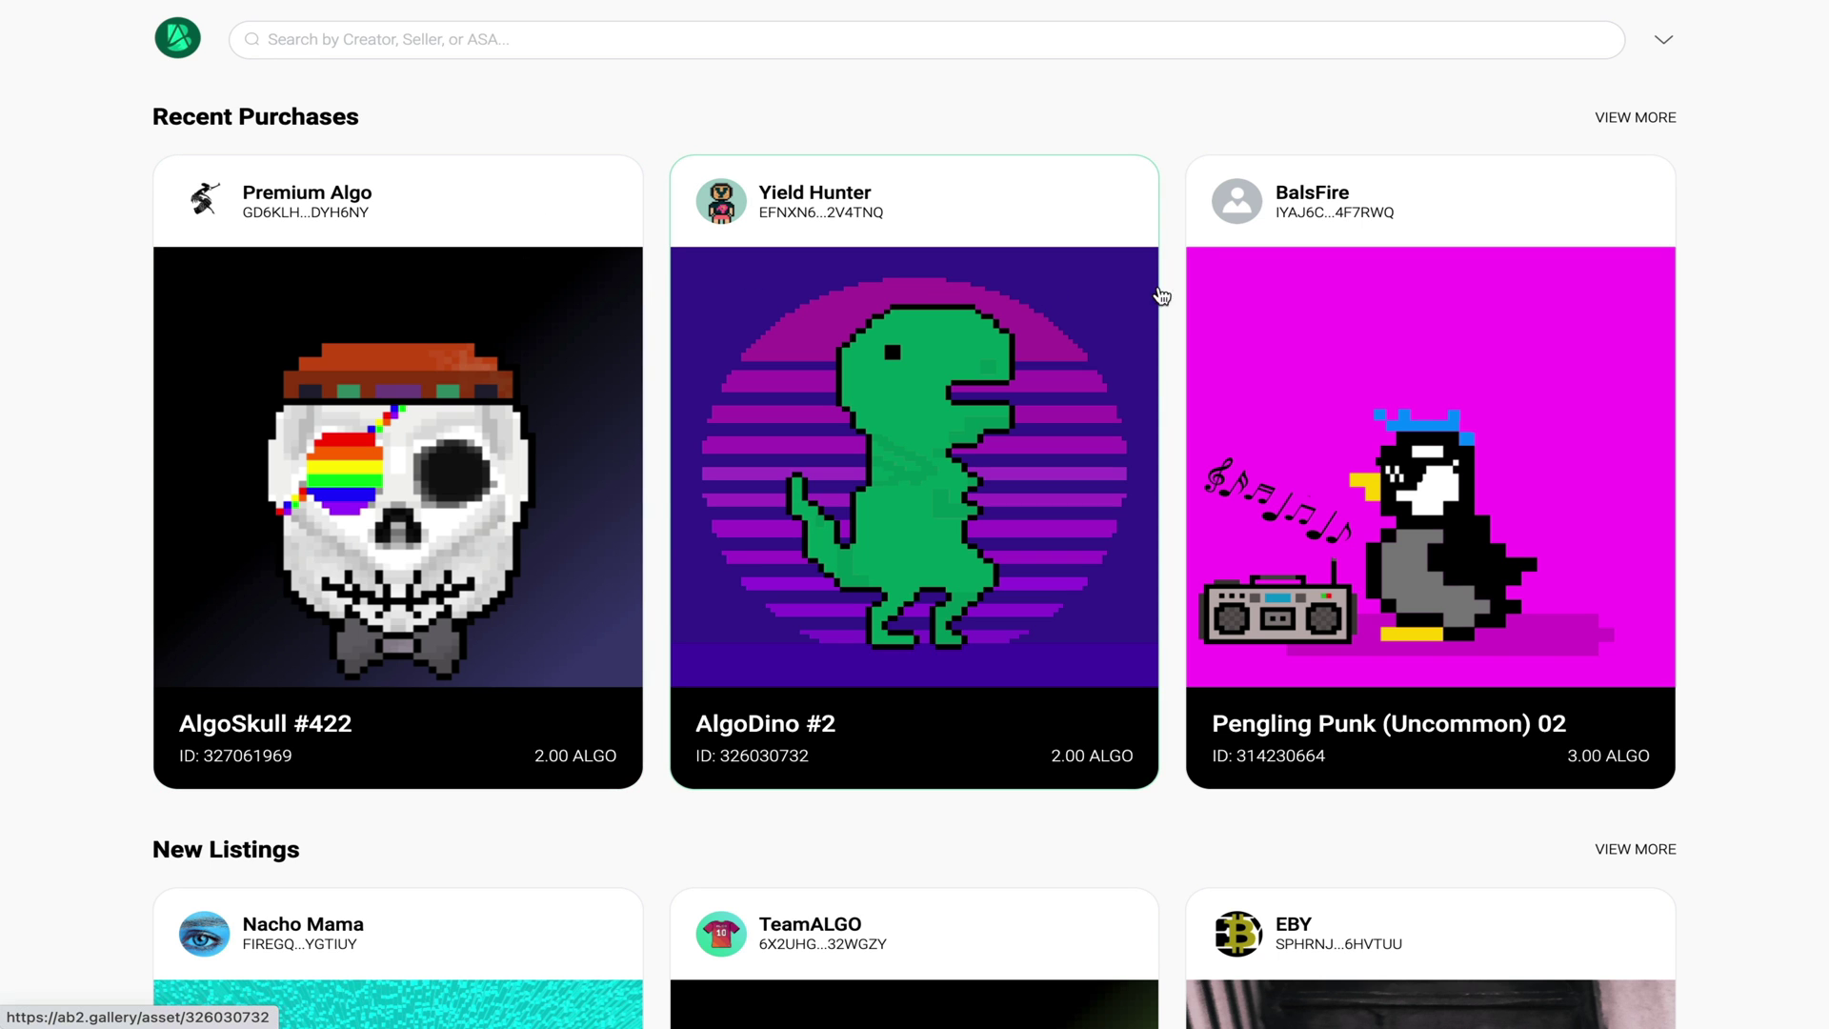
Browse the full list of recent purchases, paging through to page 3.
scroll(1305, 283, "down", 5)
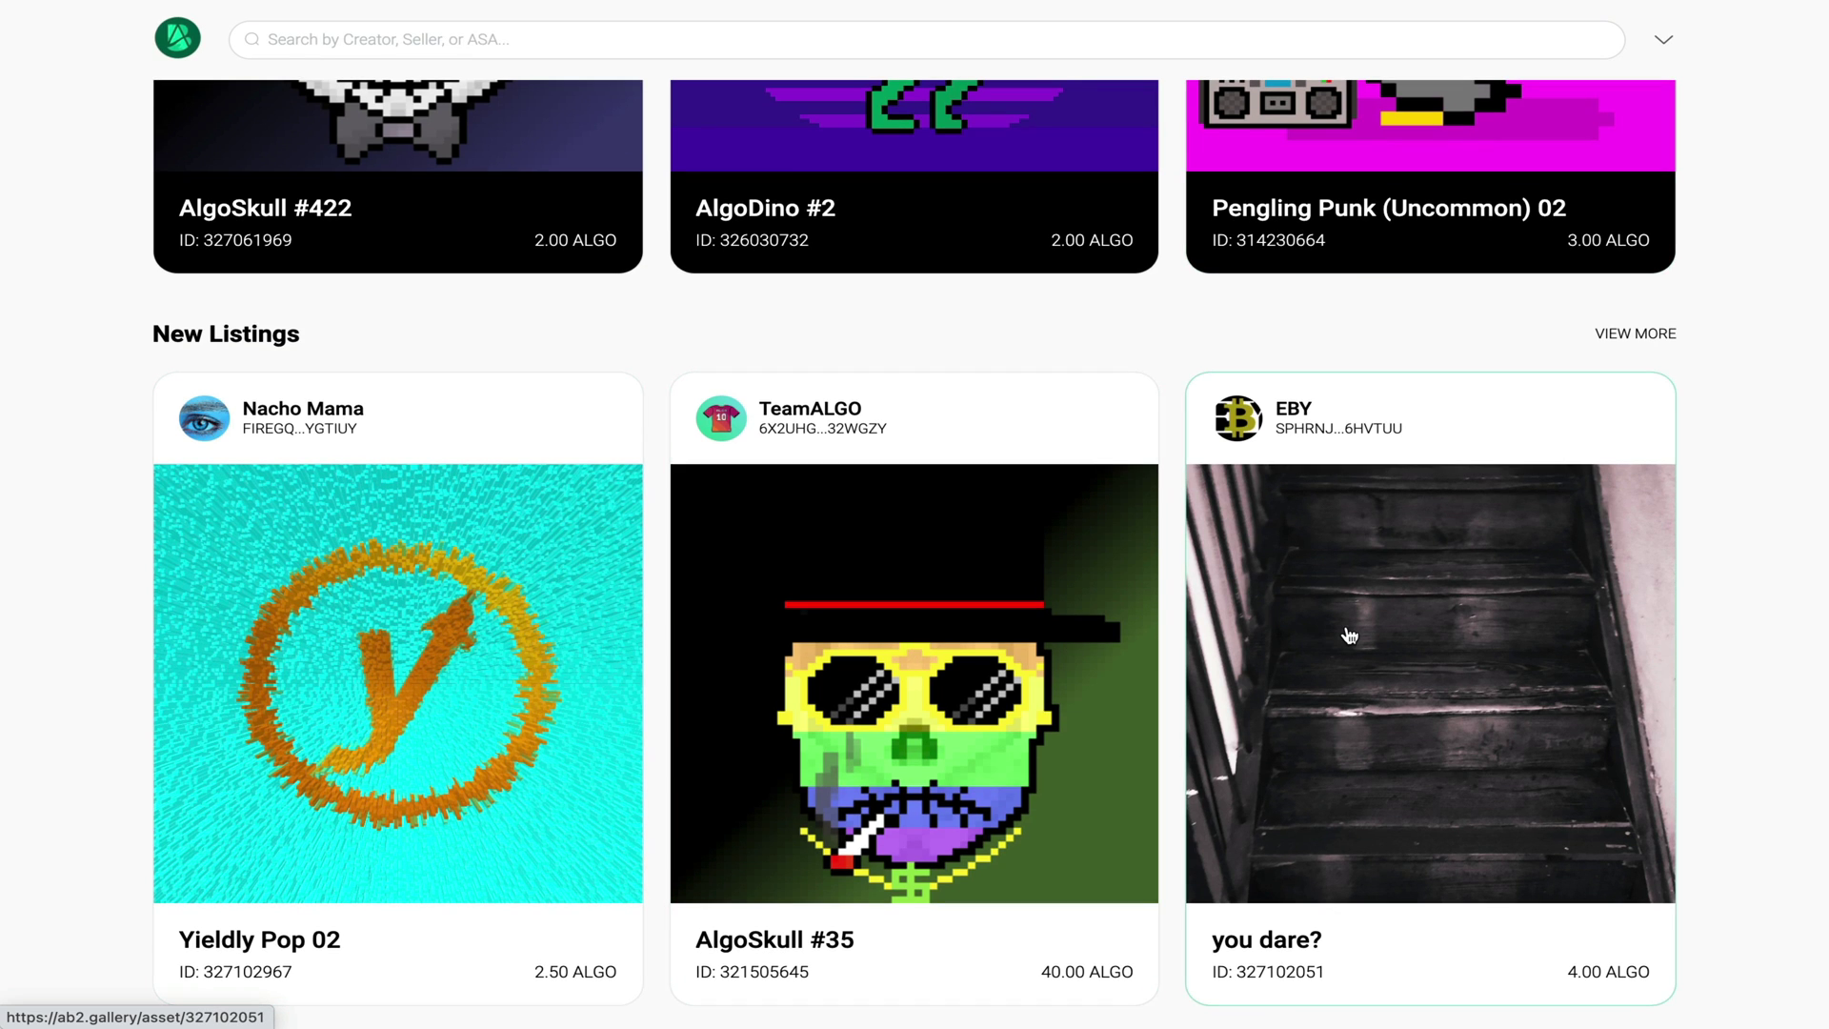
scroll(1347, 632, "up", 5)
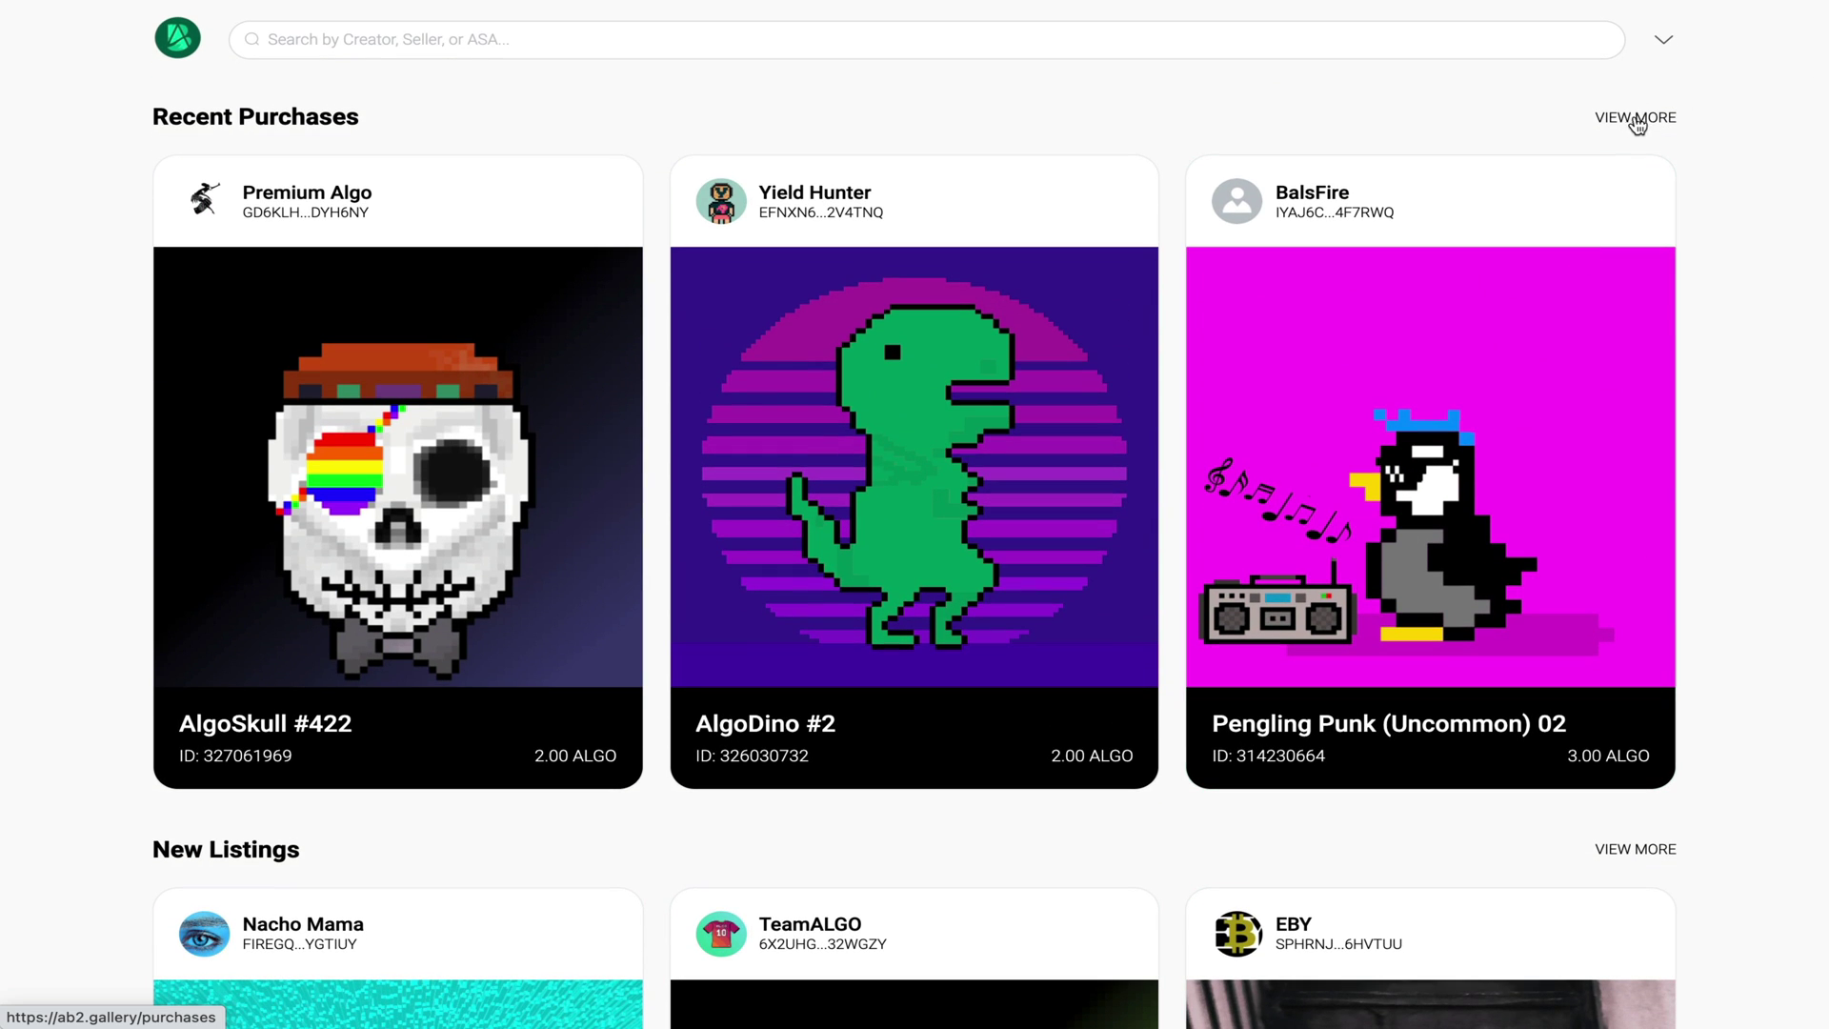
left_click(1639, 121)
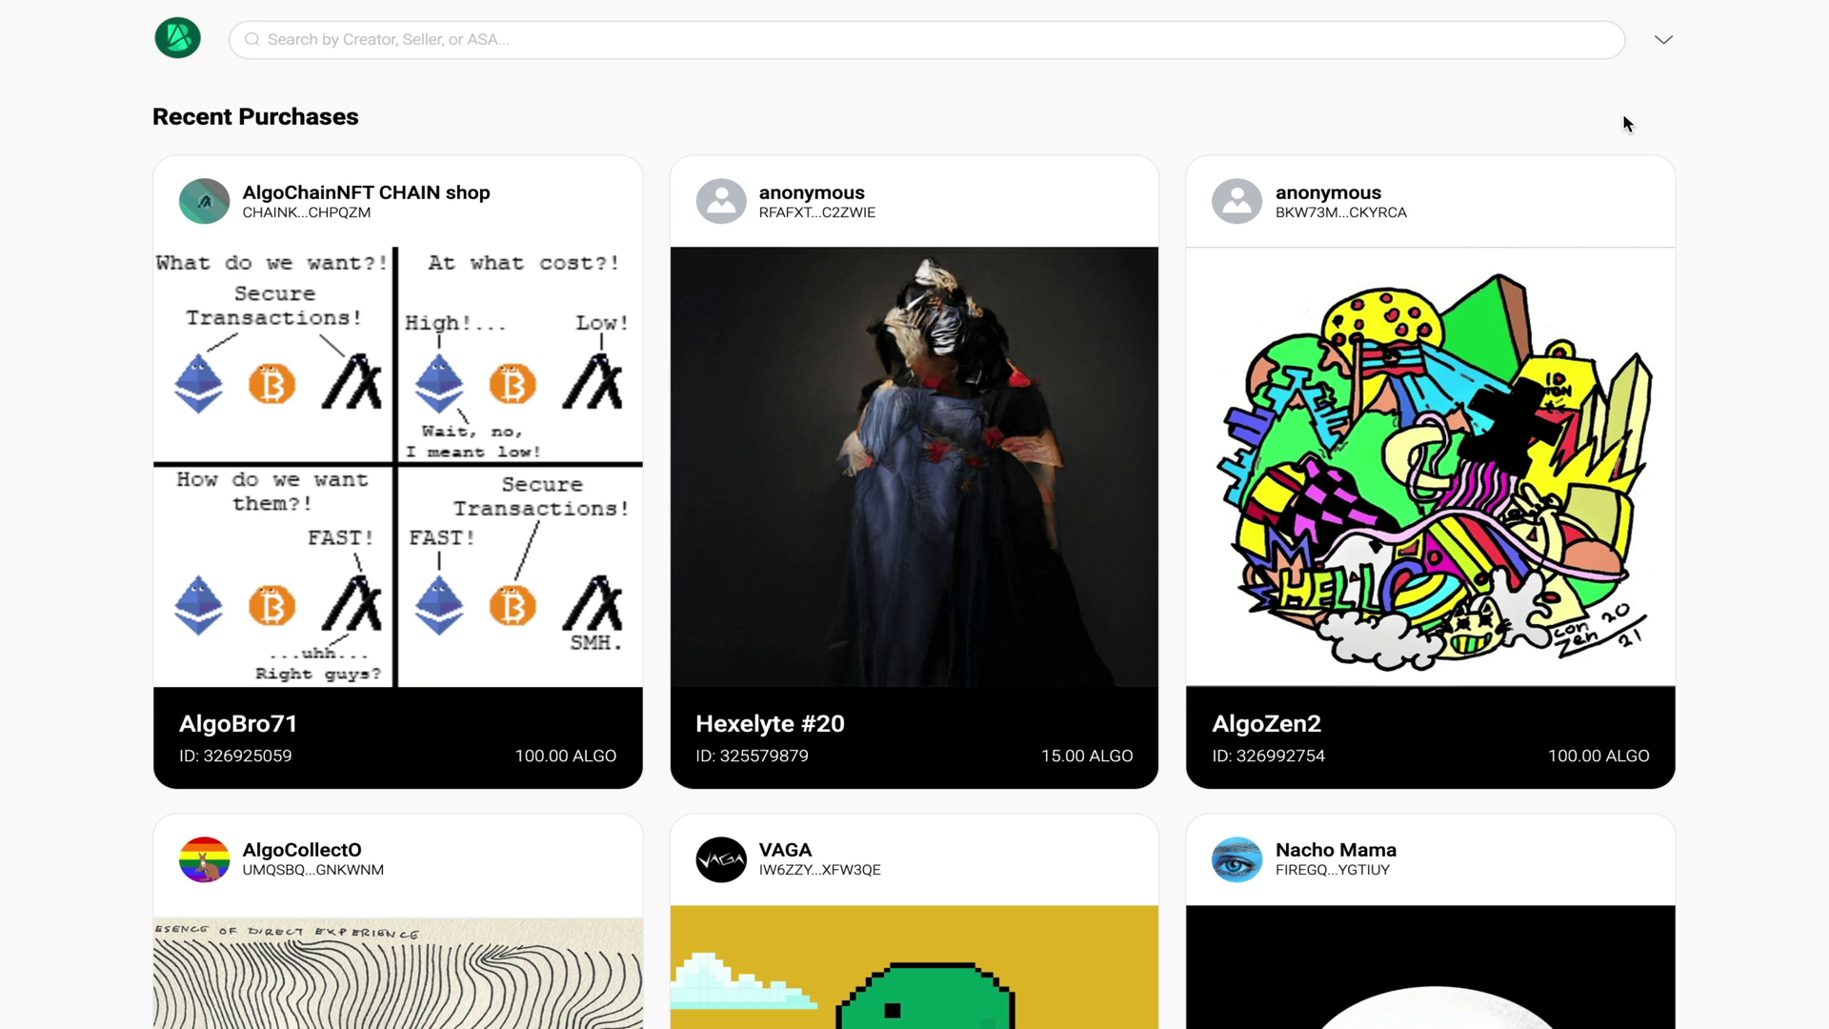
scroll(1624, 122, "down", 3)
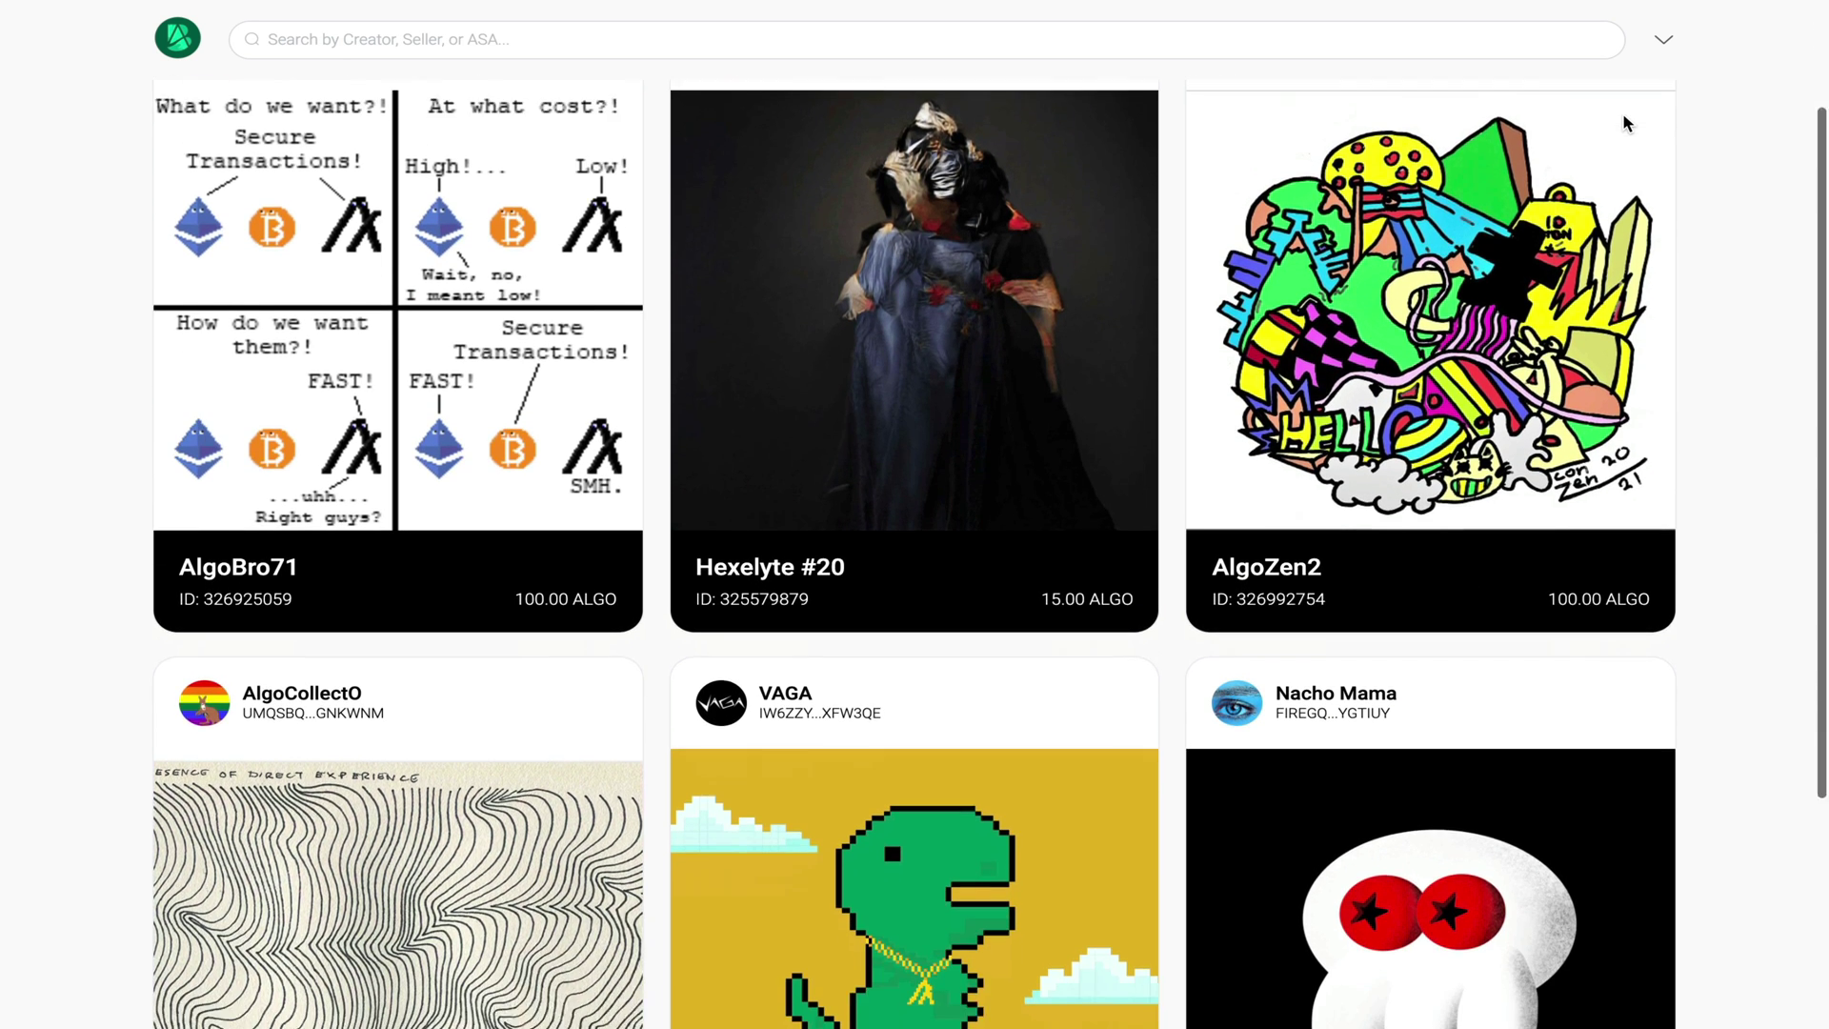
scroll(1624, 122, "down", 3)
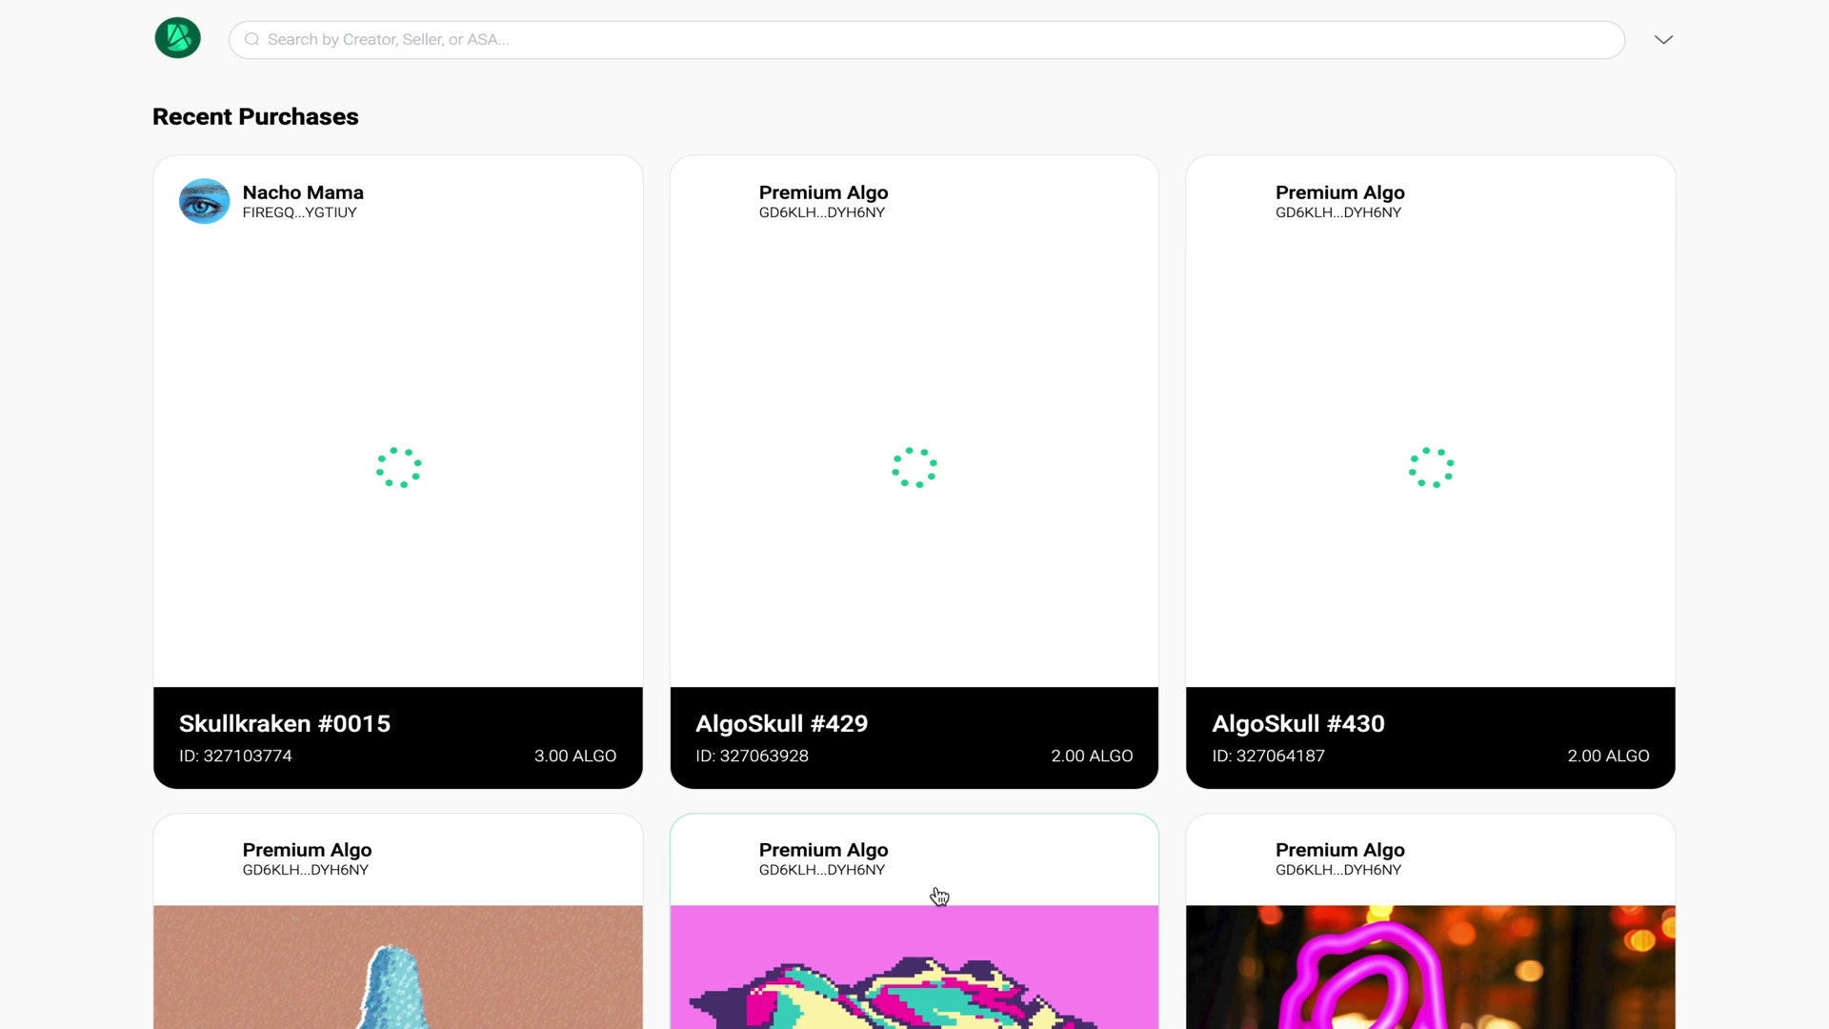
scroll(940, 895, "down", 3)
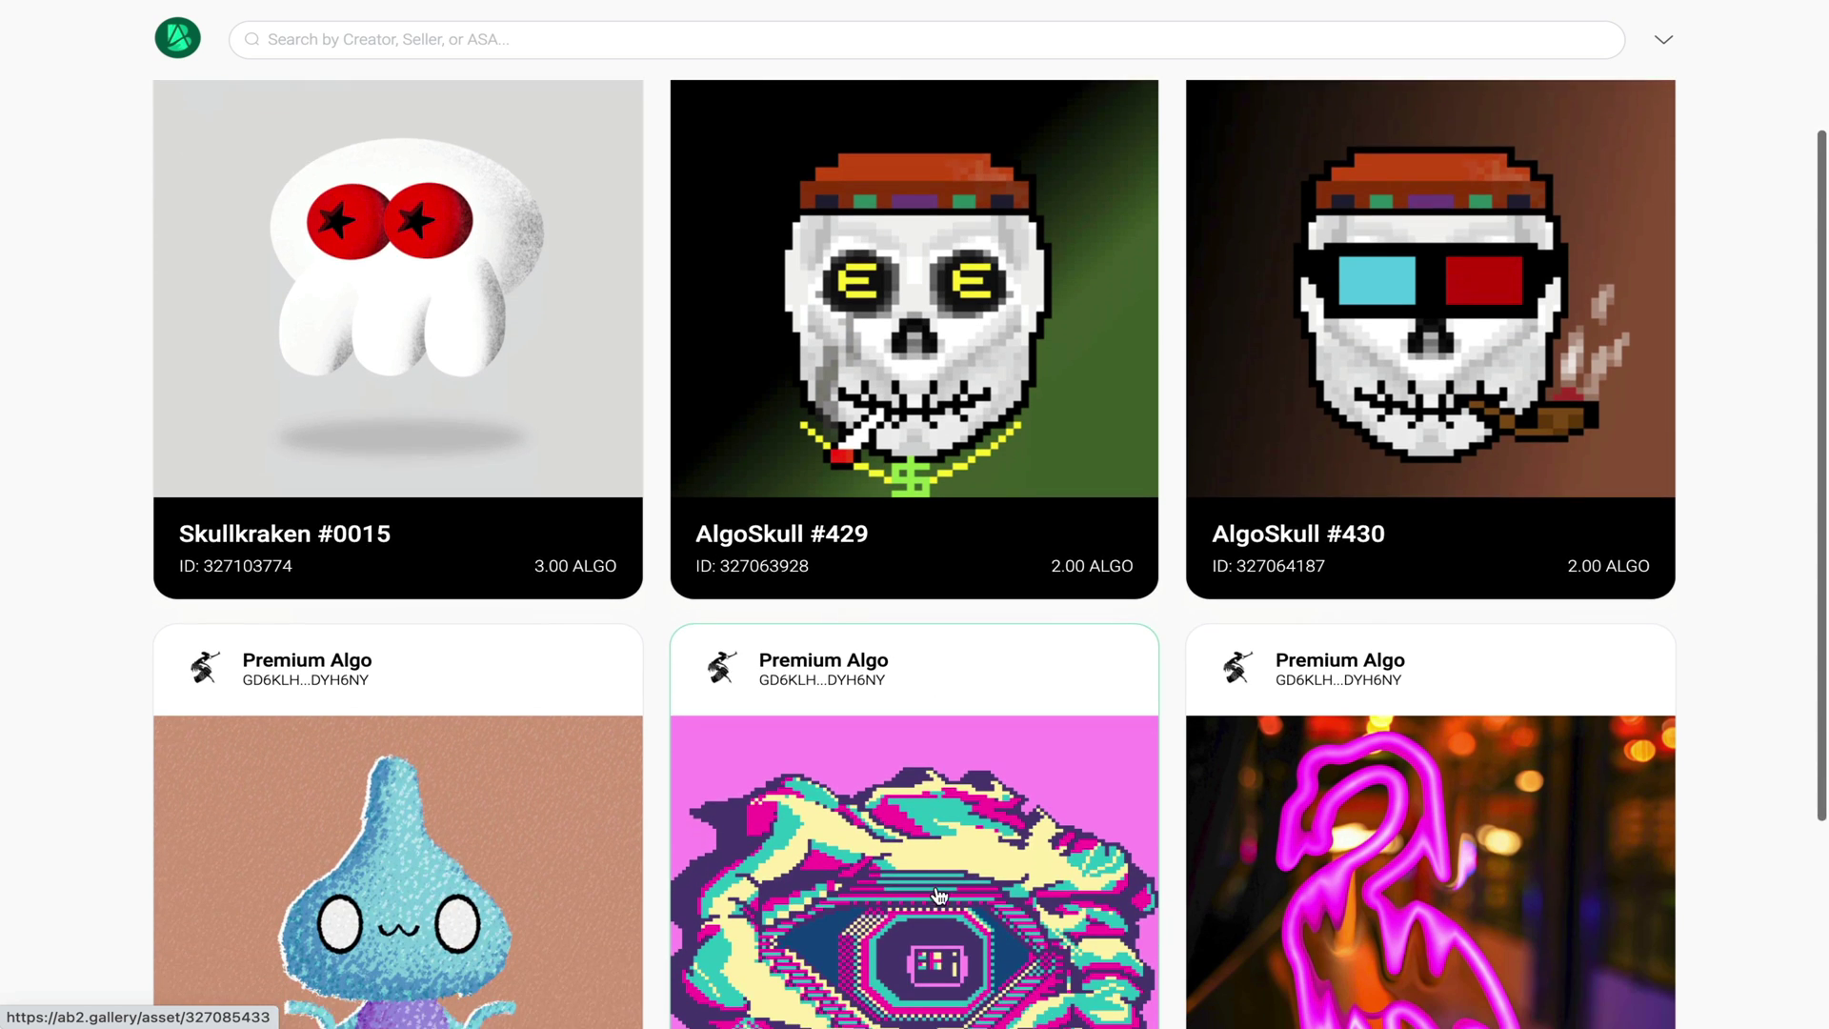
scroll(939, 895, "down", 2)
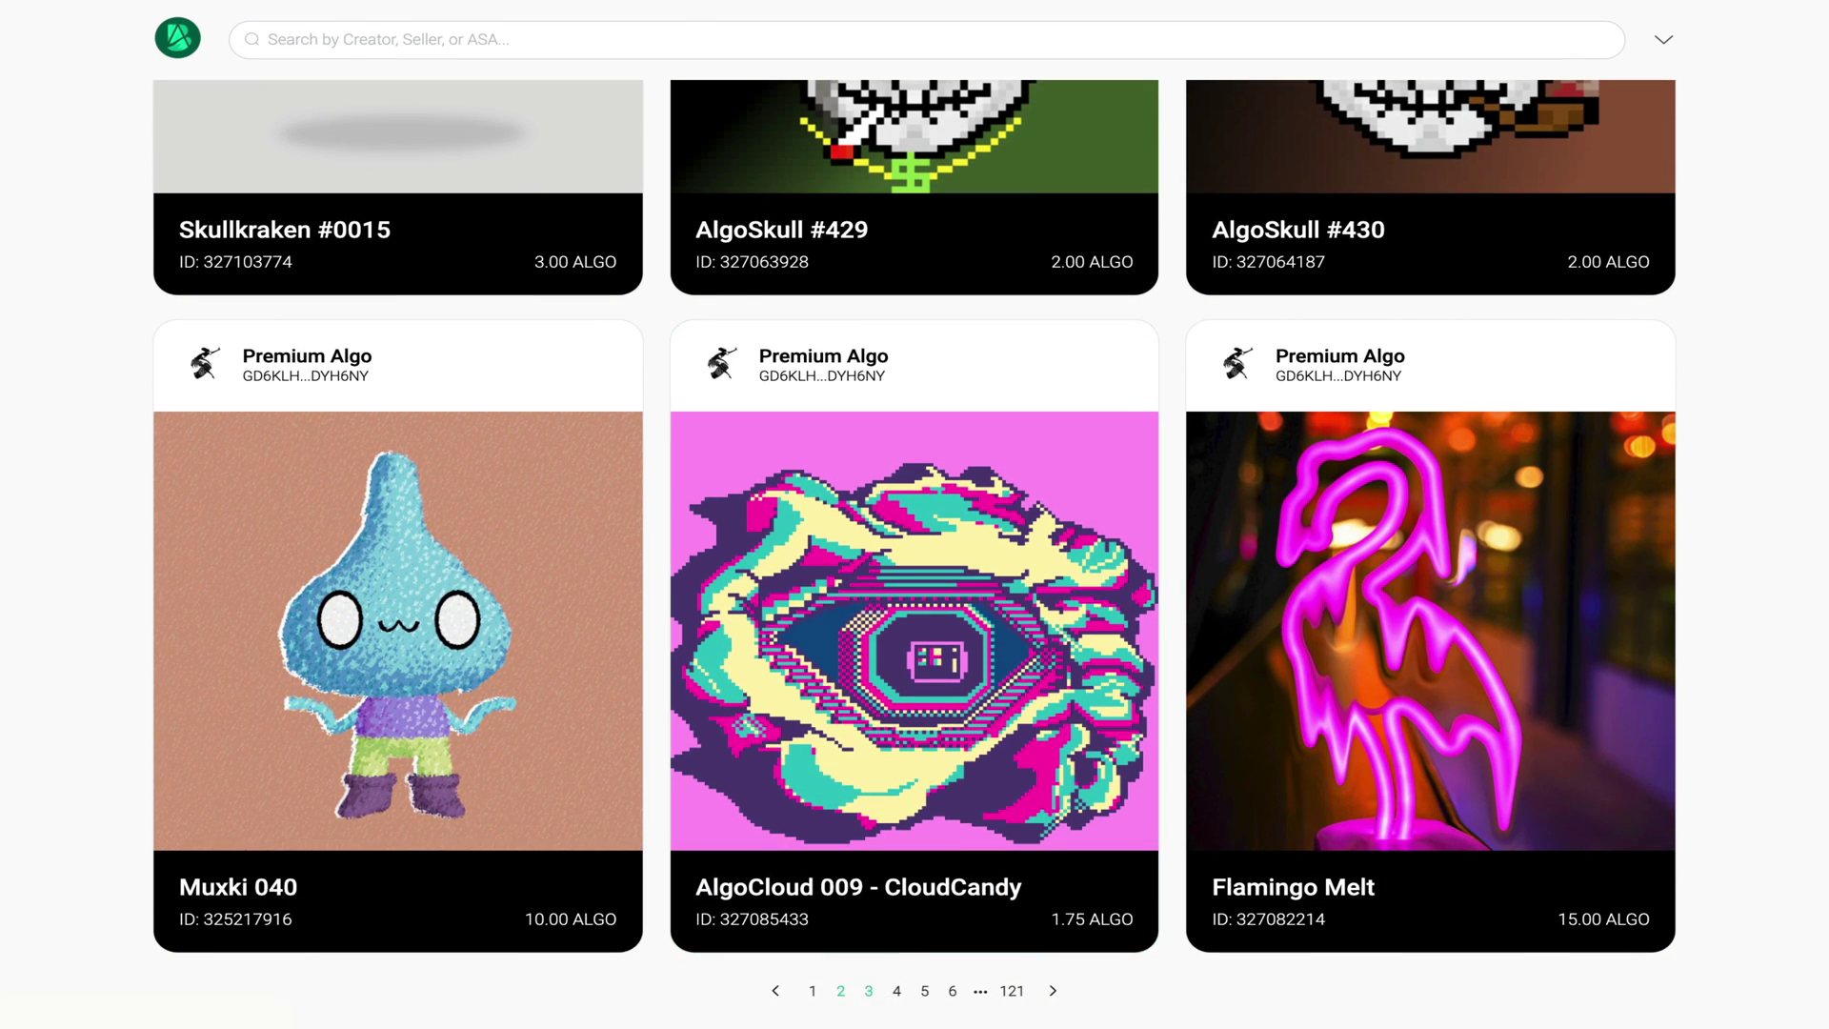
left_click(874, 993)
scroll(915, 838, "down", 3)
scroll(915, 837, "down", 2)
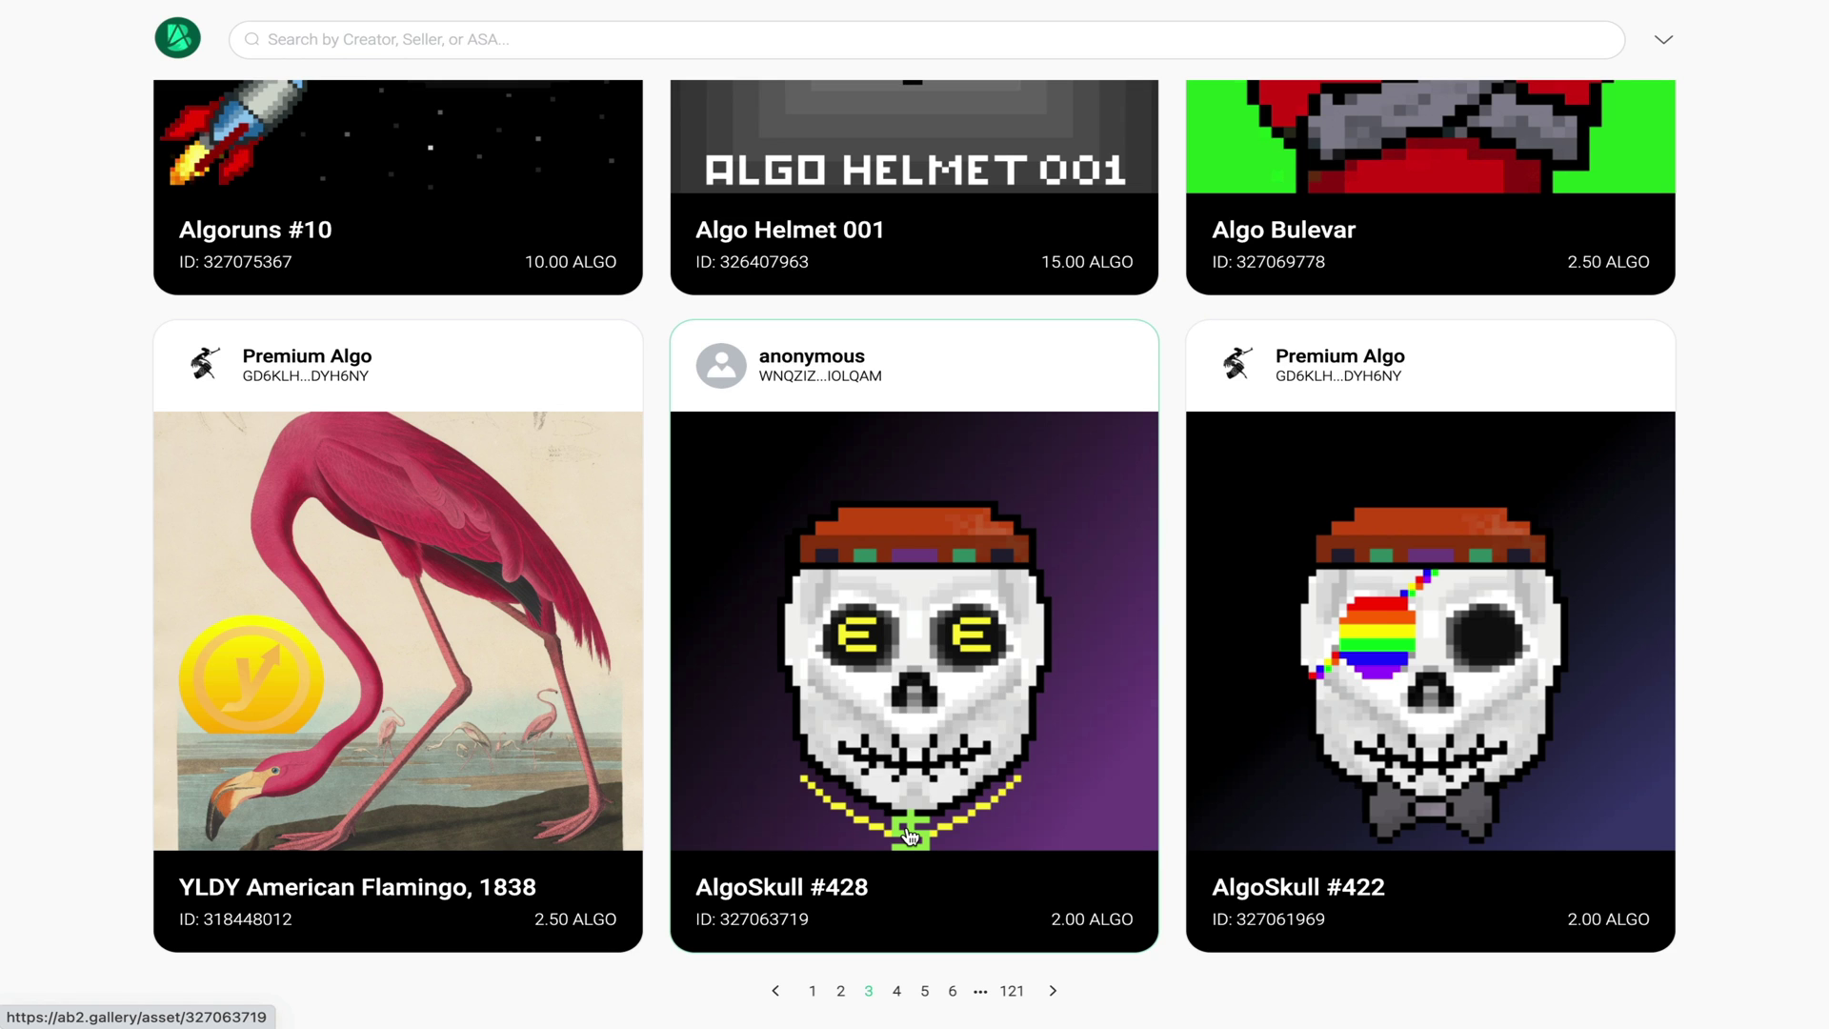
scroll(909, 836, "up", 5)
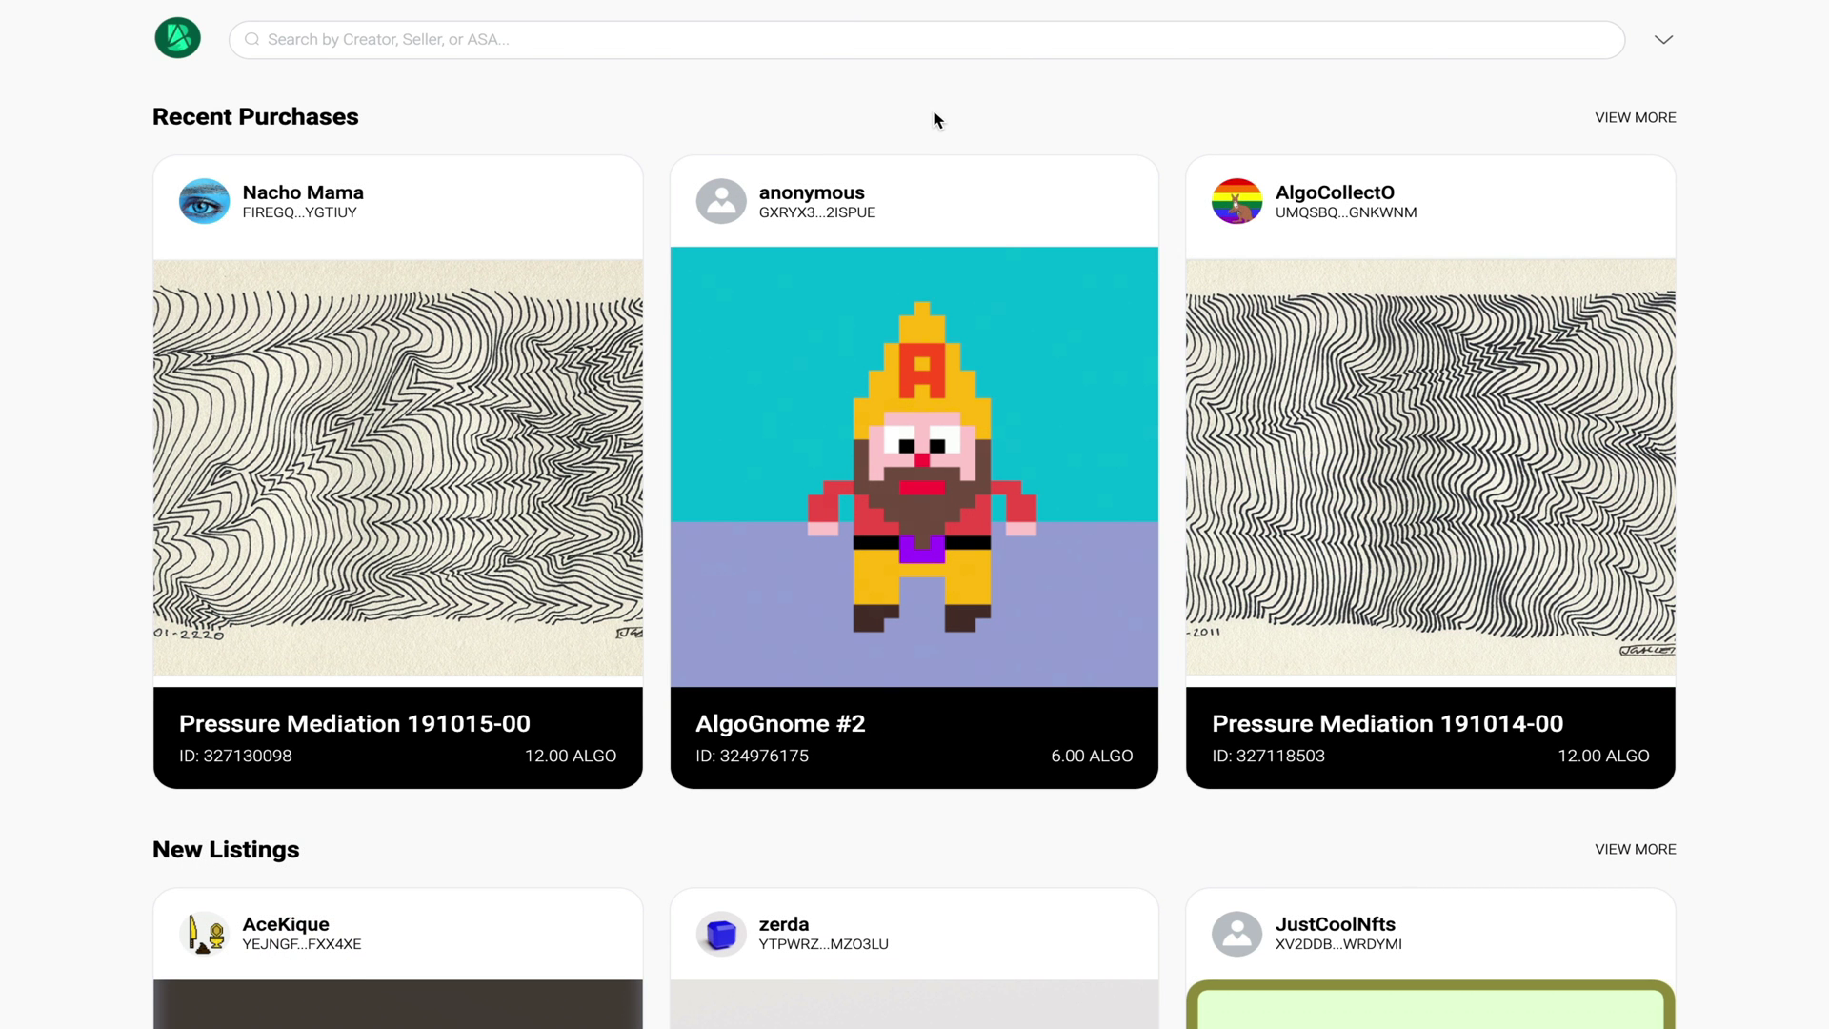
scroll(934, 114, "down", 4)
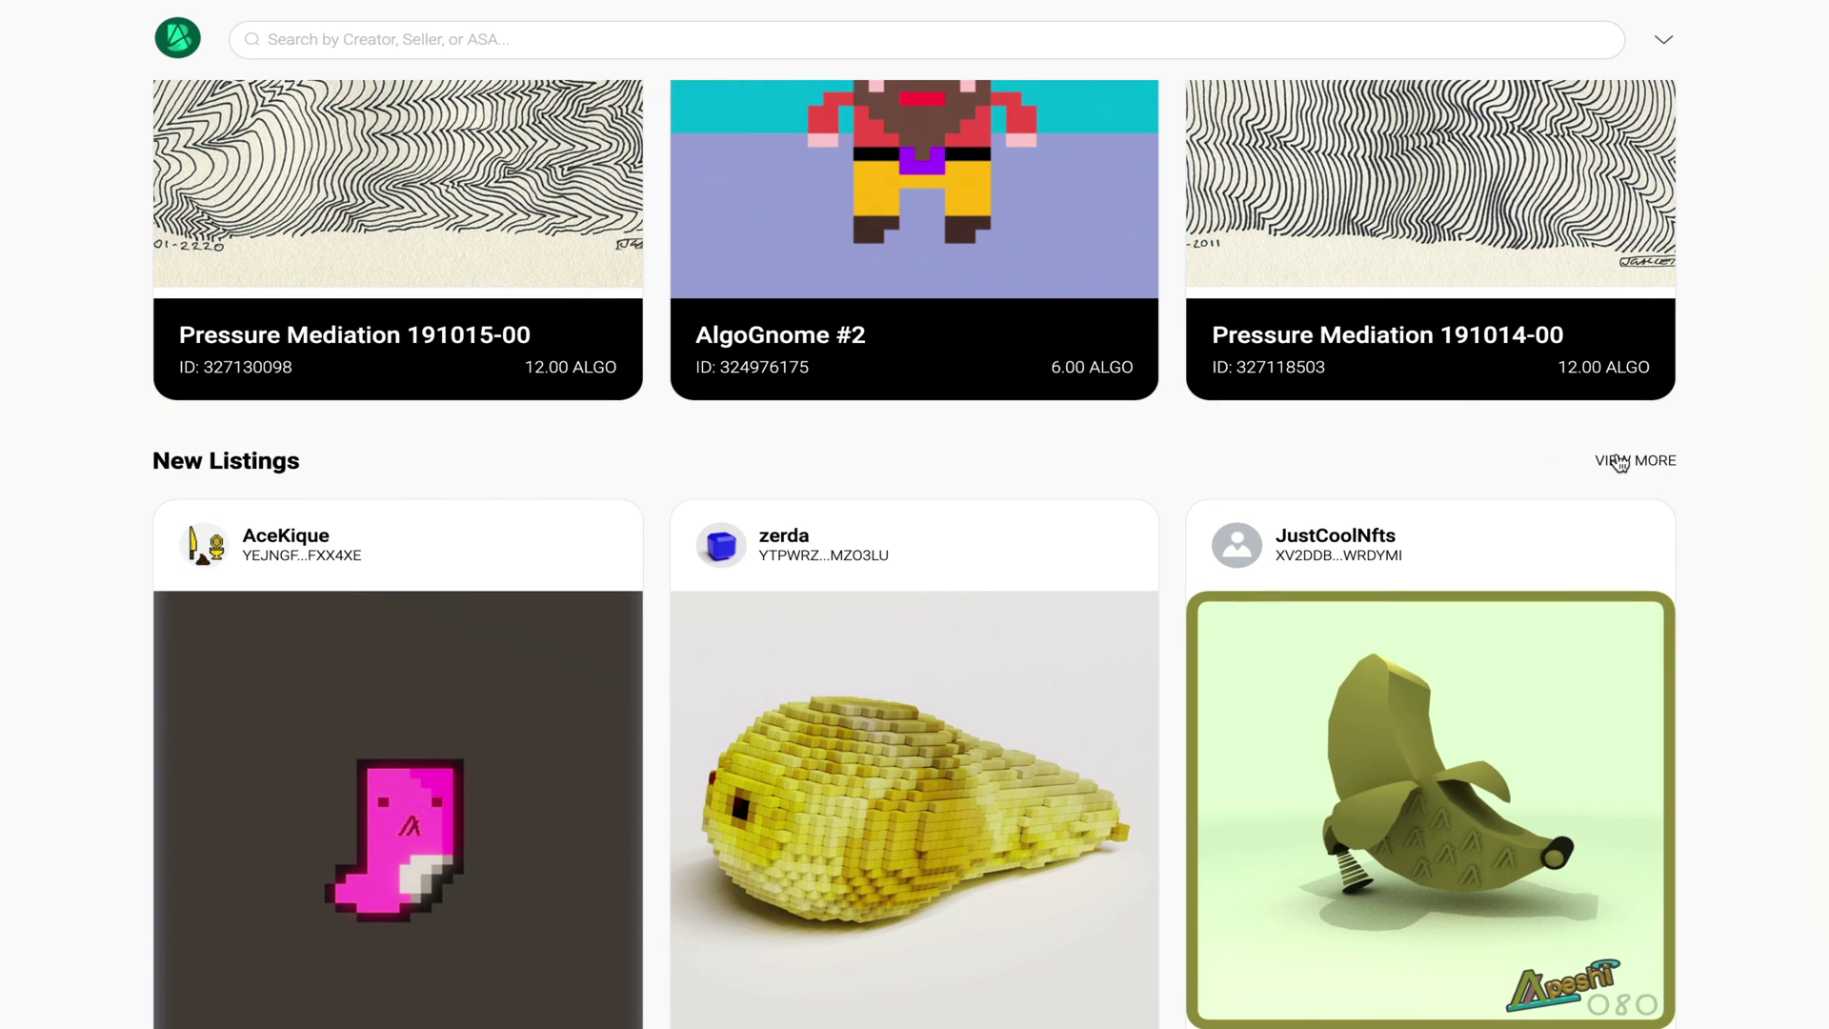
Scroll through the entire New Listings grid, then go to the Manage page.
left_click(1622, 462)
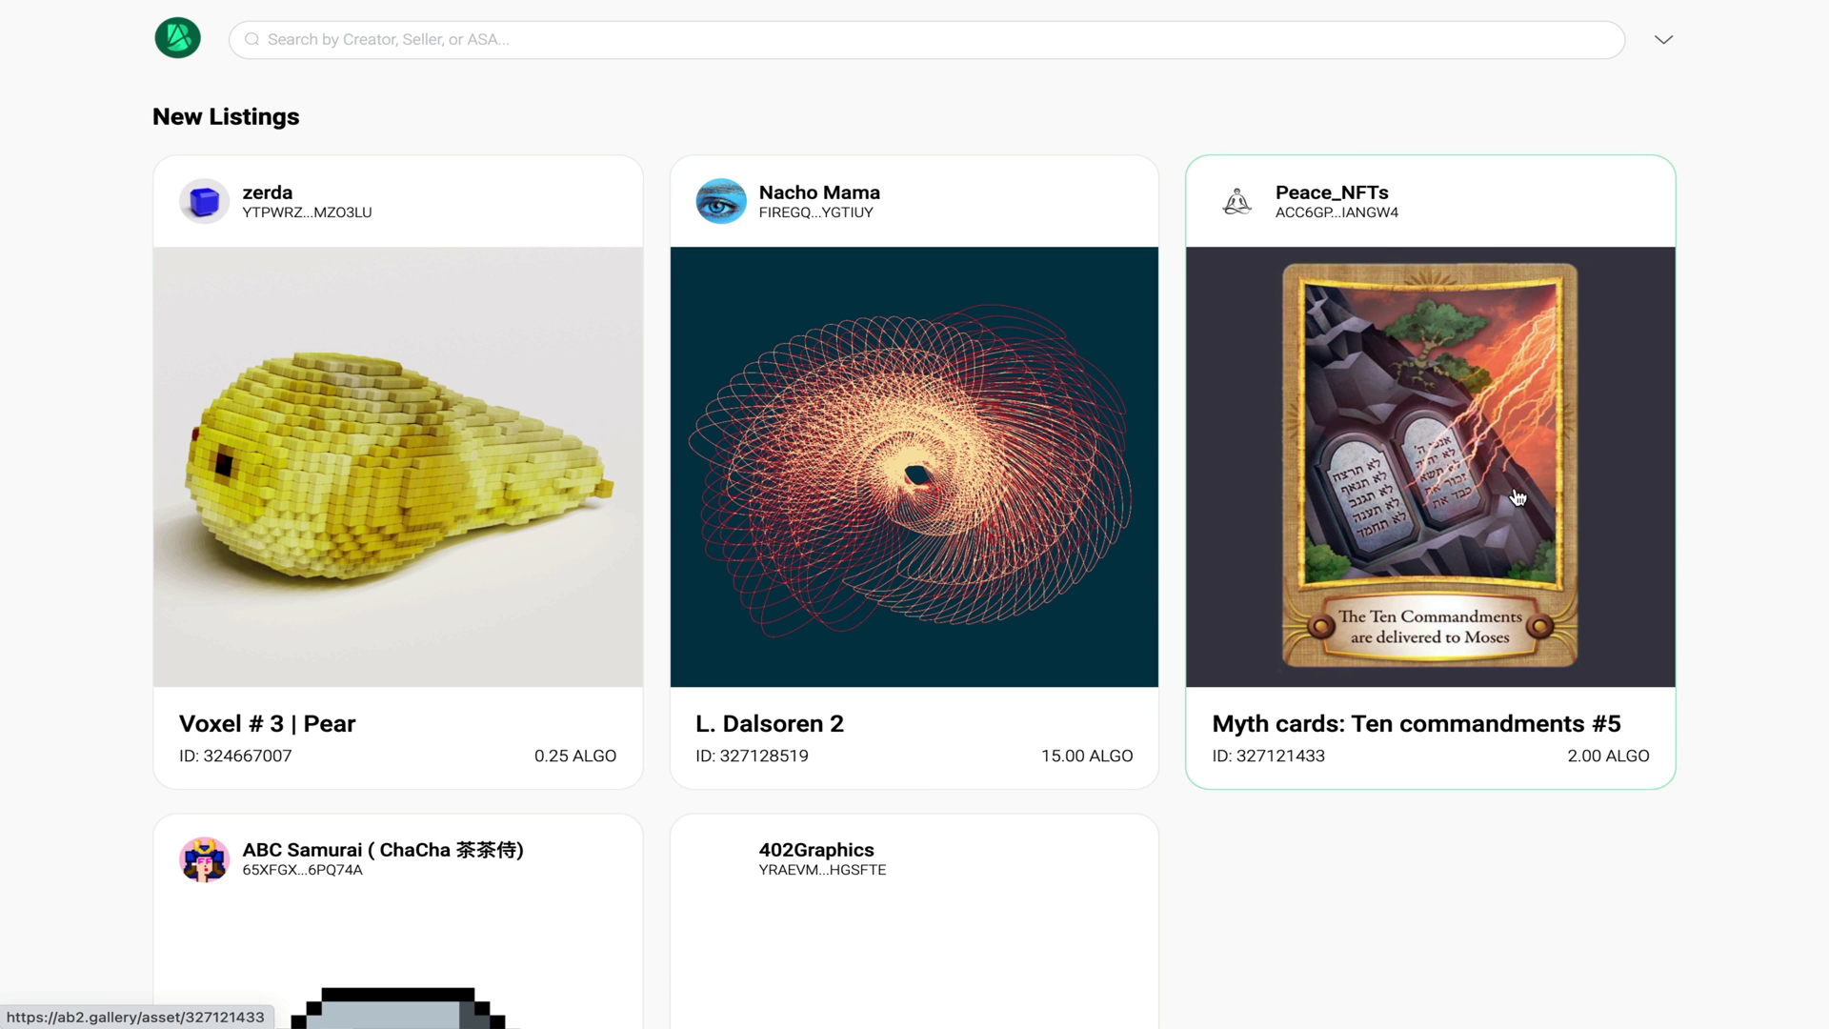
scroll(1053, 612, "down", 5)
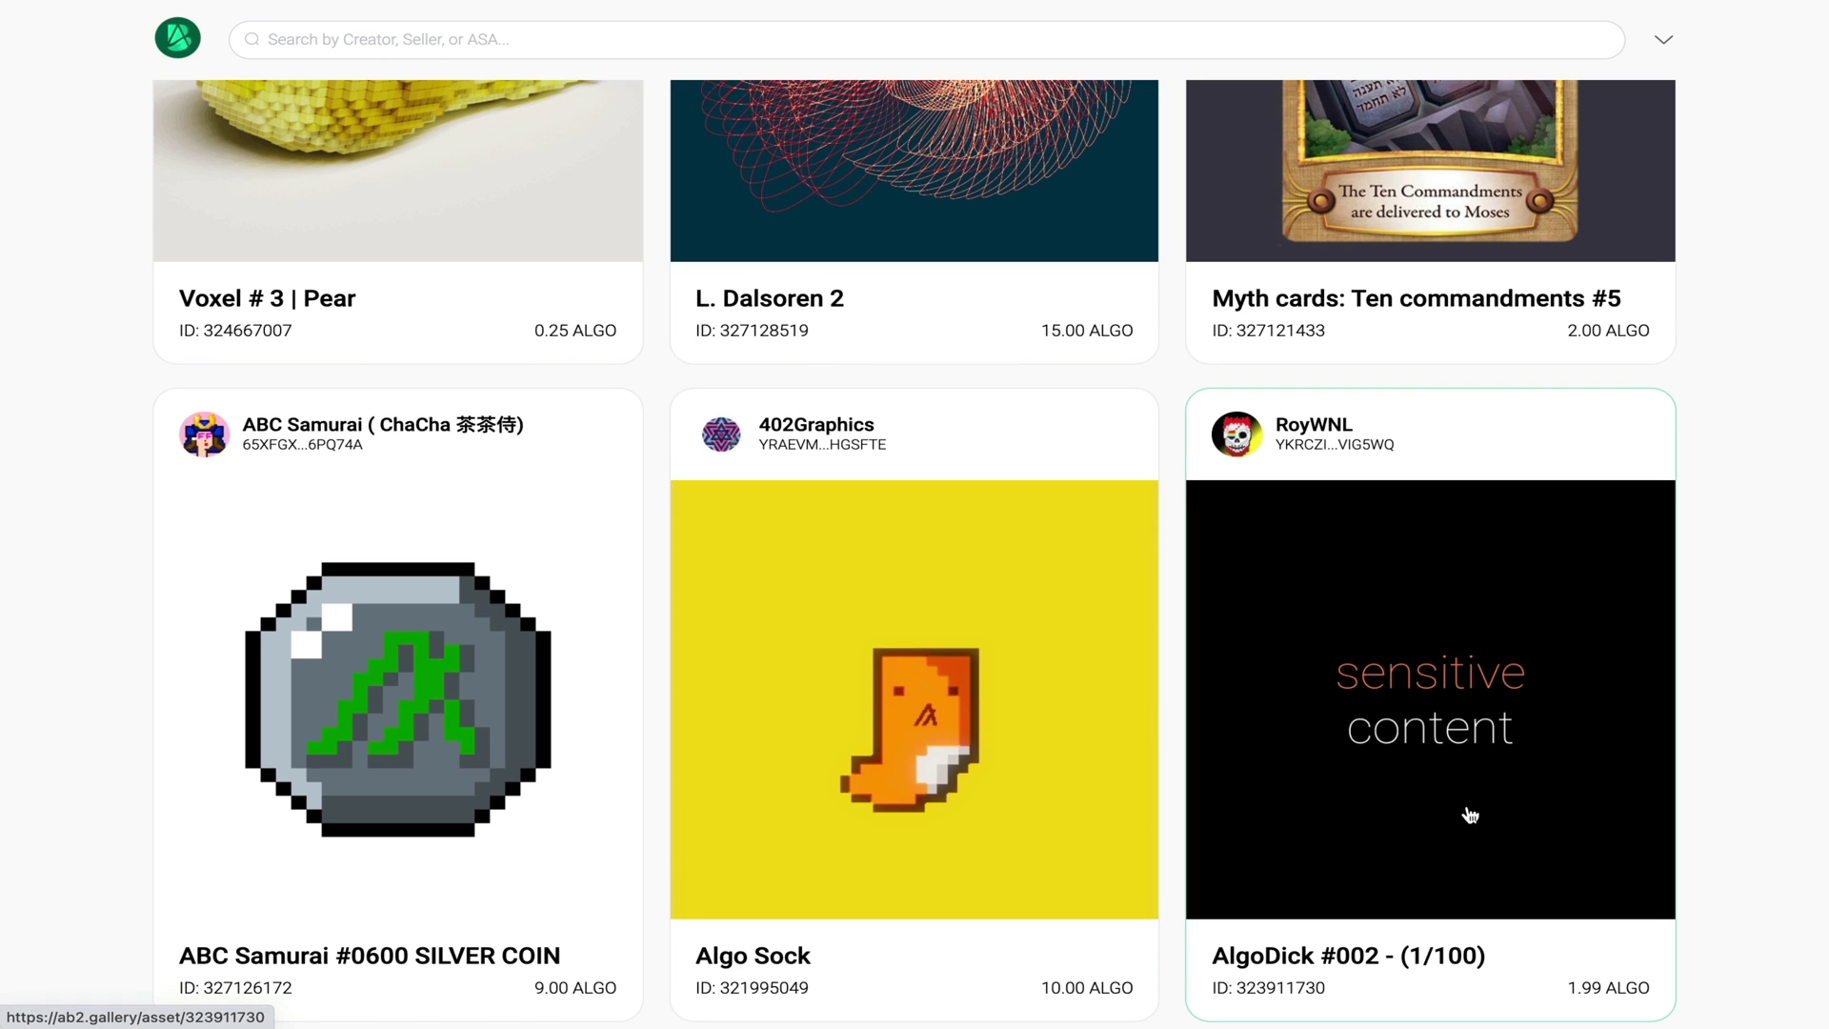
scroll(1458, 810, "down", 4)
scroll(1470, 815, "down", 16)
scroll(1470, 815, "down", 15)
scroll(1470, 815, "down", 20)
scroll(1470, 814, "down", 14)
scroll(1469, 814, "down", 13)
scroll(1470, 814, "down", 14)
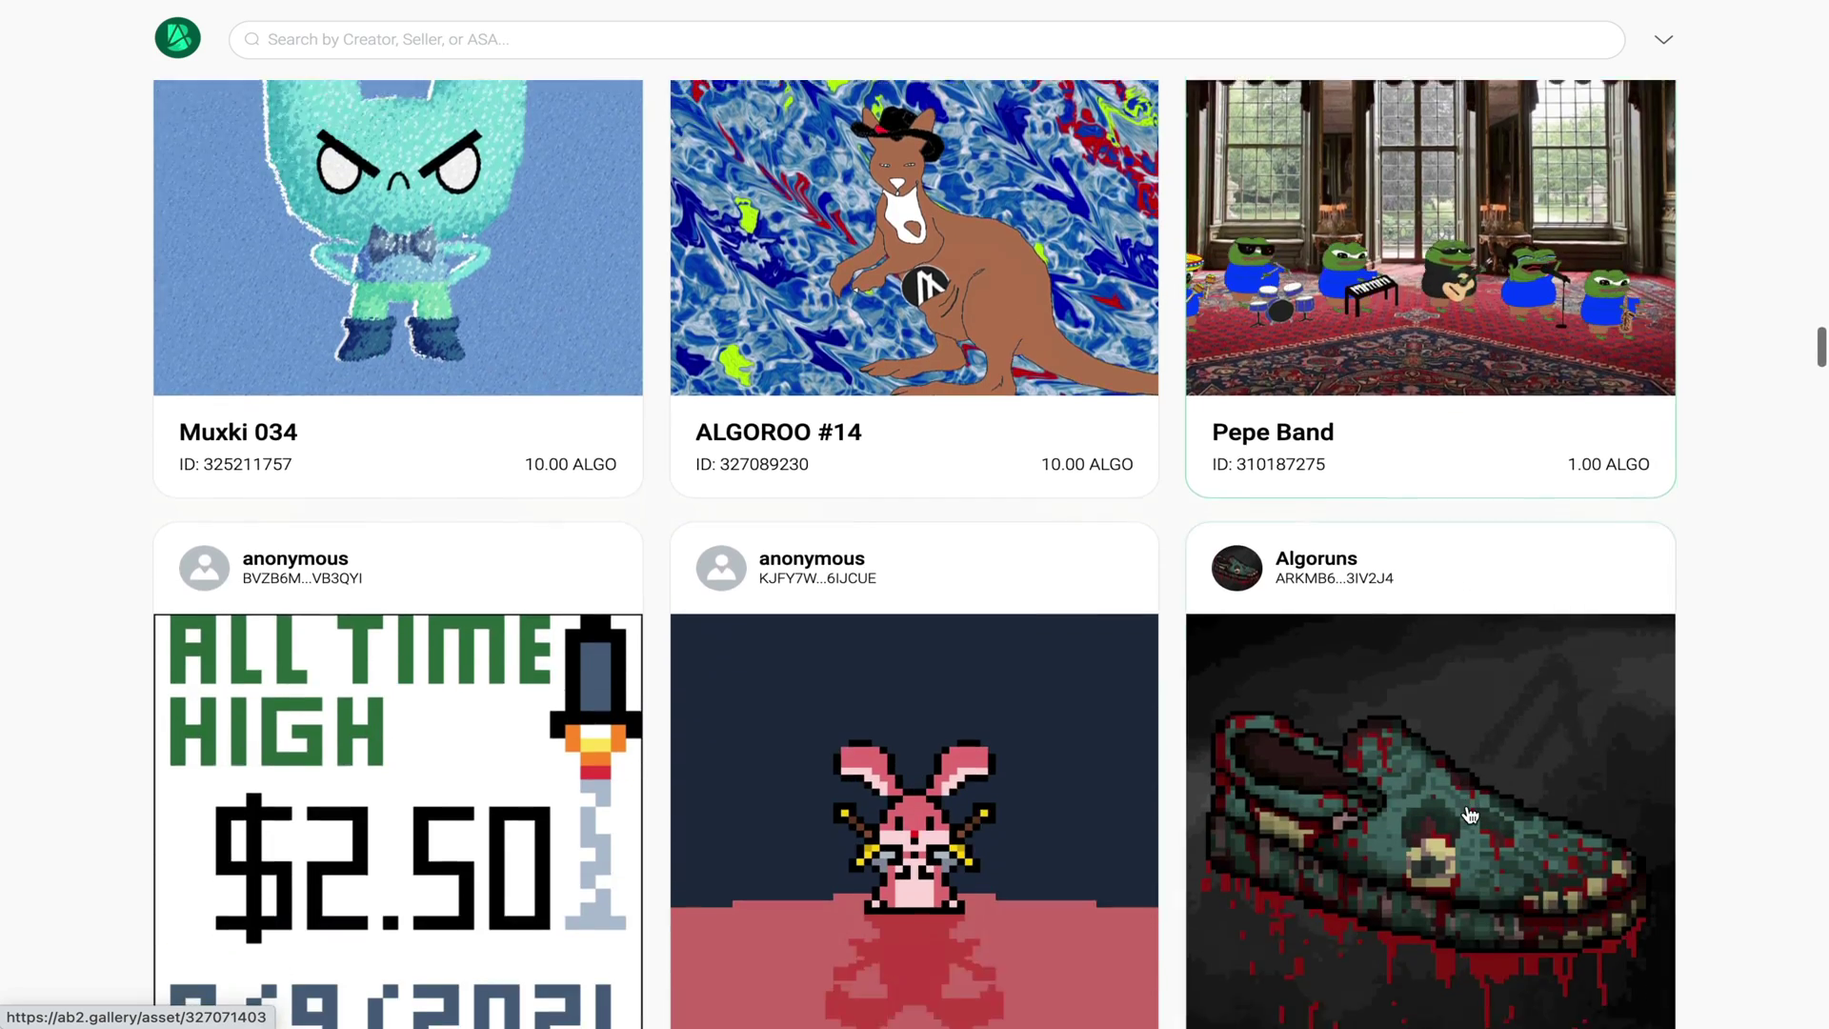
scroll(1470, 815, "down", 13)
scroll(1470, 814, "down", 12)
scroll(1470, 814, "down", 8)
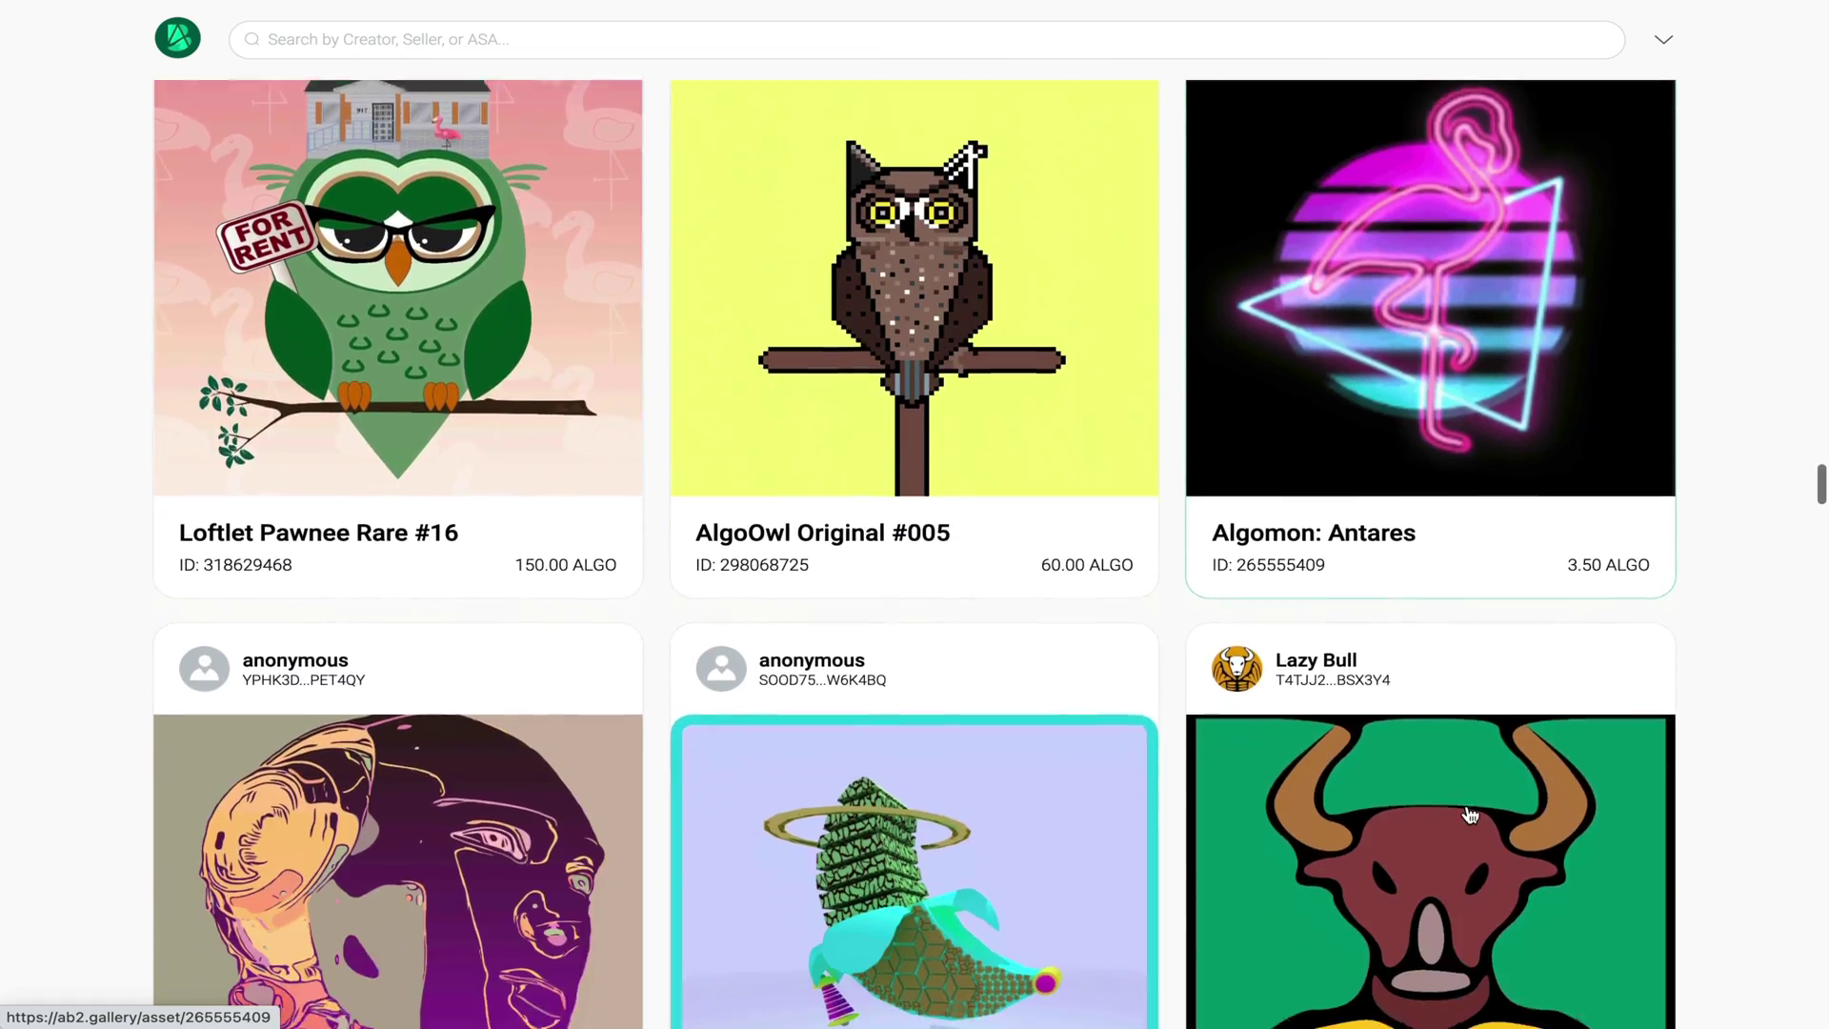
scroll(1470, 814, "down", 6)
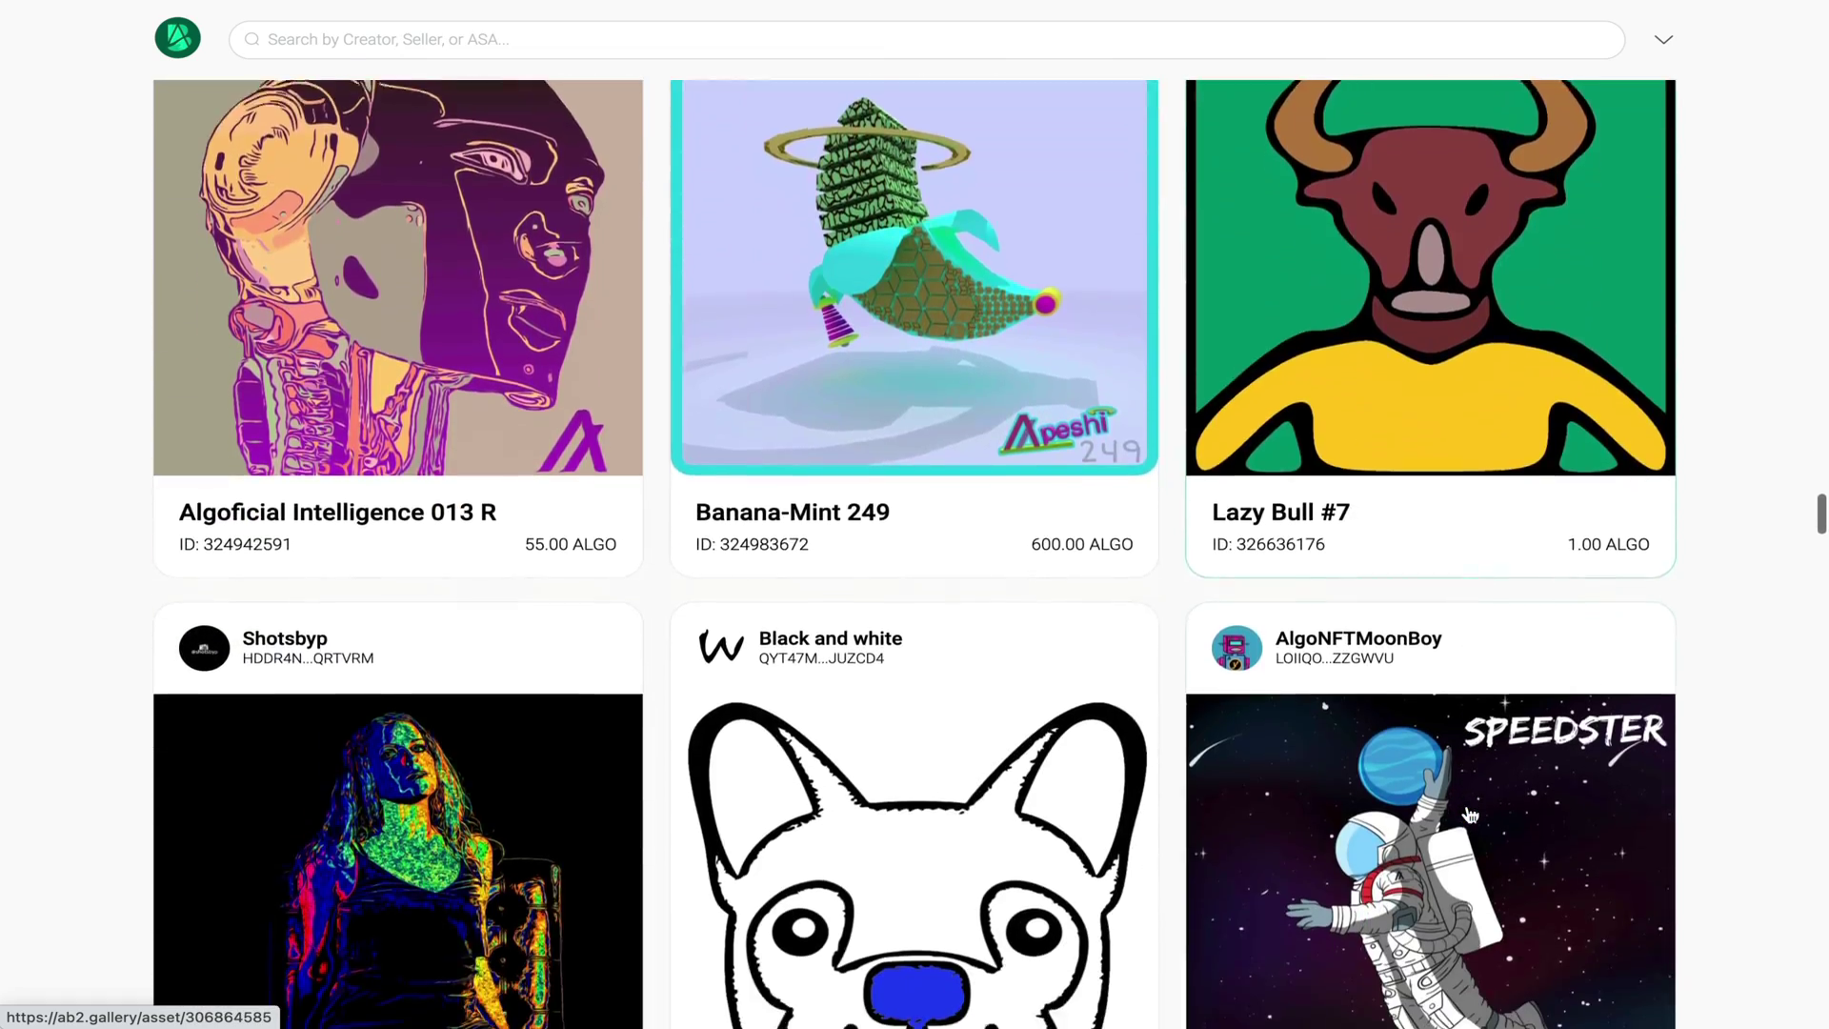
scroll(1470, 815, "up", 20)
scroll(1470, 814, "up", 20)
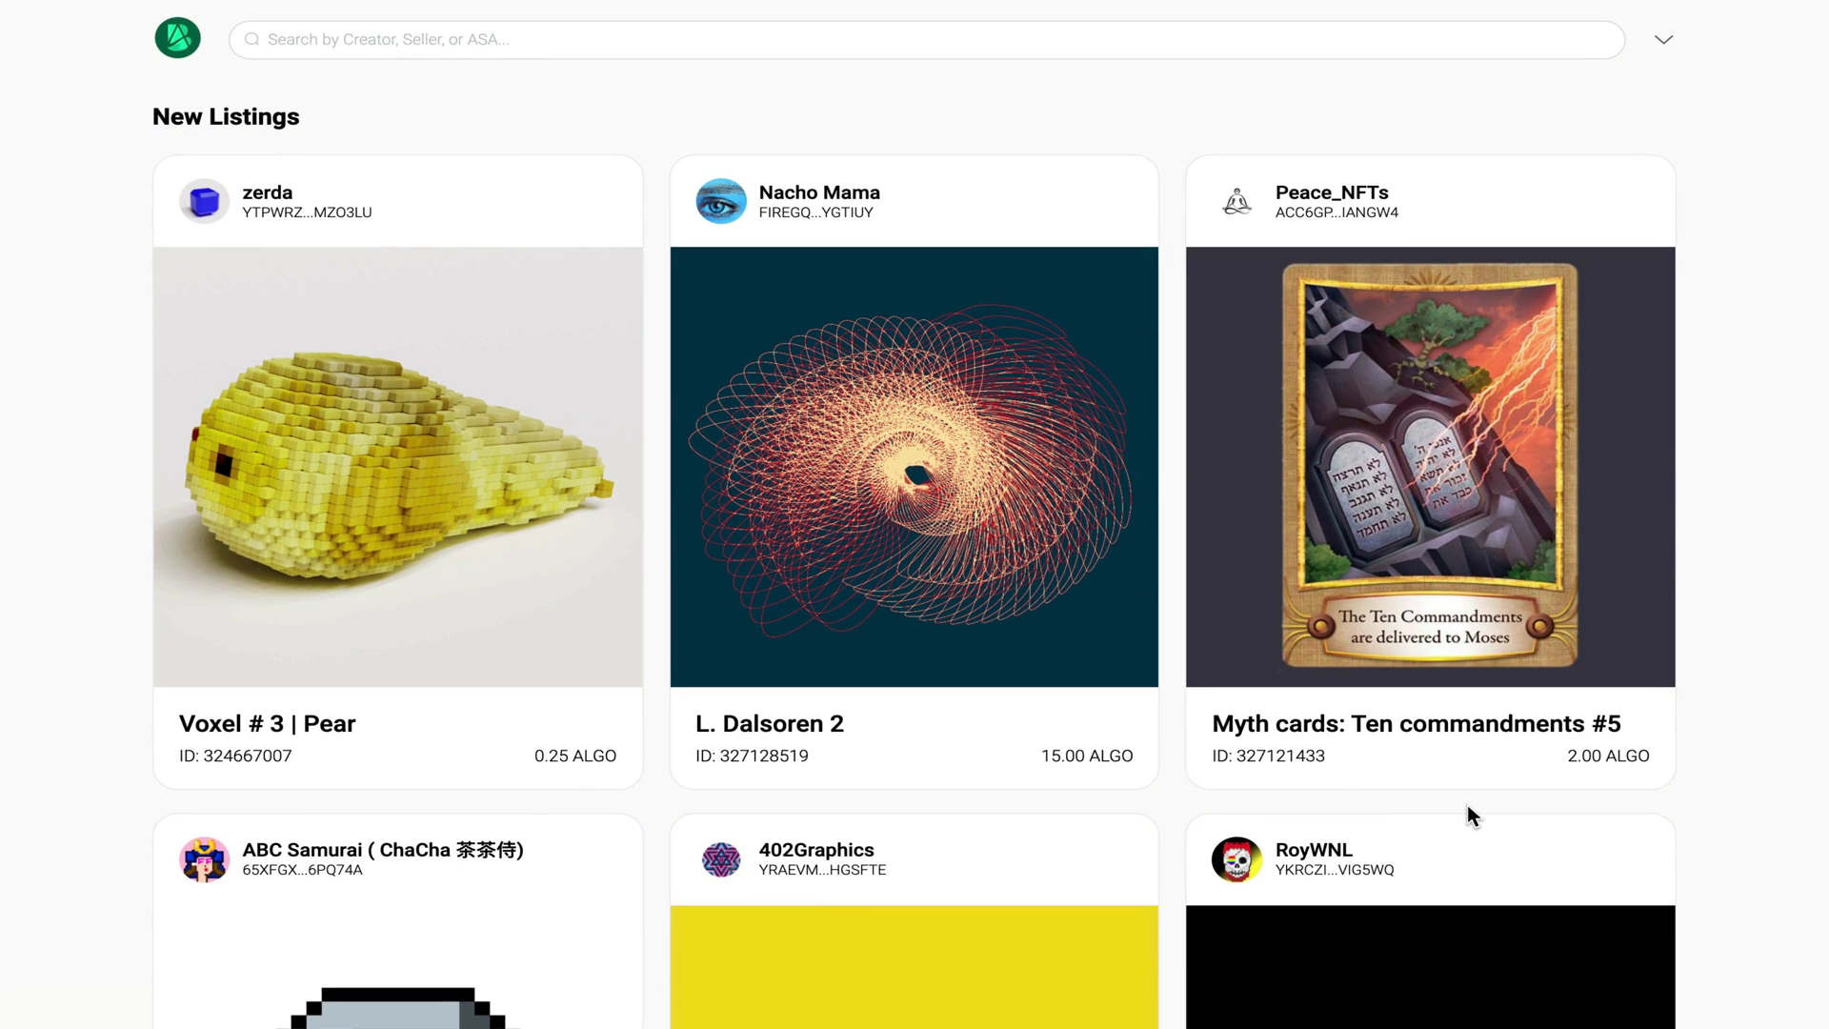
left_click(1662, 40)
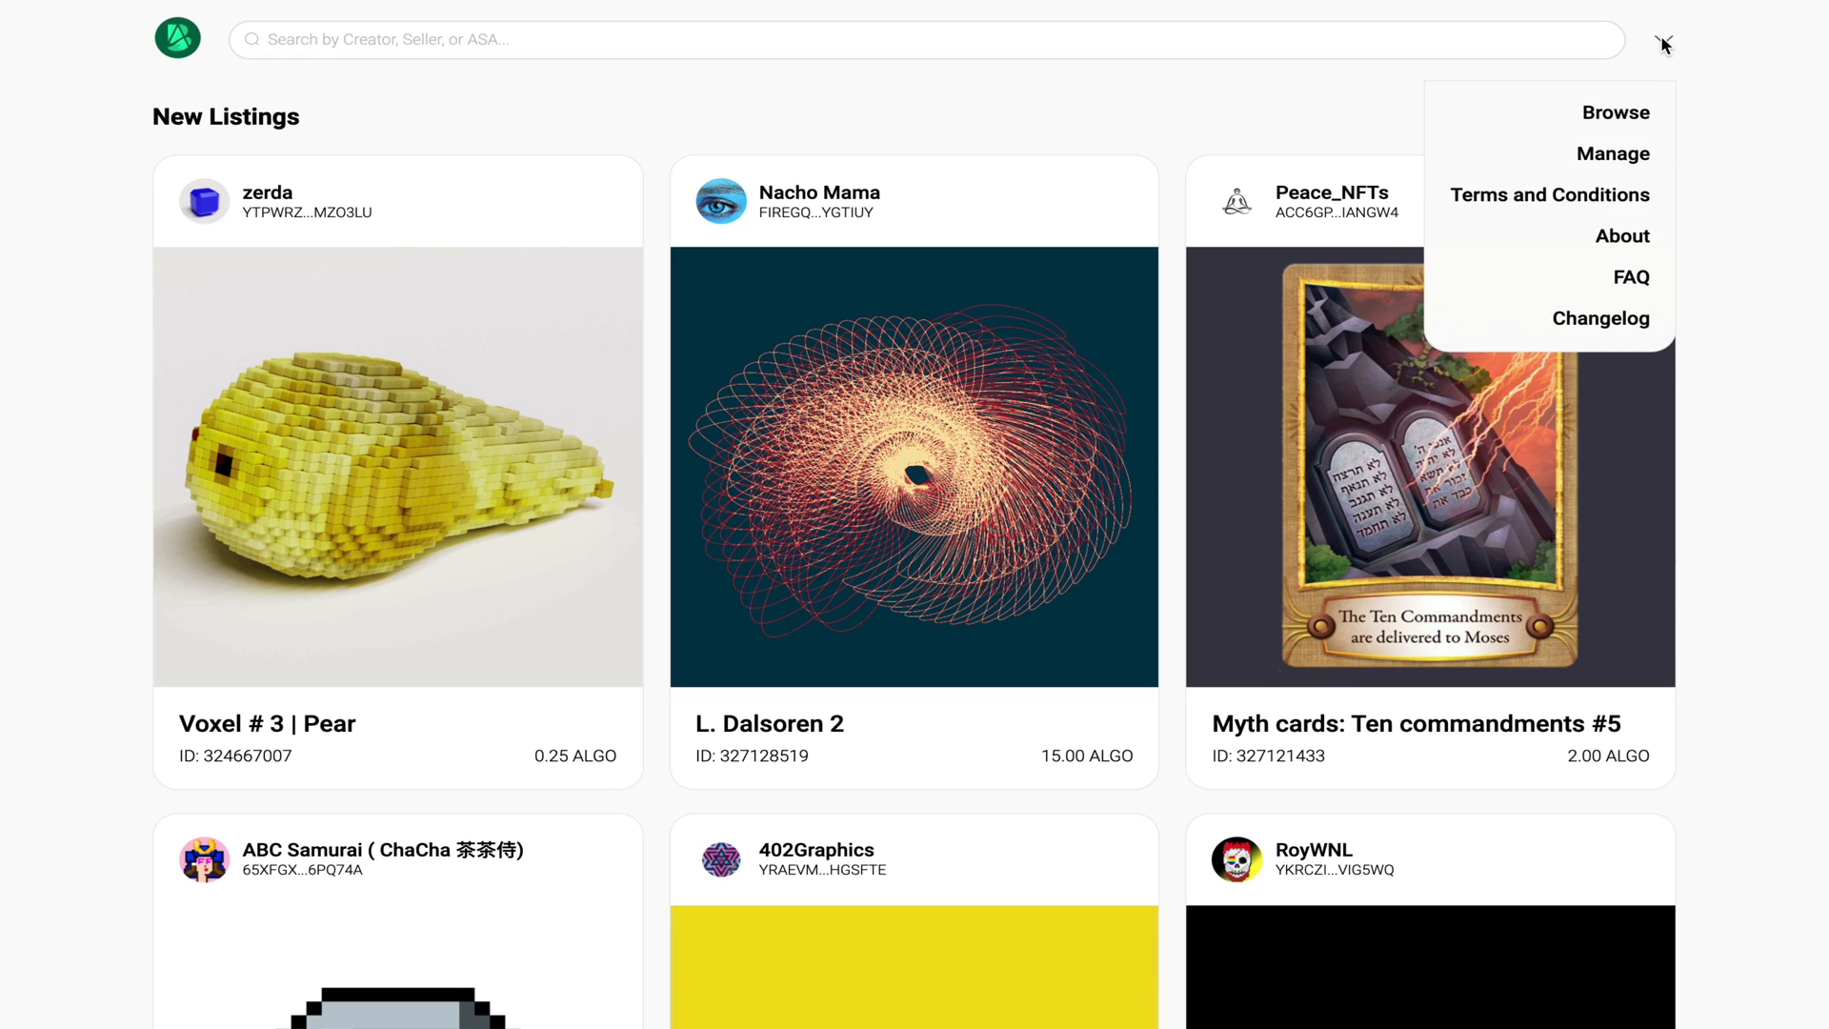
left_click(1610, 155)
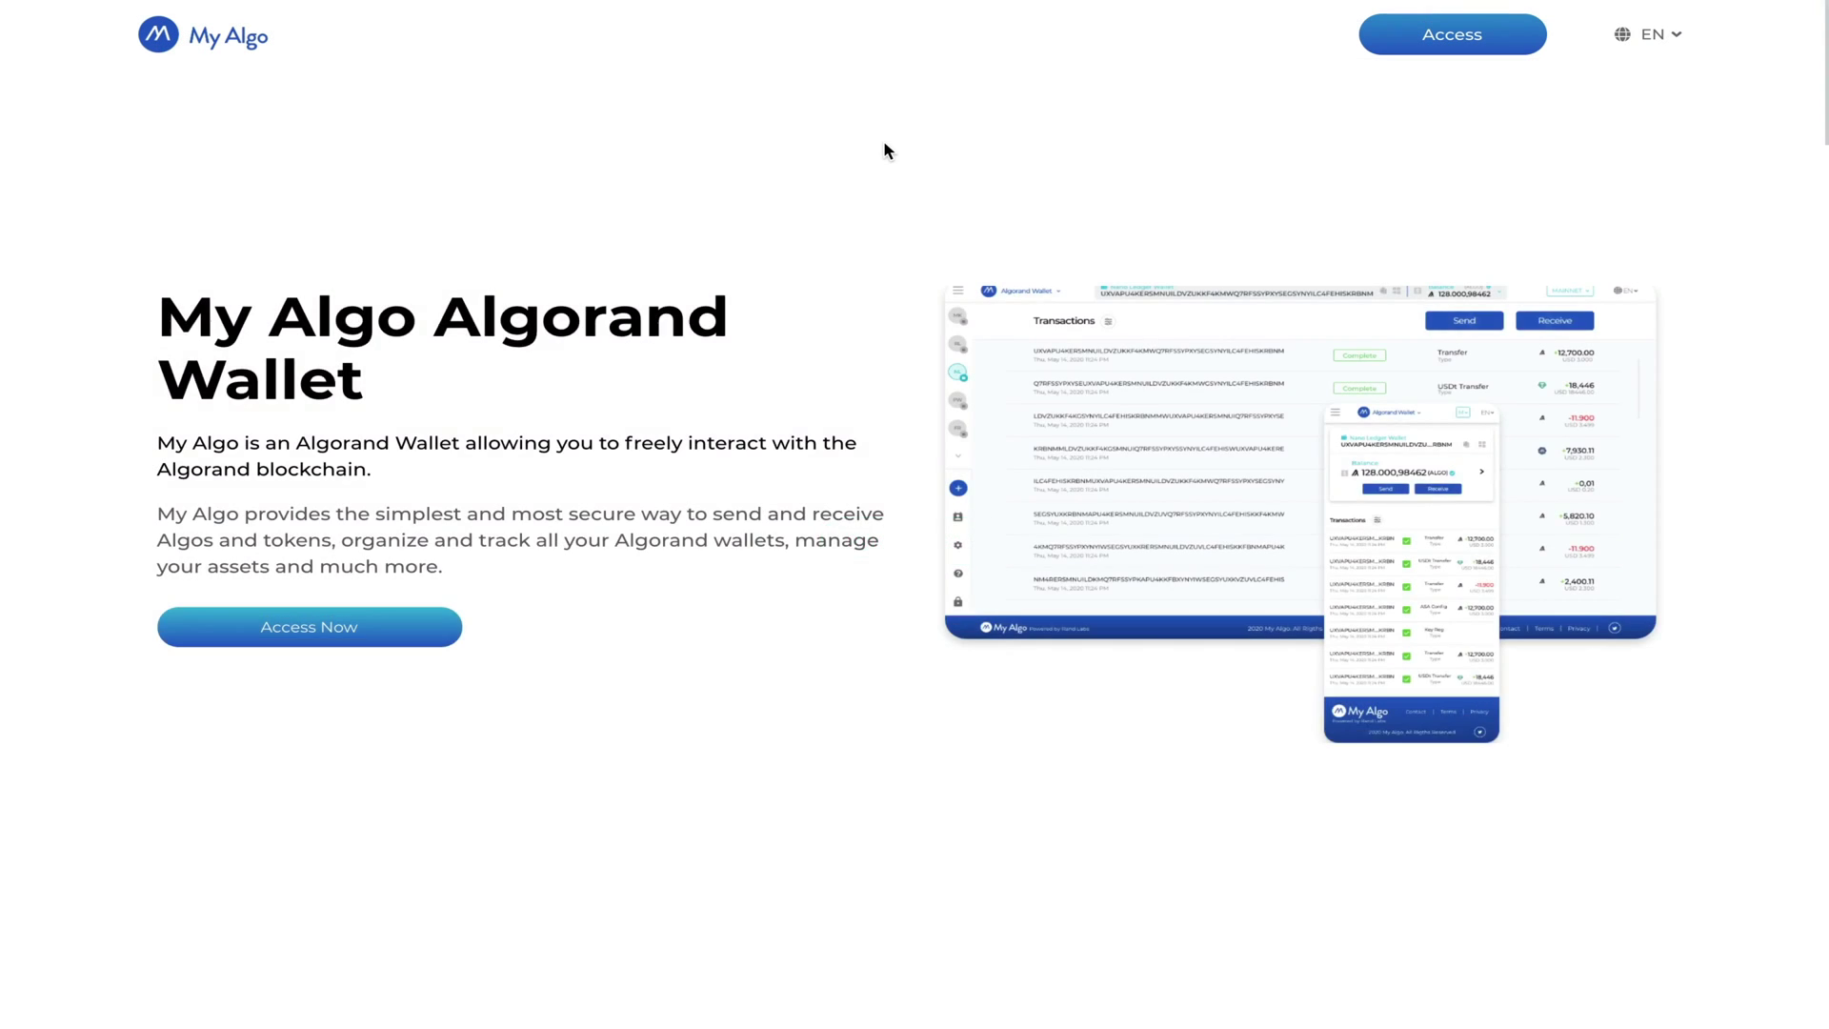
Unlock the My Algo wallet with the wallet password.
scroll(886, 148, "down", 8)
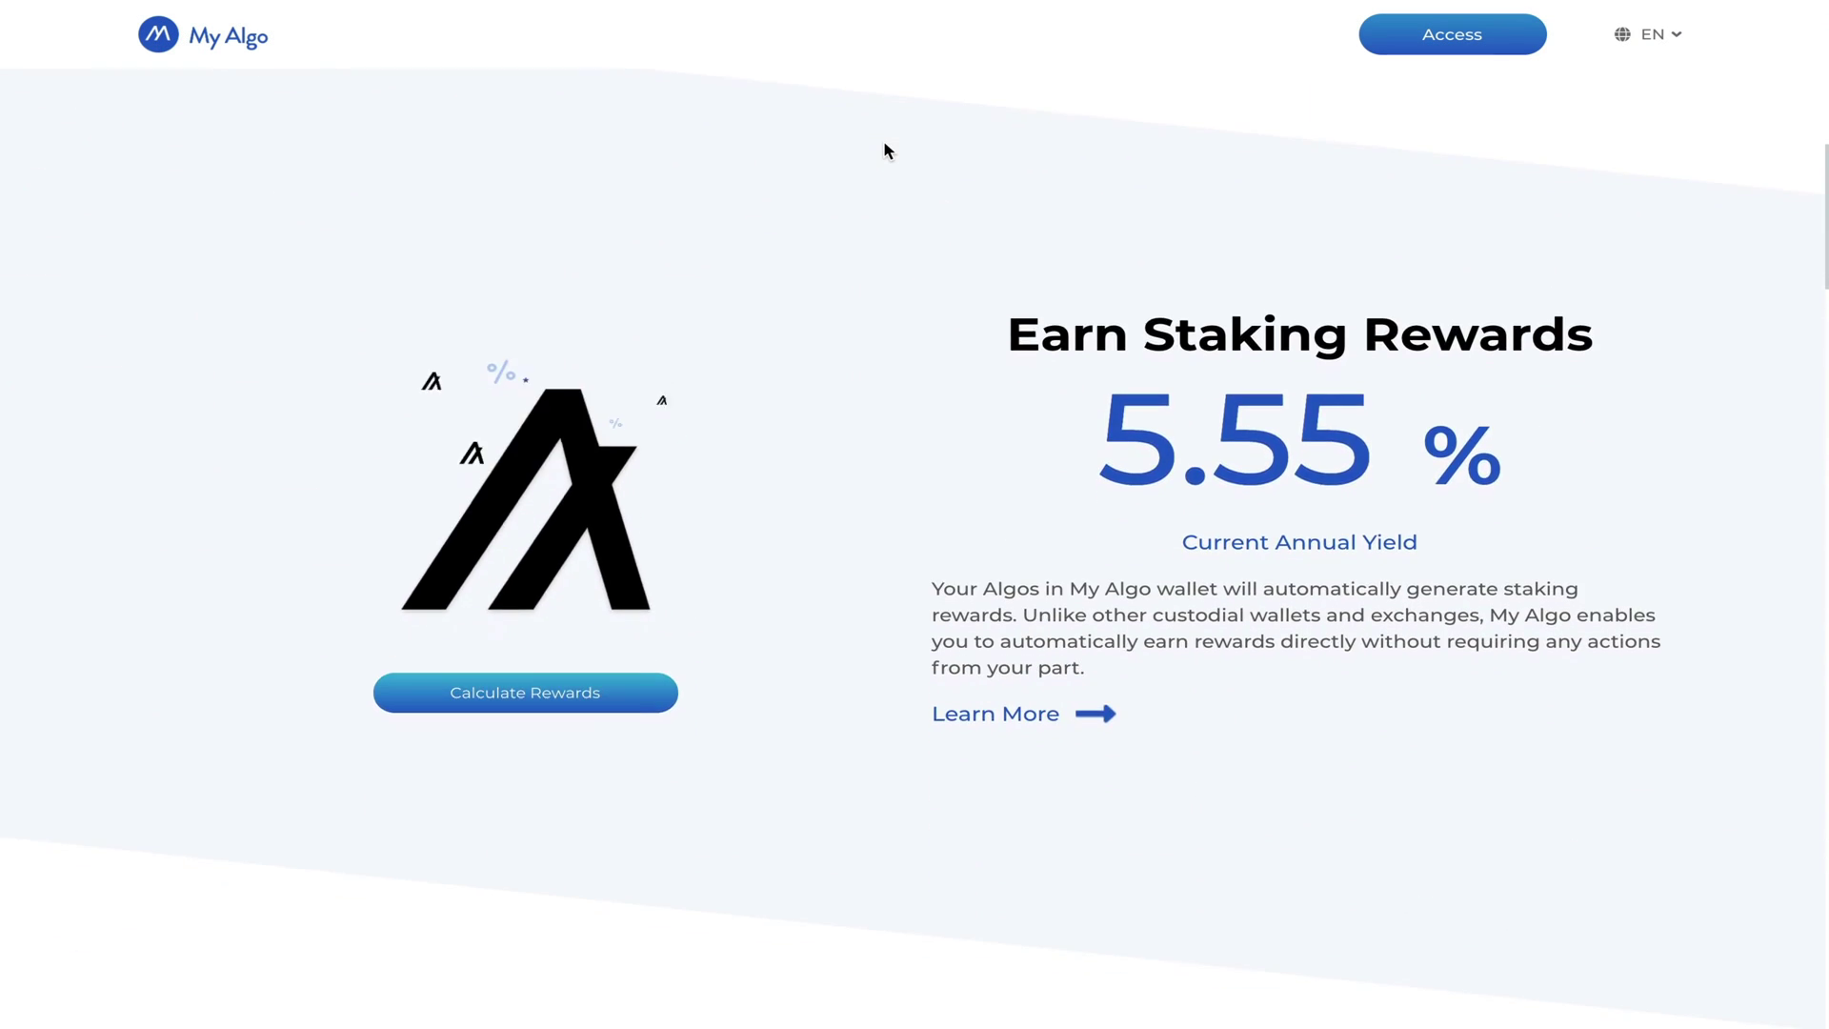
scroll(885, 147, "down", 15)
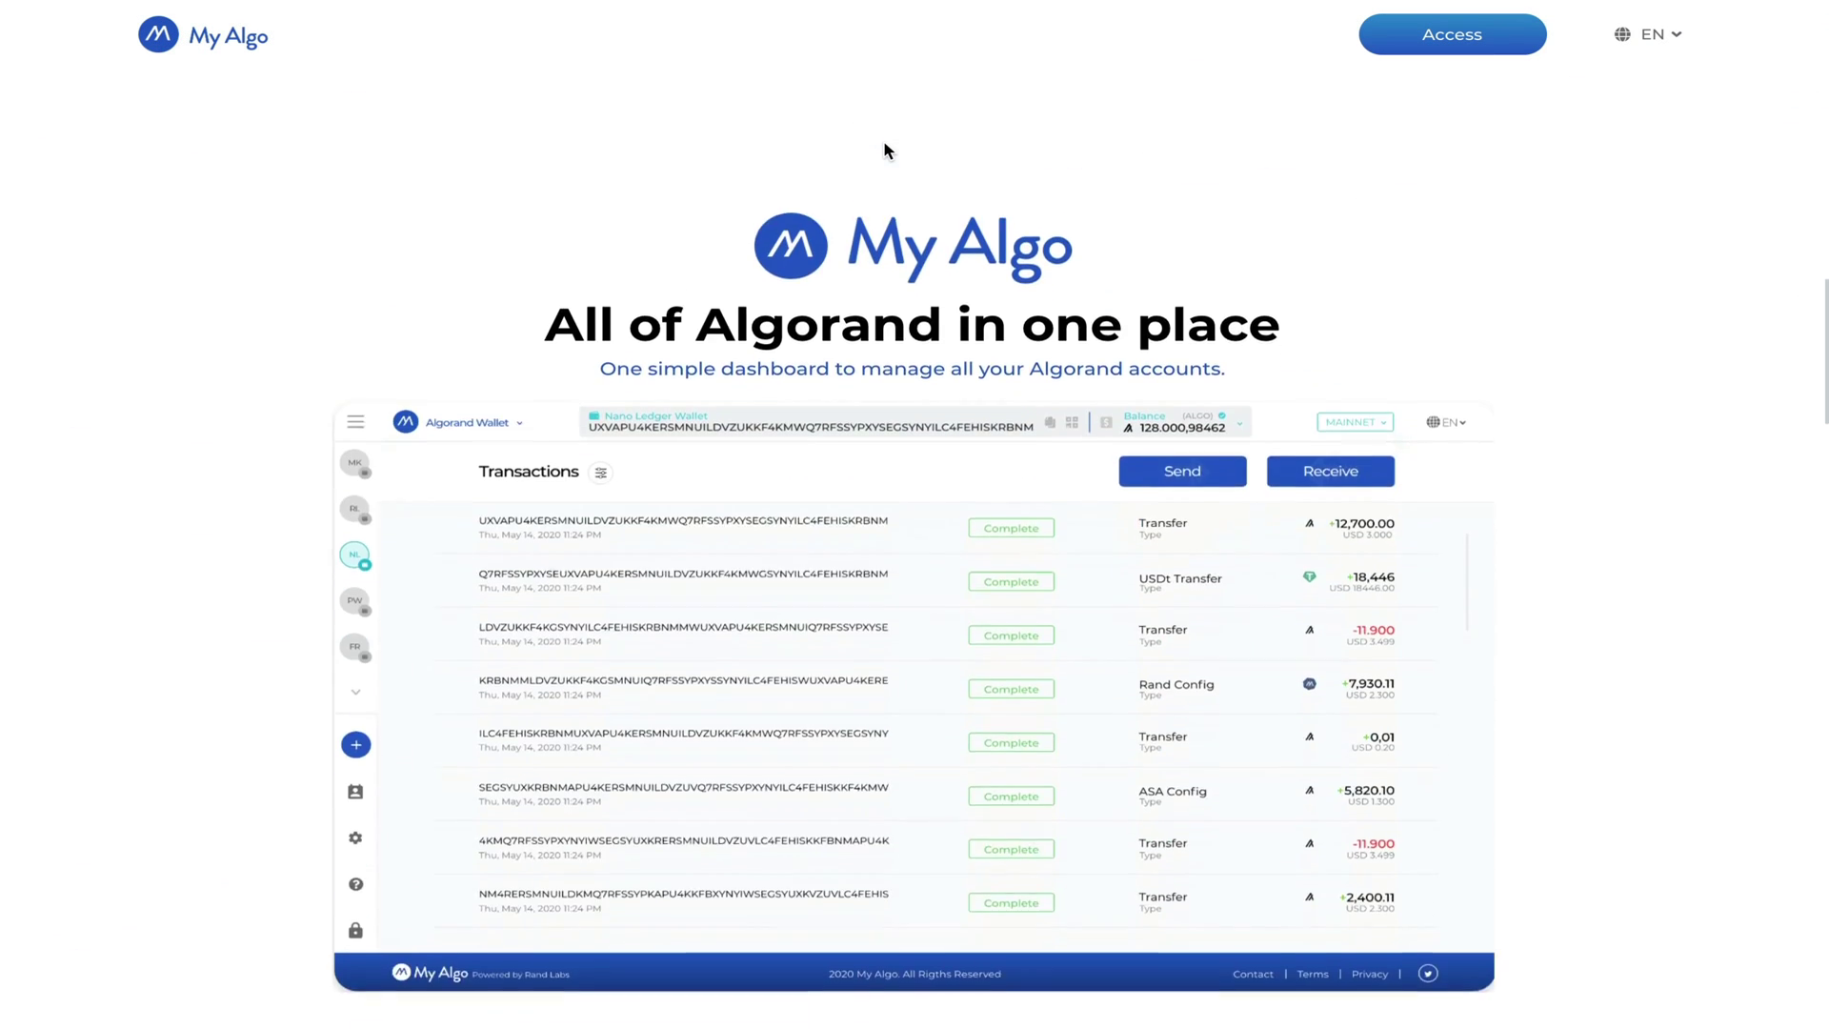
scroll(886, 150, "down", 1)
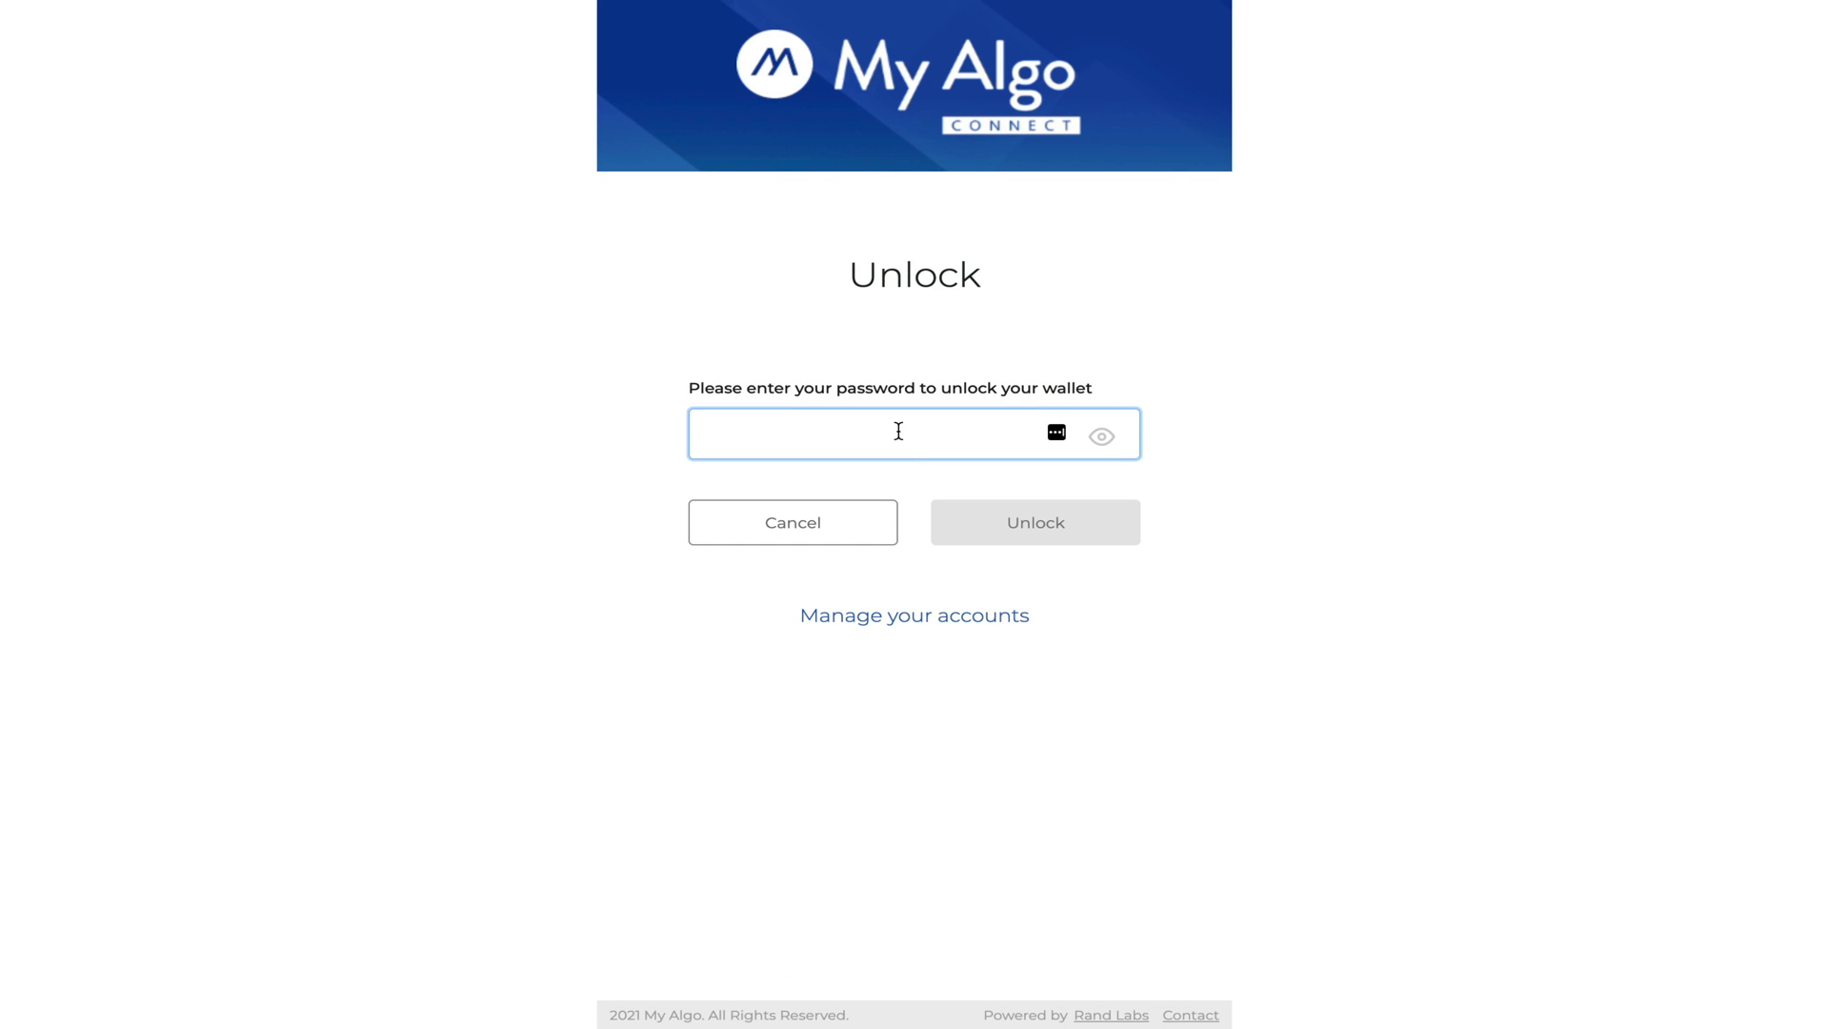
type("•••••••••••••••")
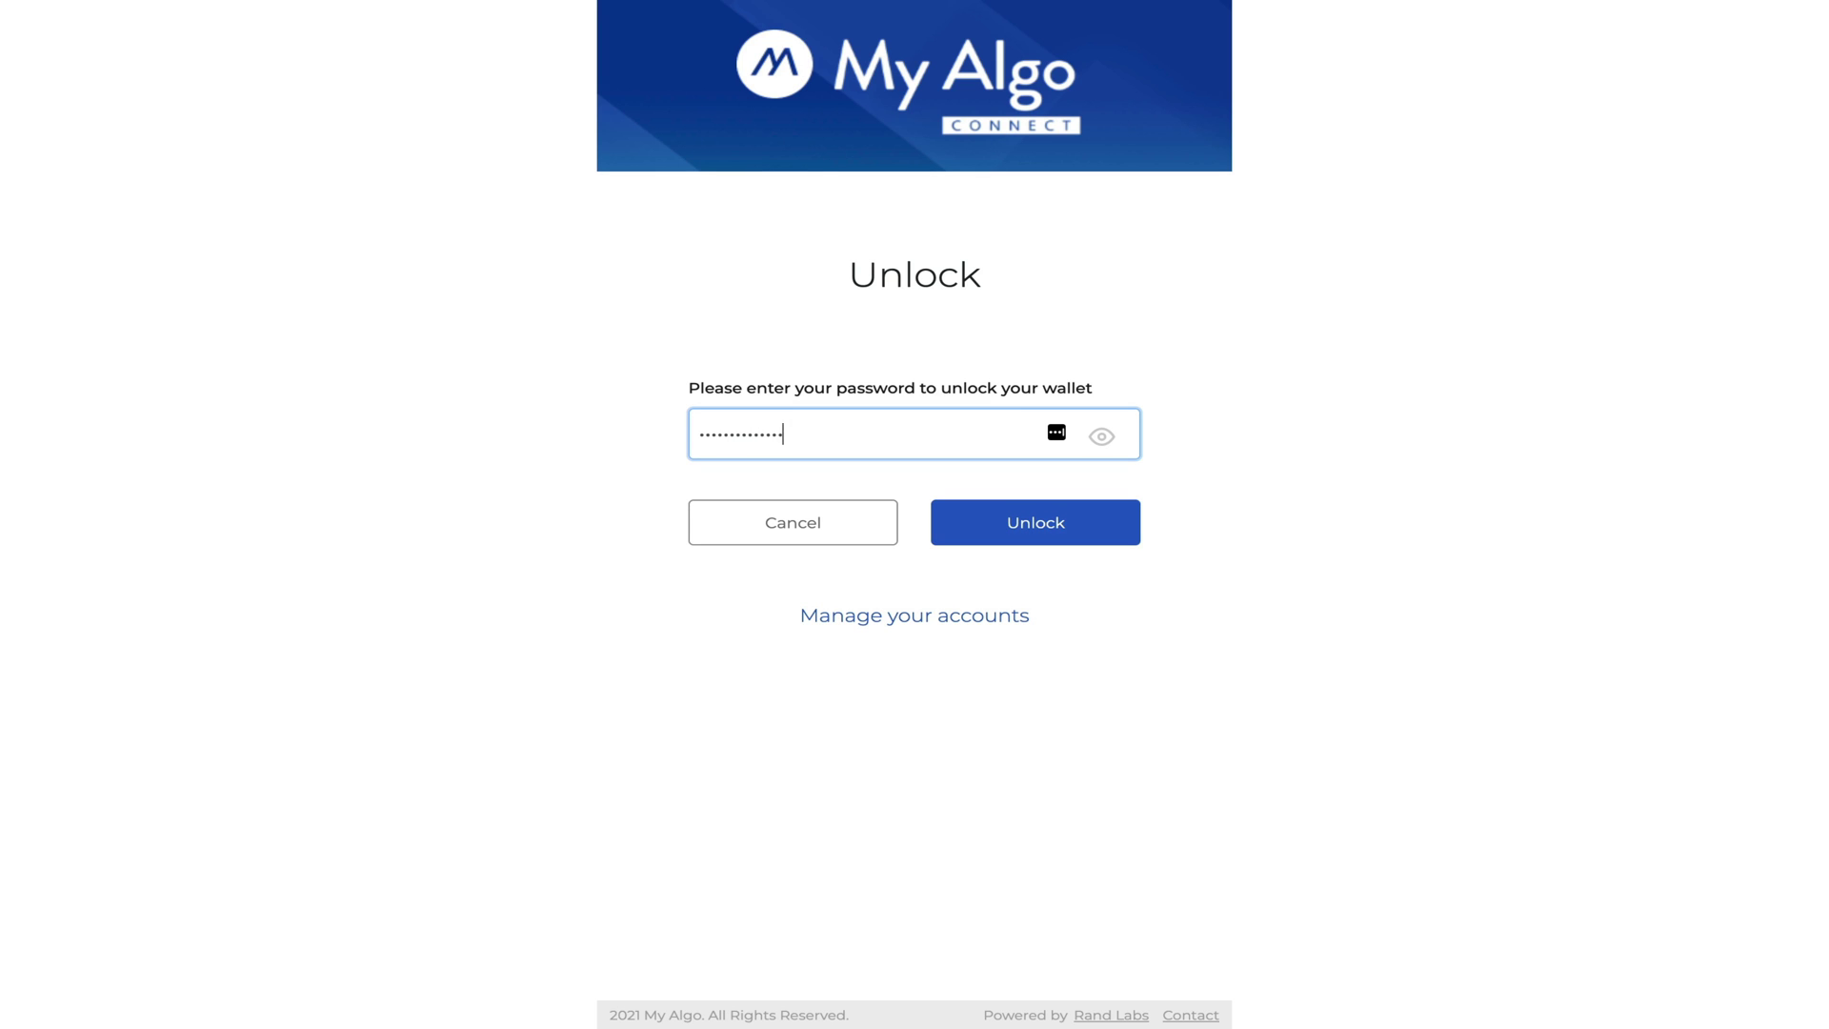
type("•")
left_click(1040, 522)
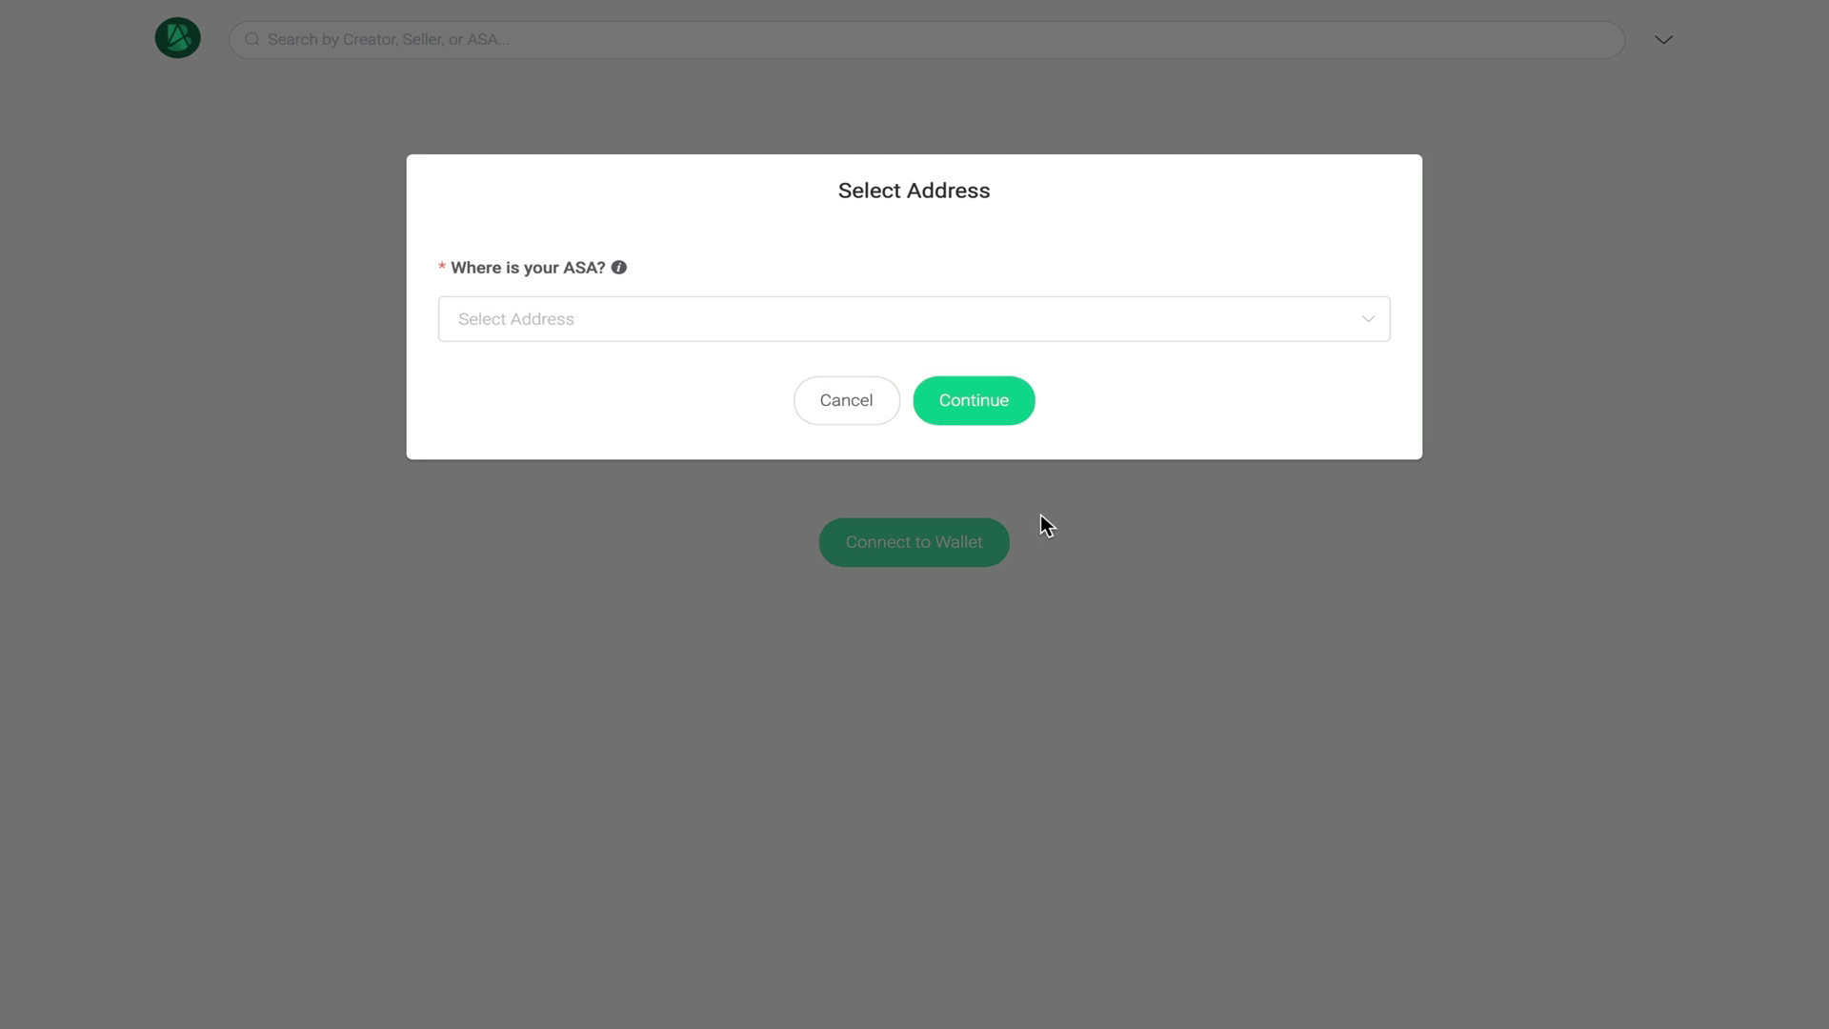
Connect the wallet address holding the ASA and list its Available assets on the Manage page.
left_click(832, 331)
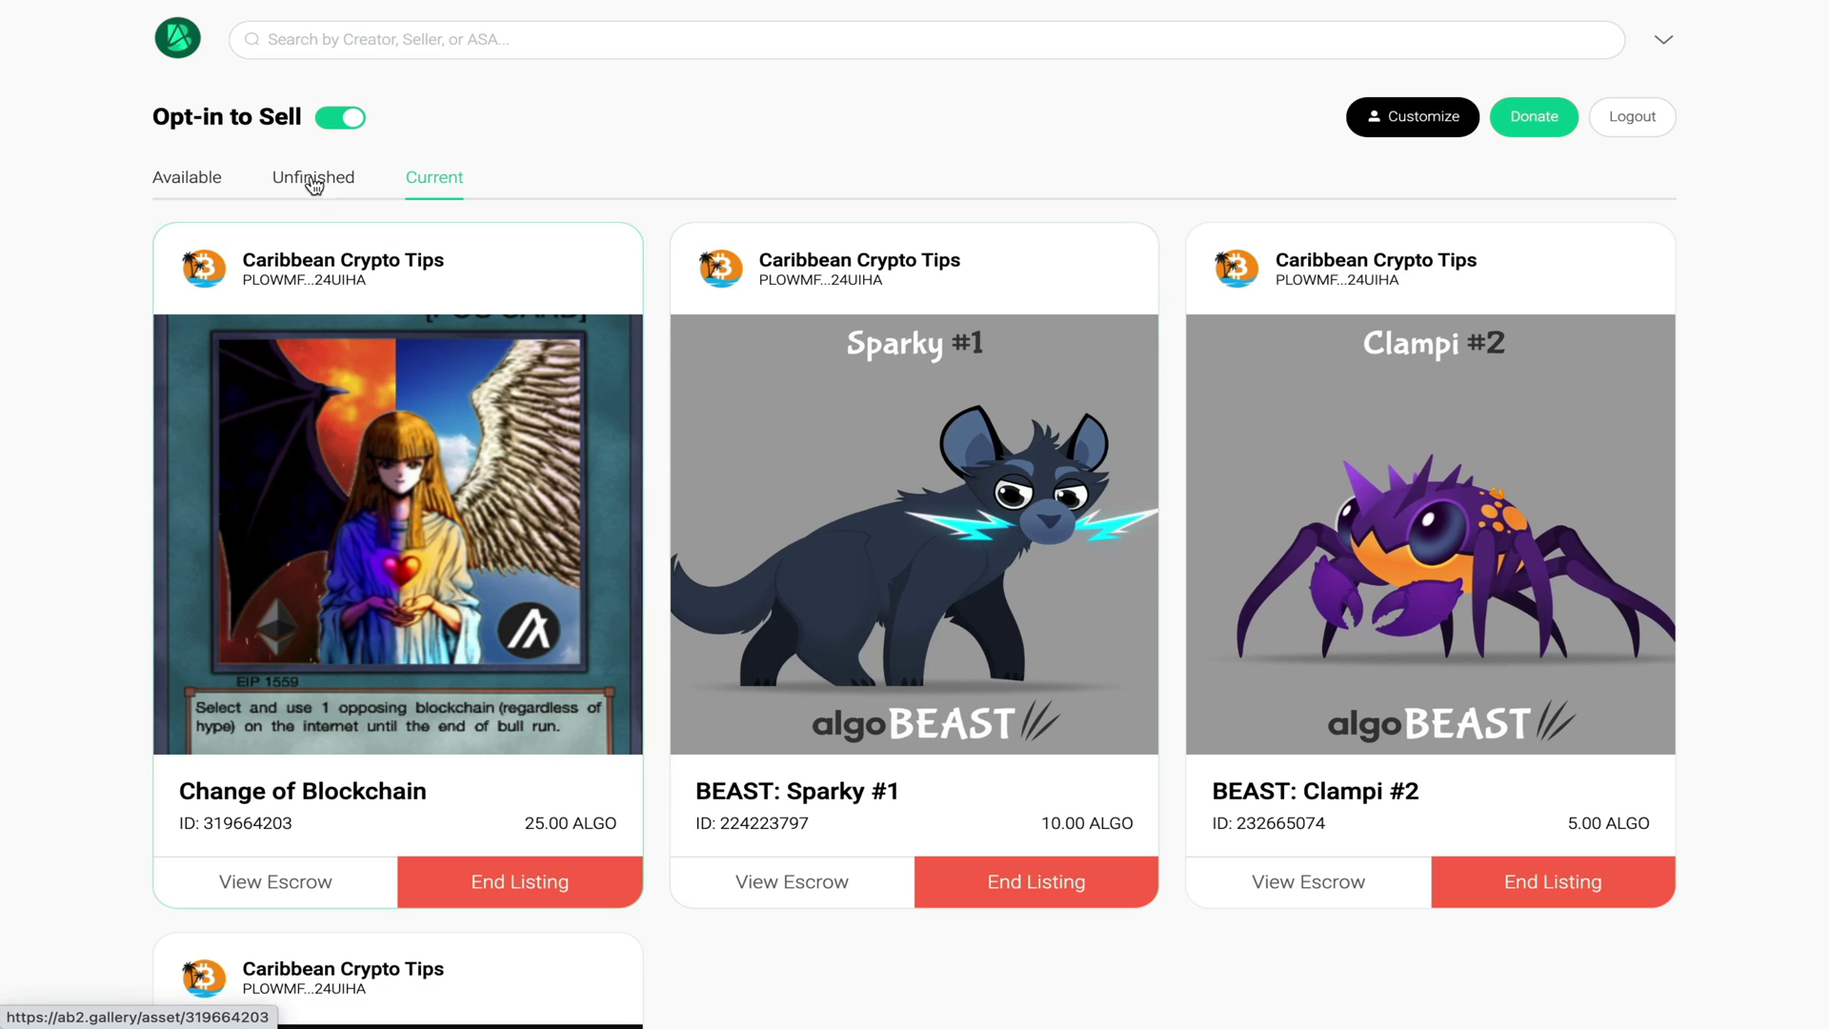
left_click(185, 186)
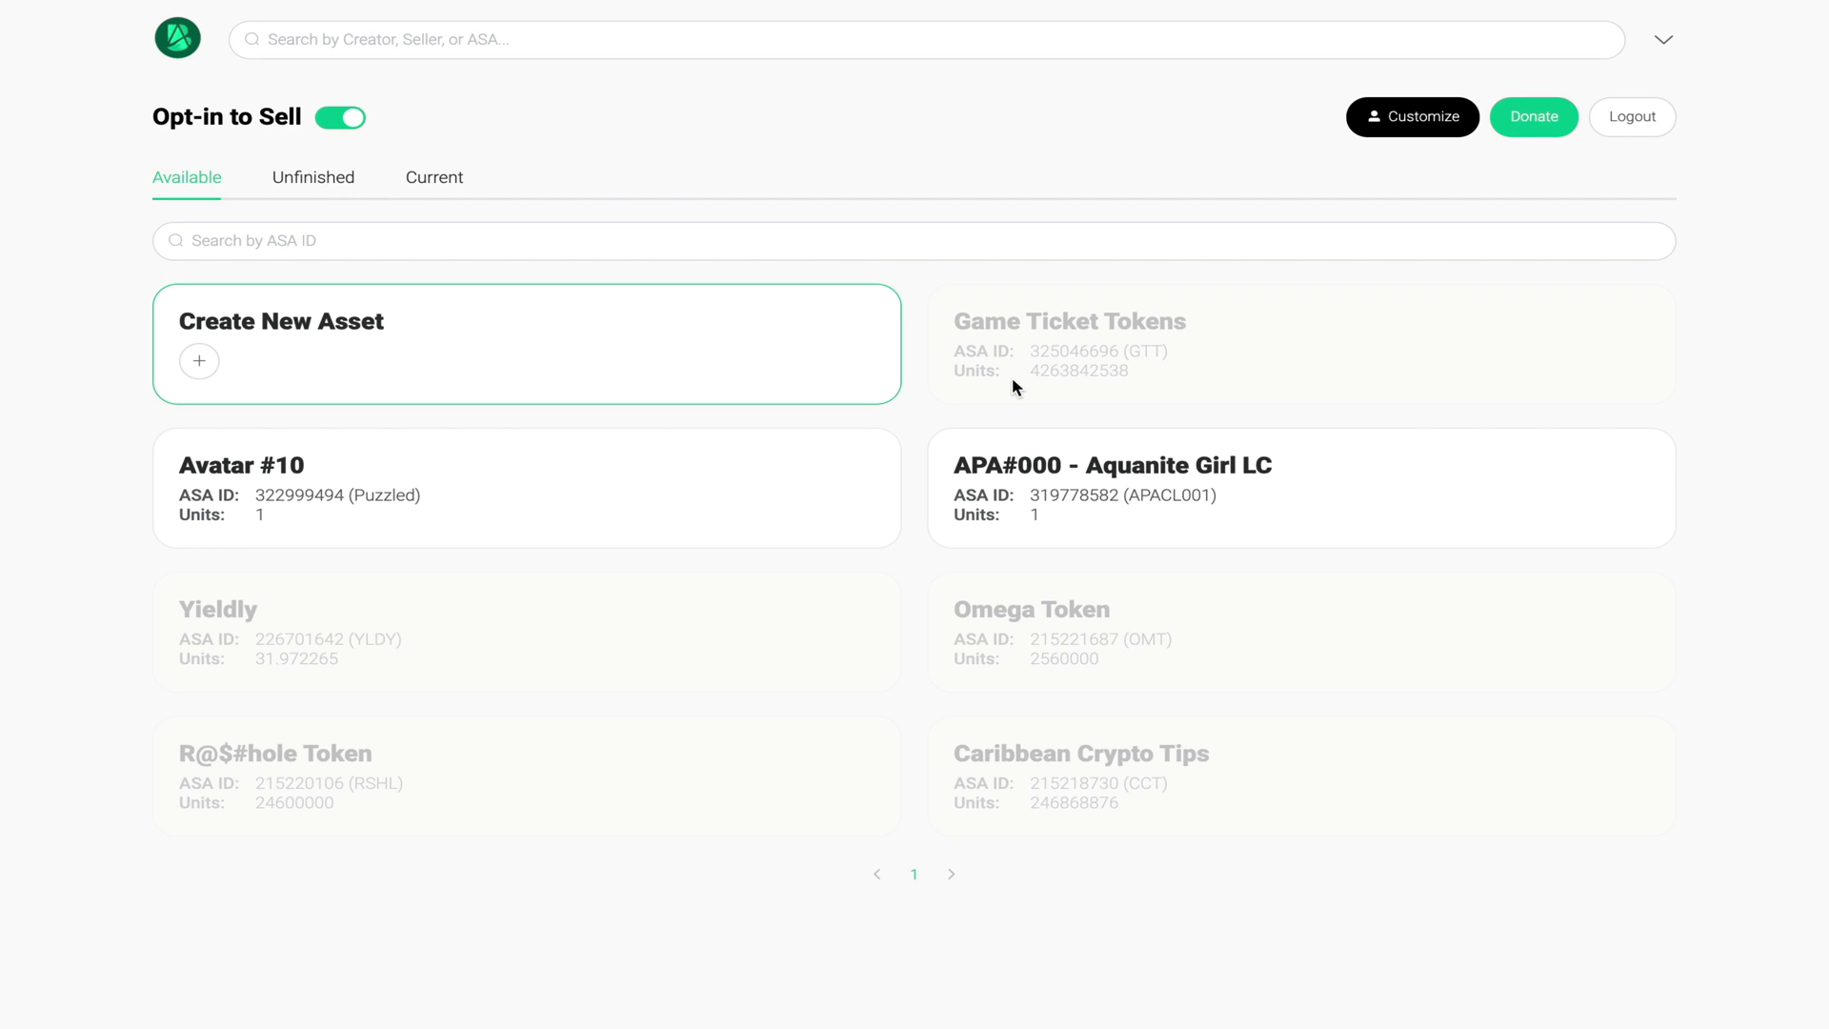
List Avatar #10 automatically: 1 unit, limit 1 per order, 15 ALGO, terms accepted.
left_click(585, 486)
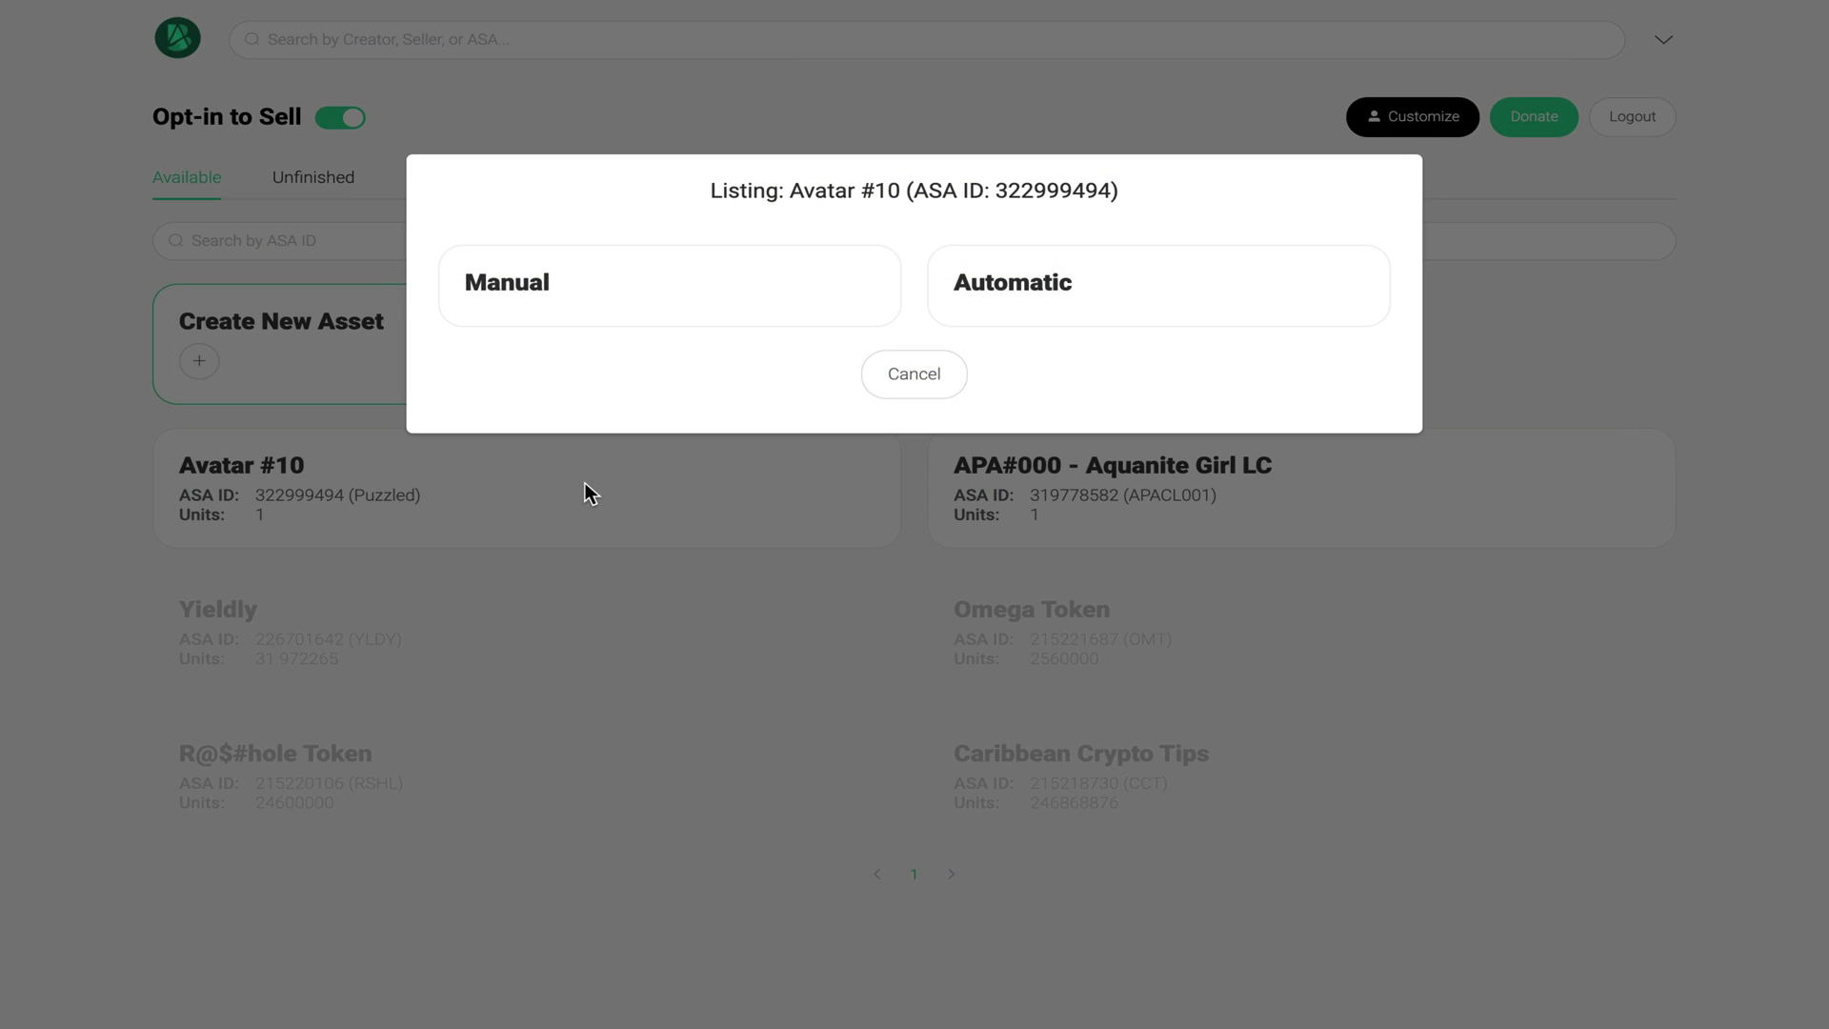
left_click(1021, 314)
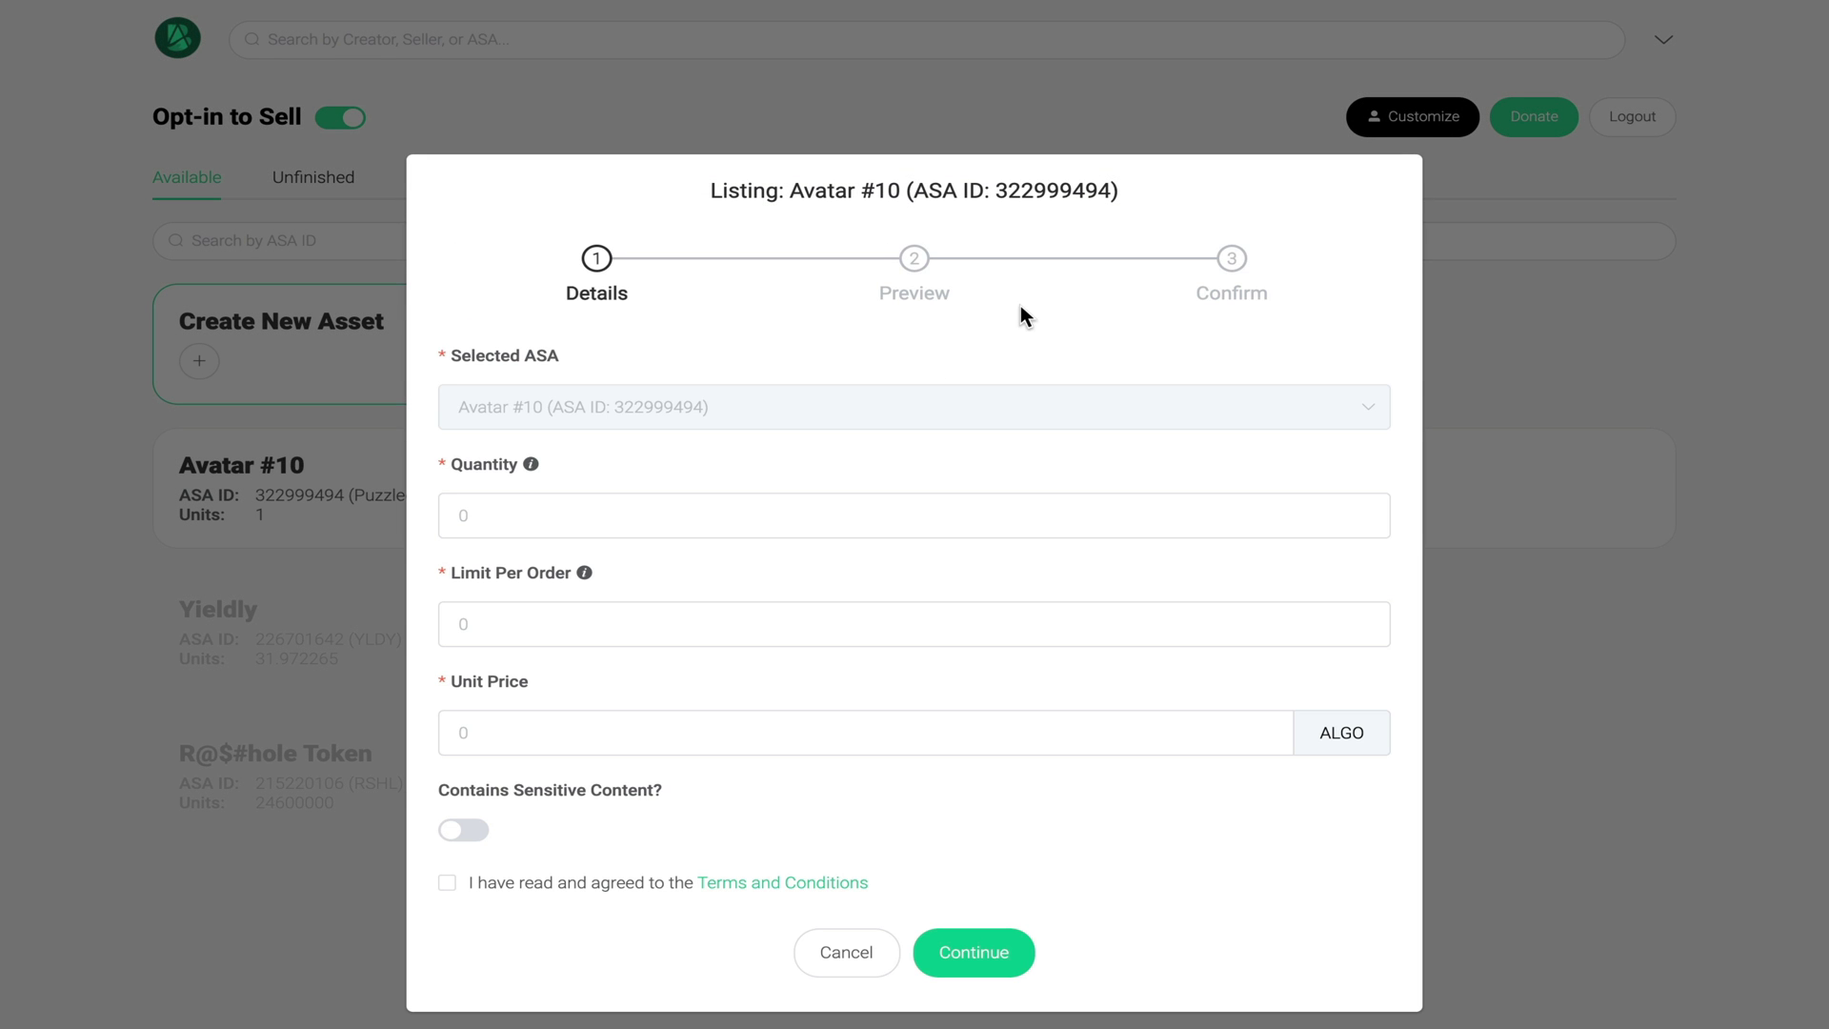
left_click(533, 516)
type("1")
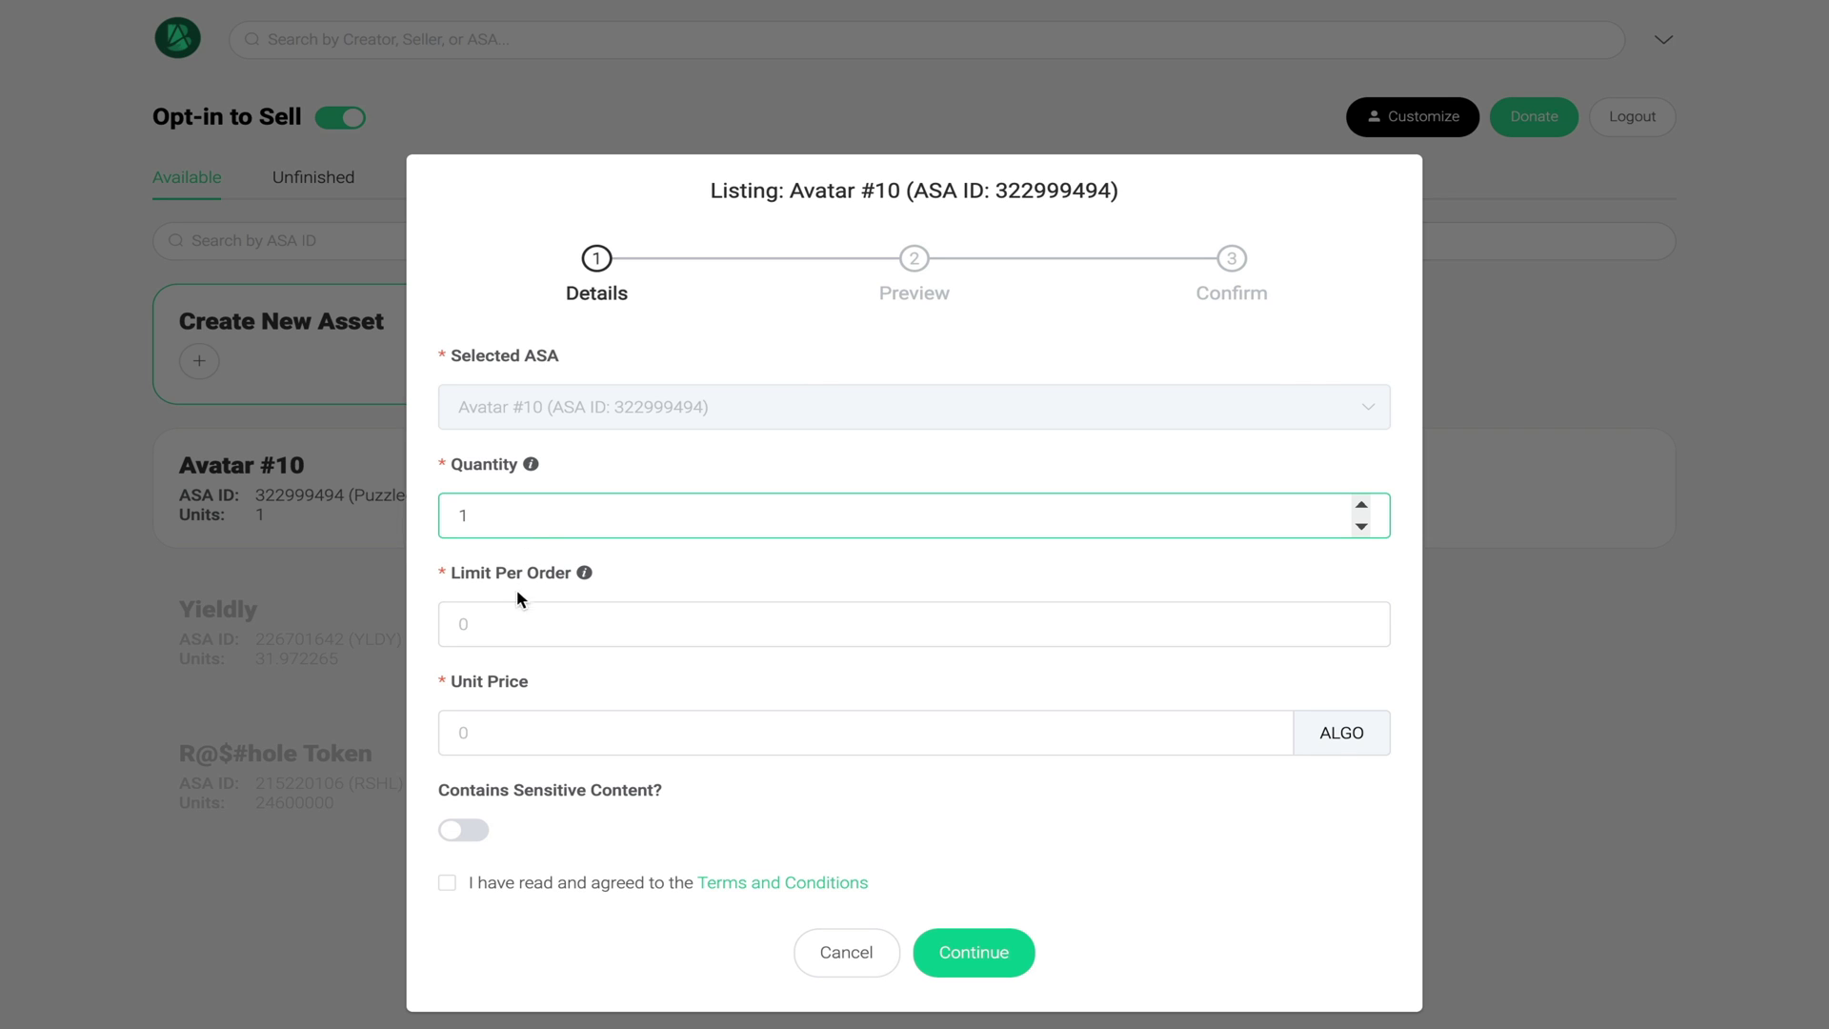
left_click(510, 629)
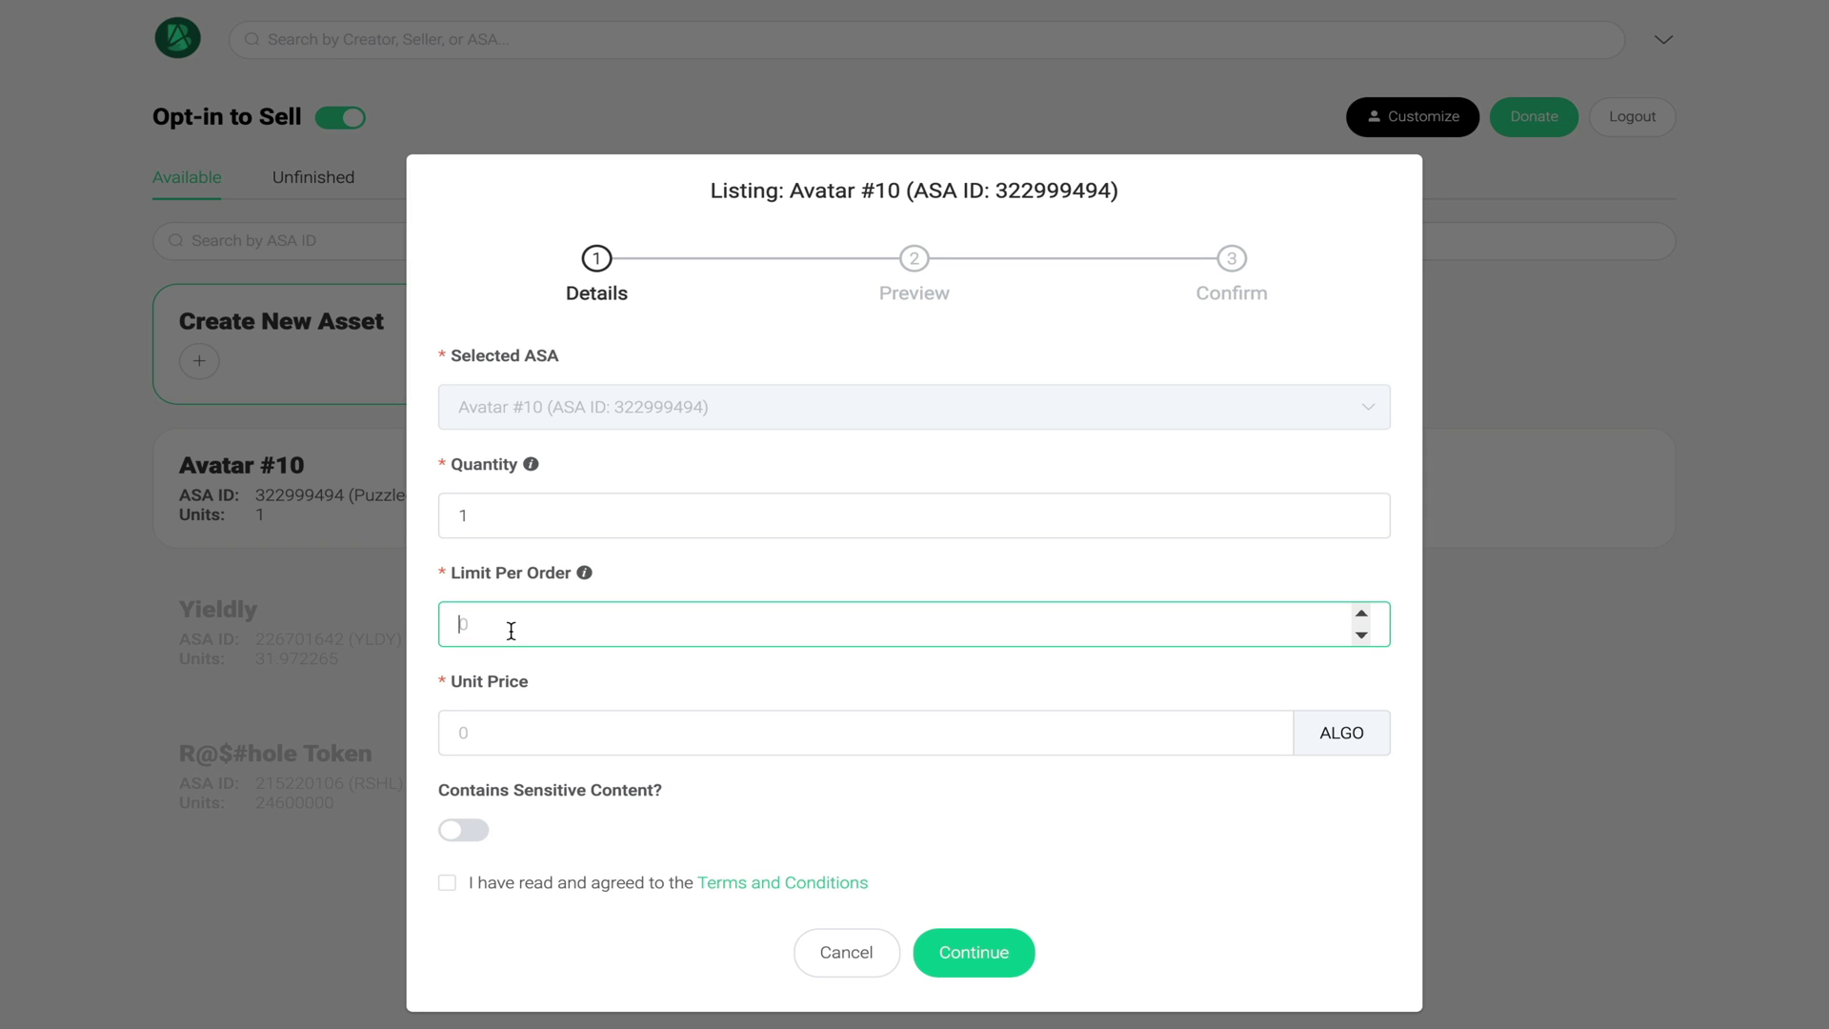
type("1")
left_click(510, 735)
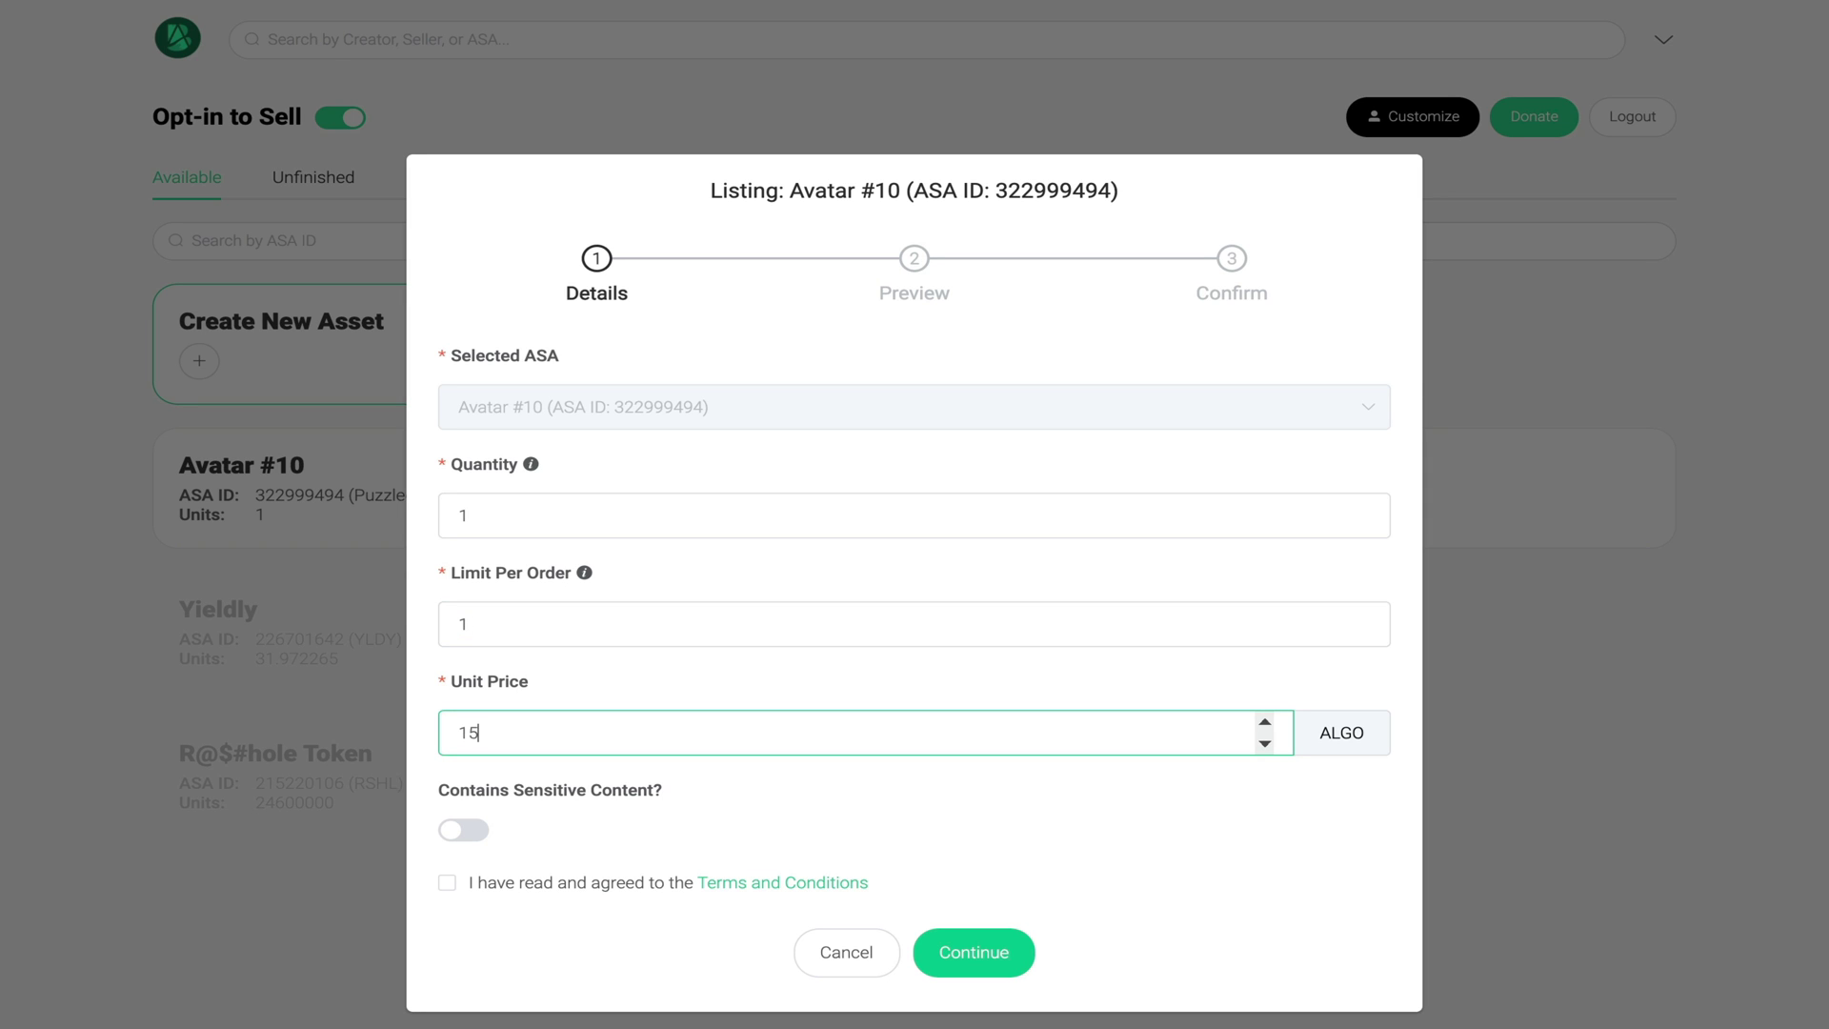
left_click(450, 888)
Review the Avatar #10 listing preview and confirm it.
left_click(978, 946)
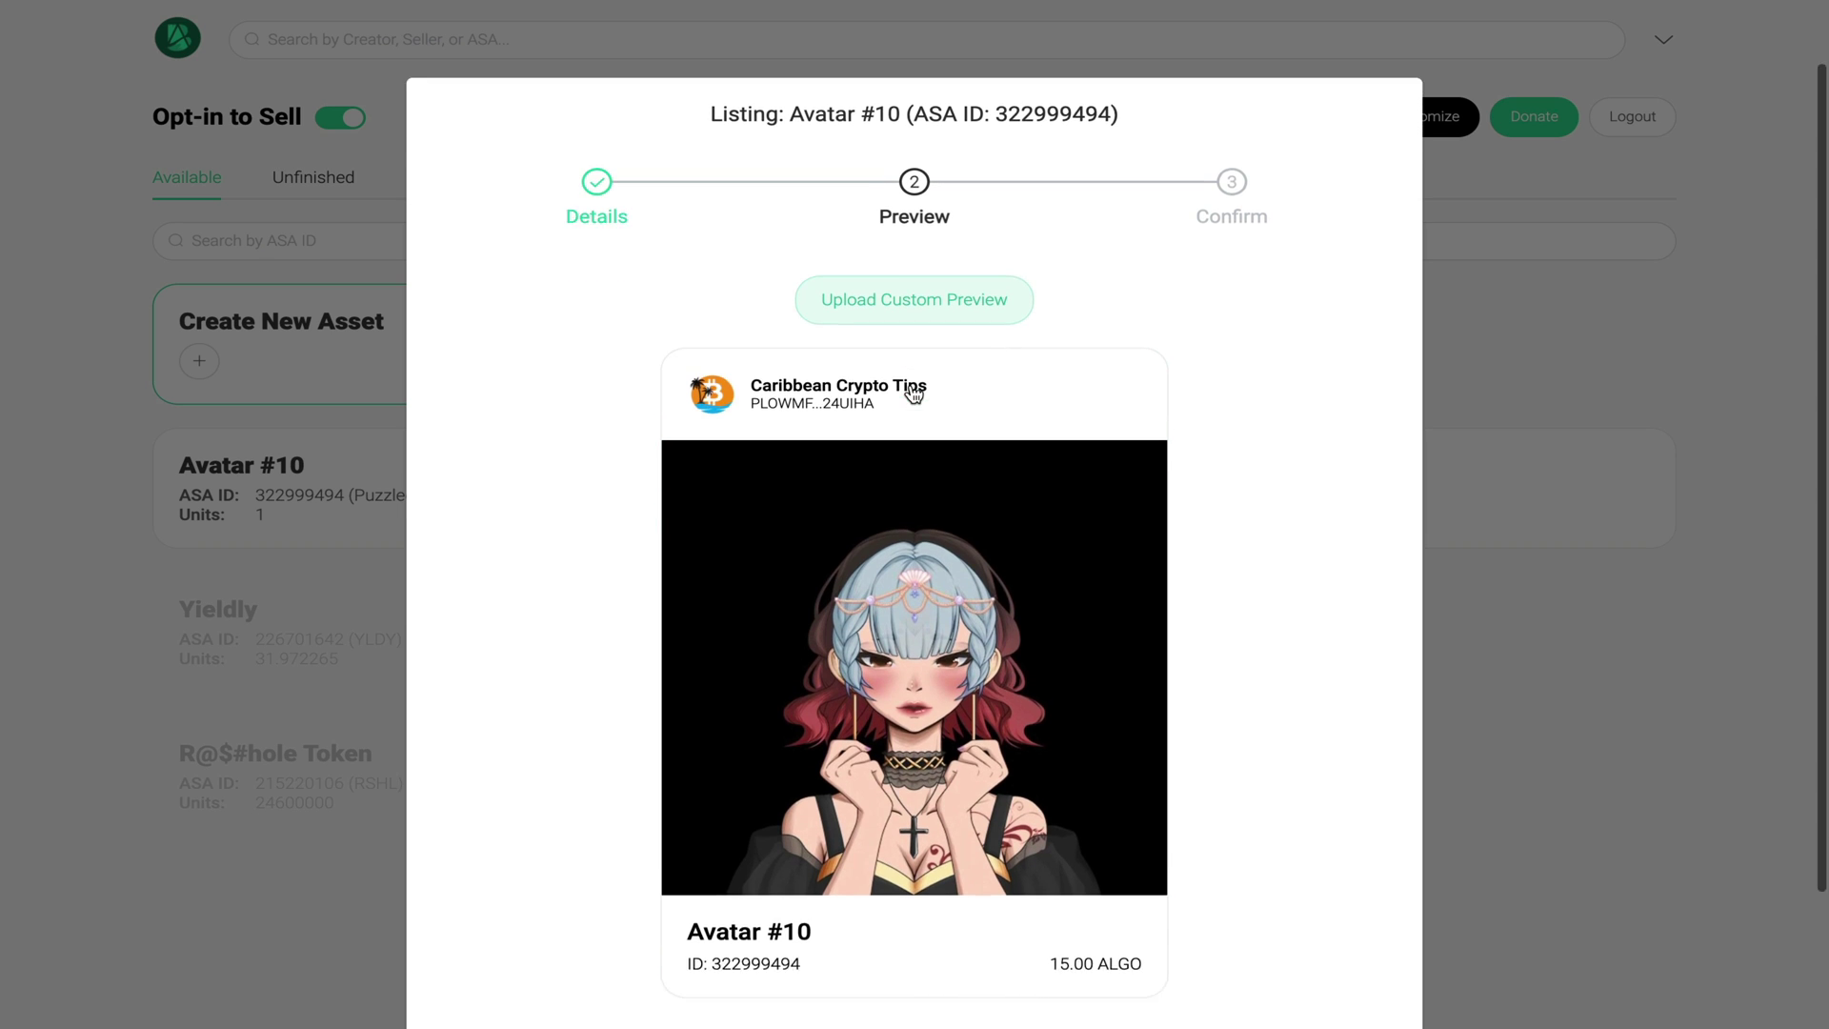
scroll(914, 395, "down", 3)
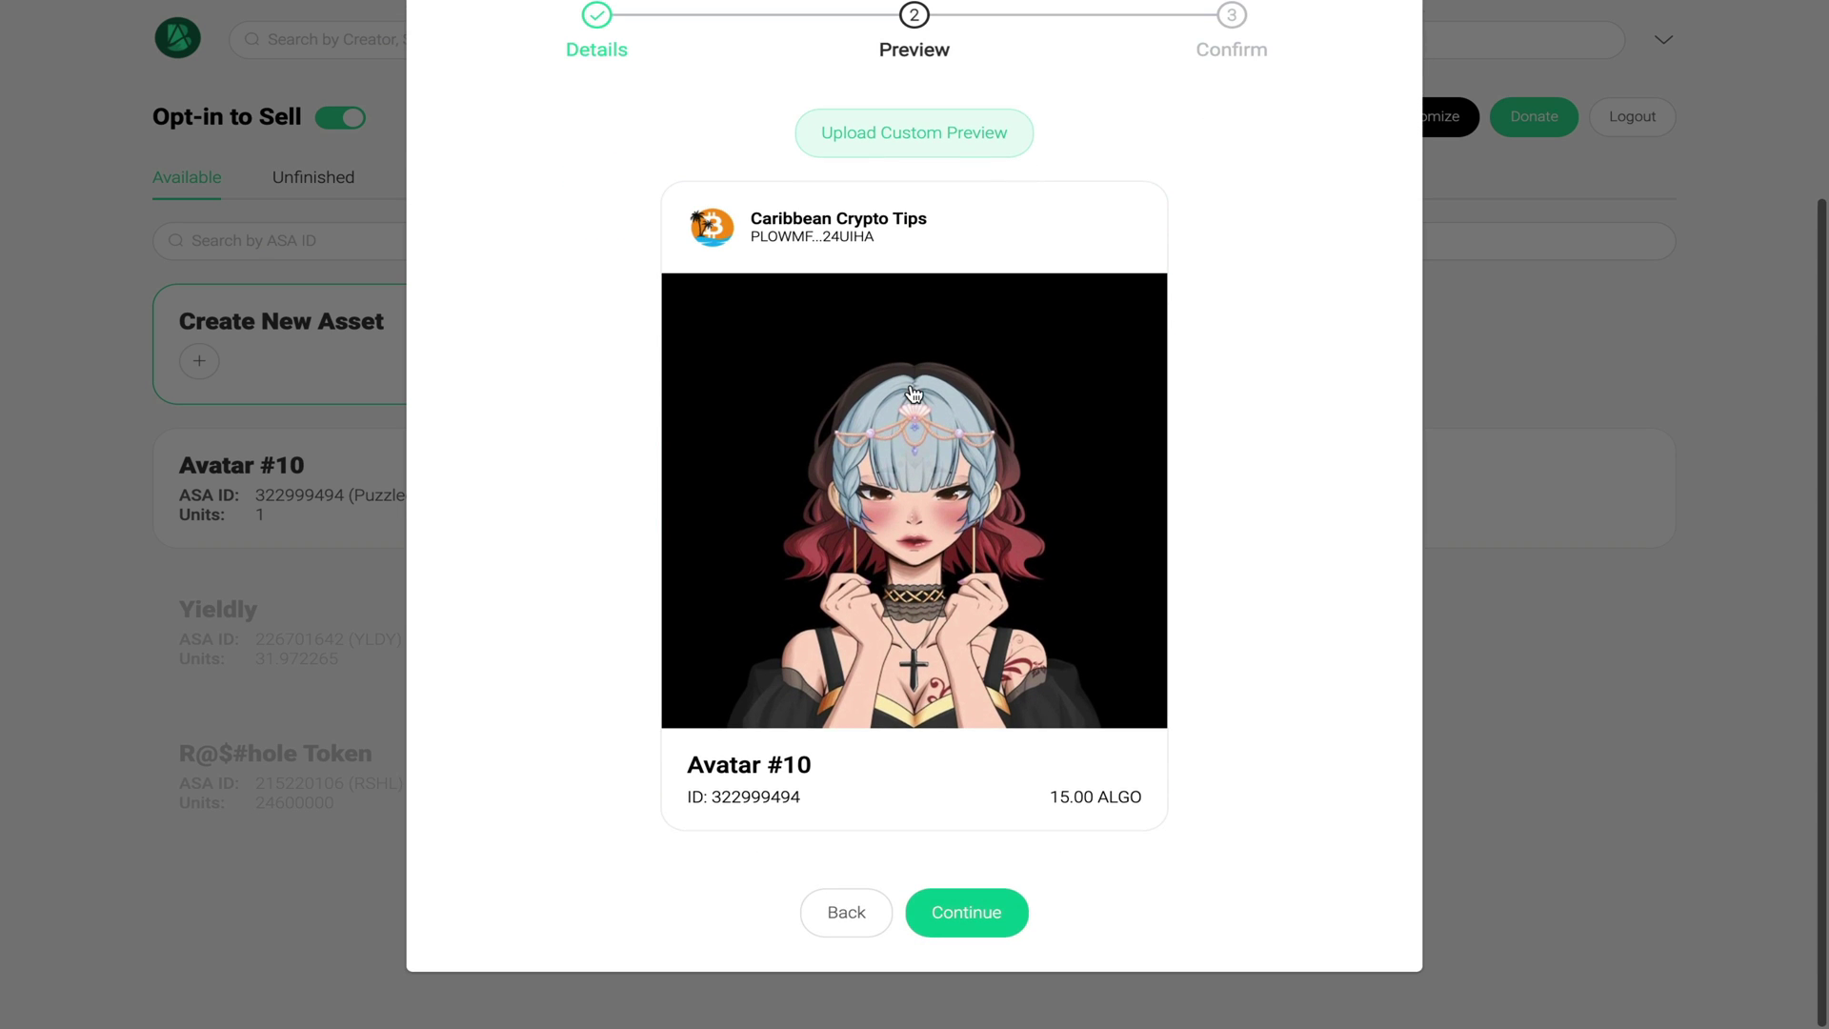
left_click(964, 914)
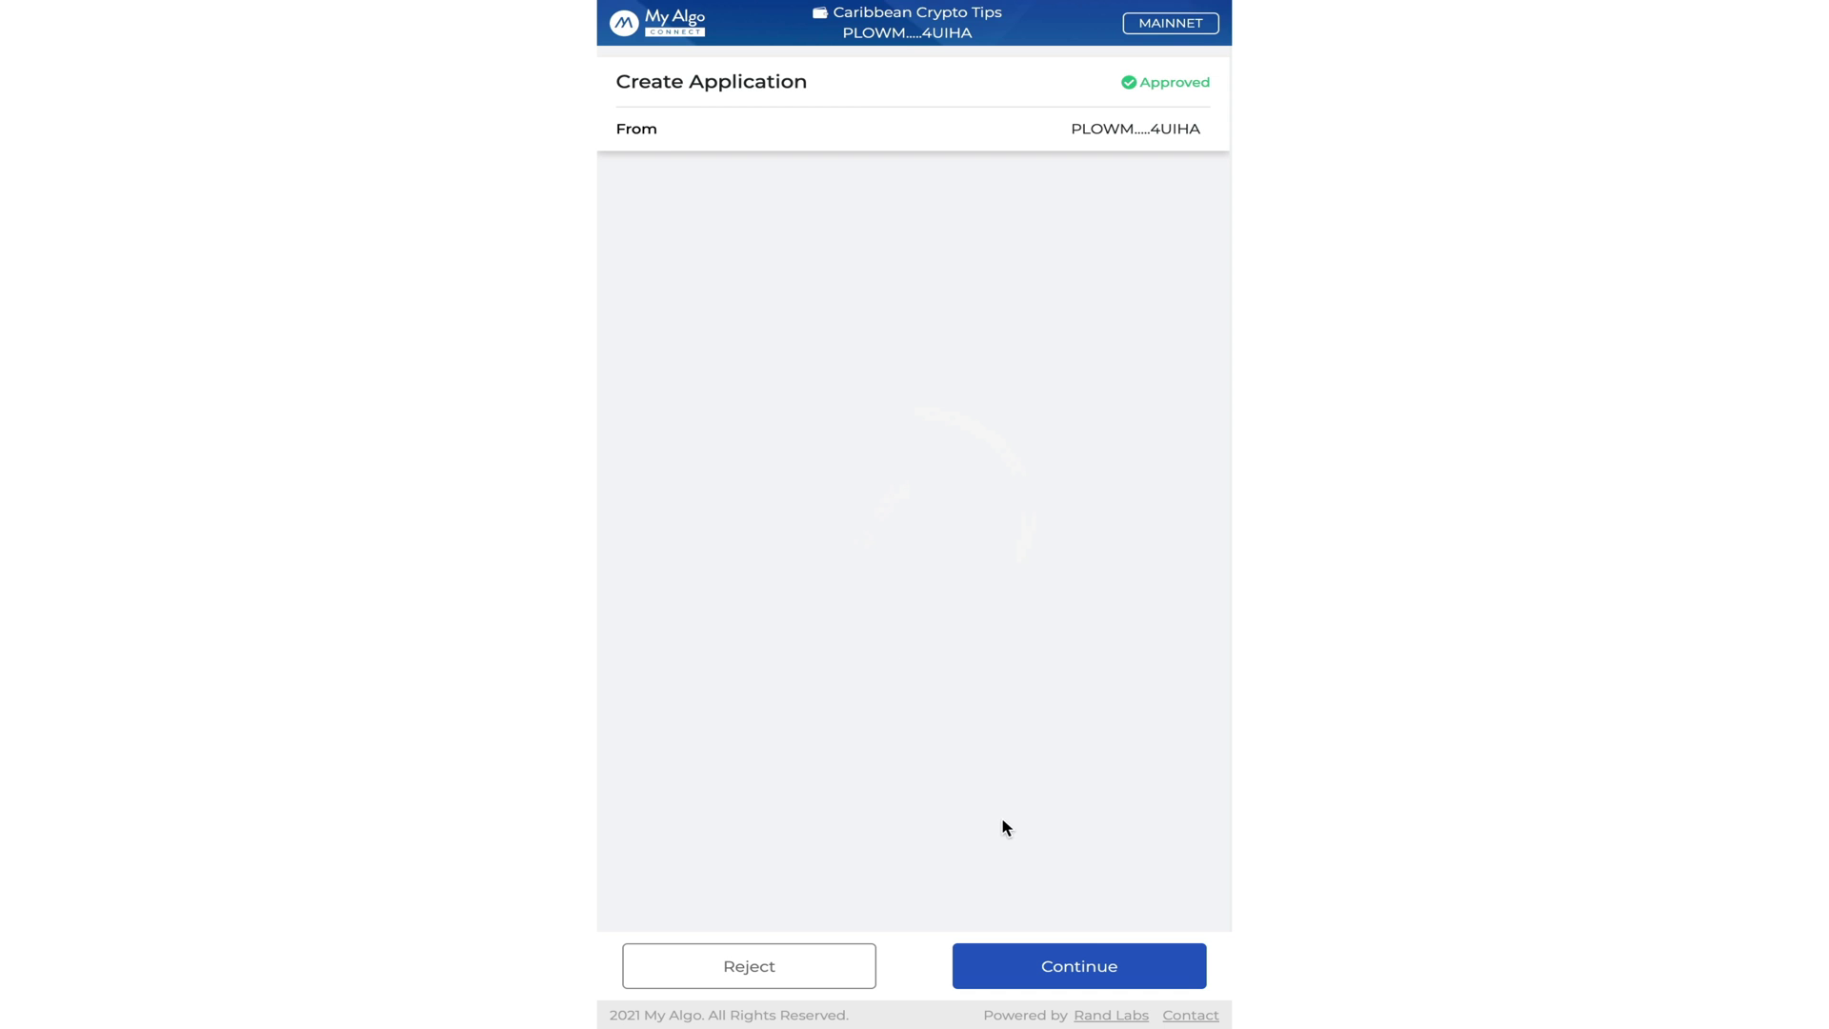
Approve and sign the listing's application creation transaction in My Algo.
left_click(1077, 964)
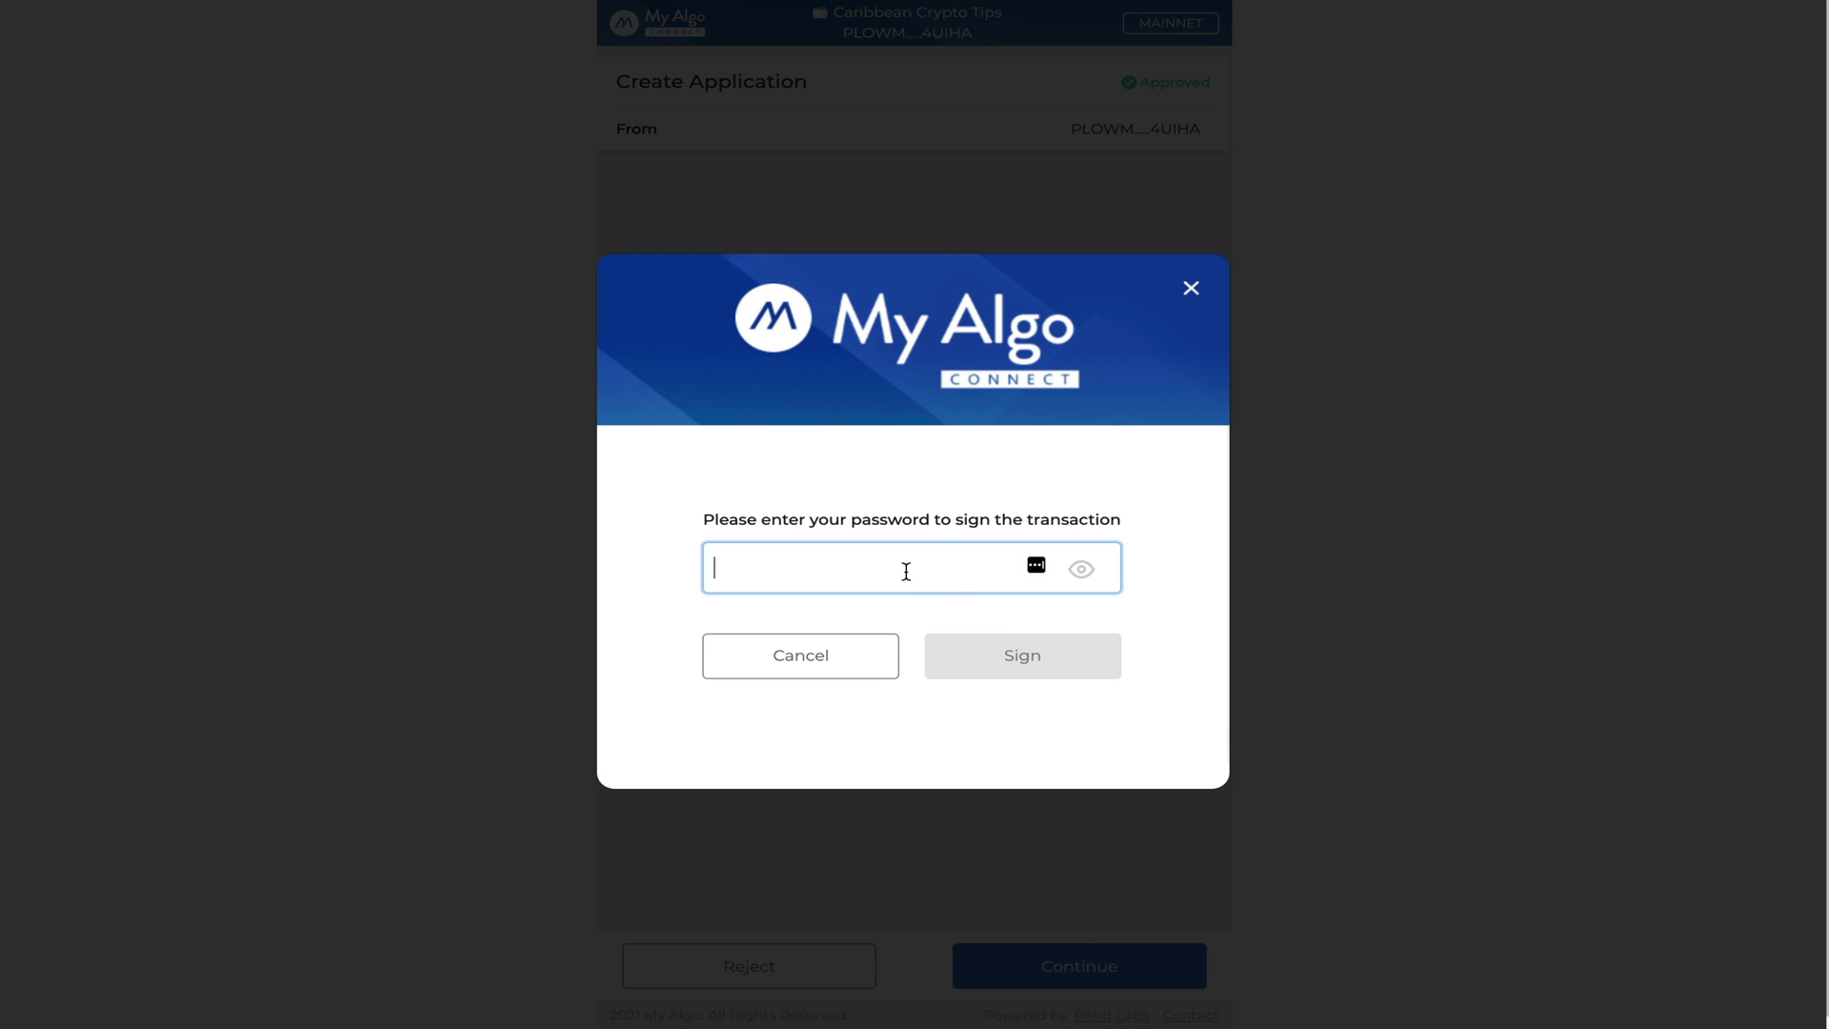
key("ctrl+v")
left_click(1036, 648)
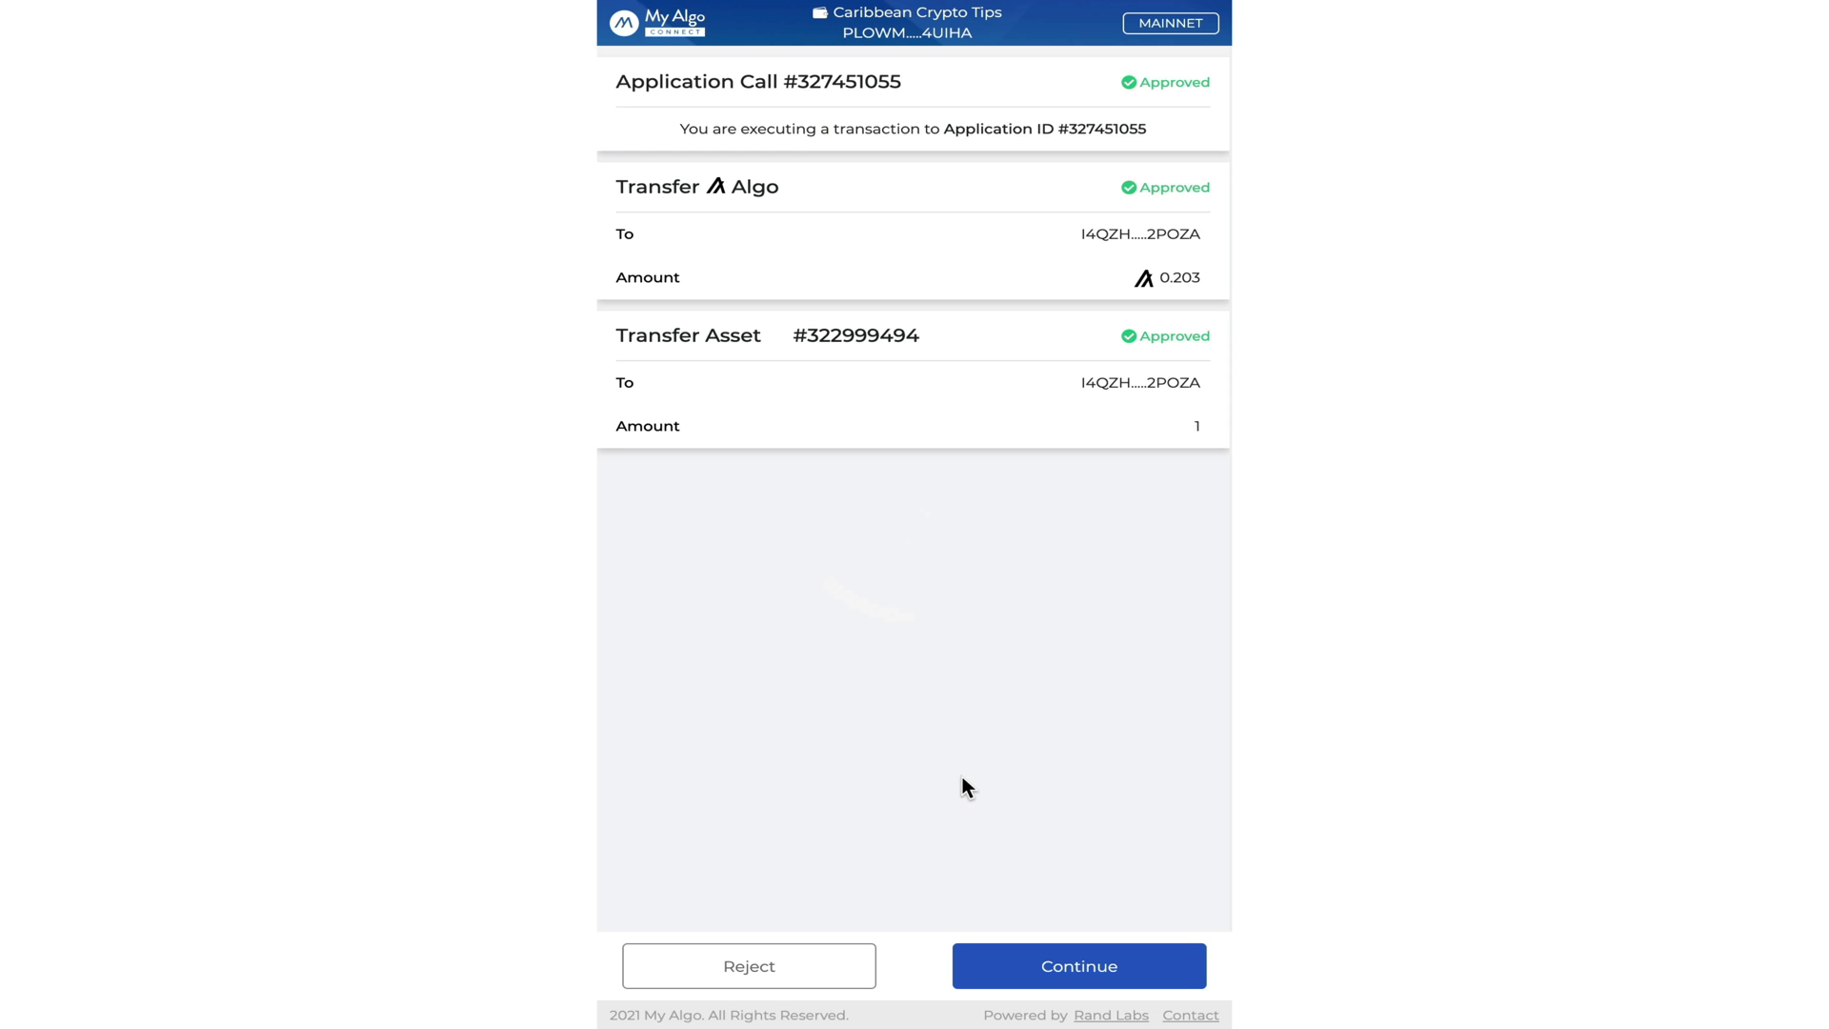
Approve and sign all three listing transactions with the wallet password.
left_click(1092, 969)
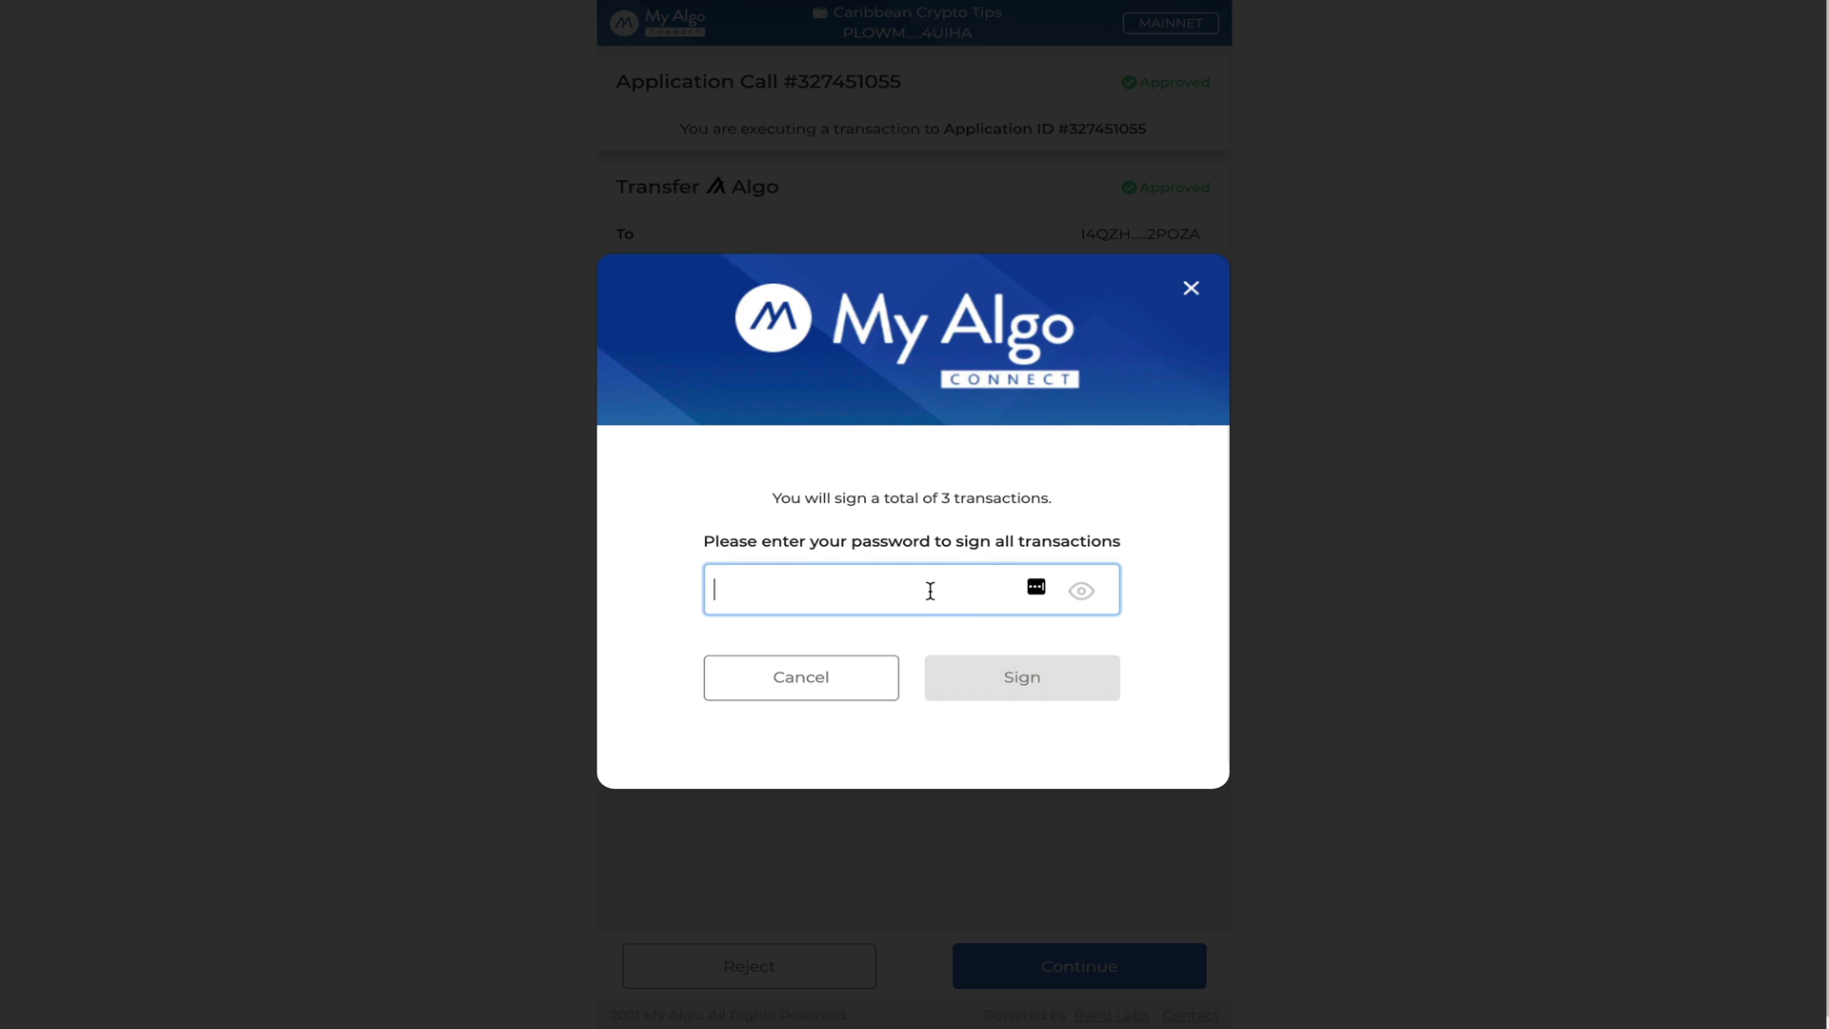
key("ctrl+v")
left_click(1001, 675)
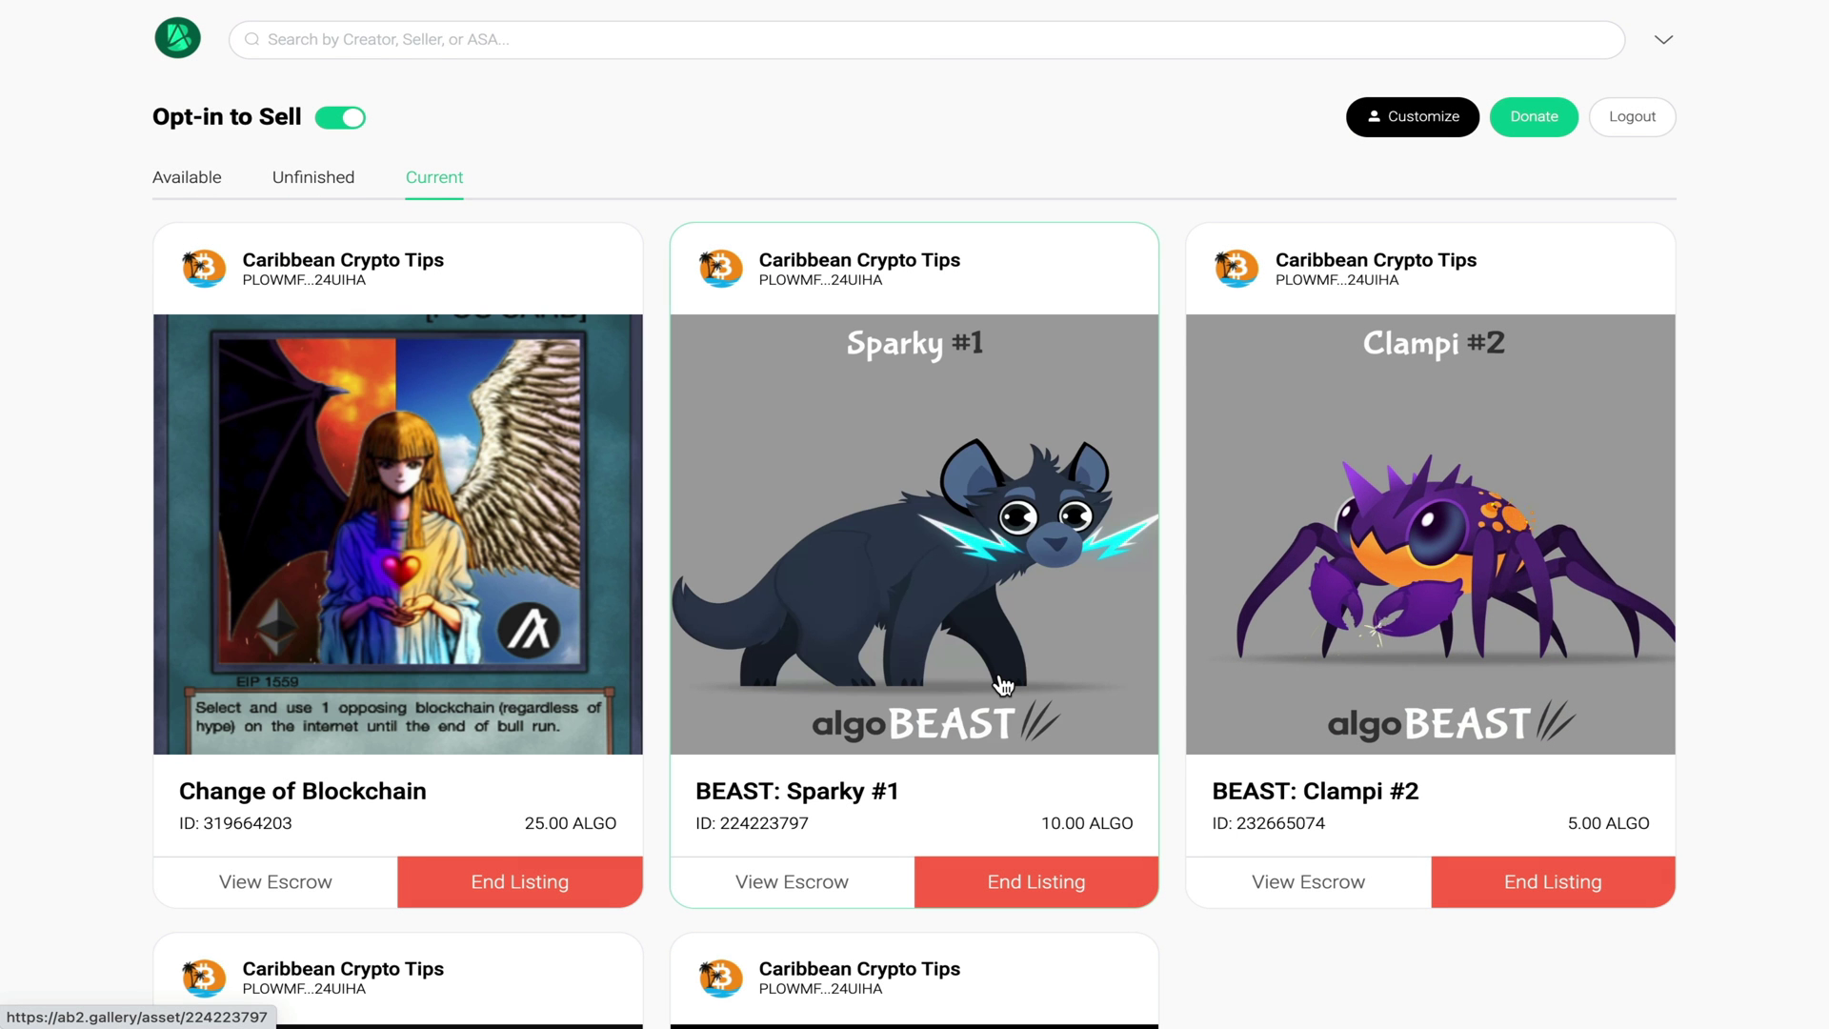
scroll(1003, 684, "down", 1)
scroll(1003, 684, "down", 5)
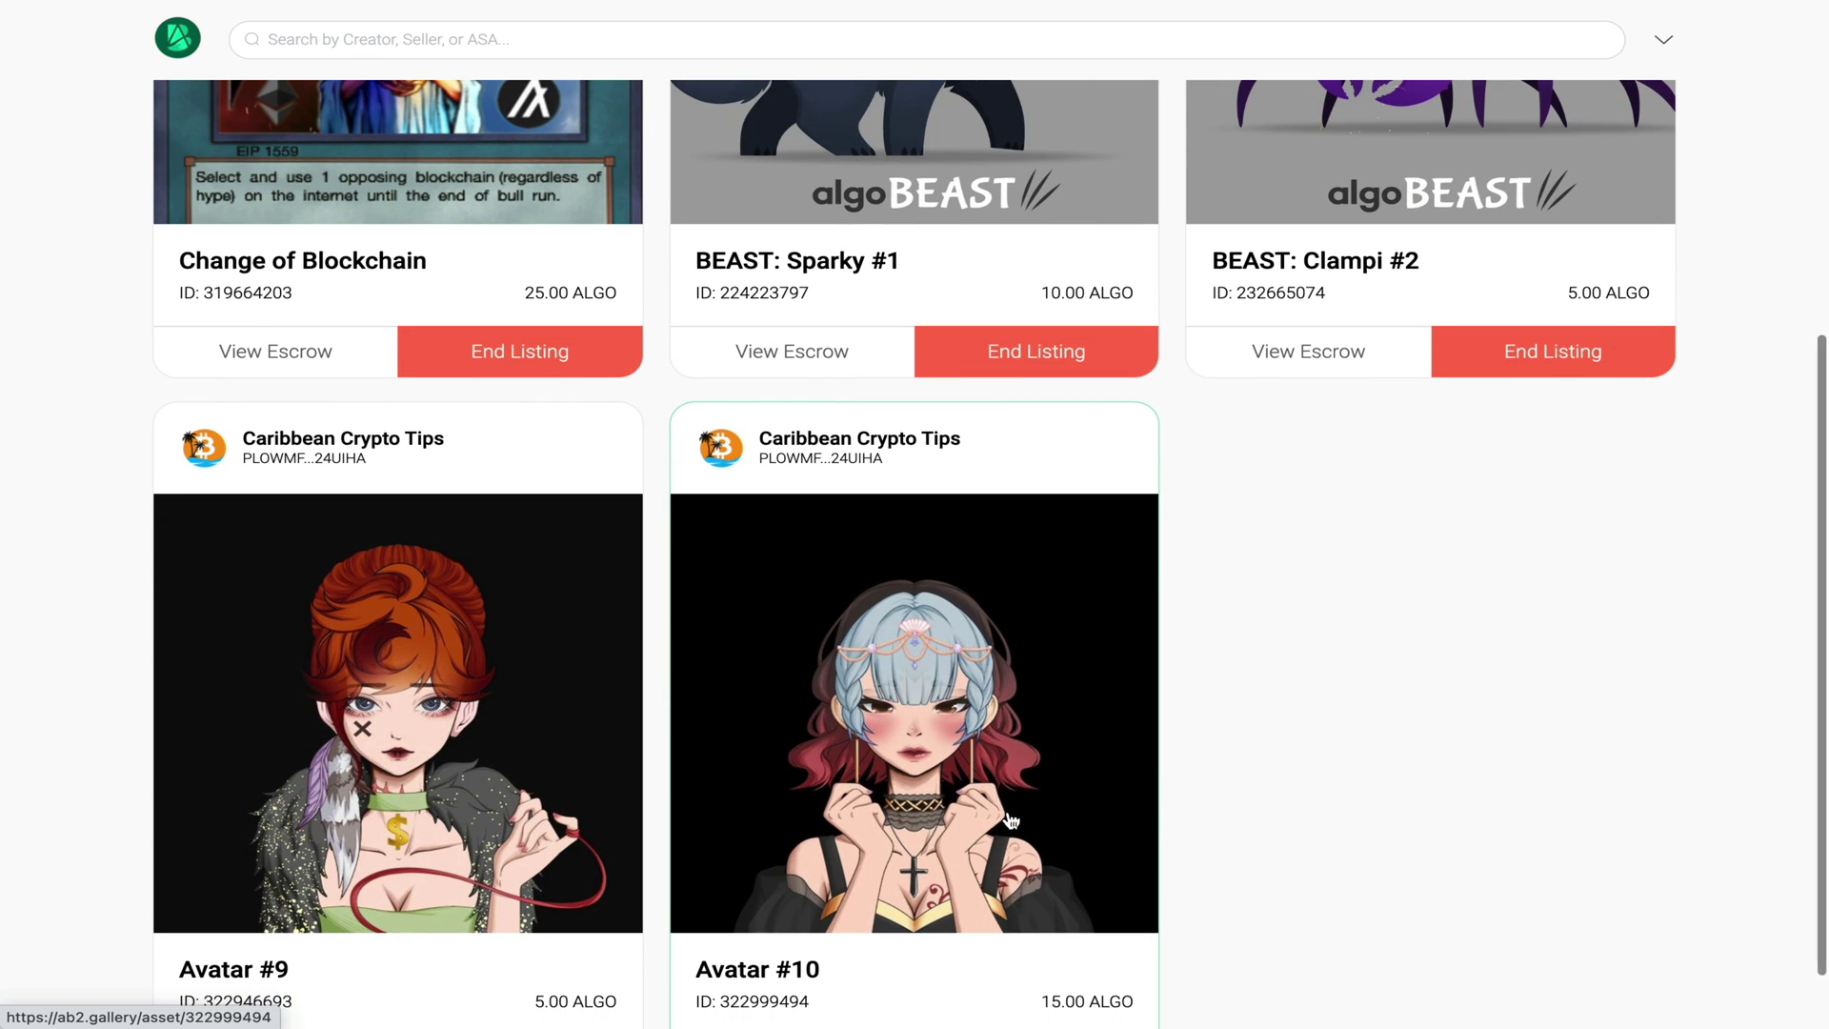
scroll(1016, 783, "down", 1)
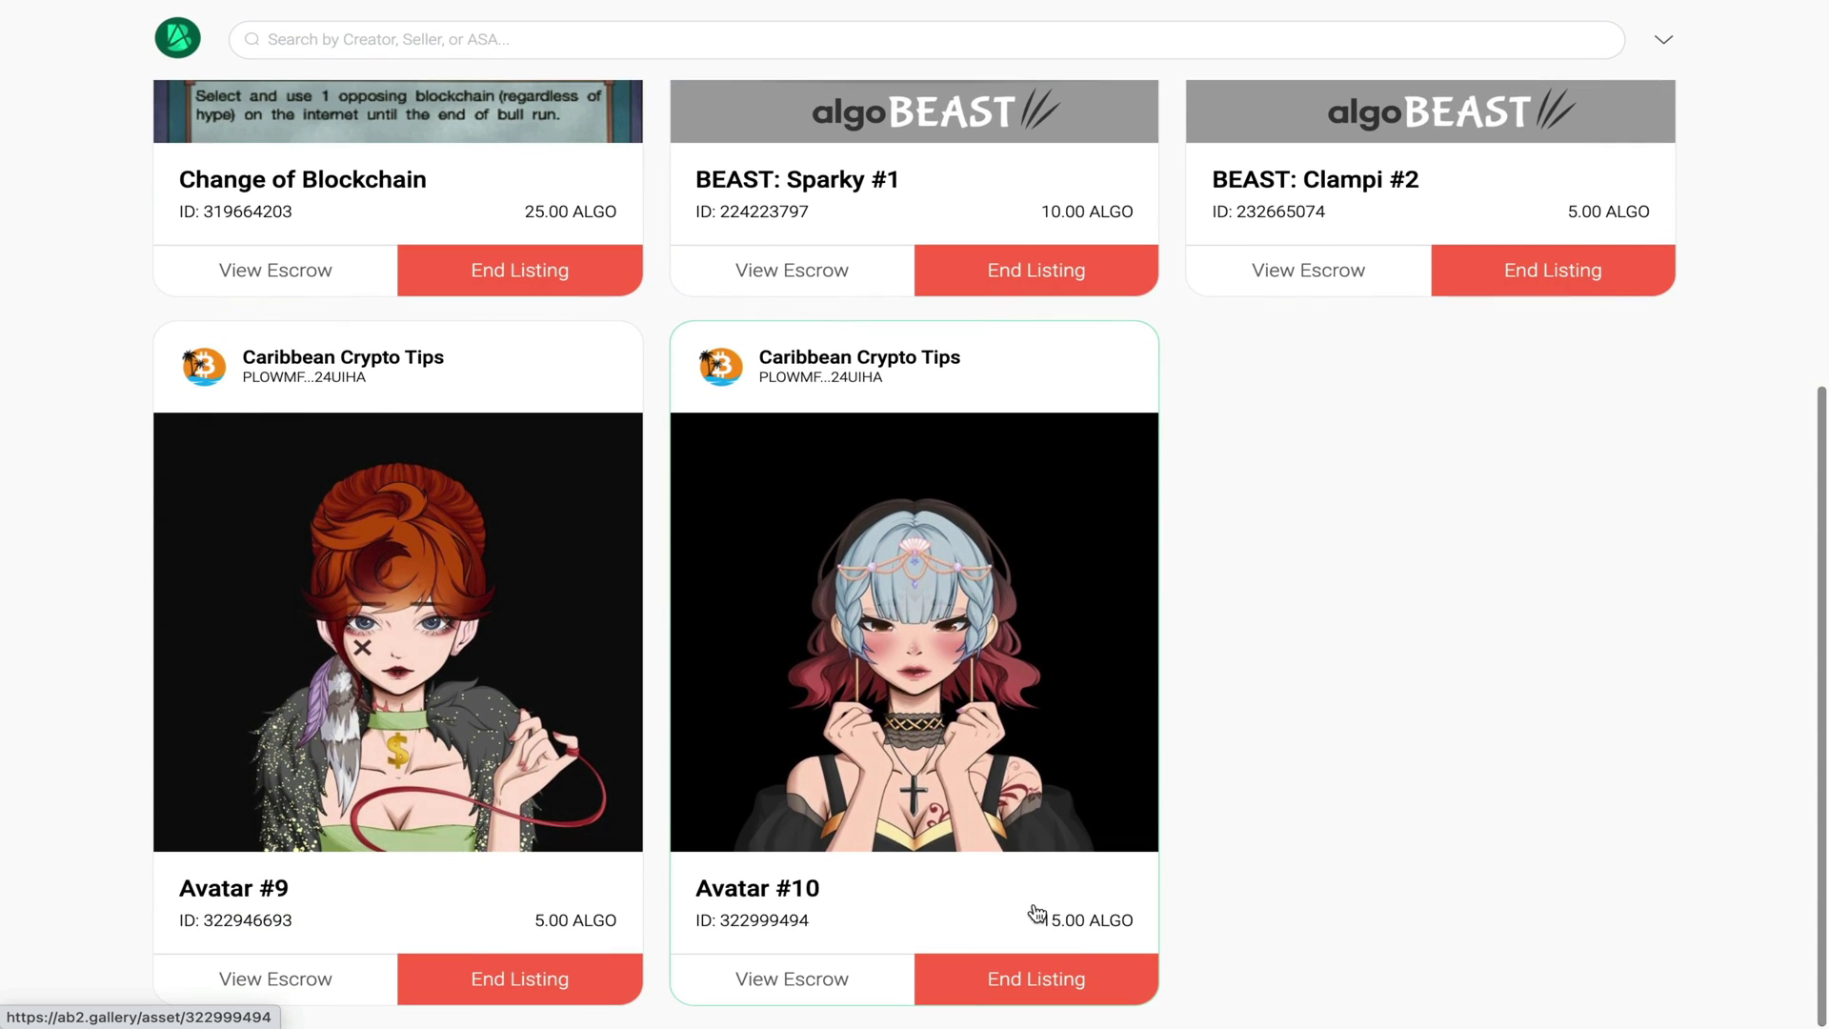
left_click(799, 997)
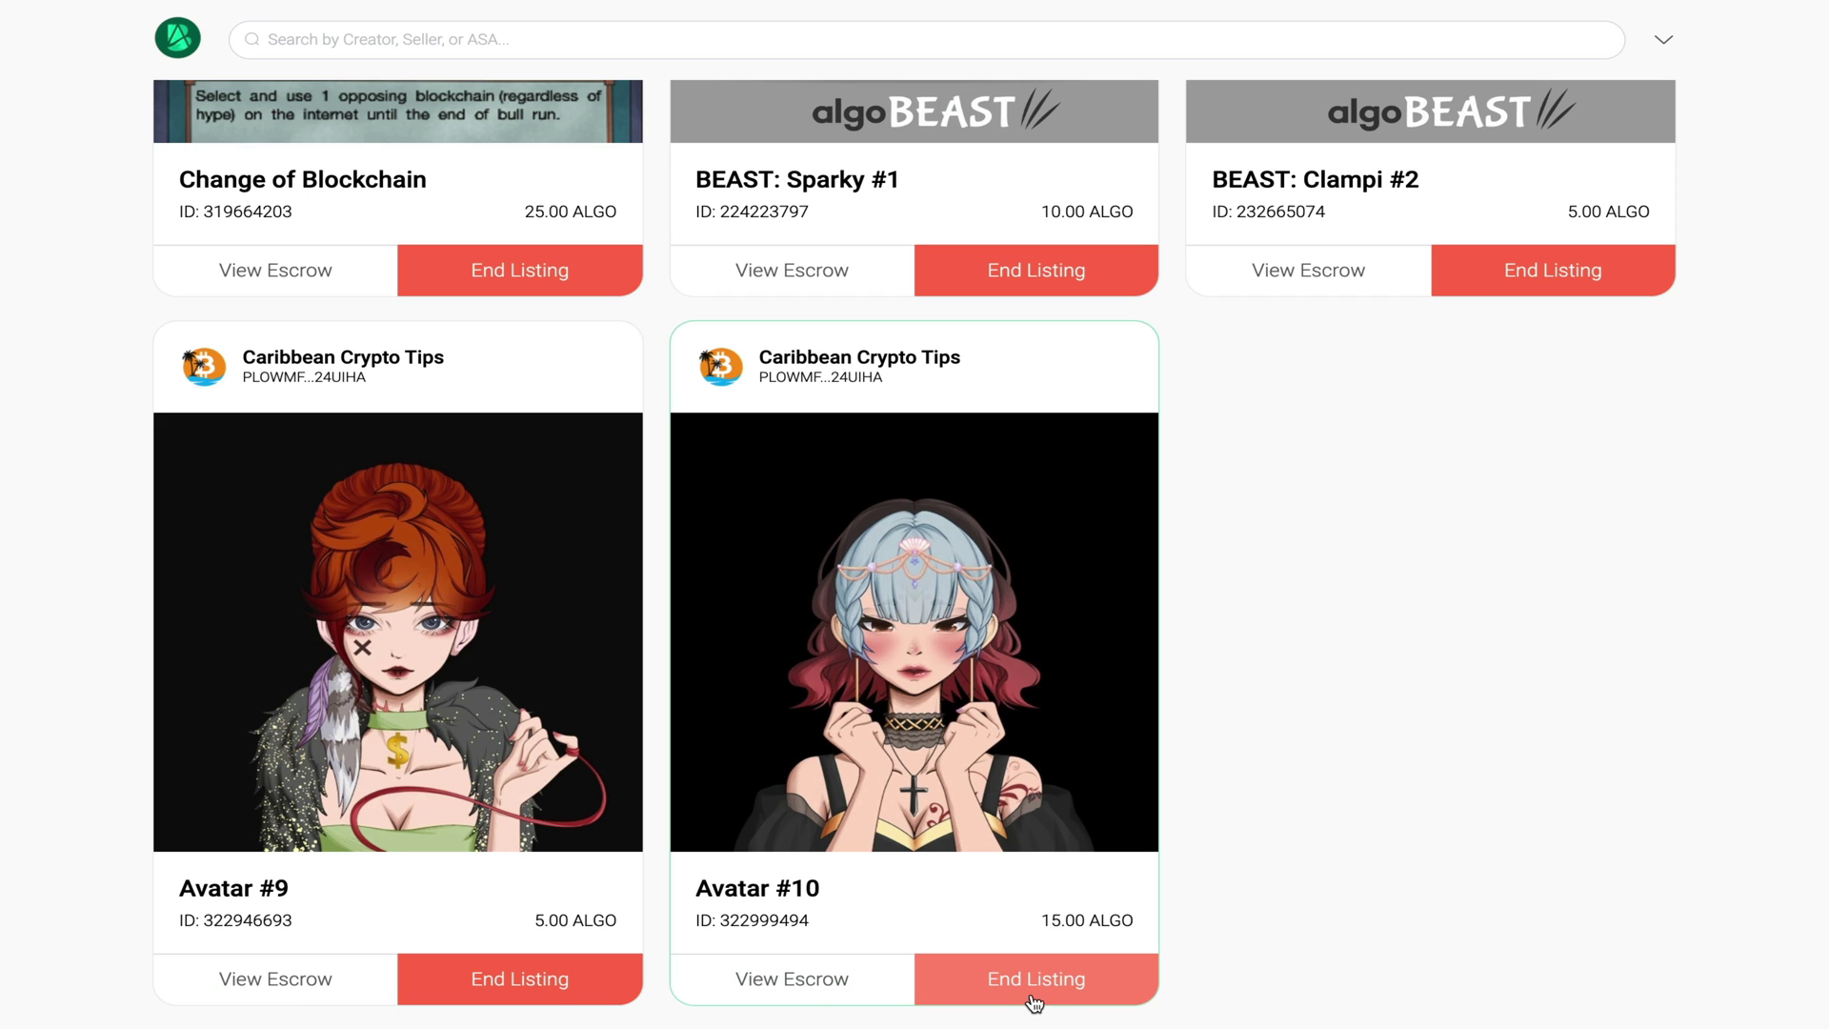
scroll(1271, 753, "up", 5)
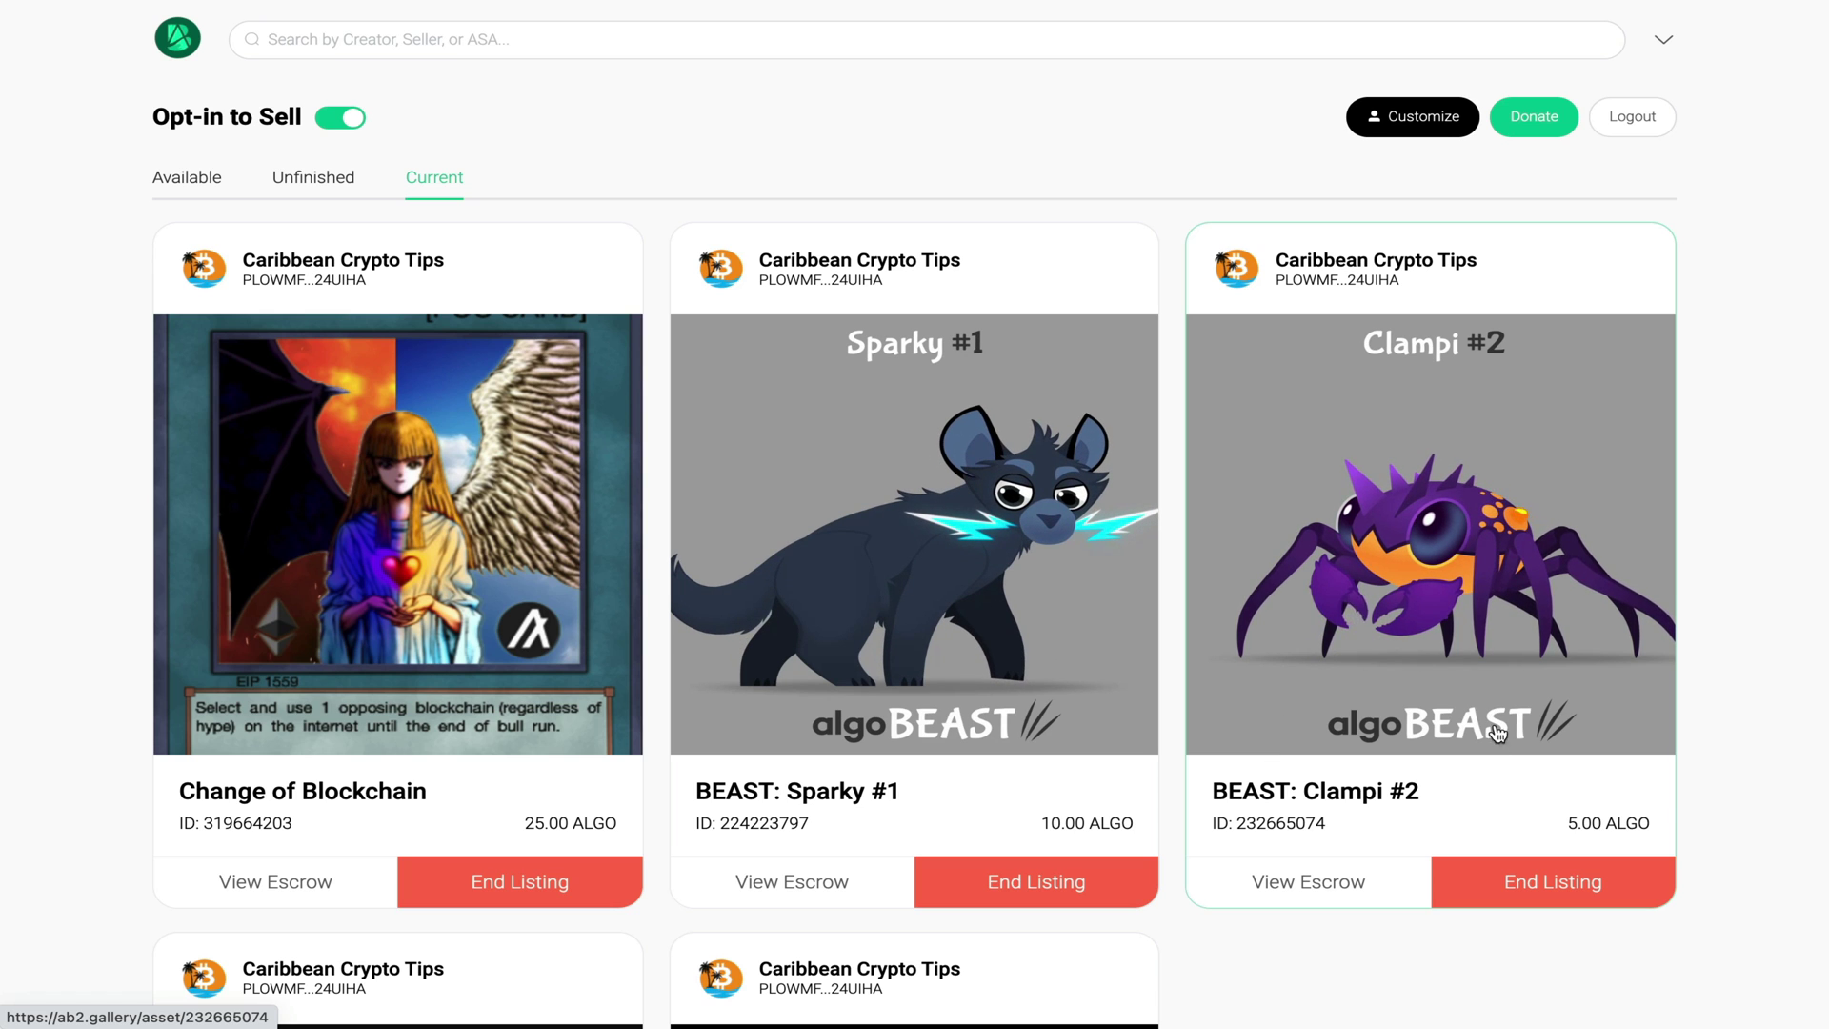
Open the BEAST: Clampi #2 asset page, then its algoBEAST creator profile.
left_click(1307, 679)
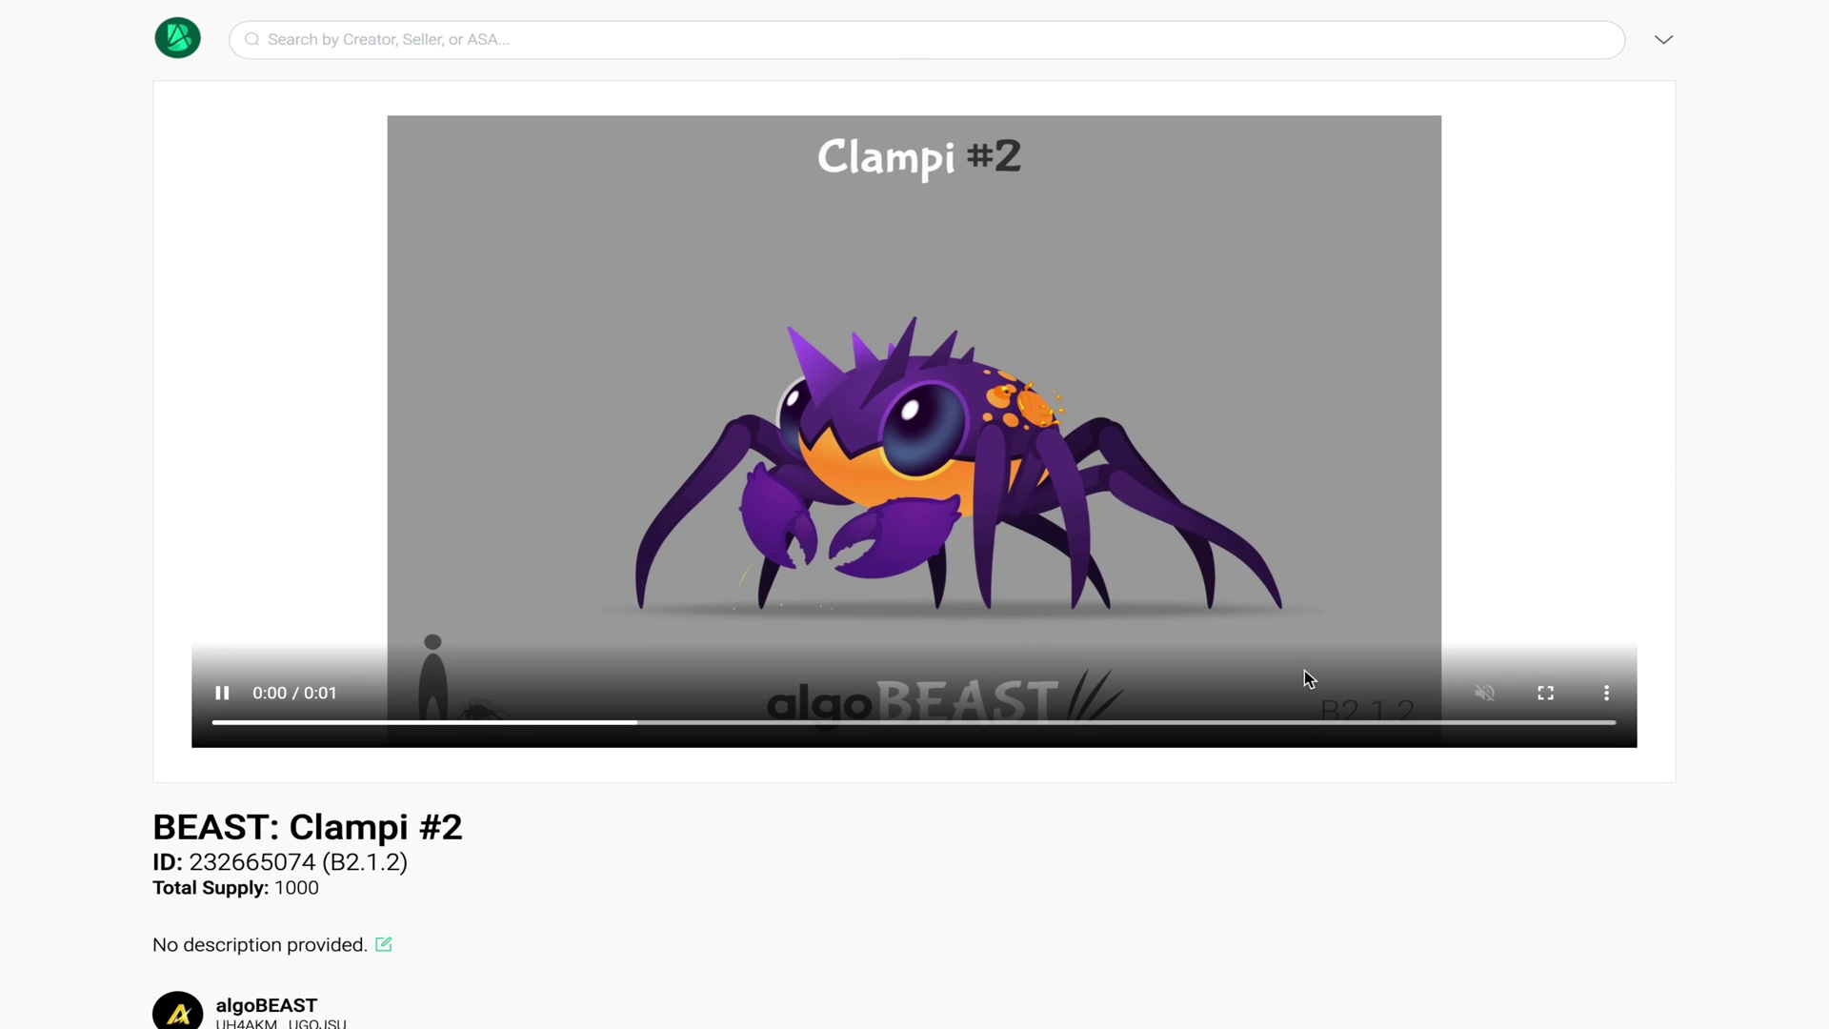
scroll(1305, 670, "down", 1)
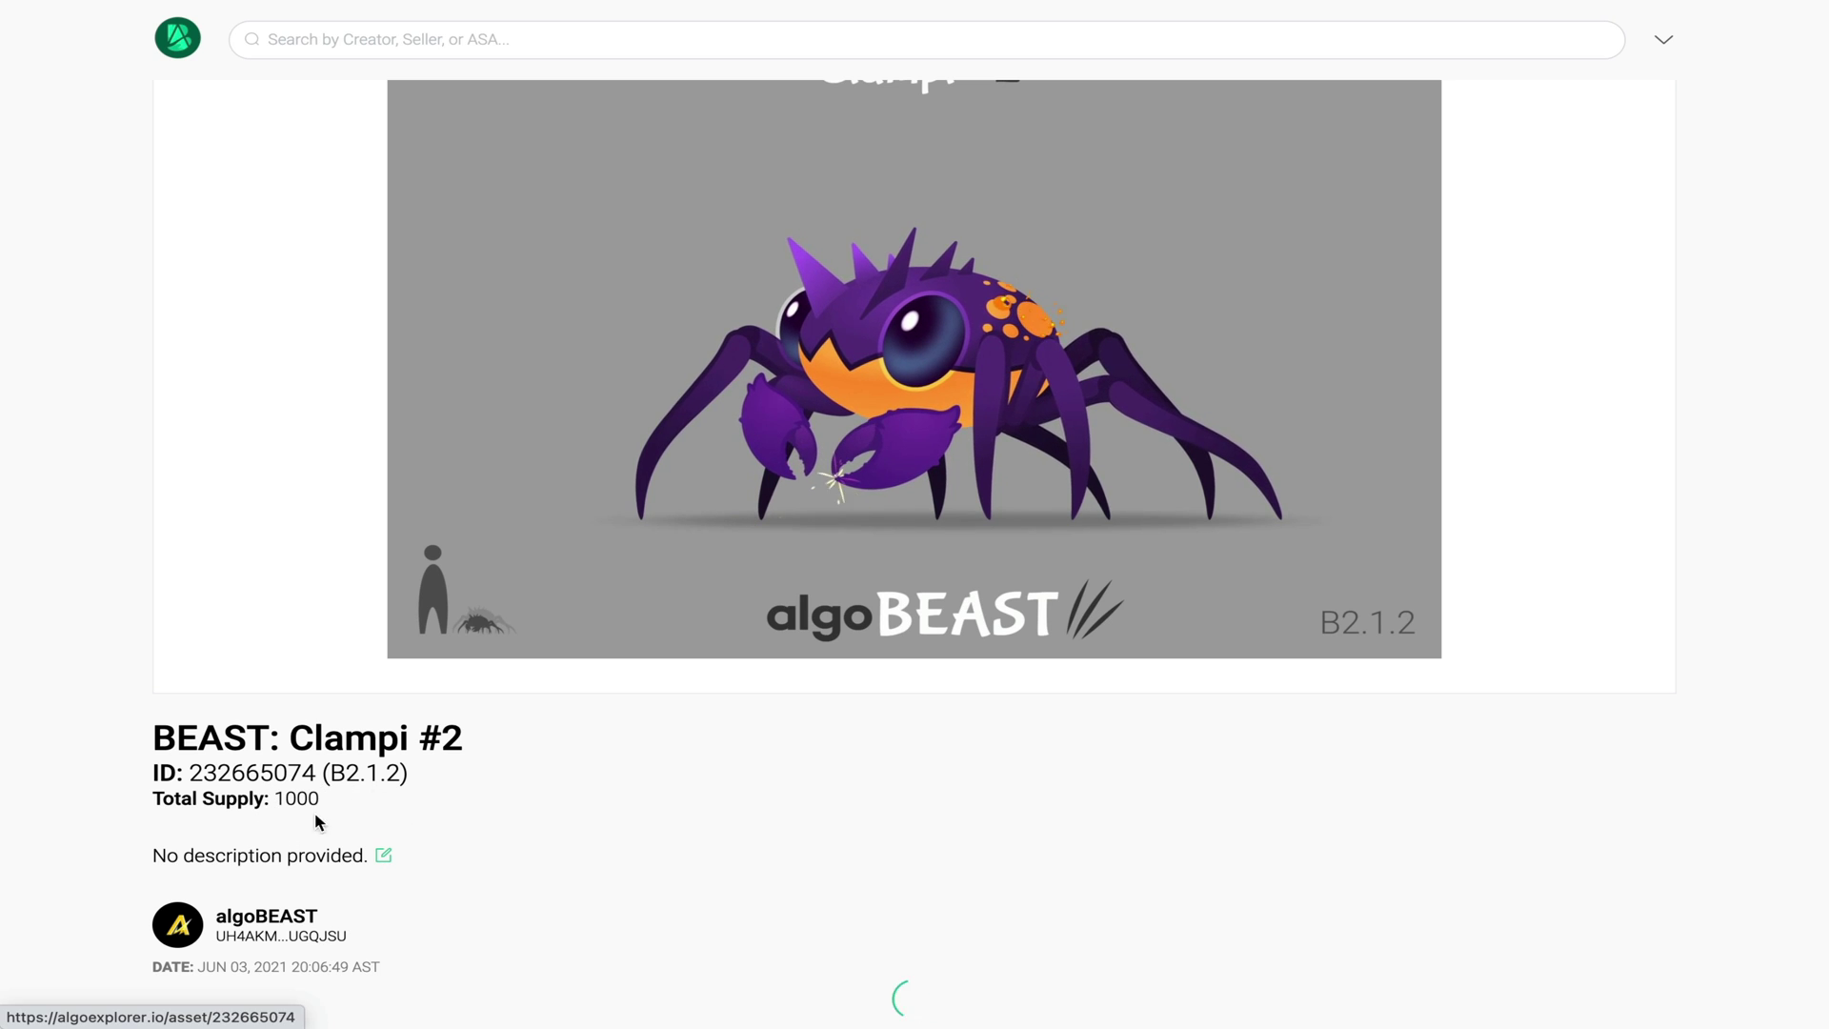
left_click(268, 912)
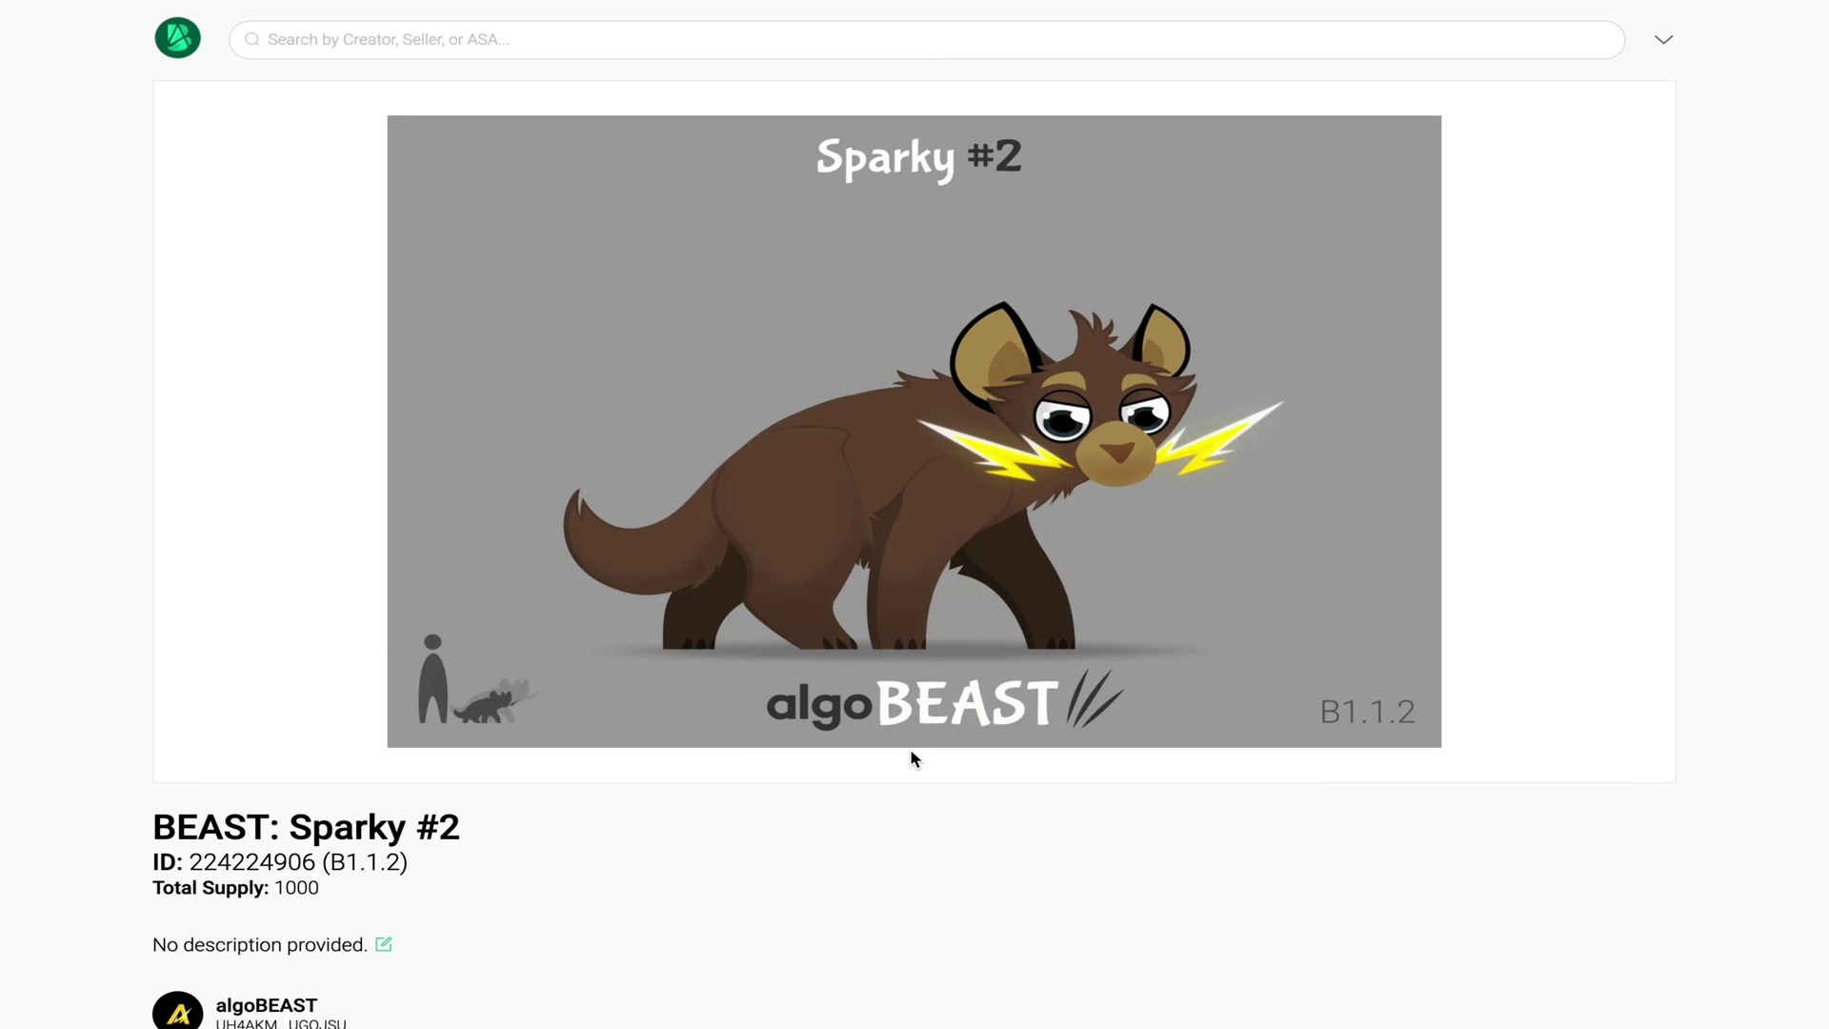
Scroll to Sparky #2's listing cards: 66 at 1.00 ALGO, one at 1,500.00 ALGO.
scroll(911, 759, "down", 1)
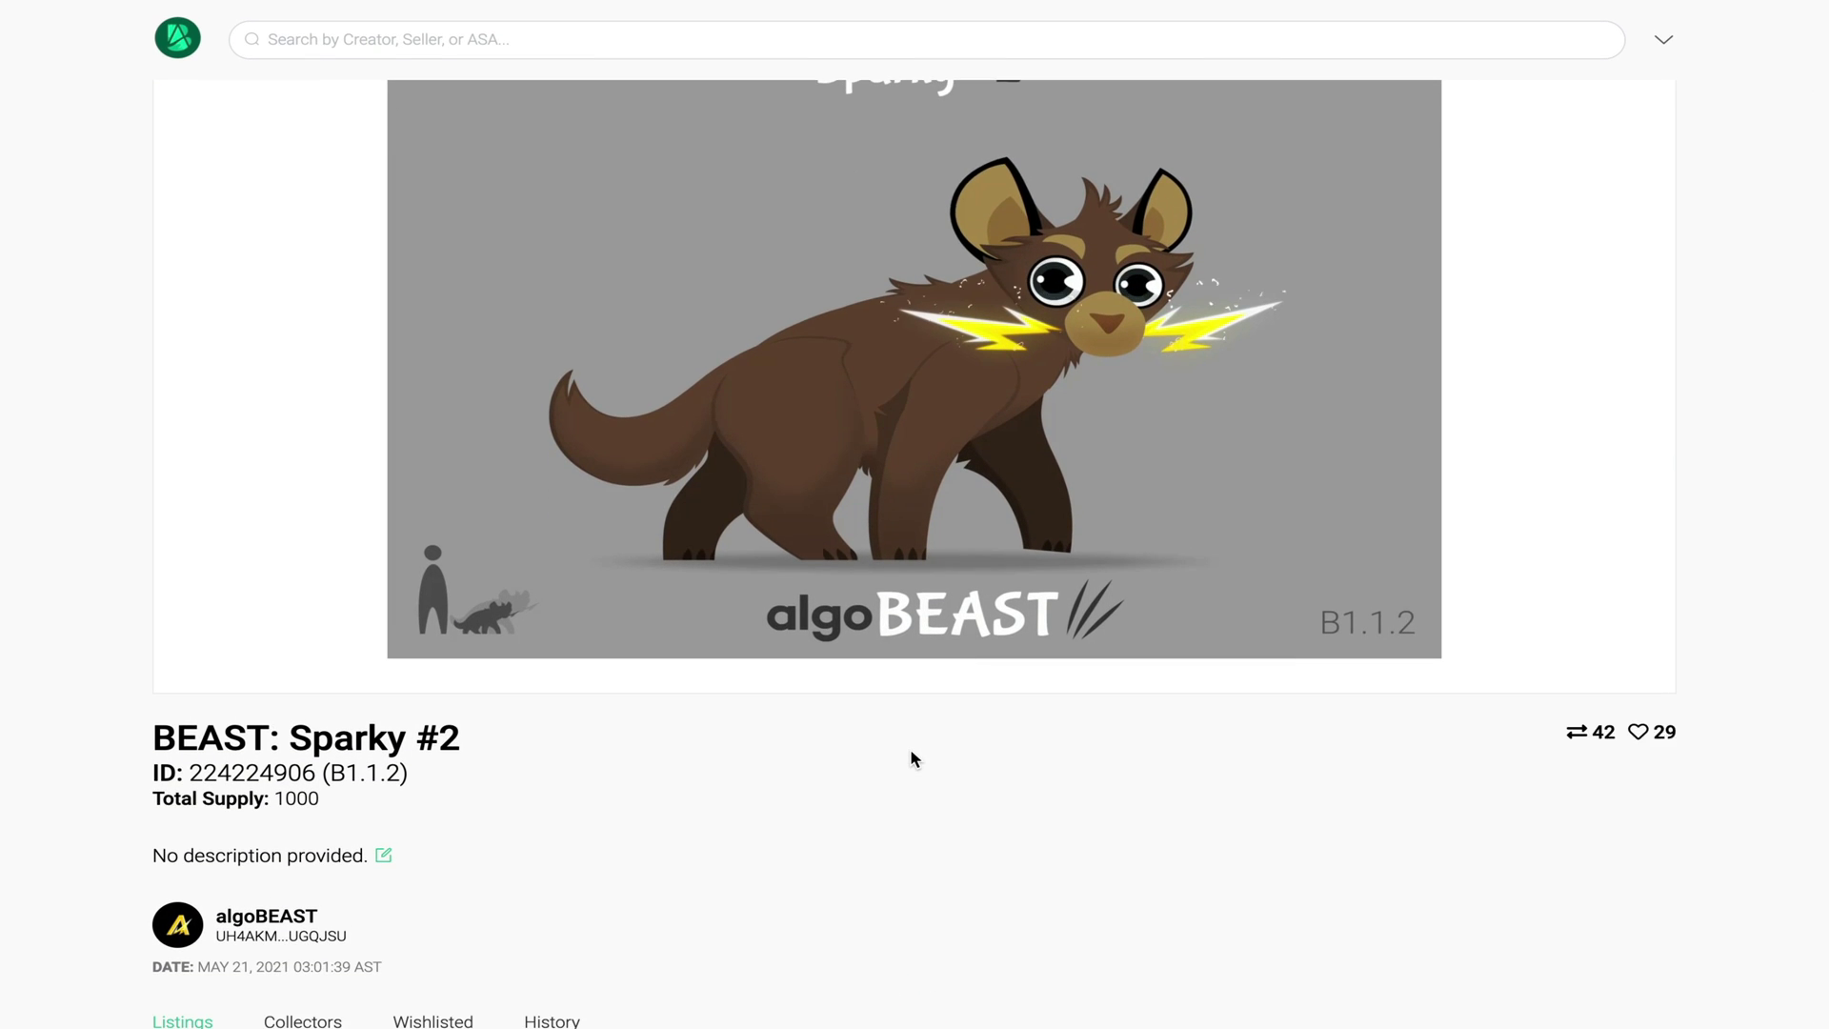
scroll(911, 759, "down", 3)
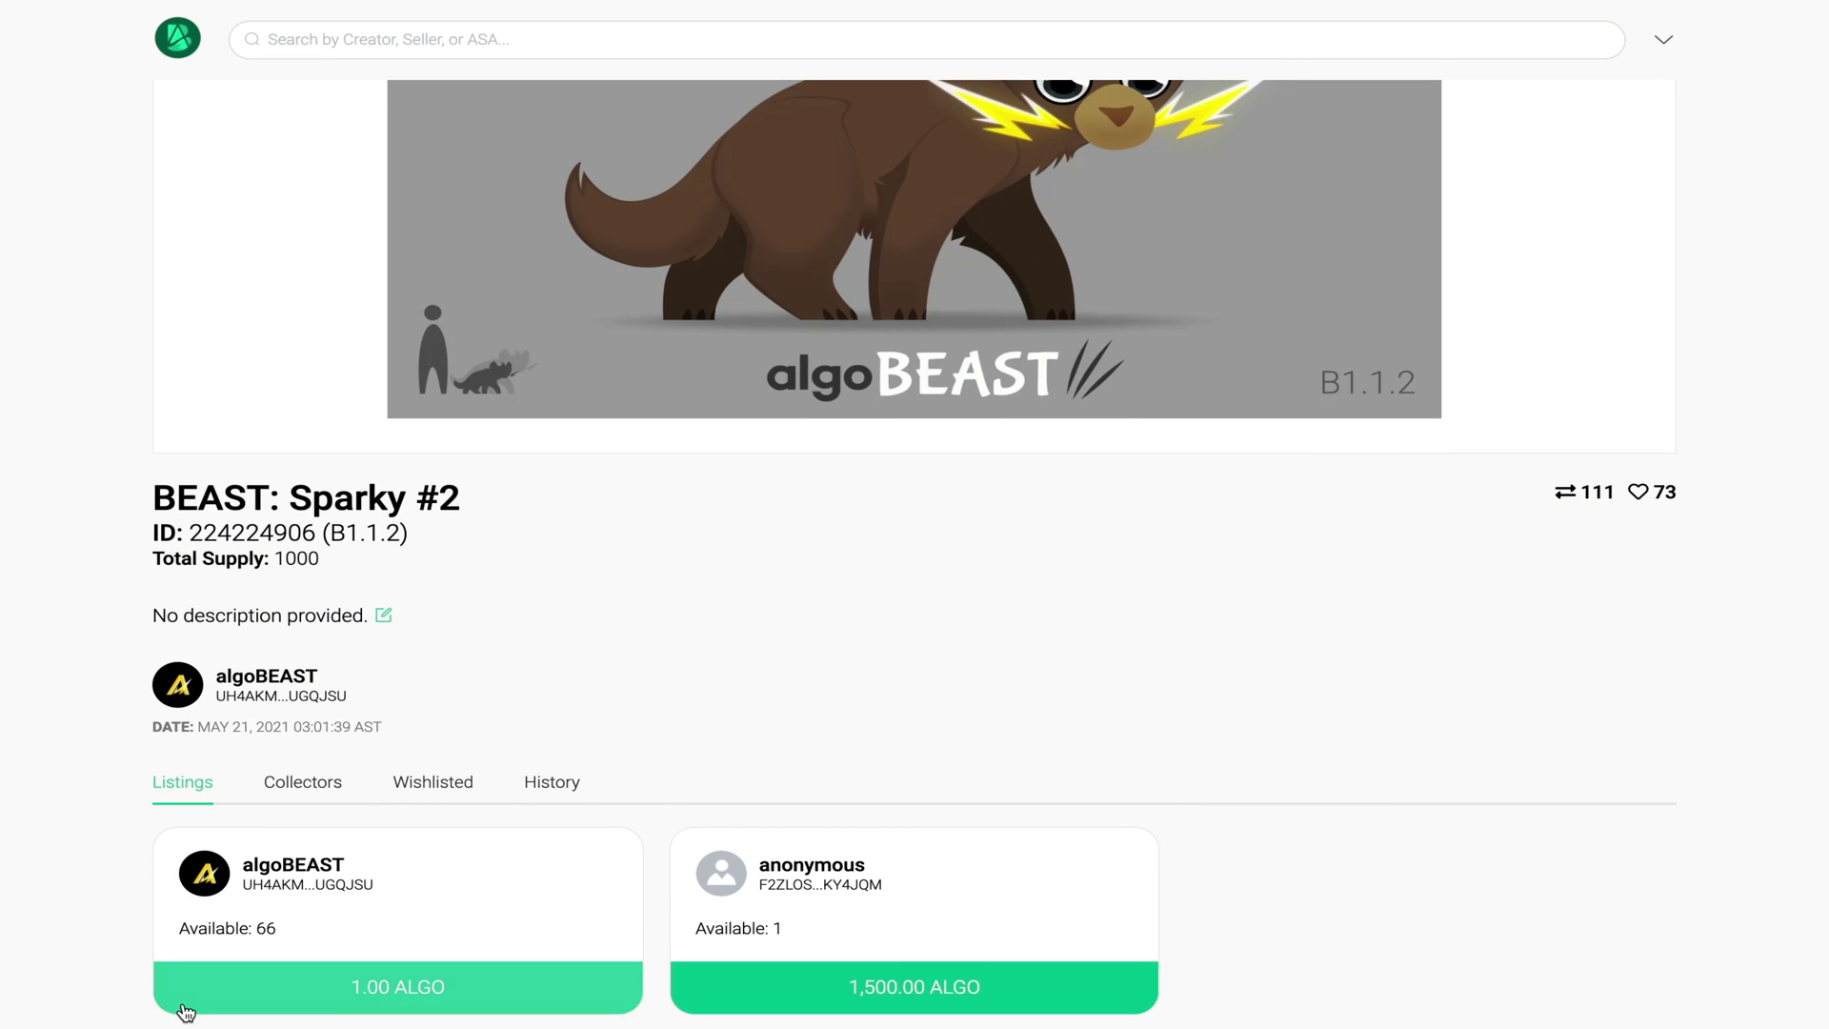
scroll(190, 1008, "down", 1)
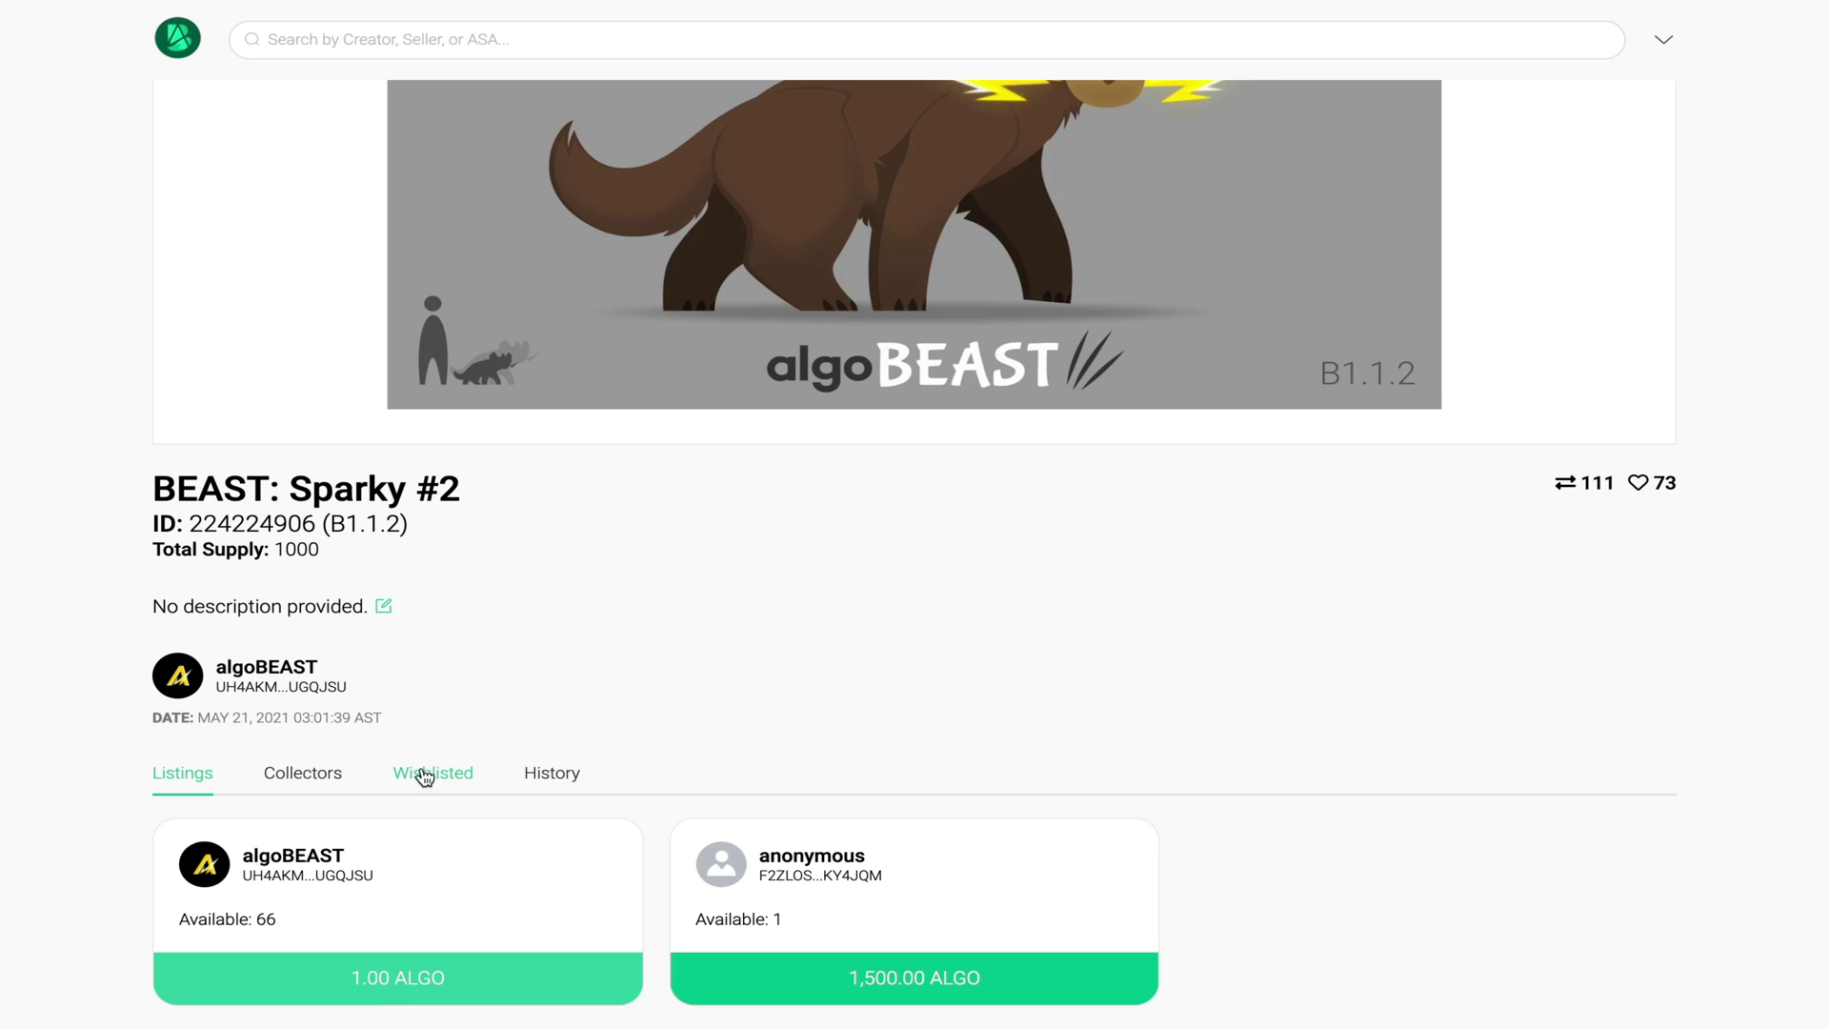
left_click(298, 780)
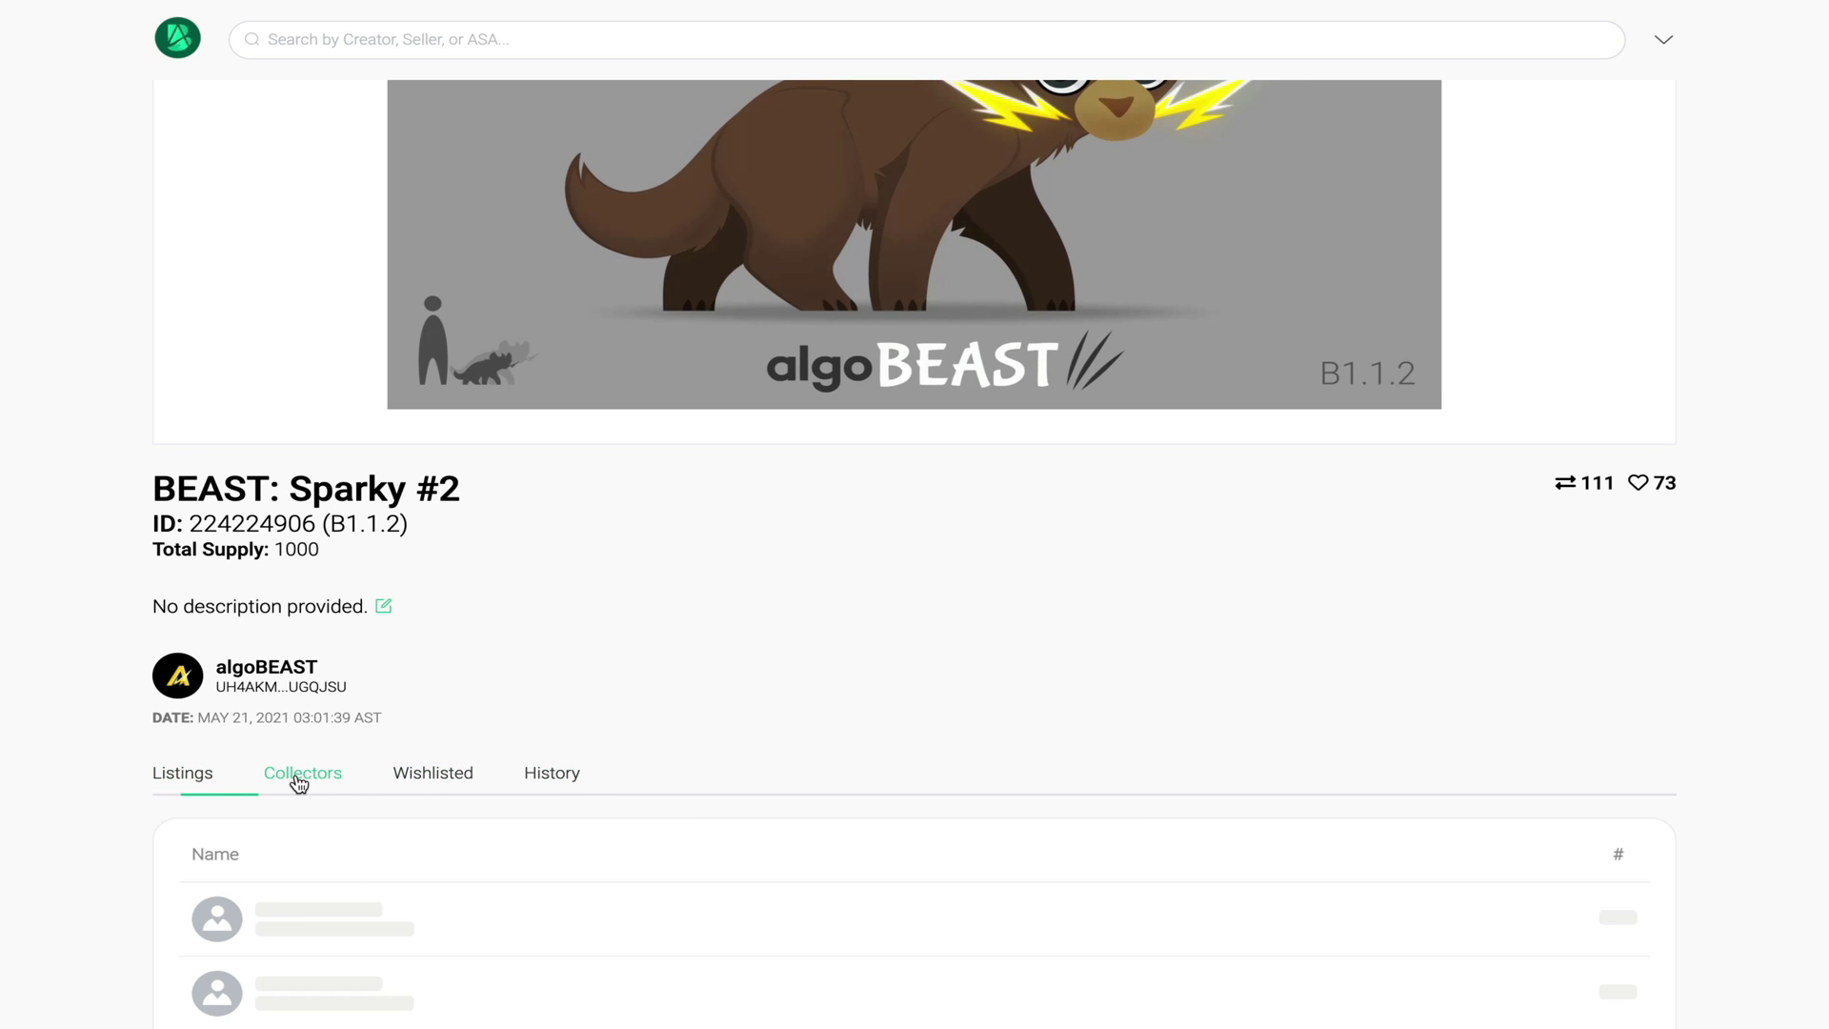
scroll(90, 863, "down", 3)
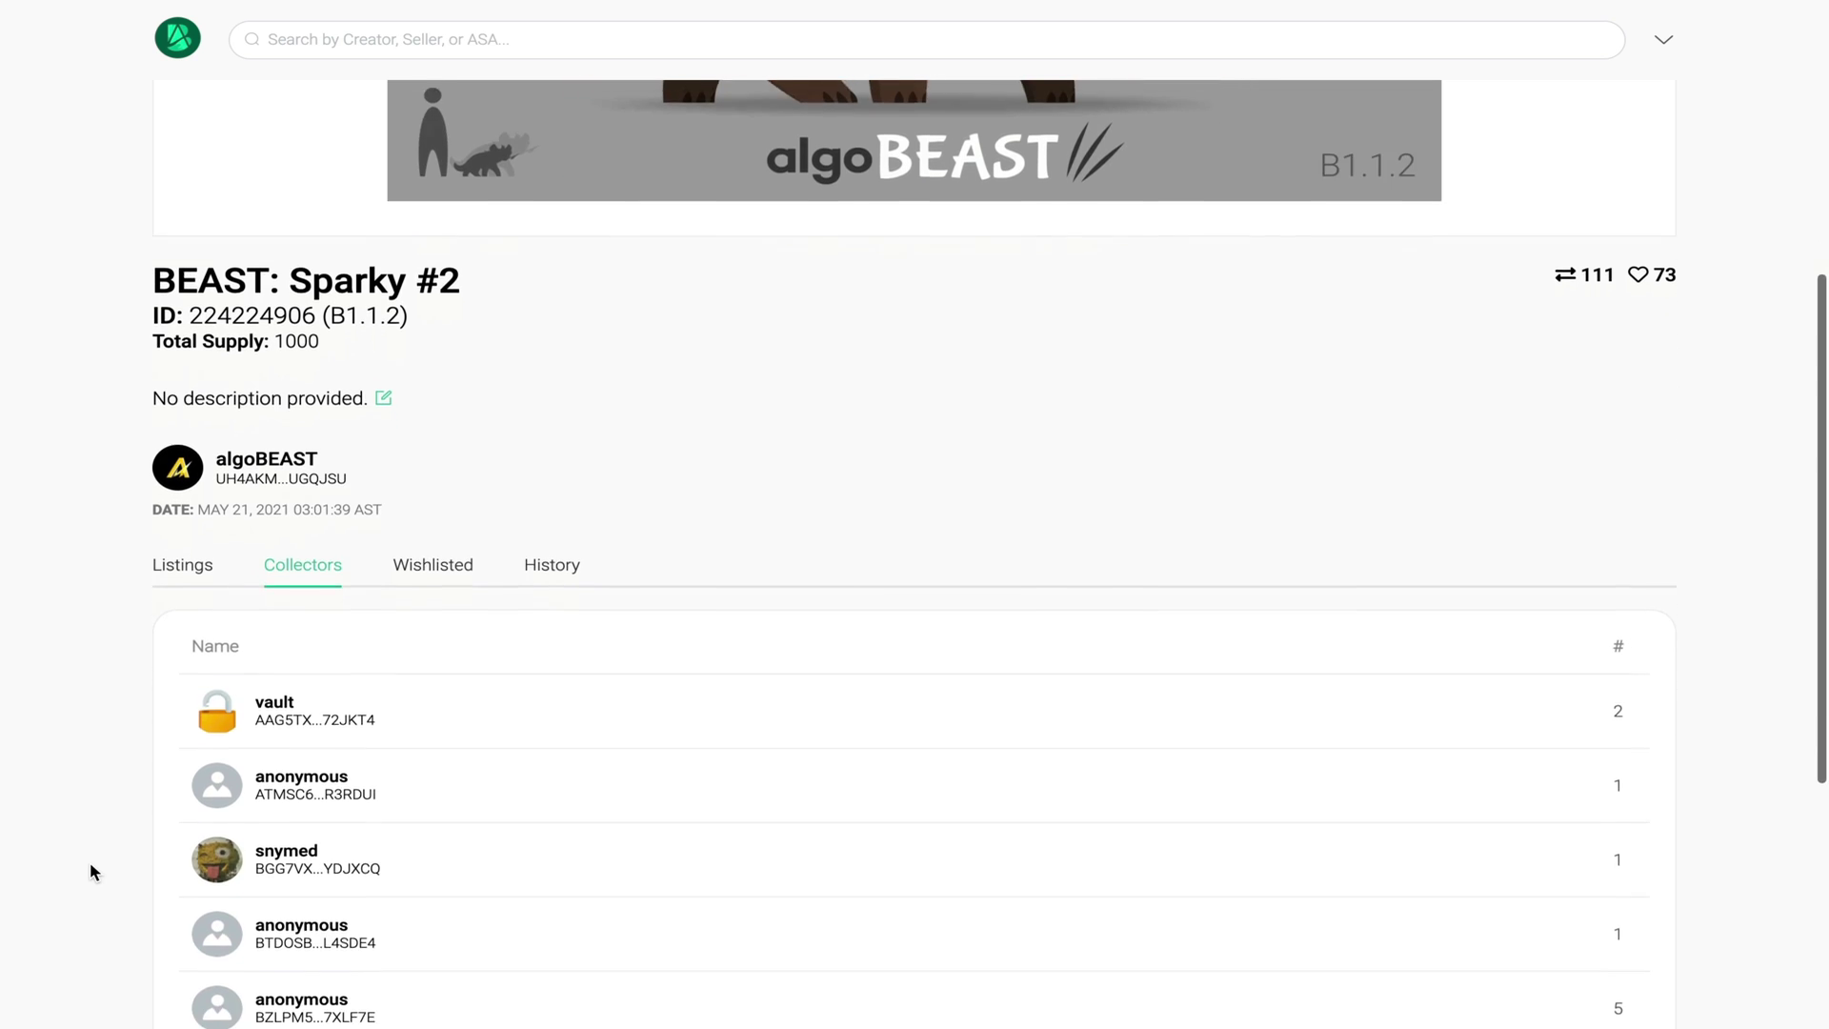
scroll(91, 870, "down", 5)
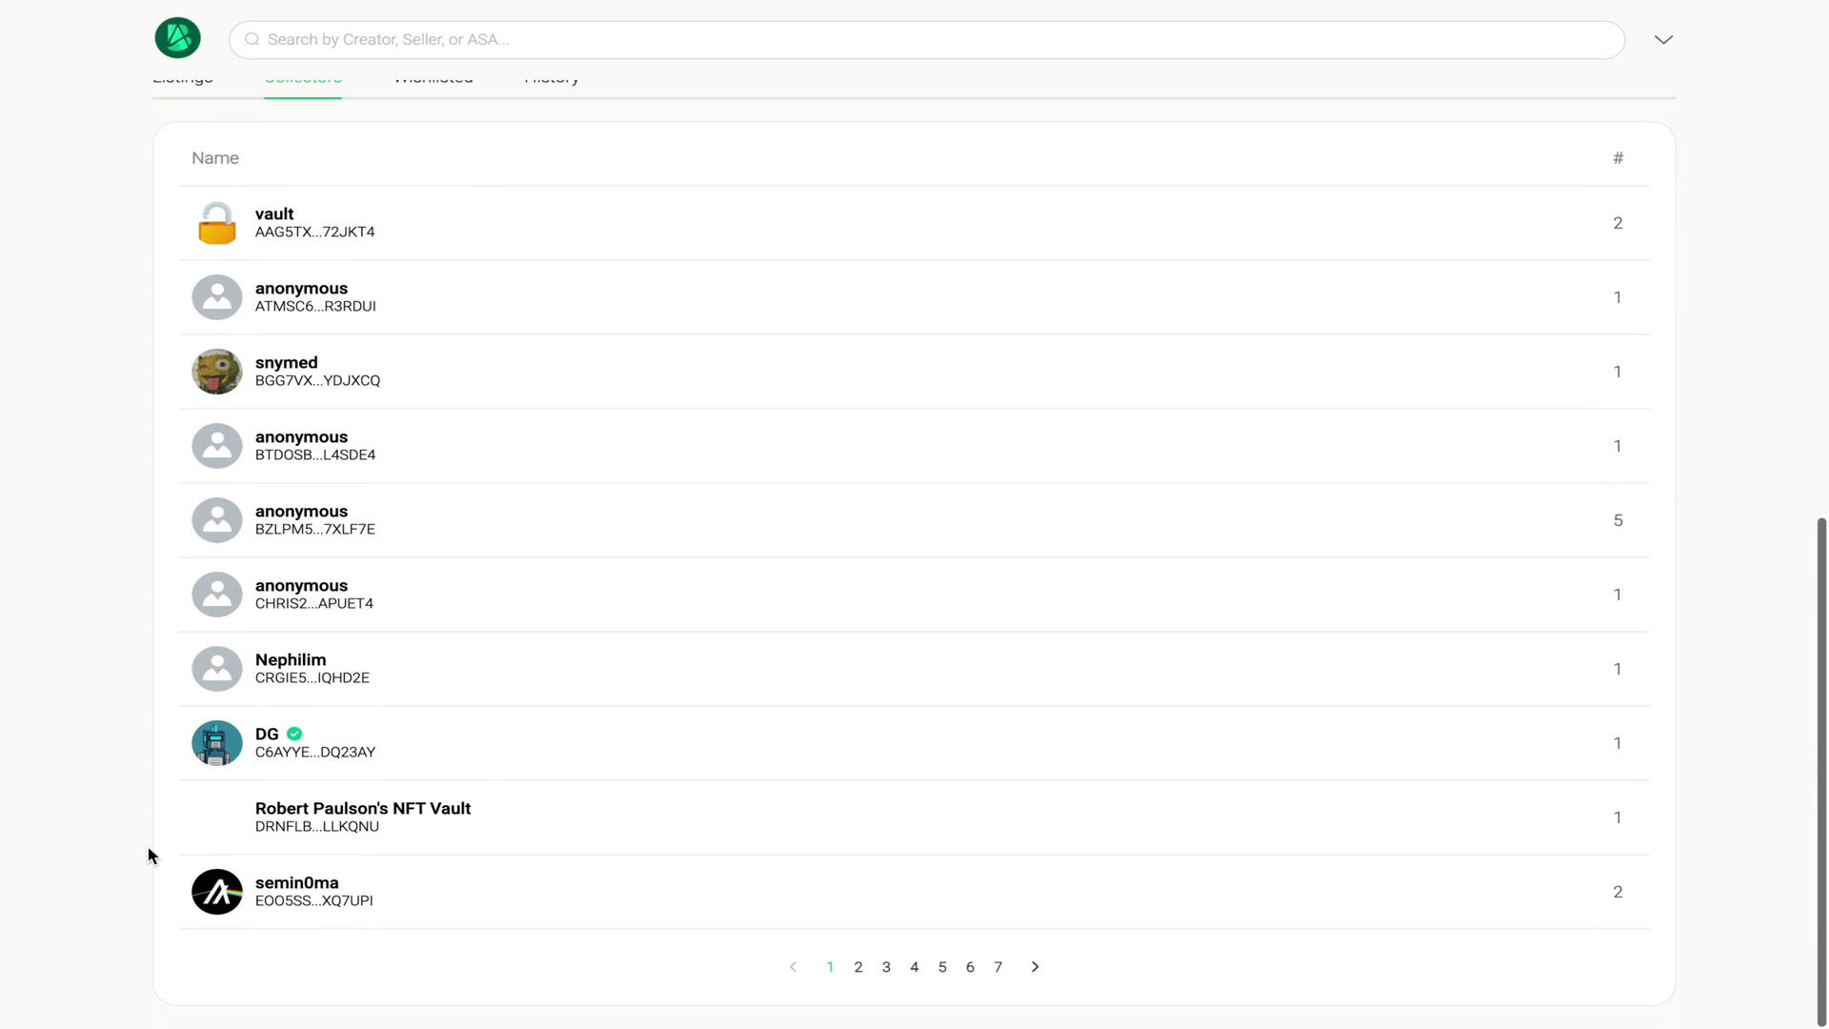
scroll(1231, 511, "up", 4)
scroll(1231, 512, "up", 3)
left_click(545, 712)
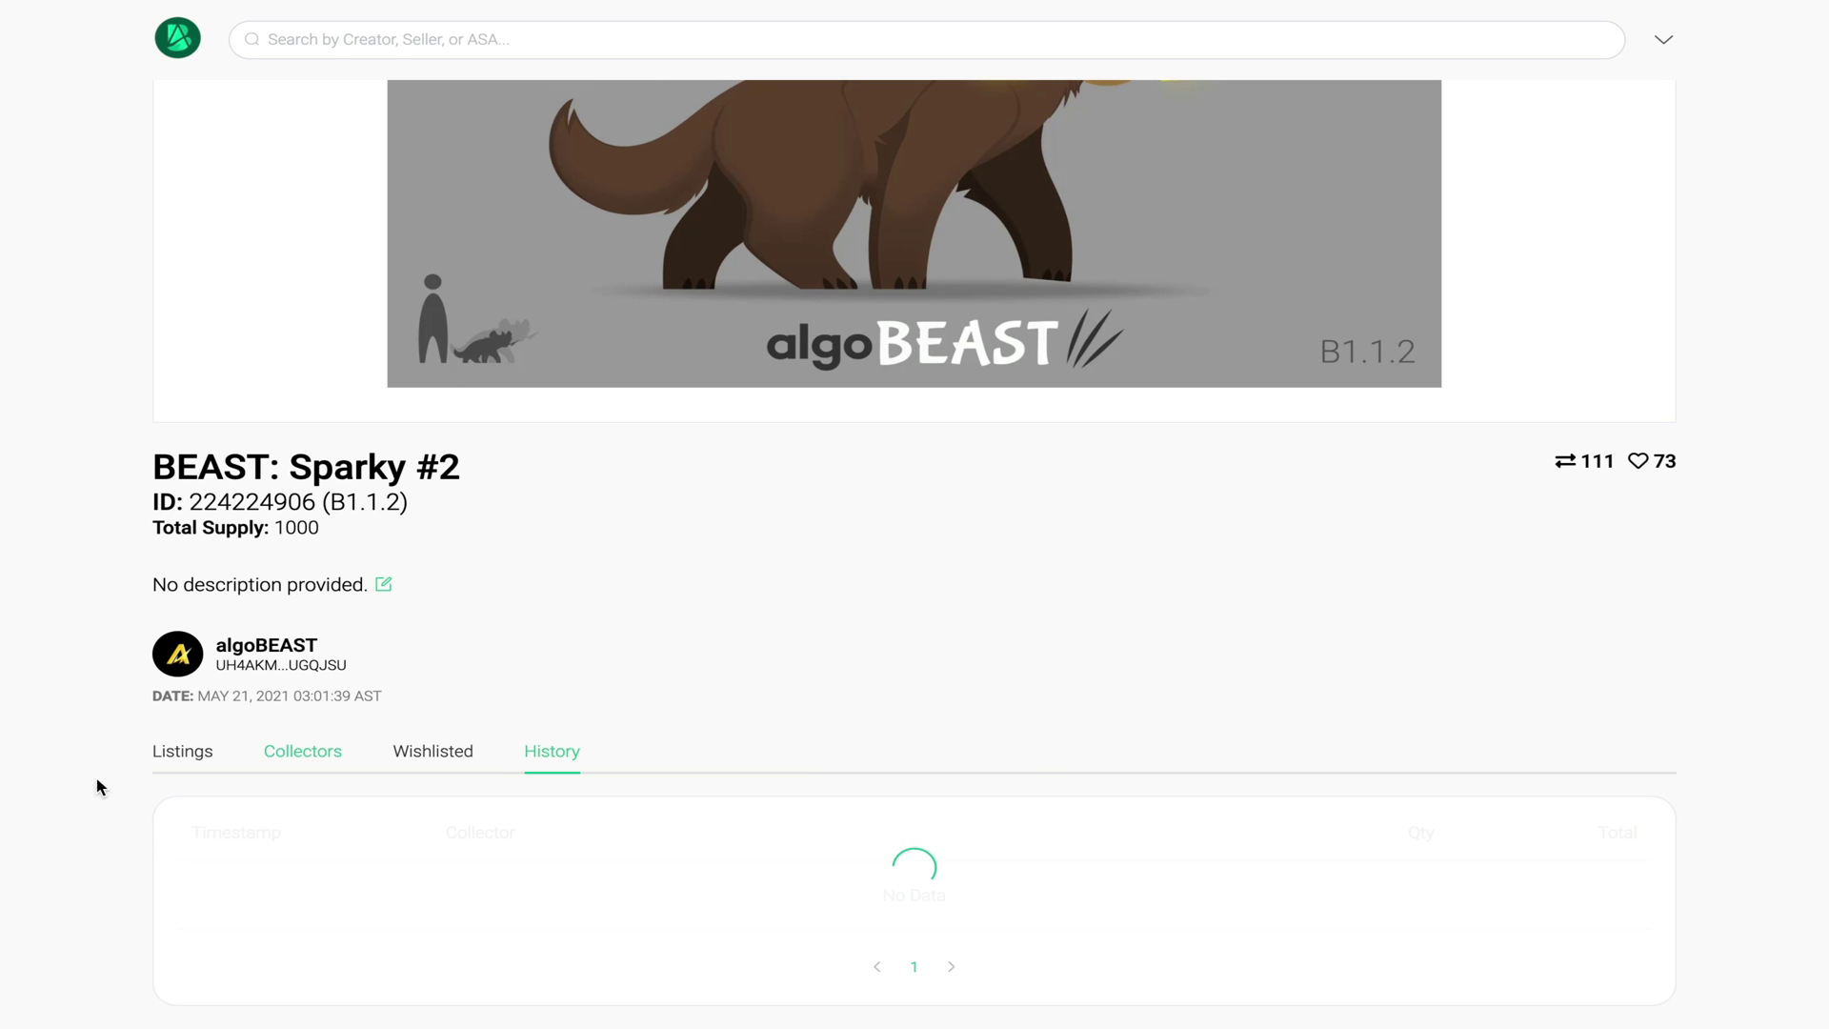
scroll(72, 796, "down", 6)
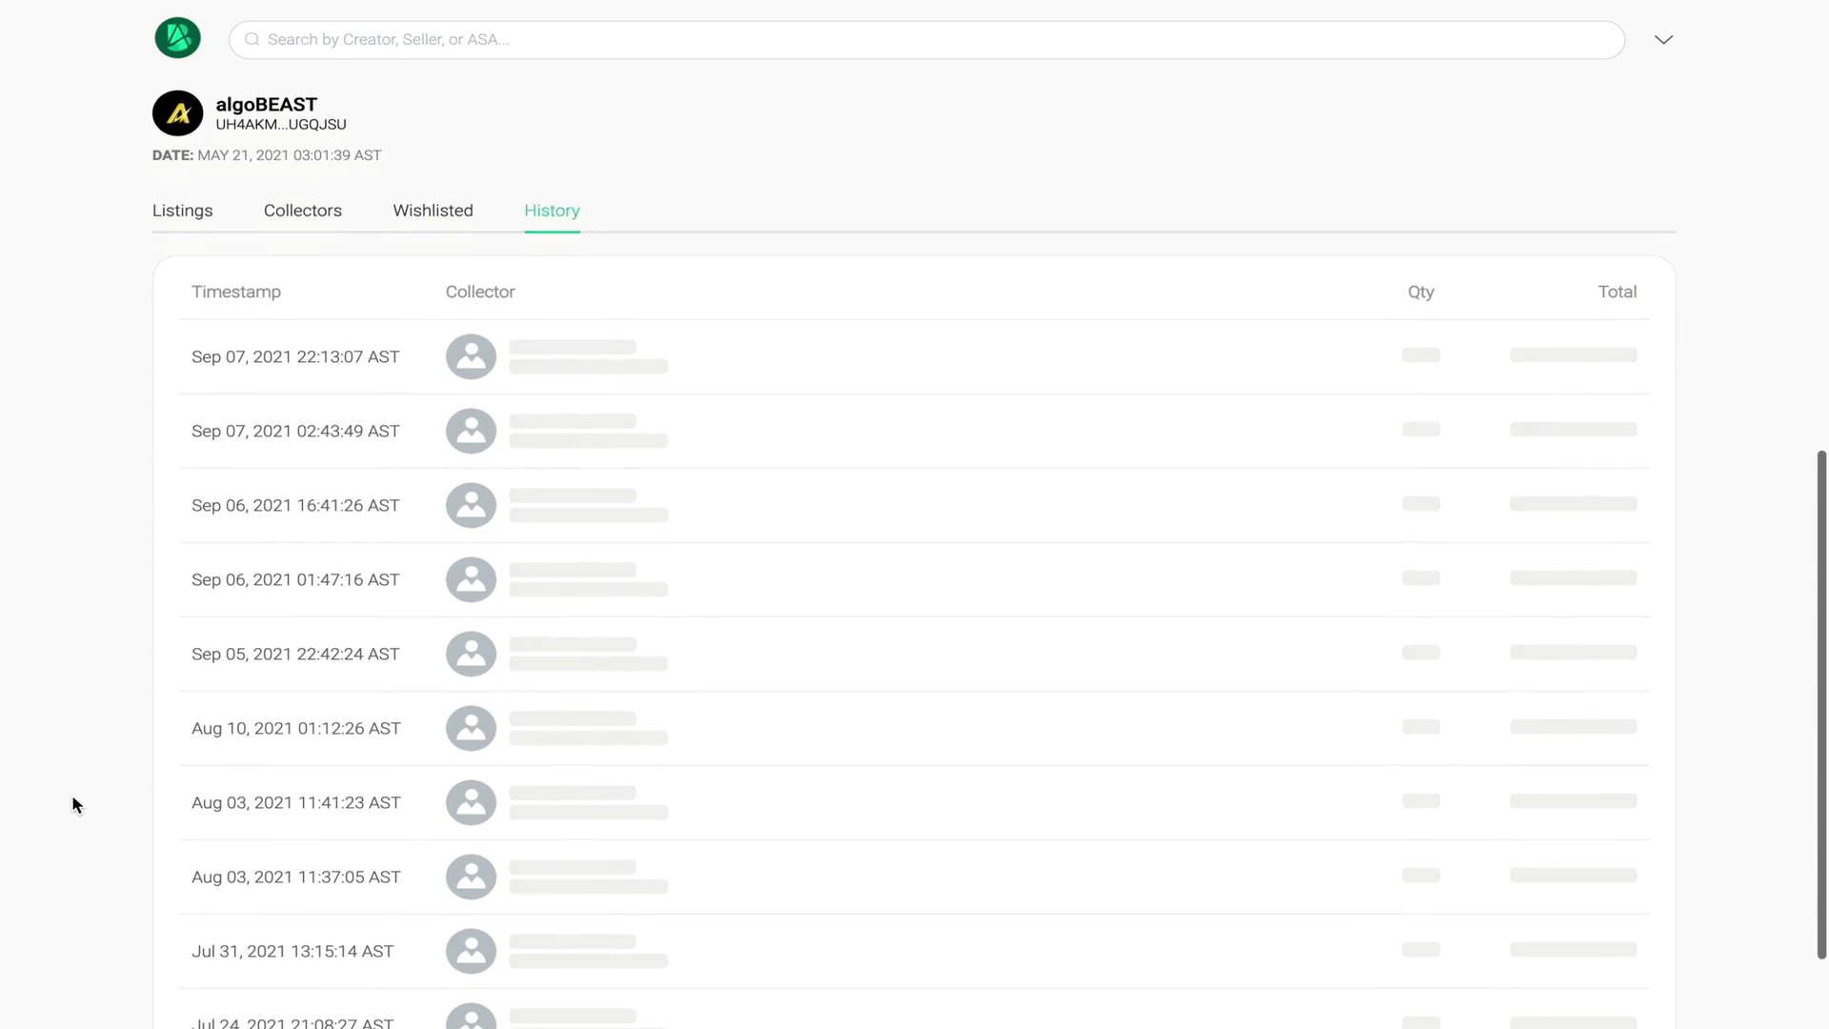
scroll(73, 800, "down", 2)
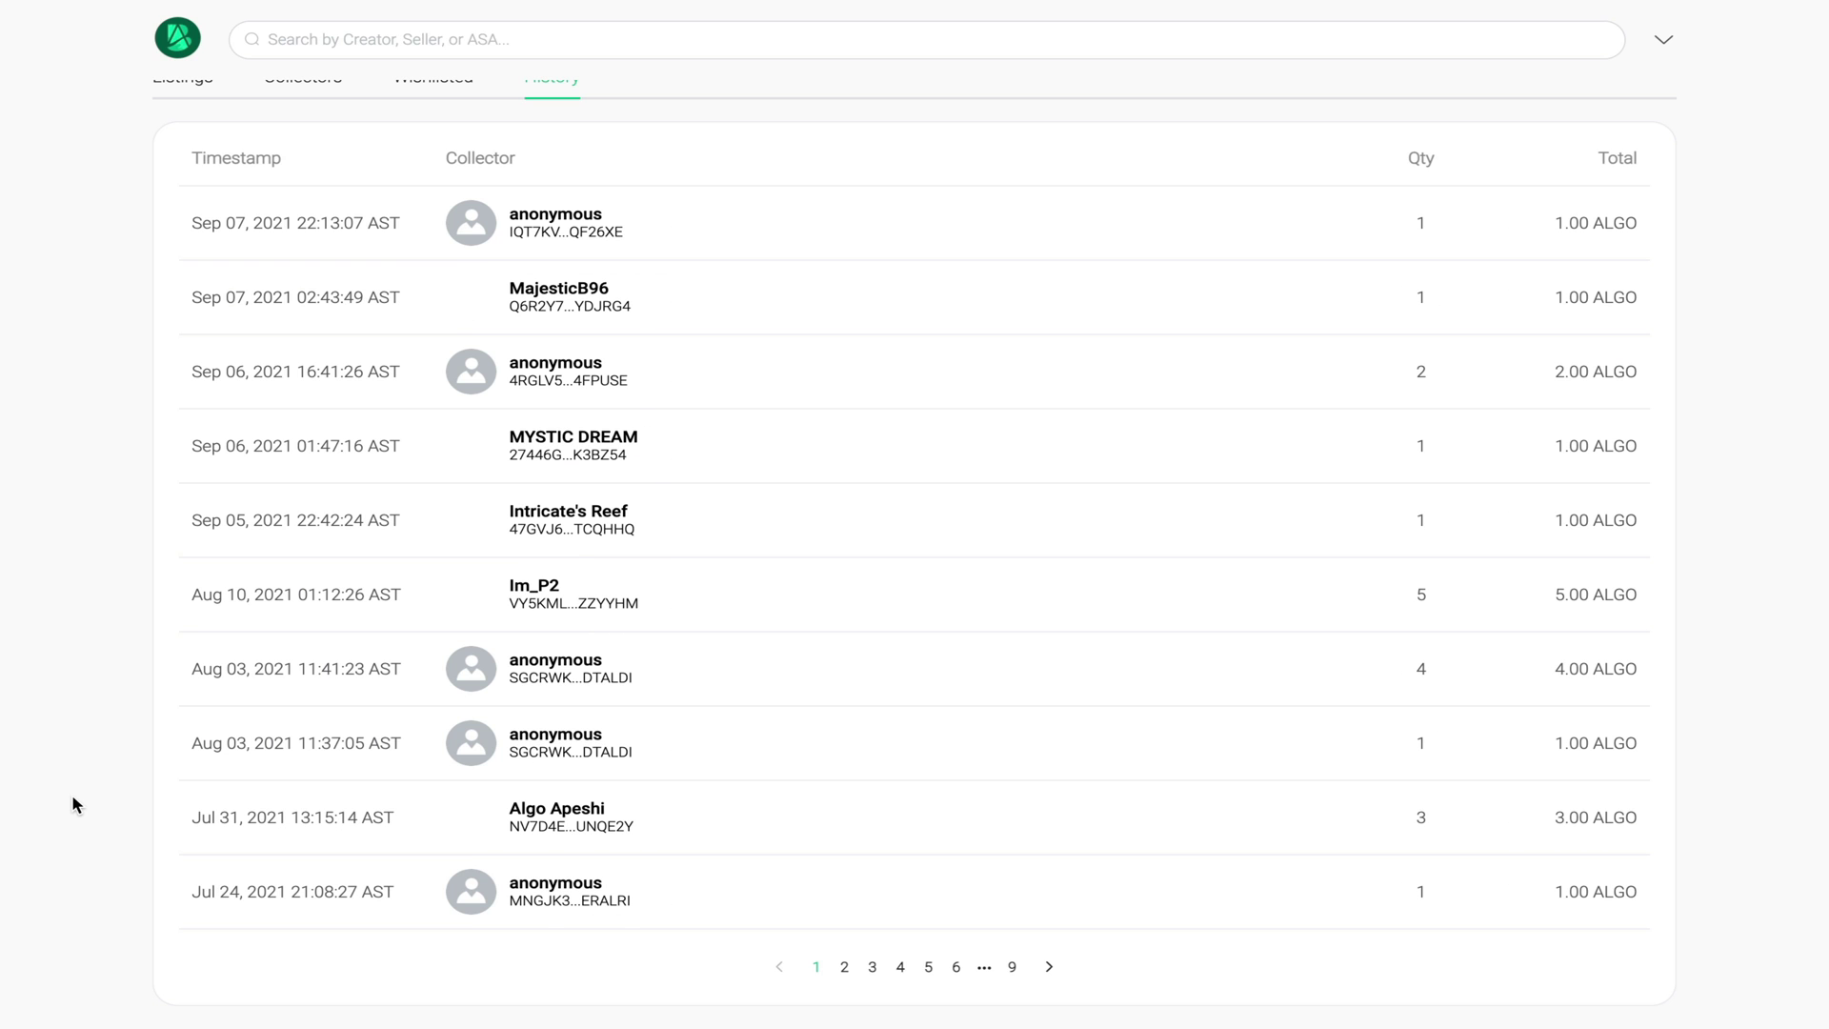
scroll(73, 798, "up", 7)
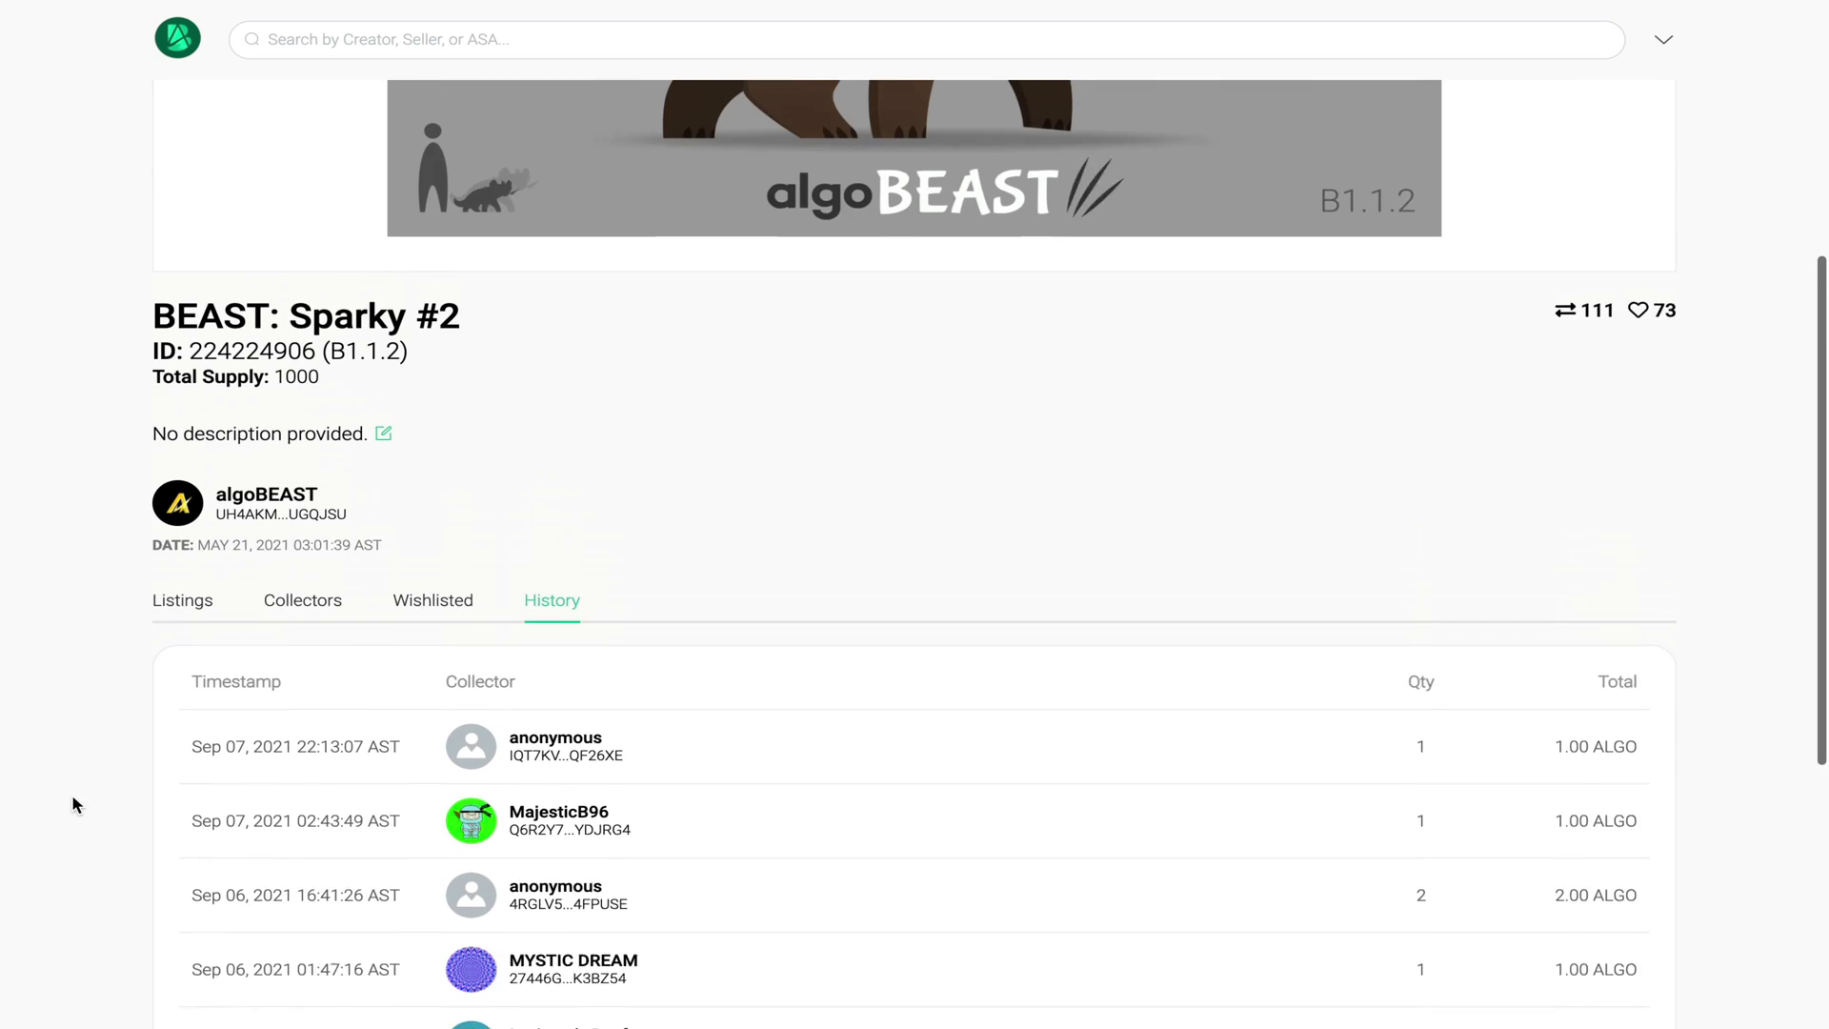
Buy one Sparky #2 at 1.00 ALGO, paying from own wallet and accepting the terms.
left_click(182, 688)
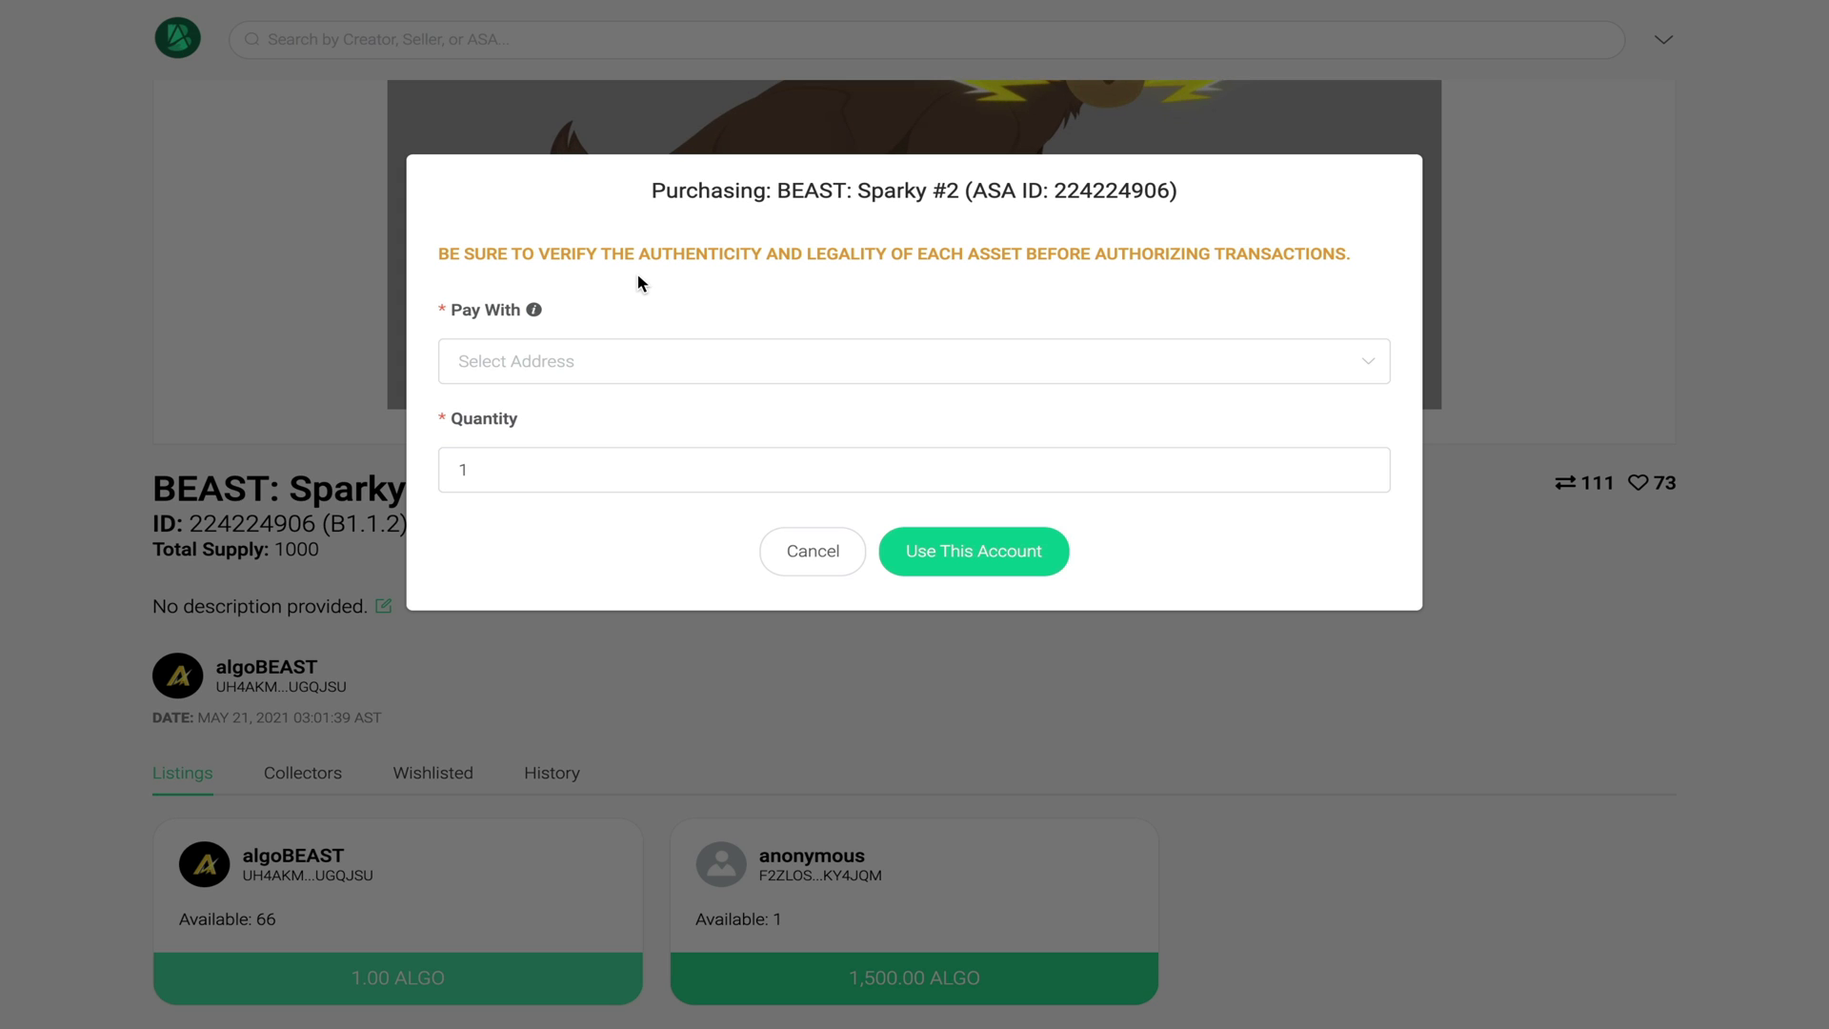
left_click(534, 359)
left_click(576, 426)
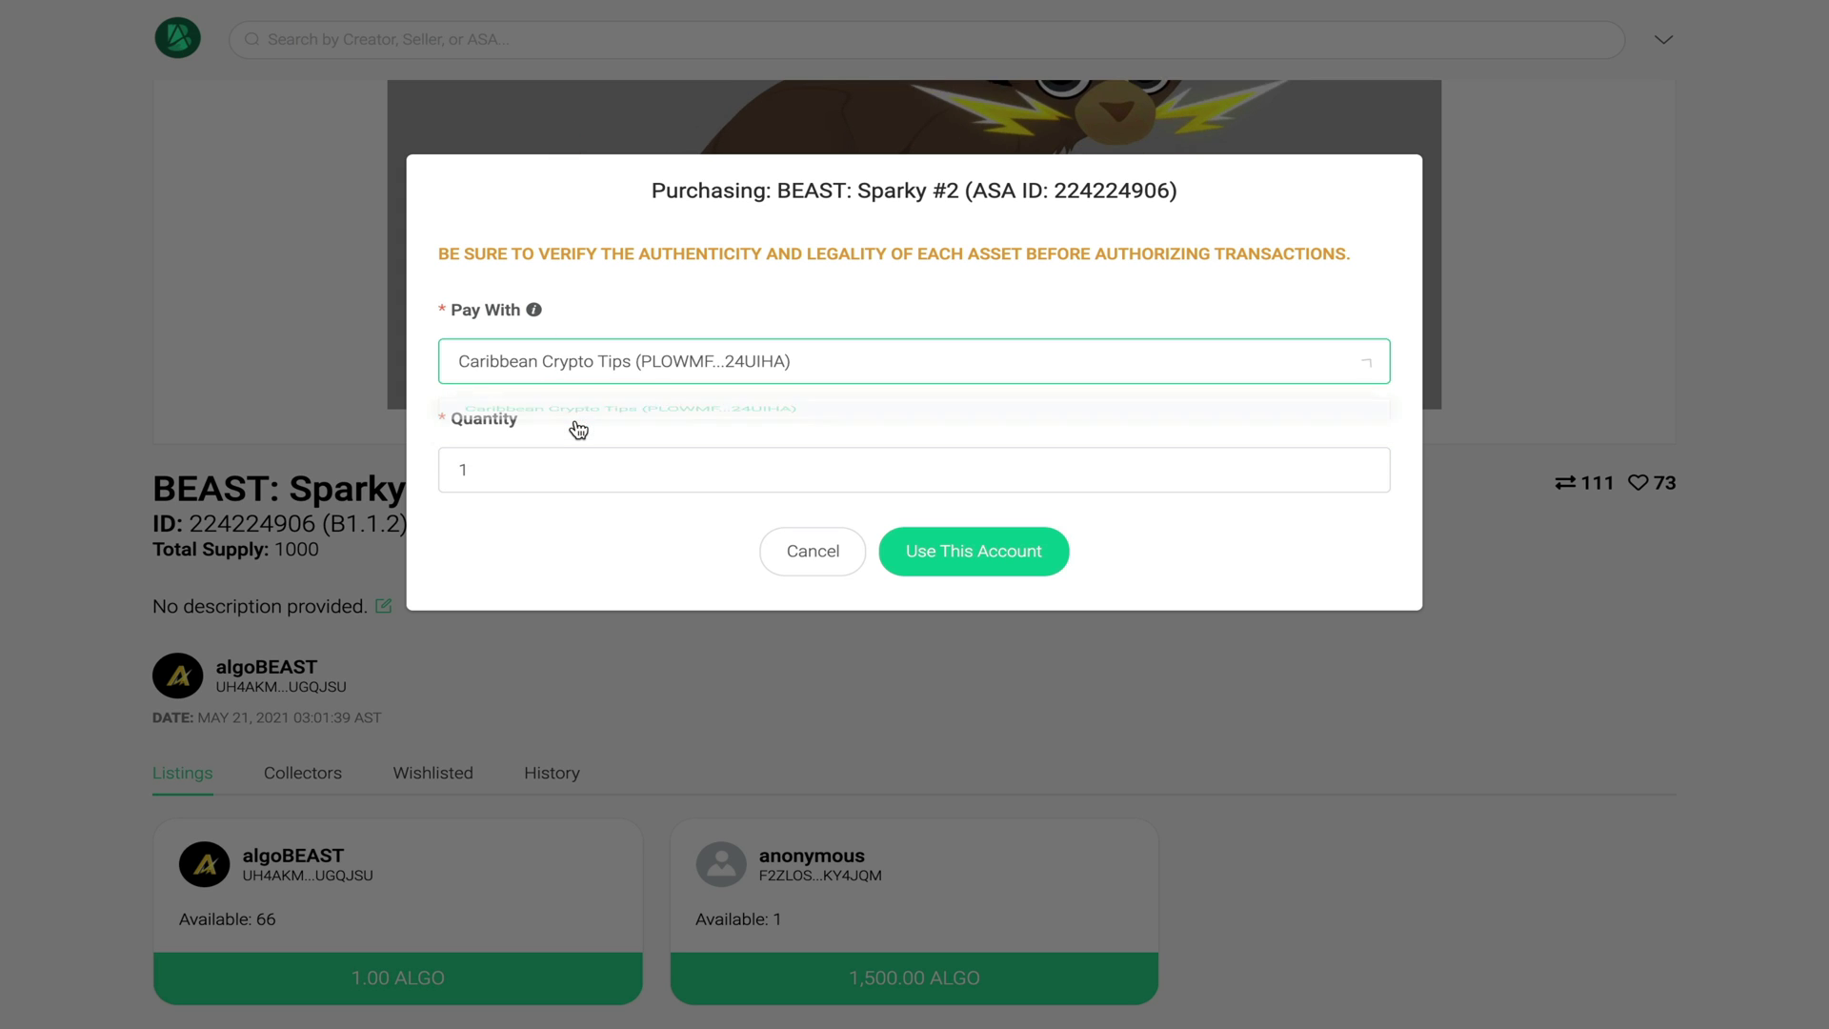
left_click(974, 564)
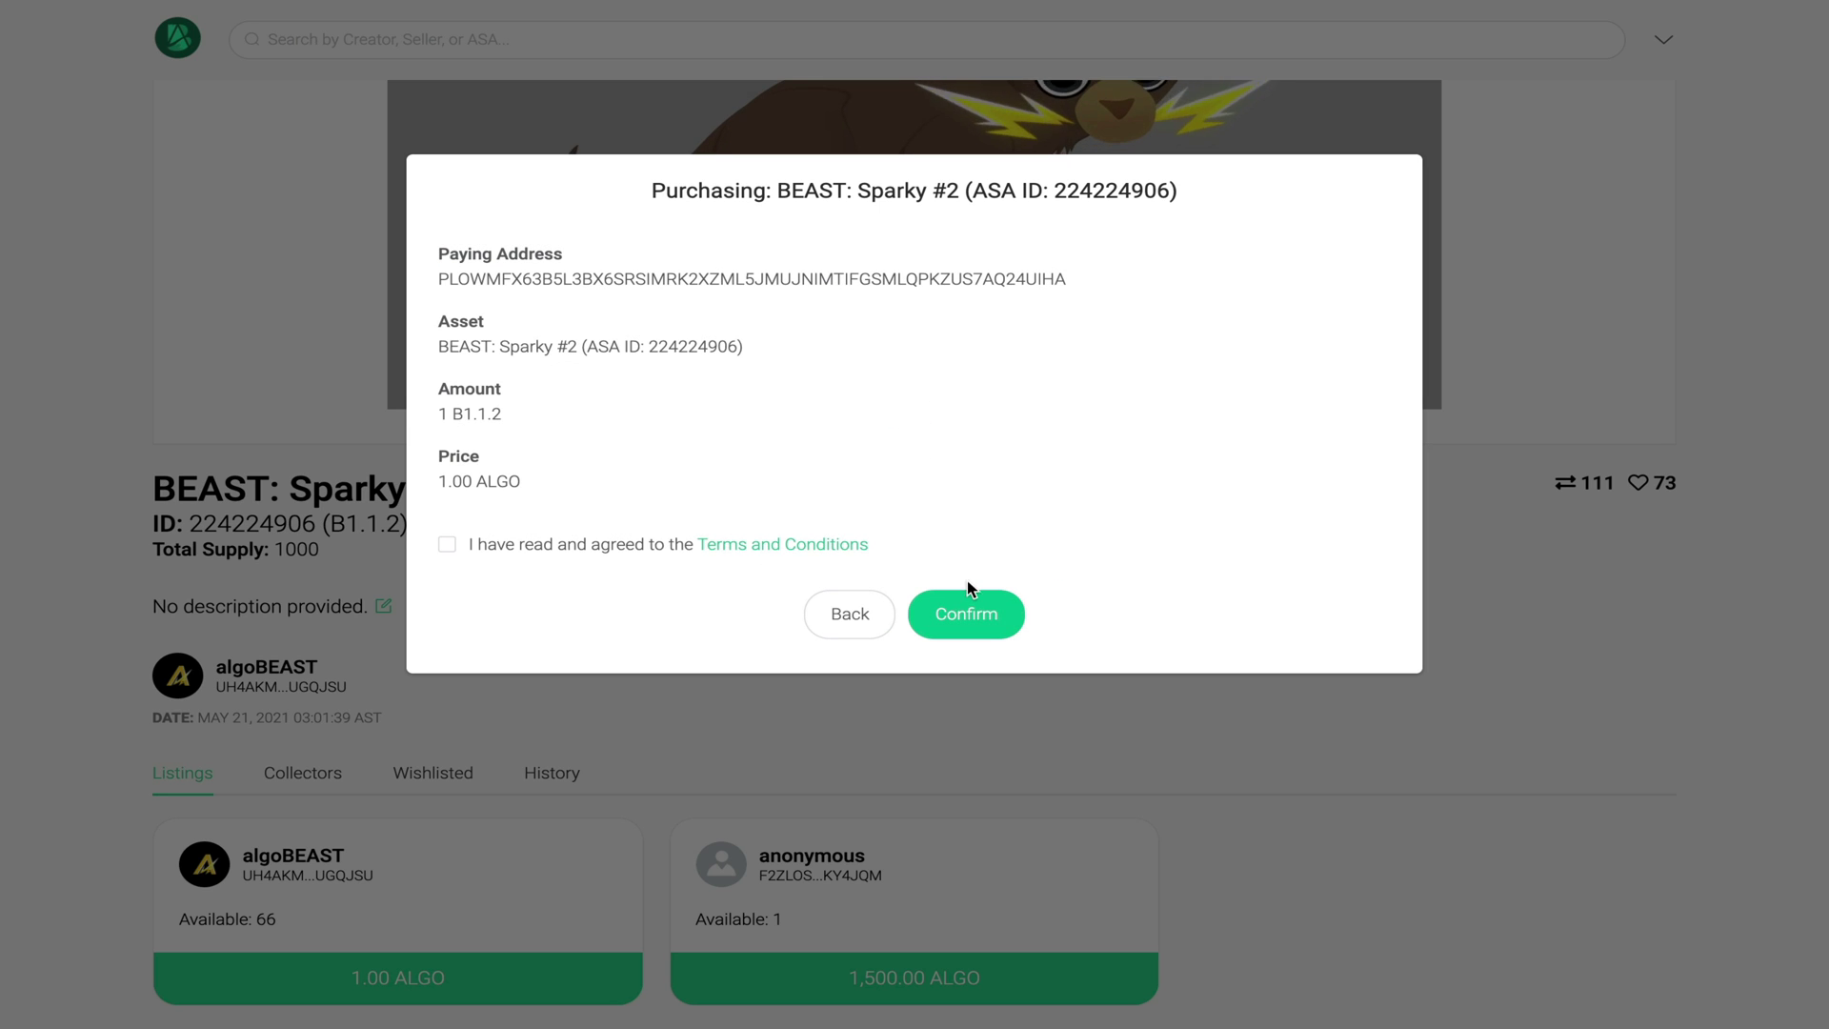
left_click(448, 546)
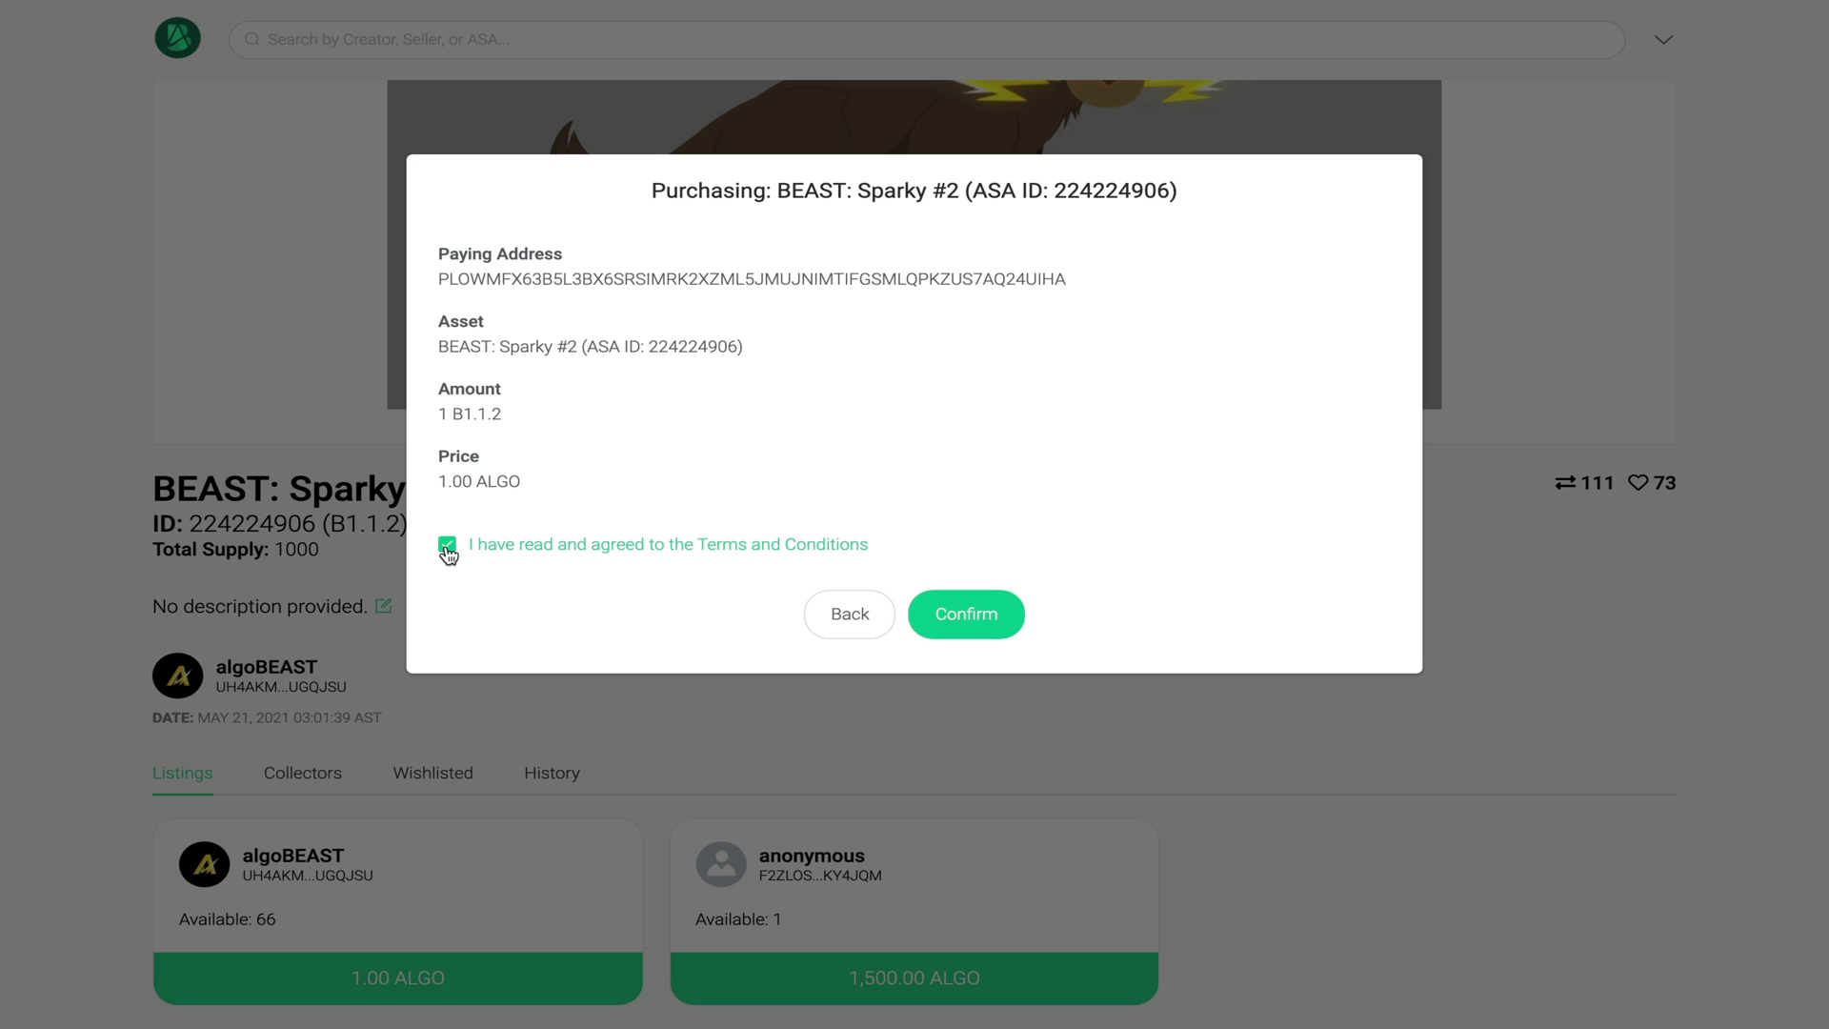
left_click(973, 612)
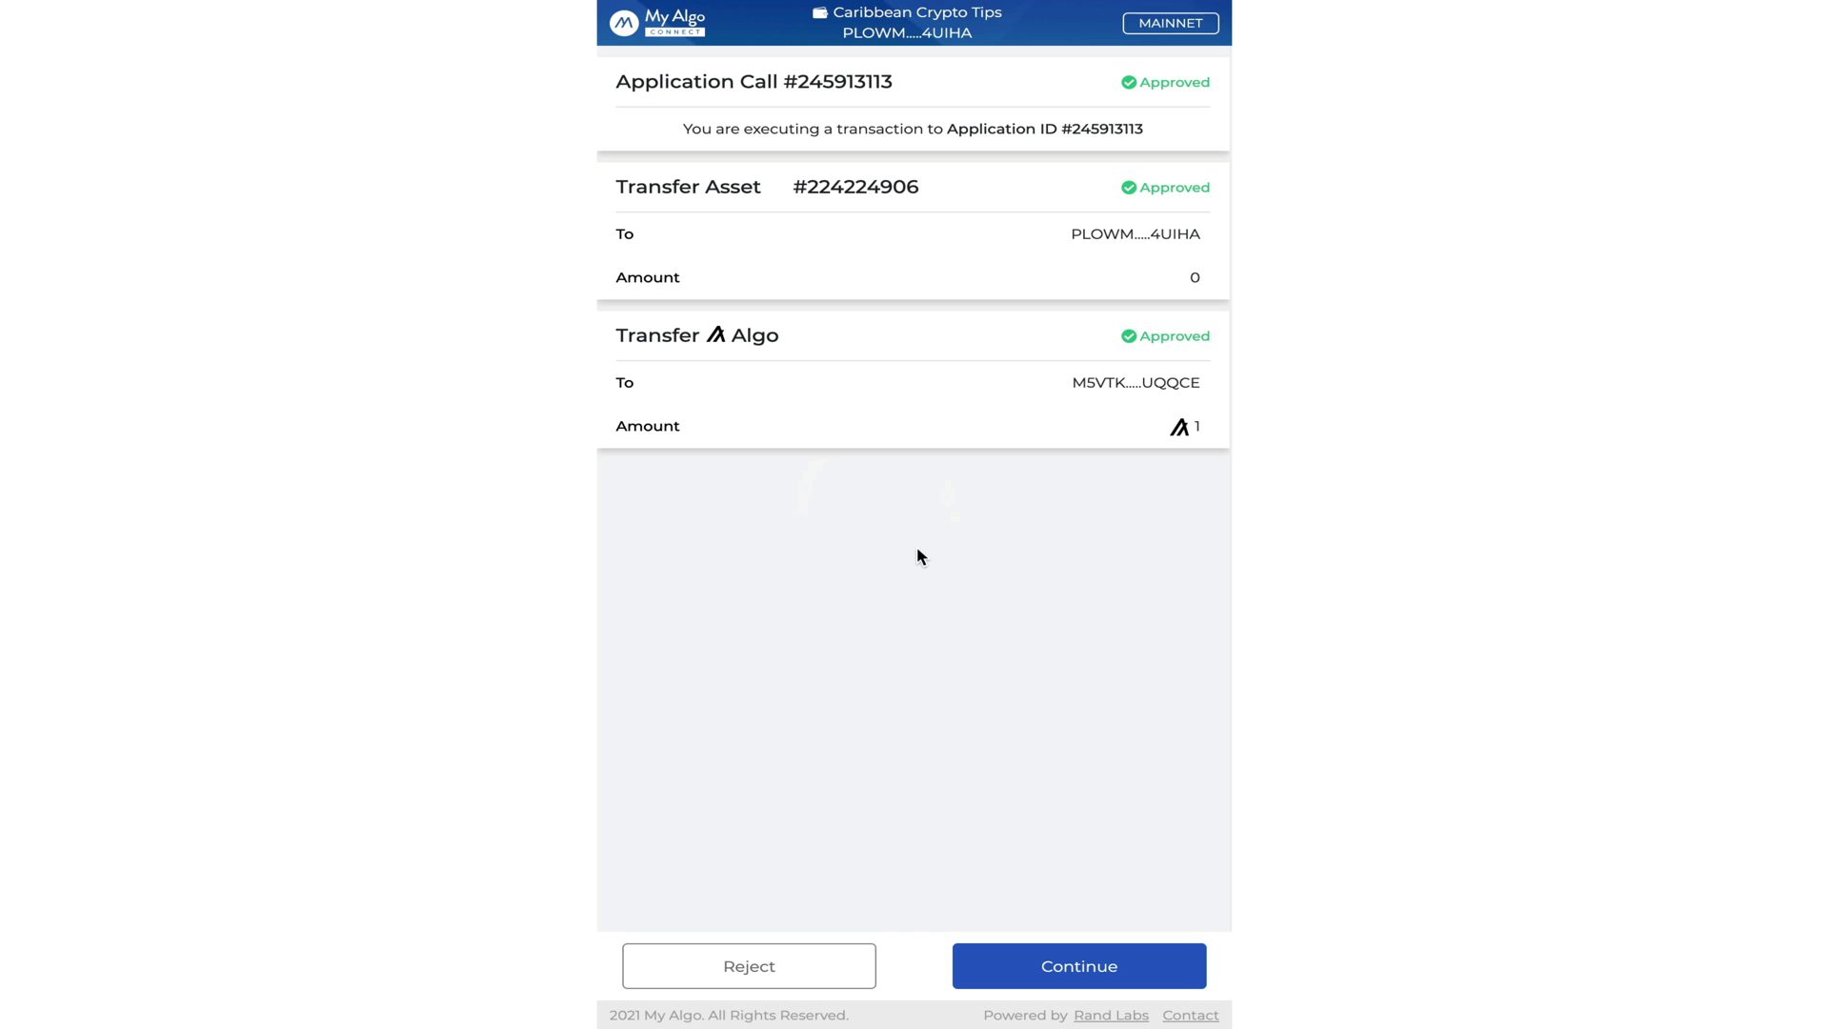
Sign the BEAST: Sparky #2 purchase transactions in My Algo with the wallet password.
left_click(1086, 963)
key("ctrl+v")
left_click(1027, 677)
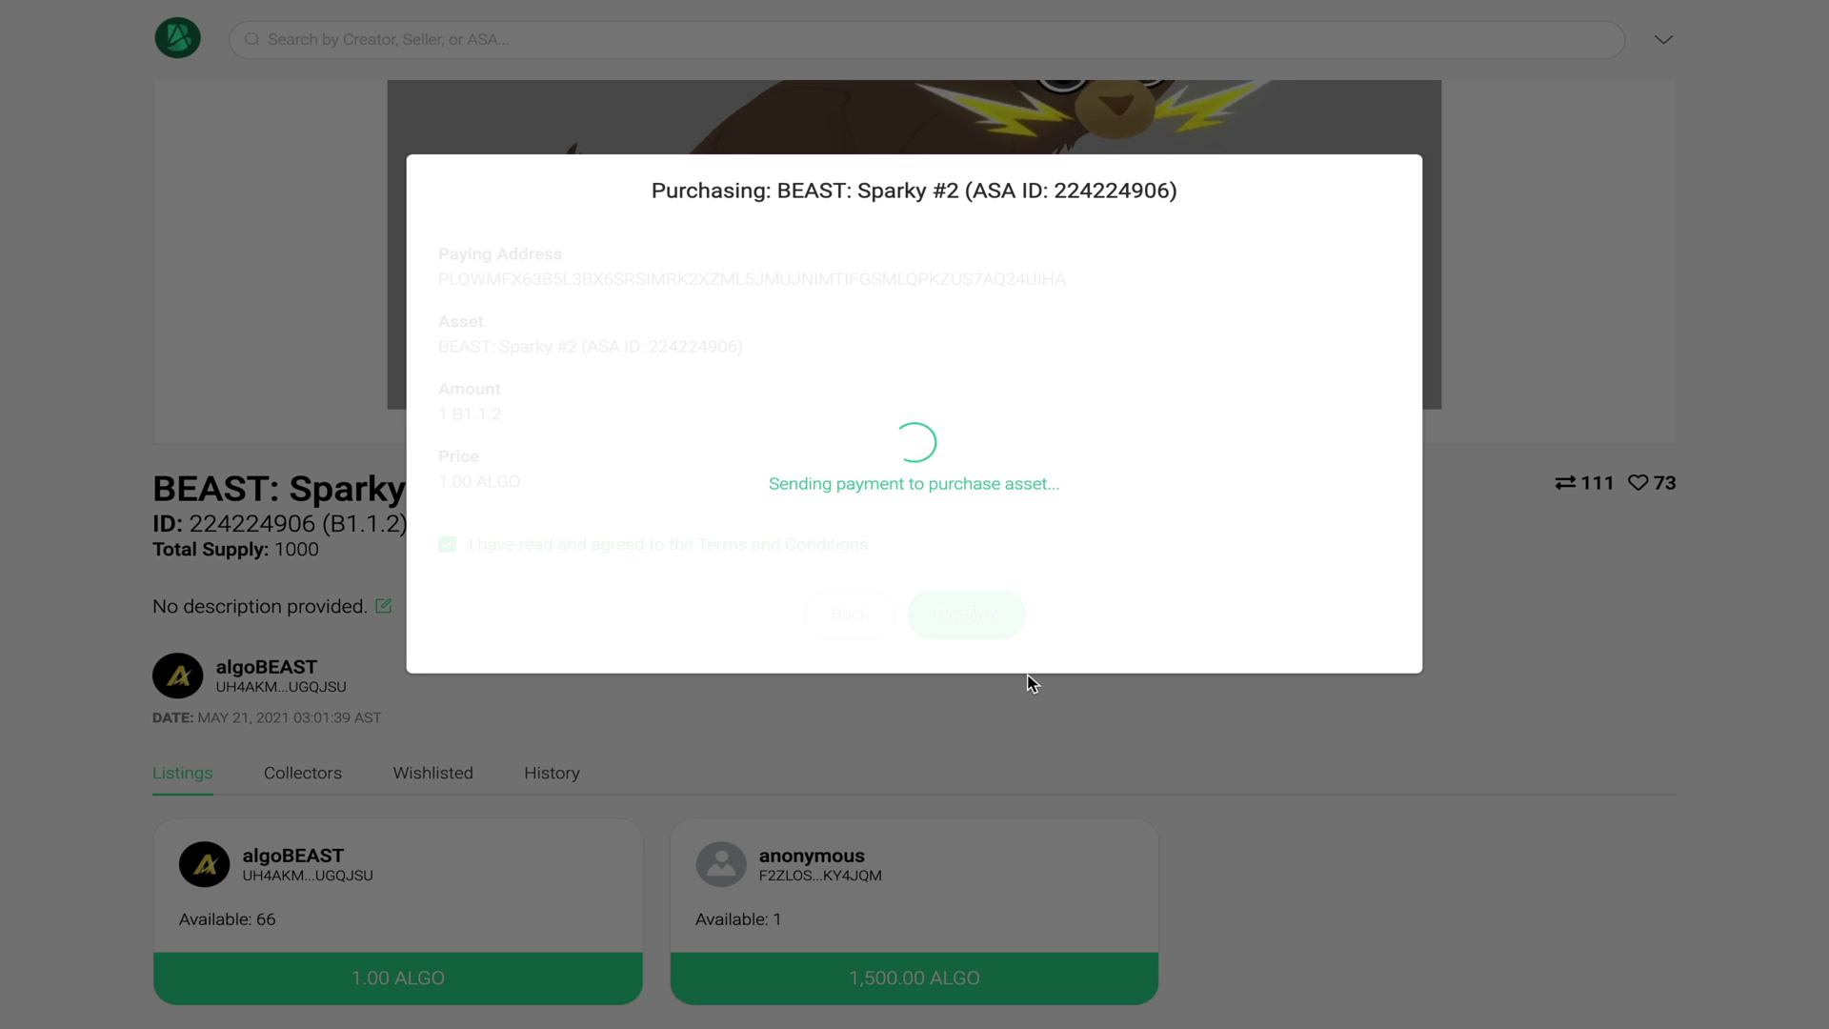
Scroll down ab2.gallery after the BEAST: Sparky #2 purchase completes.
scroll(1027, 673, "down", 3)
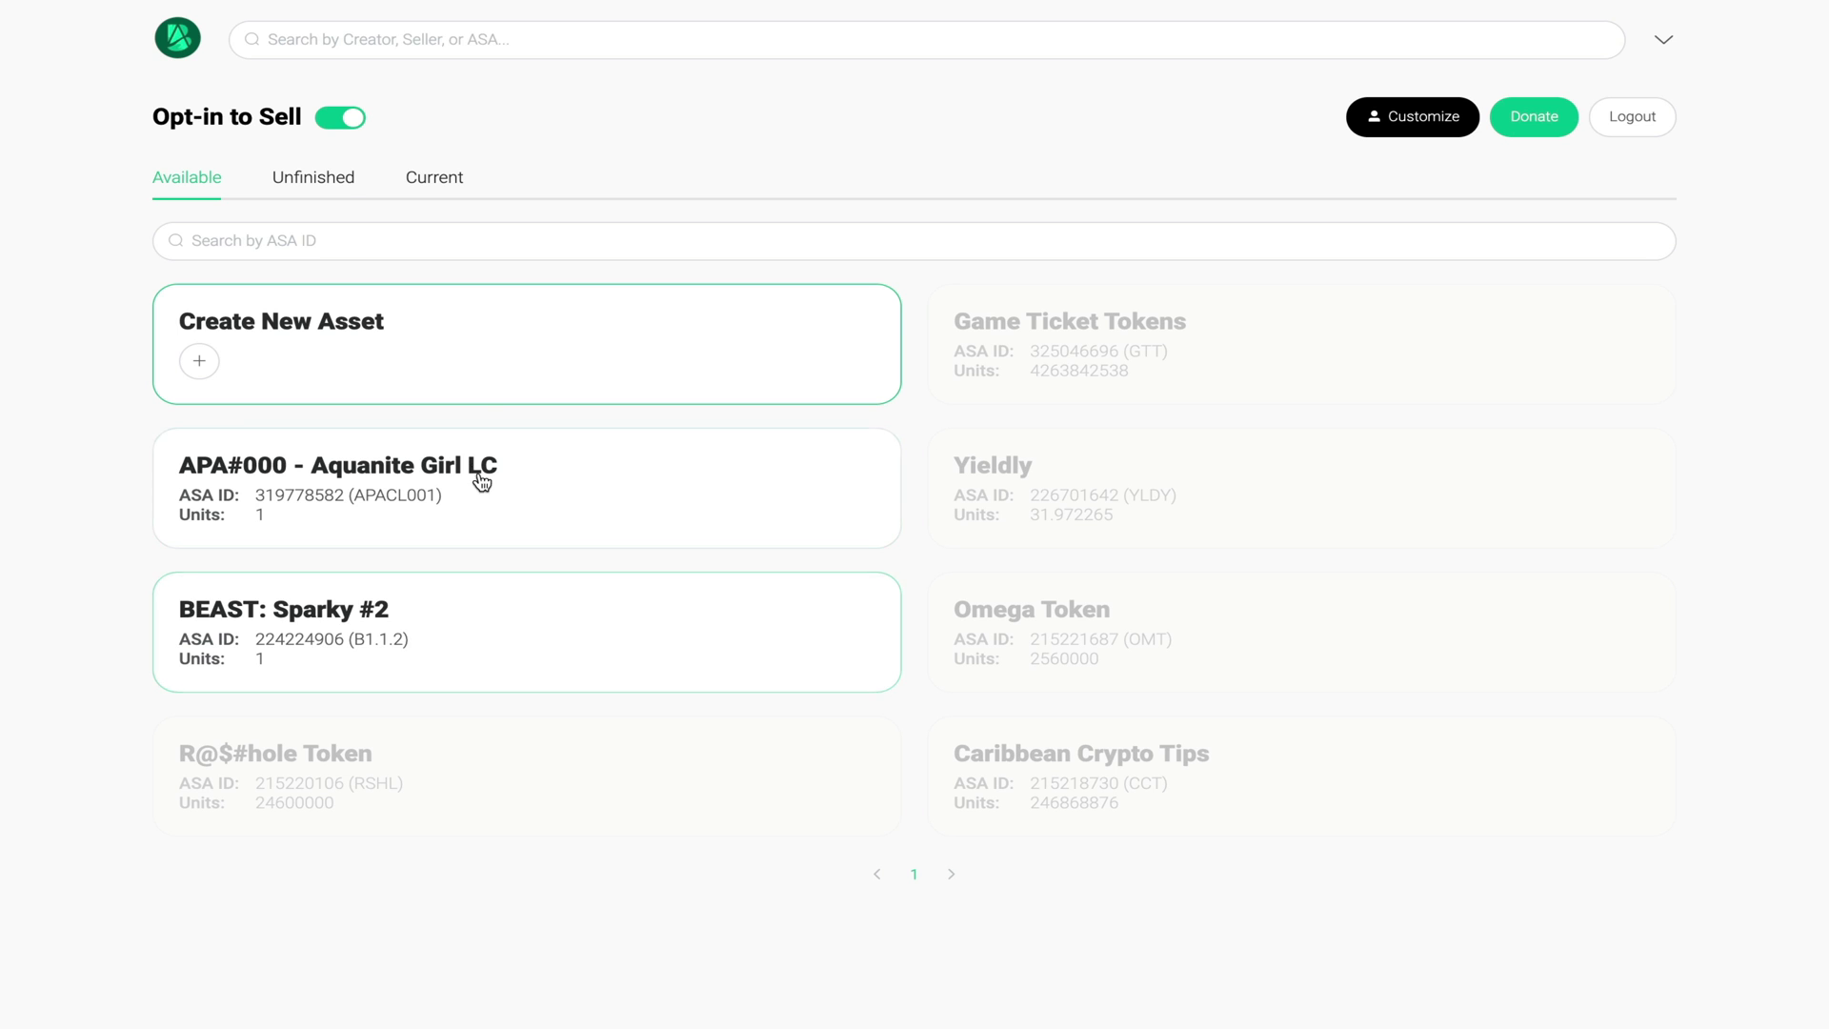
Start an automatic new asset and name it 'Algo Daily Dose'.
left_click(478, 359)
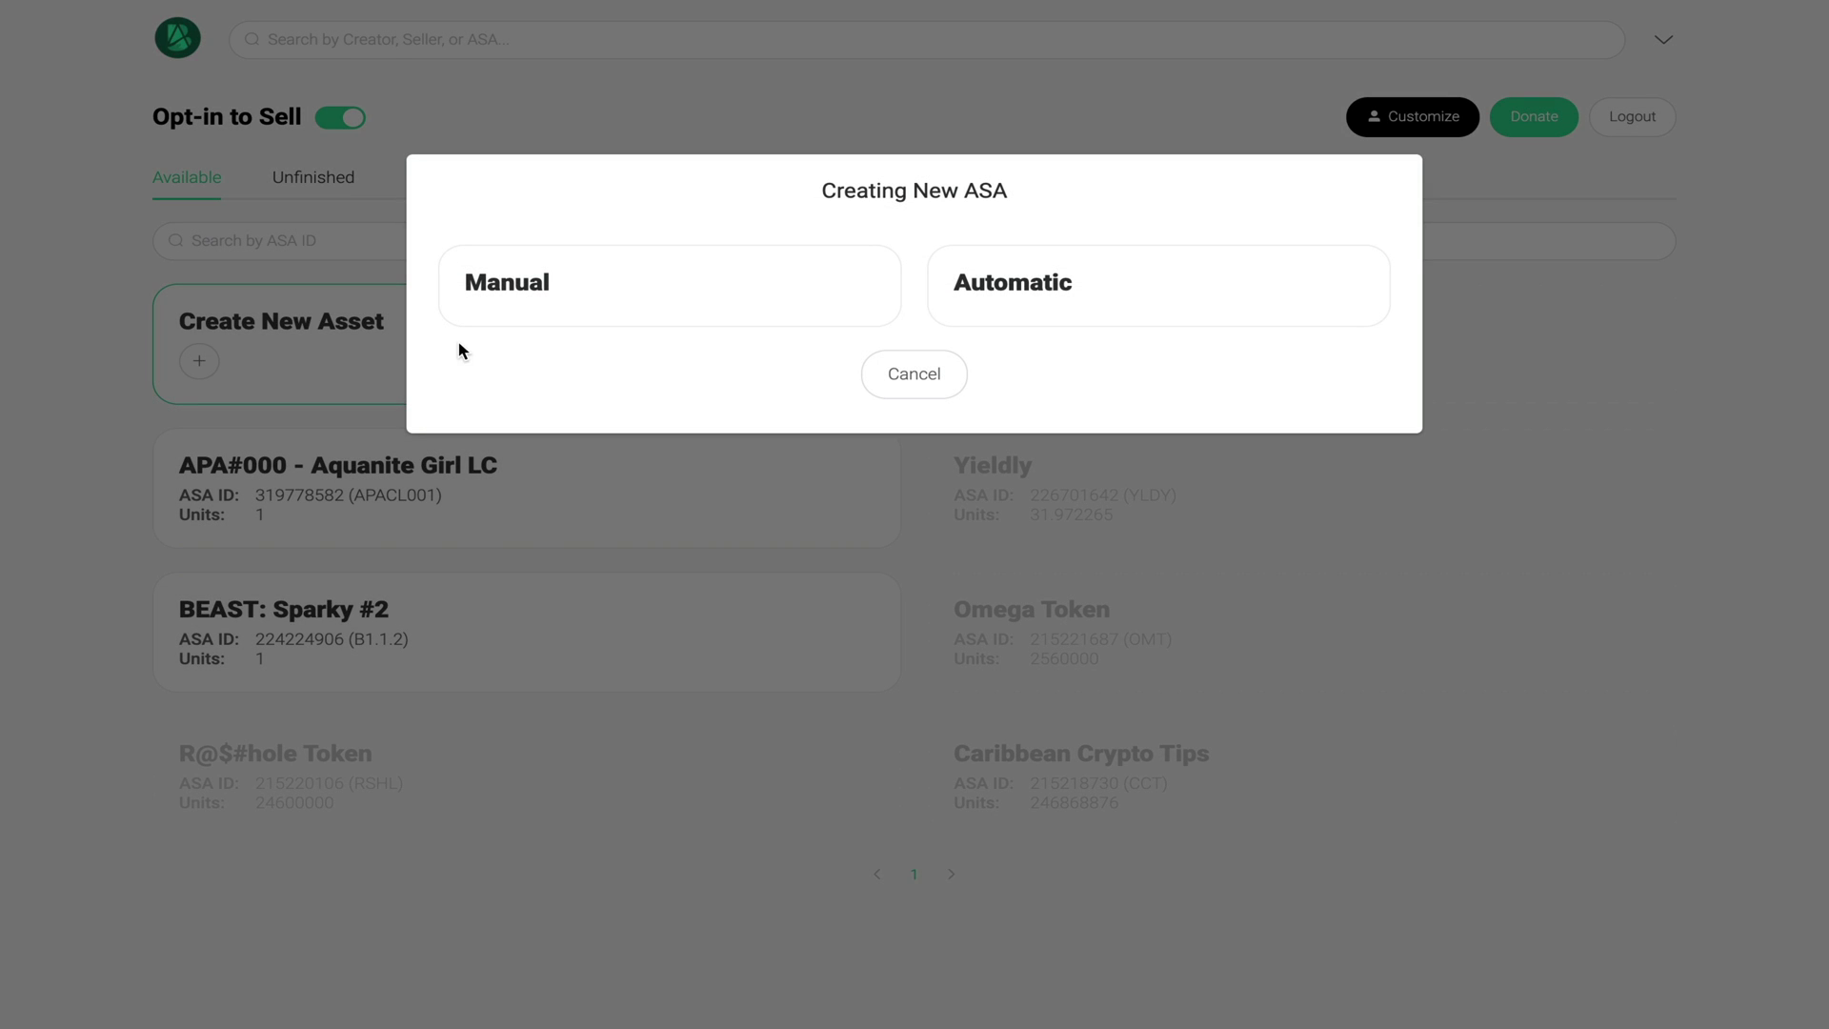
left_click(1090, 295)
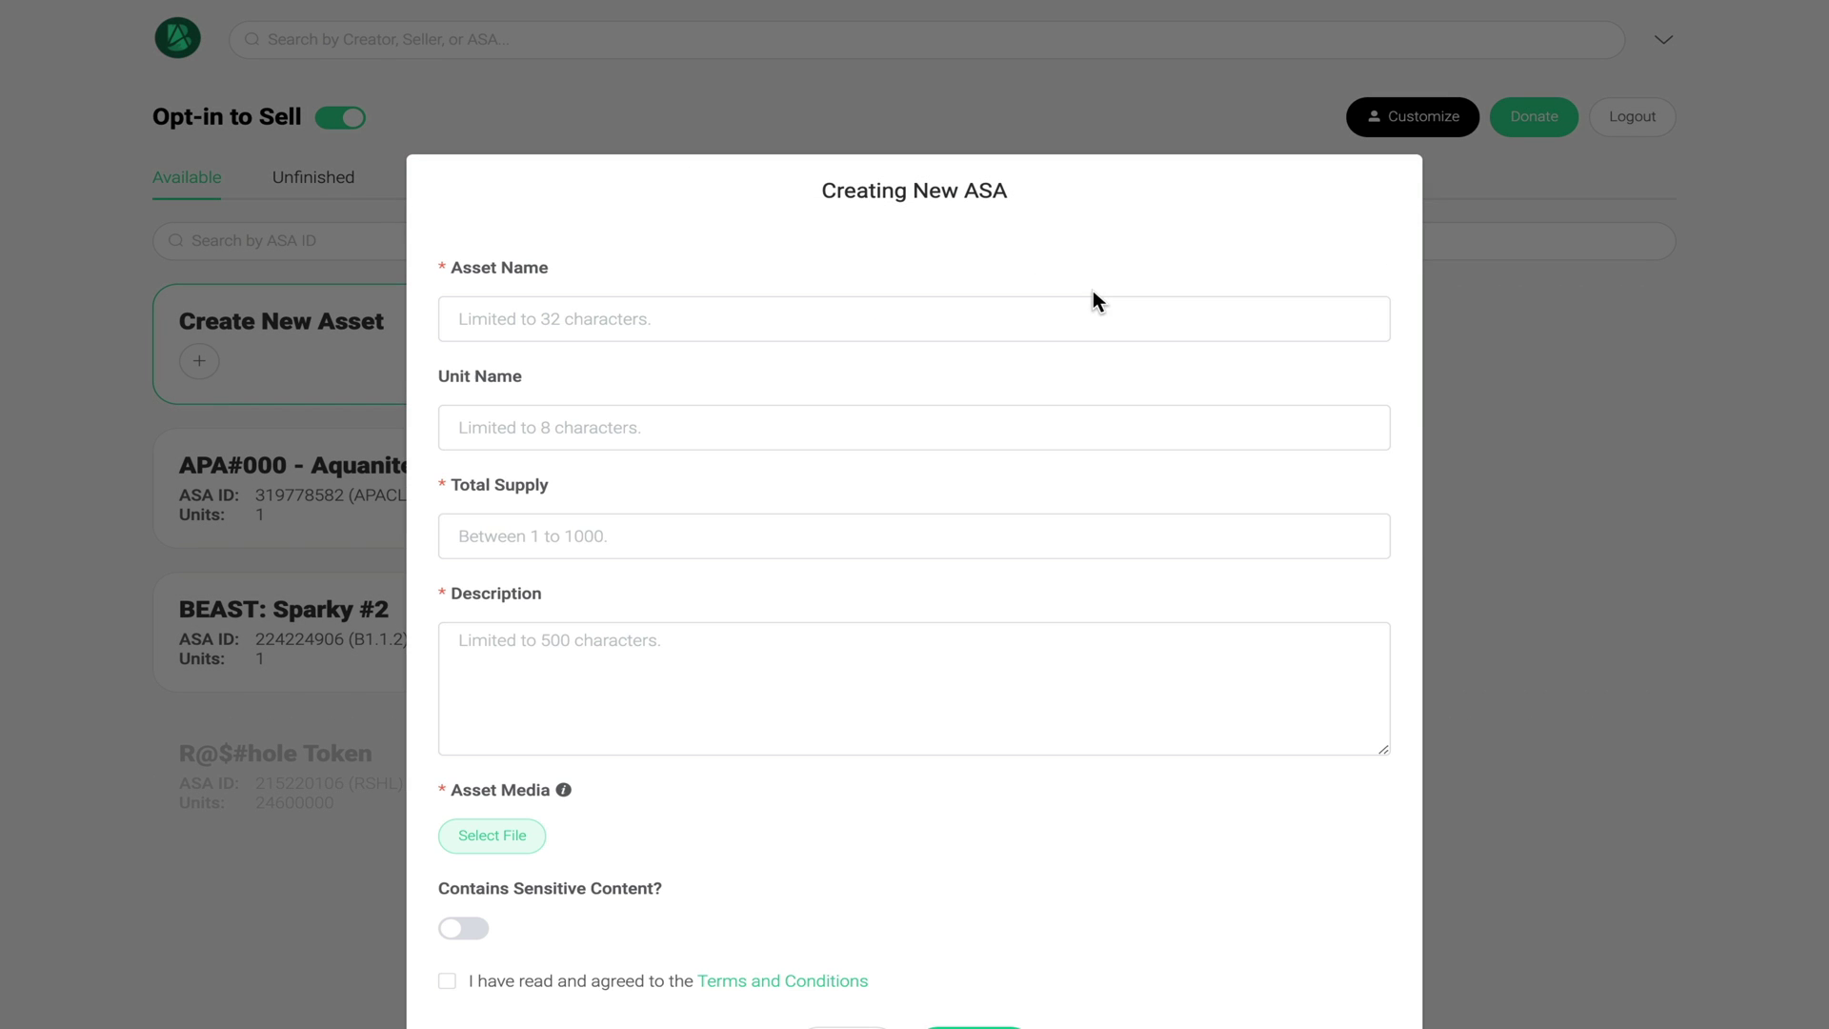
left_click(709, 326)
type("Algo Daily Dose")
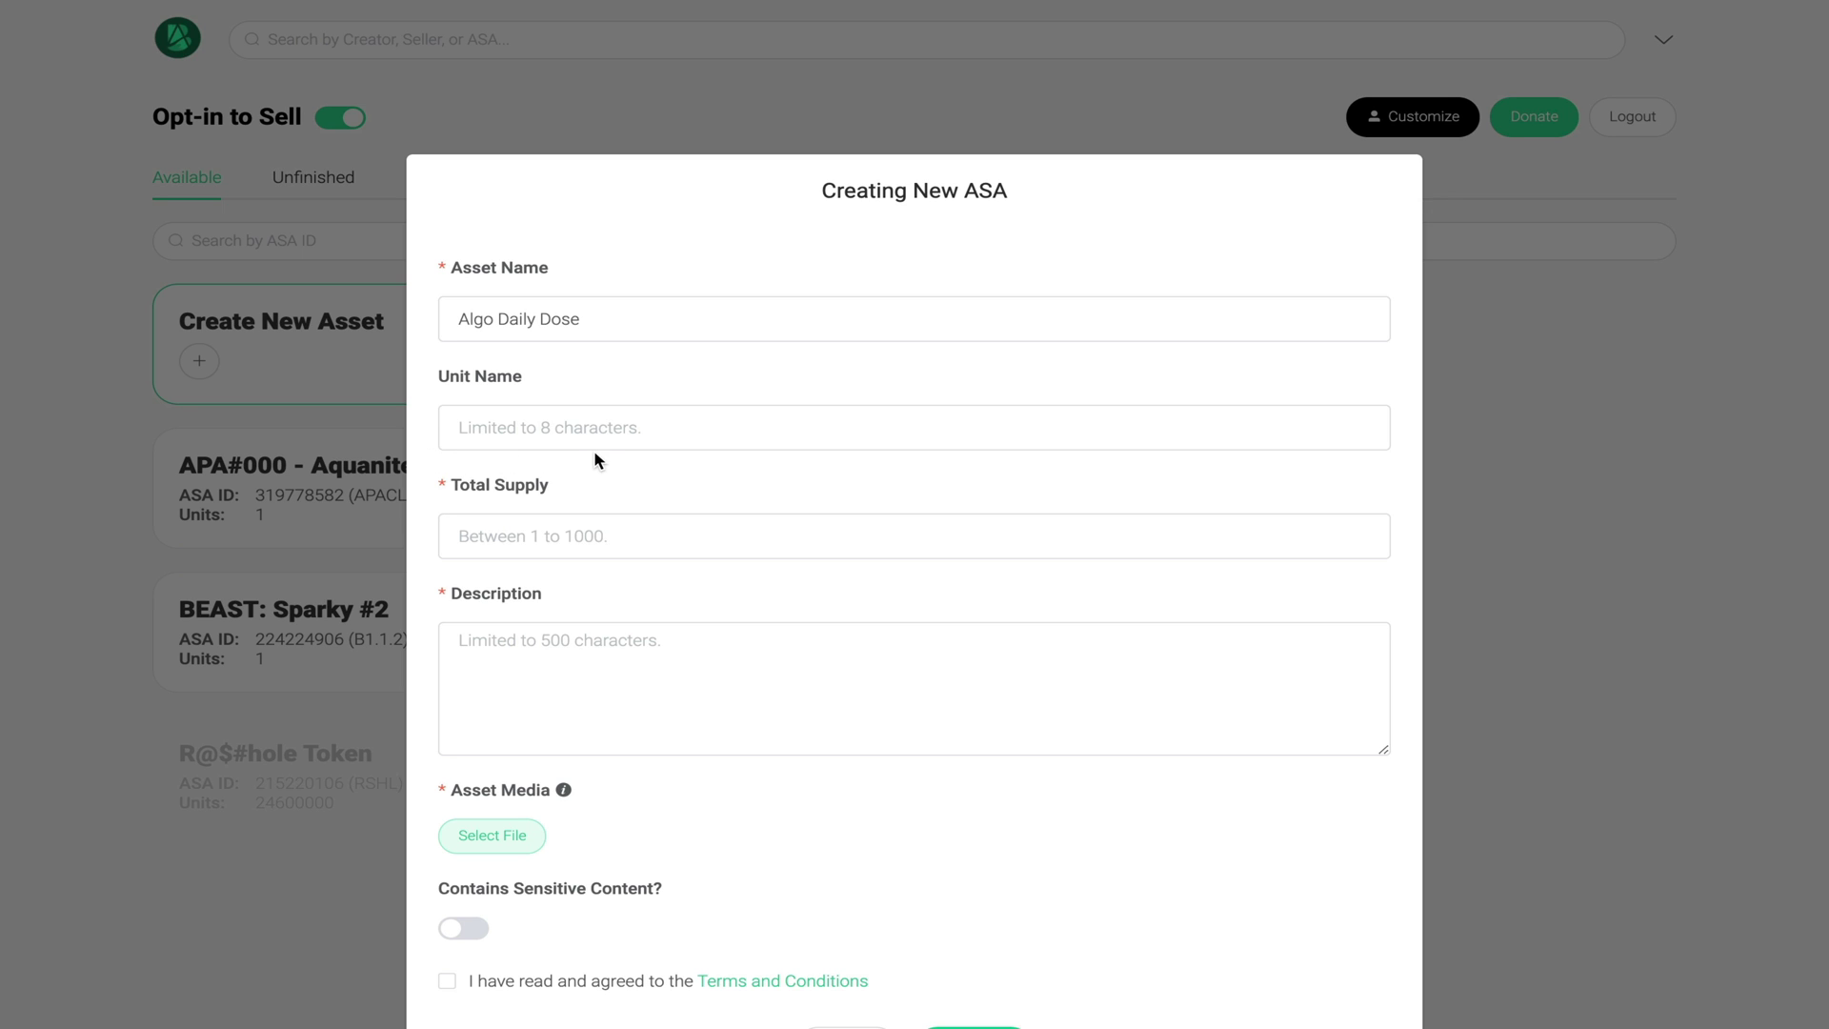
Enter unit name AlgoPill, total supply 5 and description 'Take your daily dose of Algorand each day.'.
left_click(476, 434)
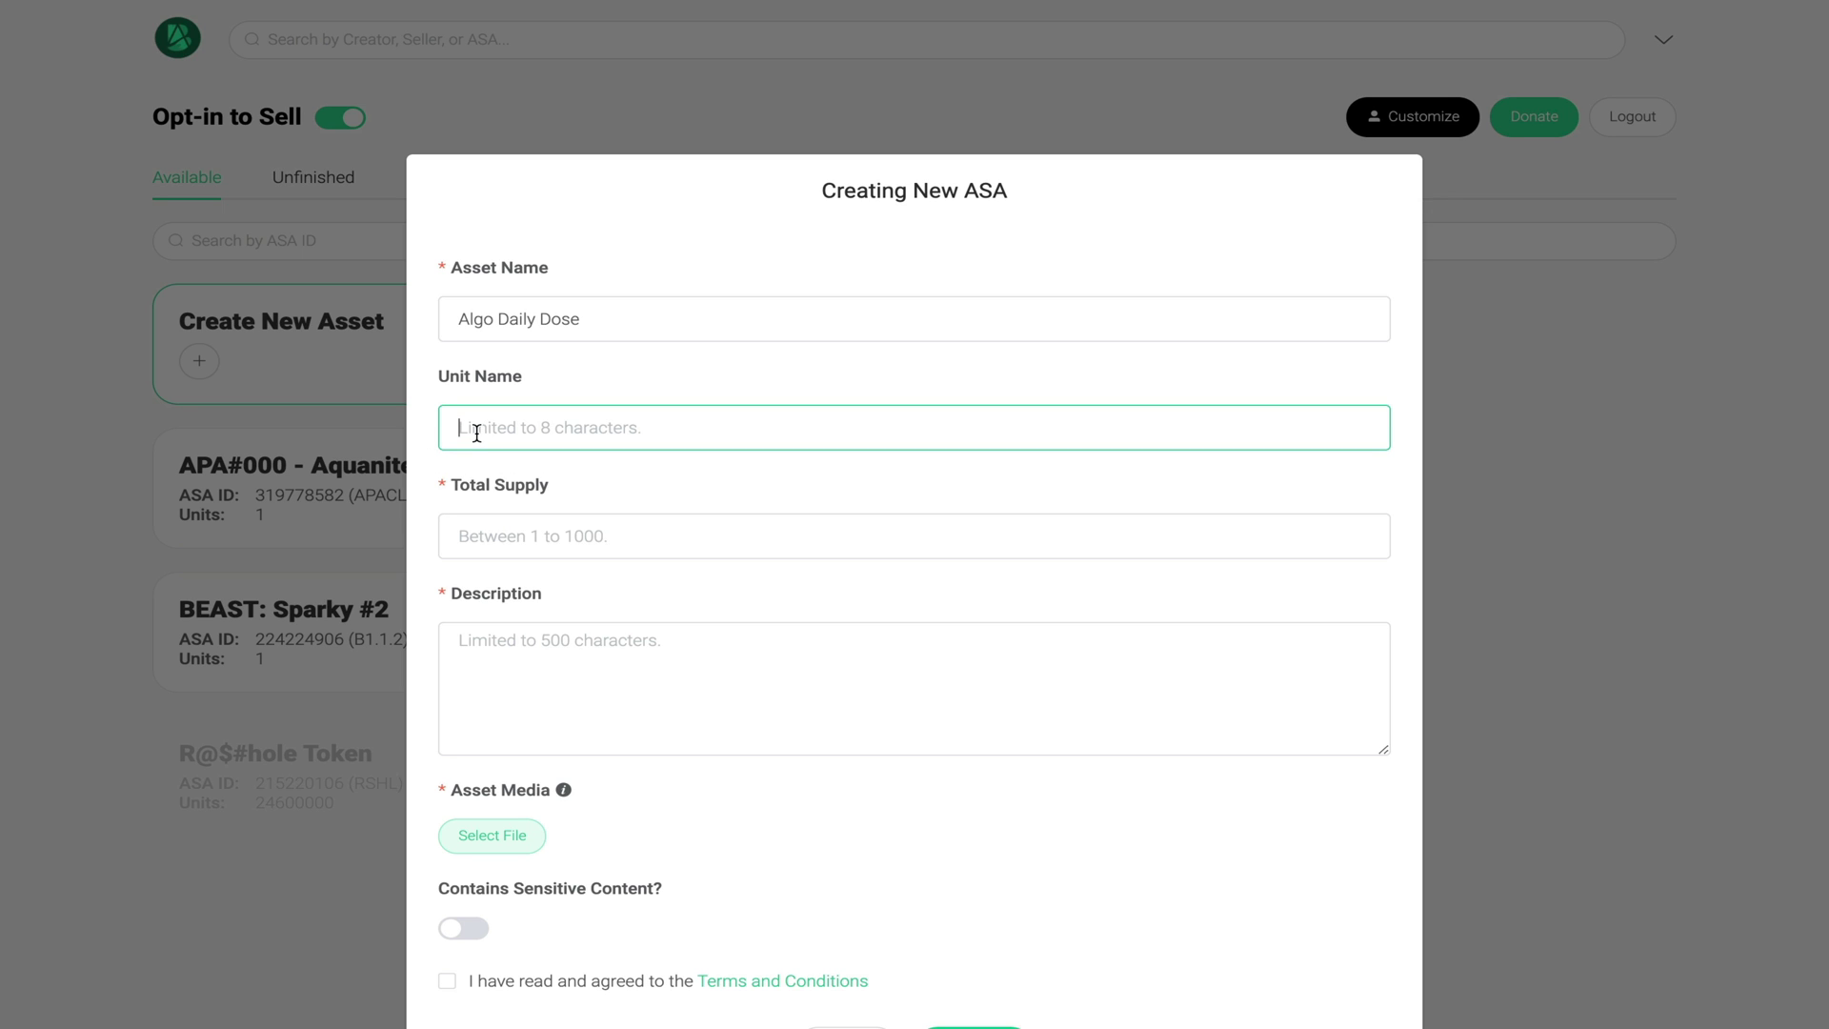
type("AlgoPill")
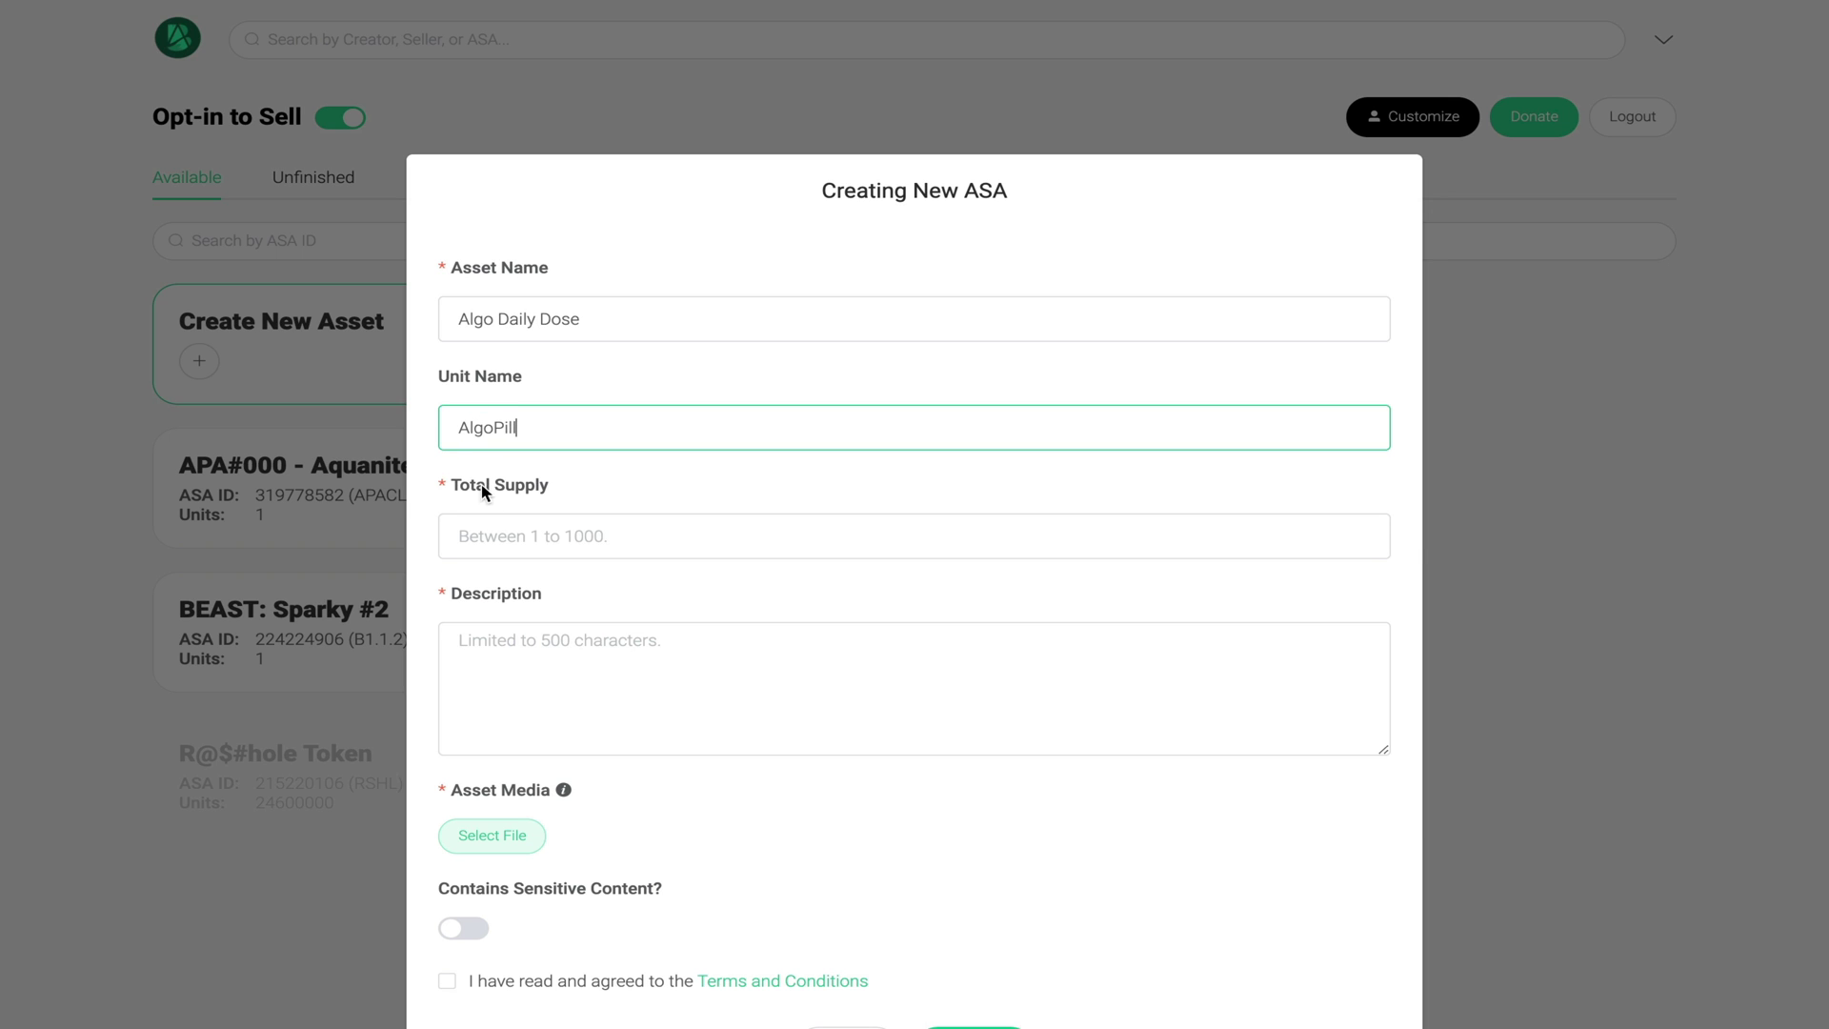
left_click(494, 531)
type("5")
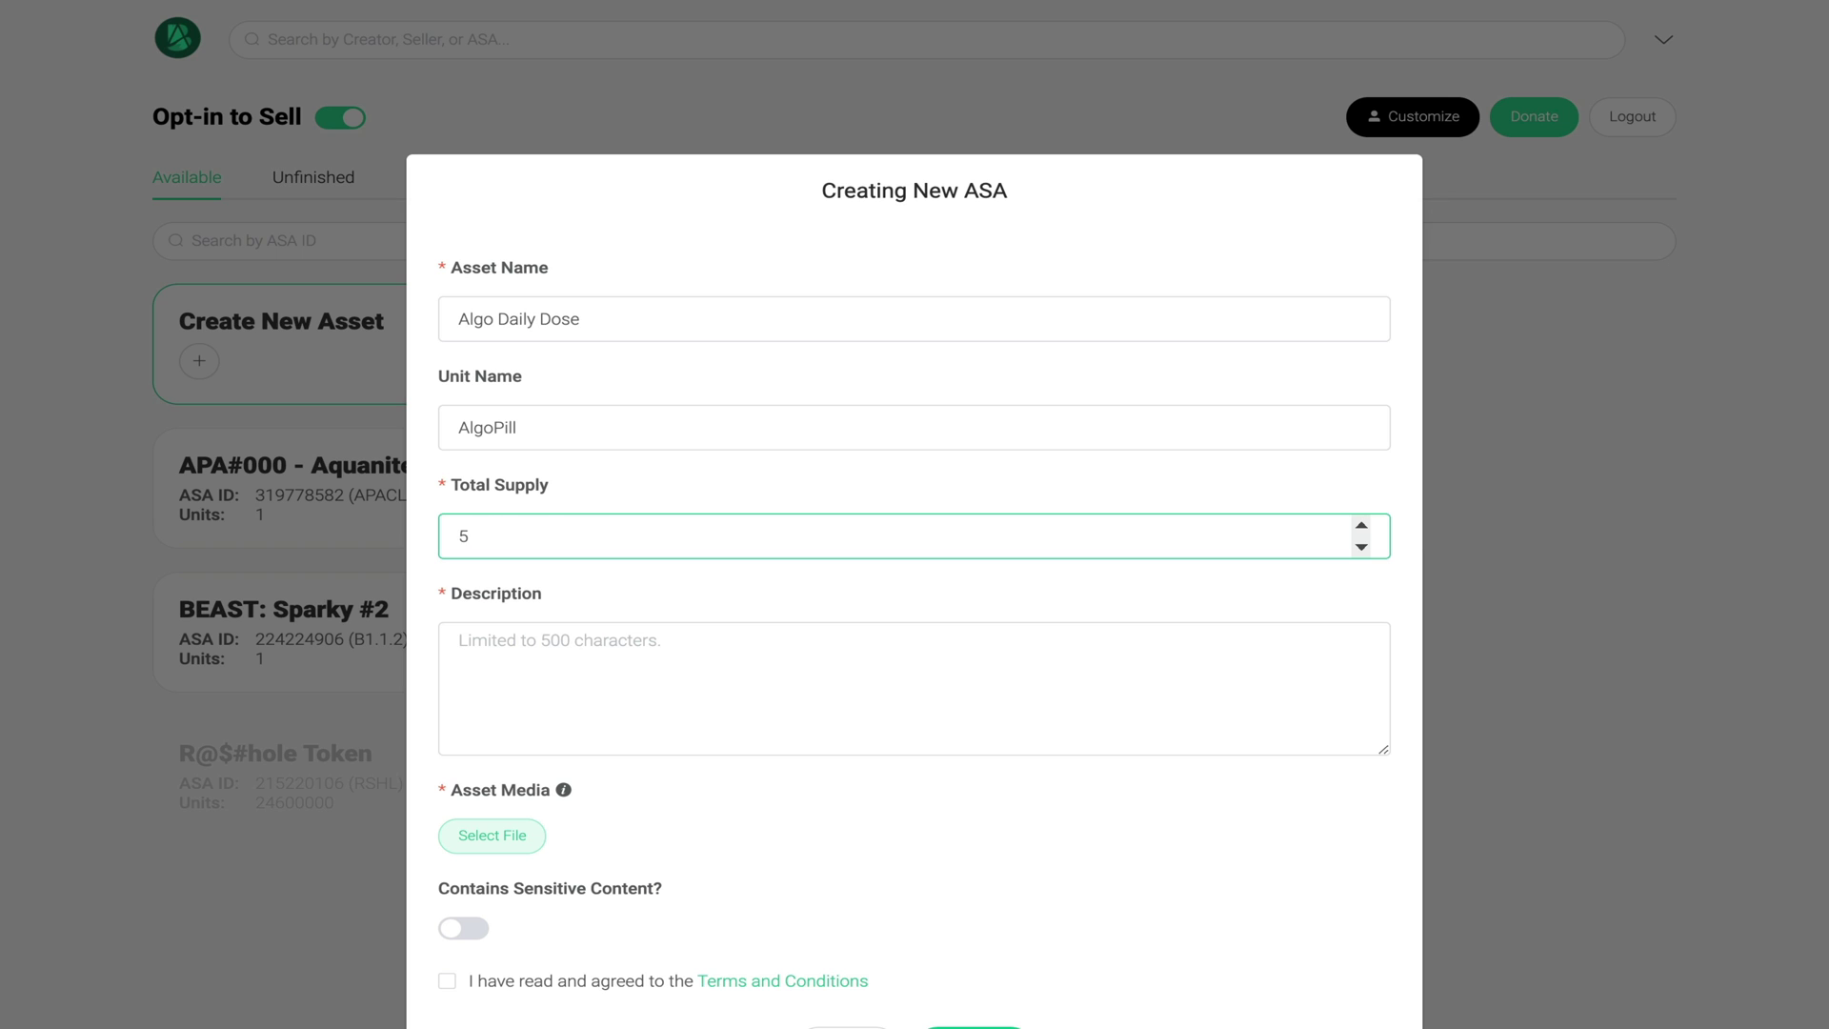
left_click(478, 676)
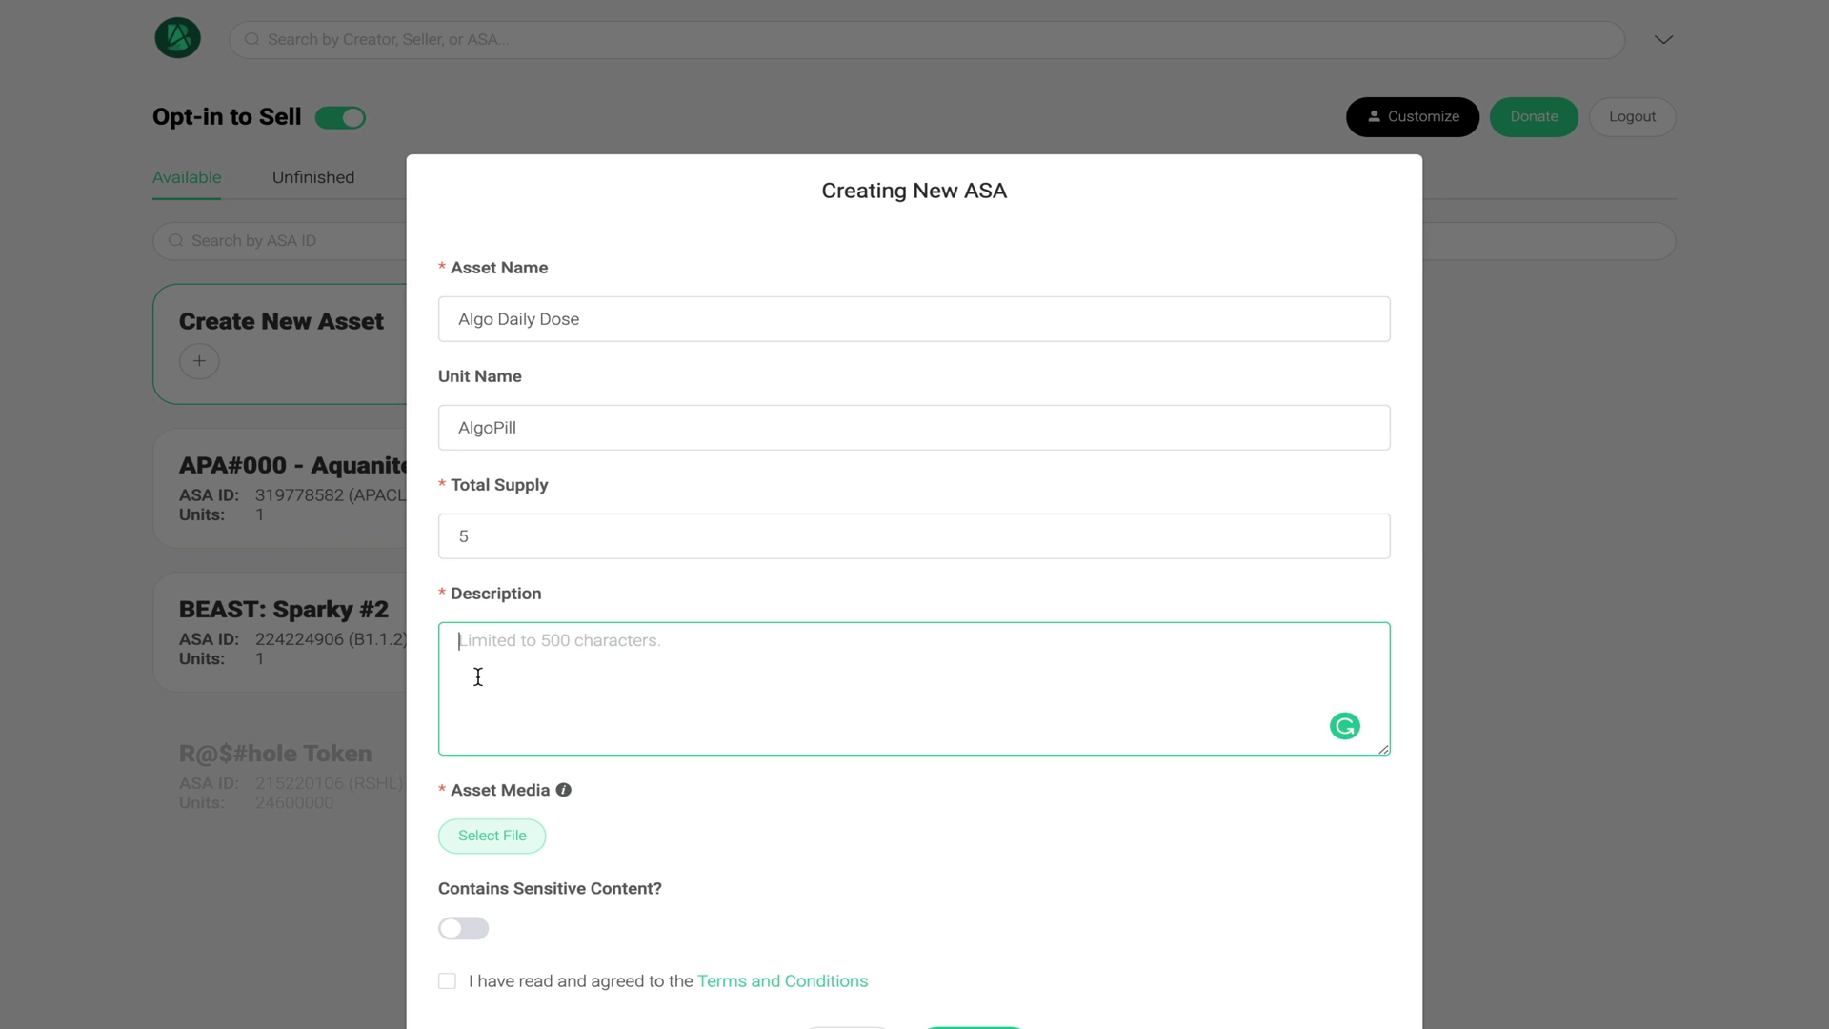
type("T")
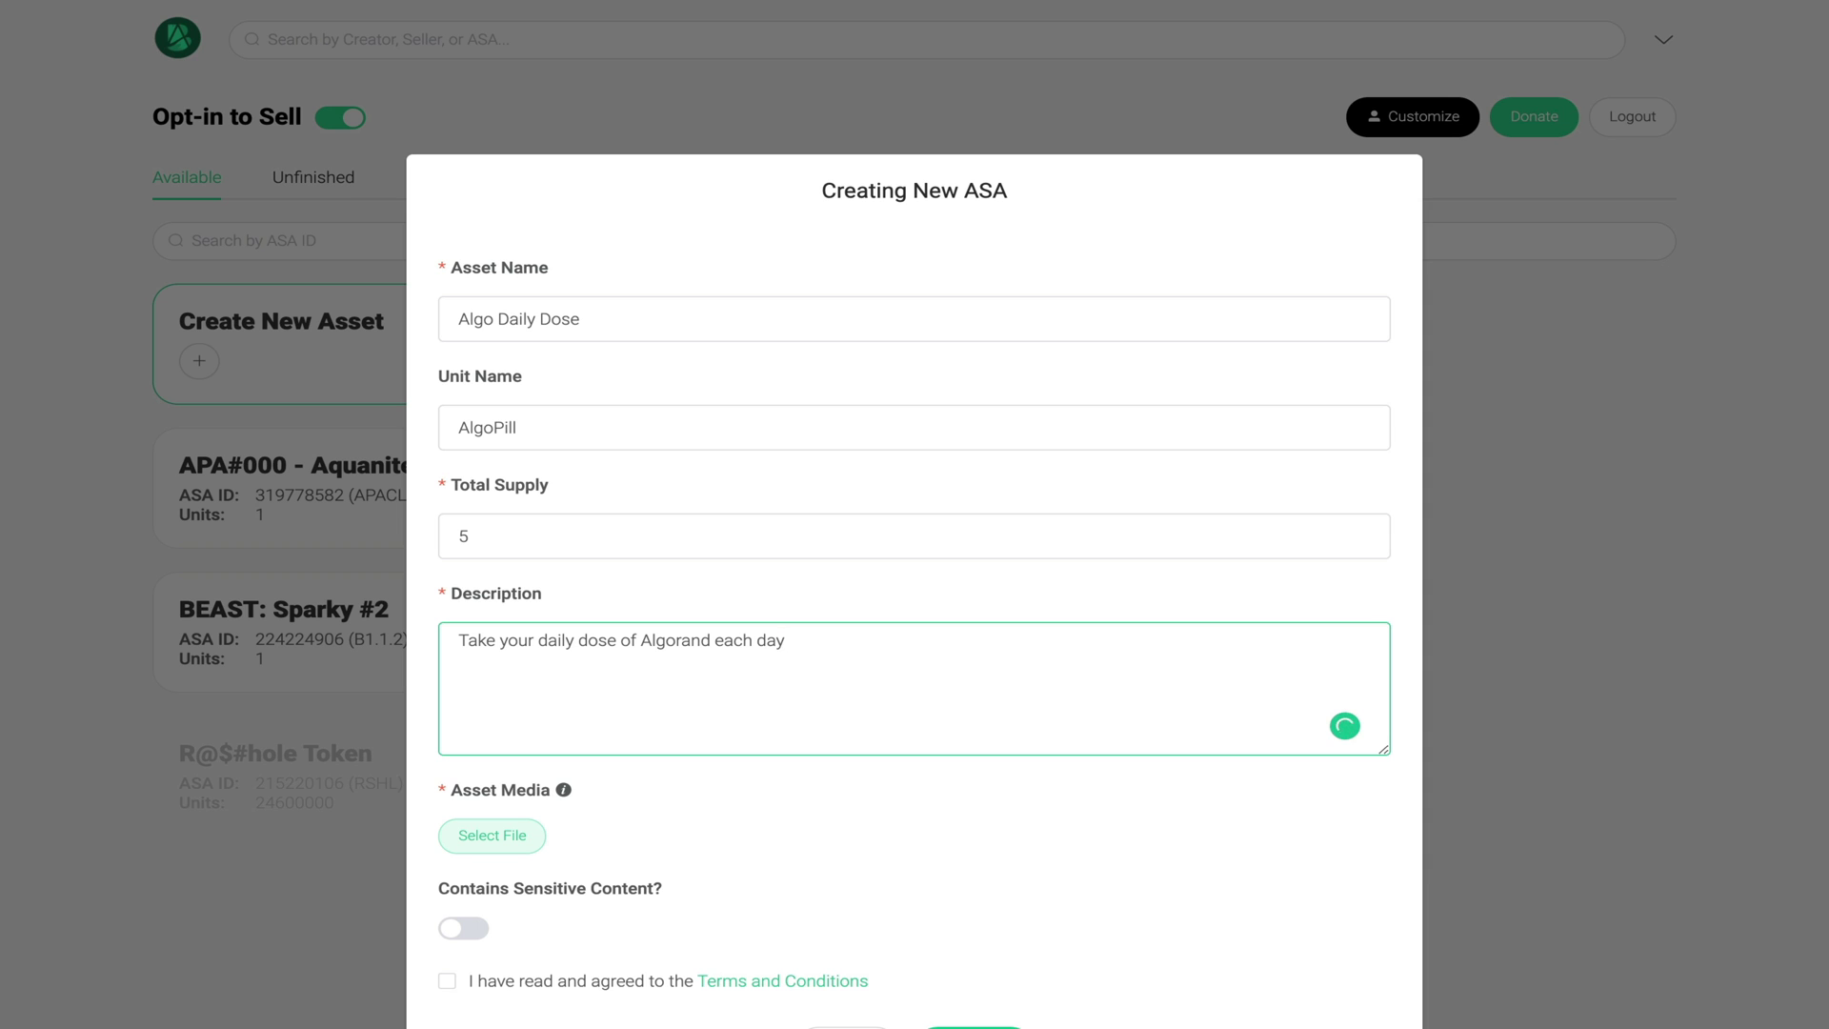
scroll(915, 524, "down", 2)
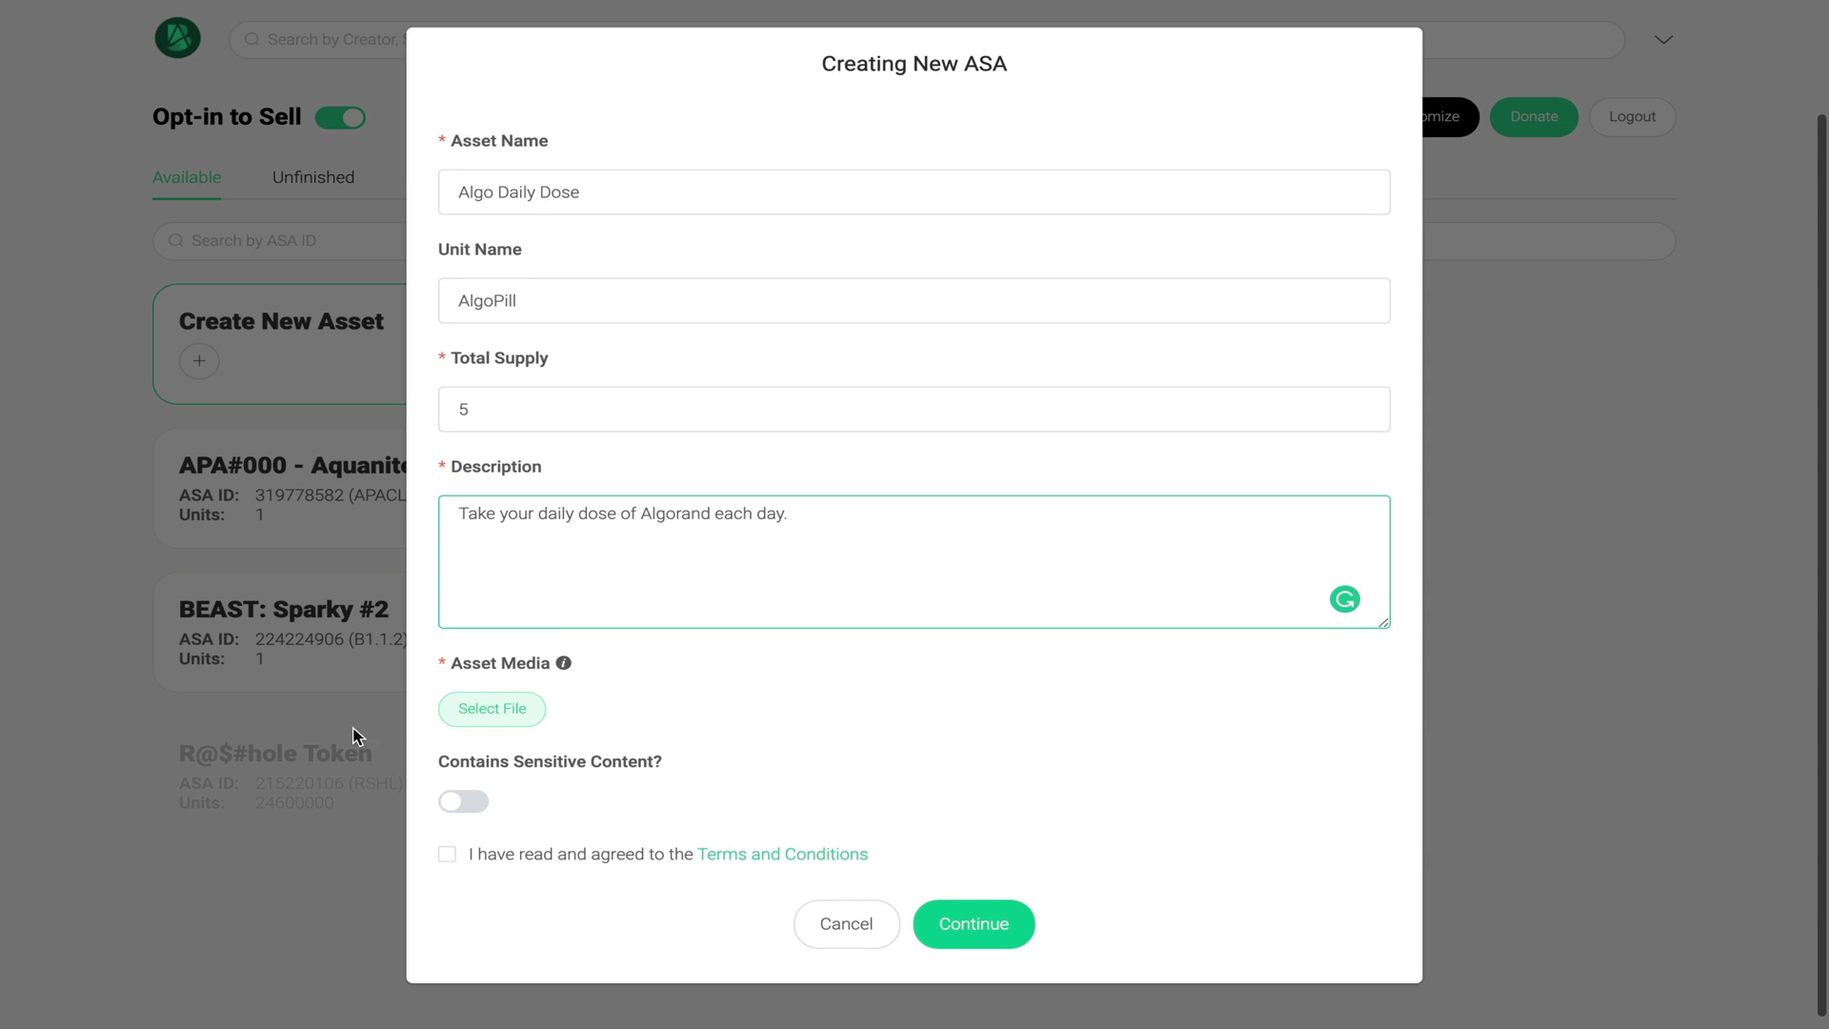
Attach Algo Daily Dose.mp4 as the asset media, accept the terms and submit.
left_click(481, 712)
left_click(644, 398)
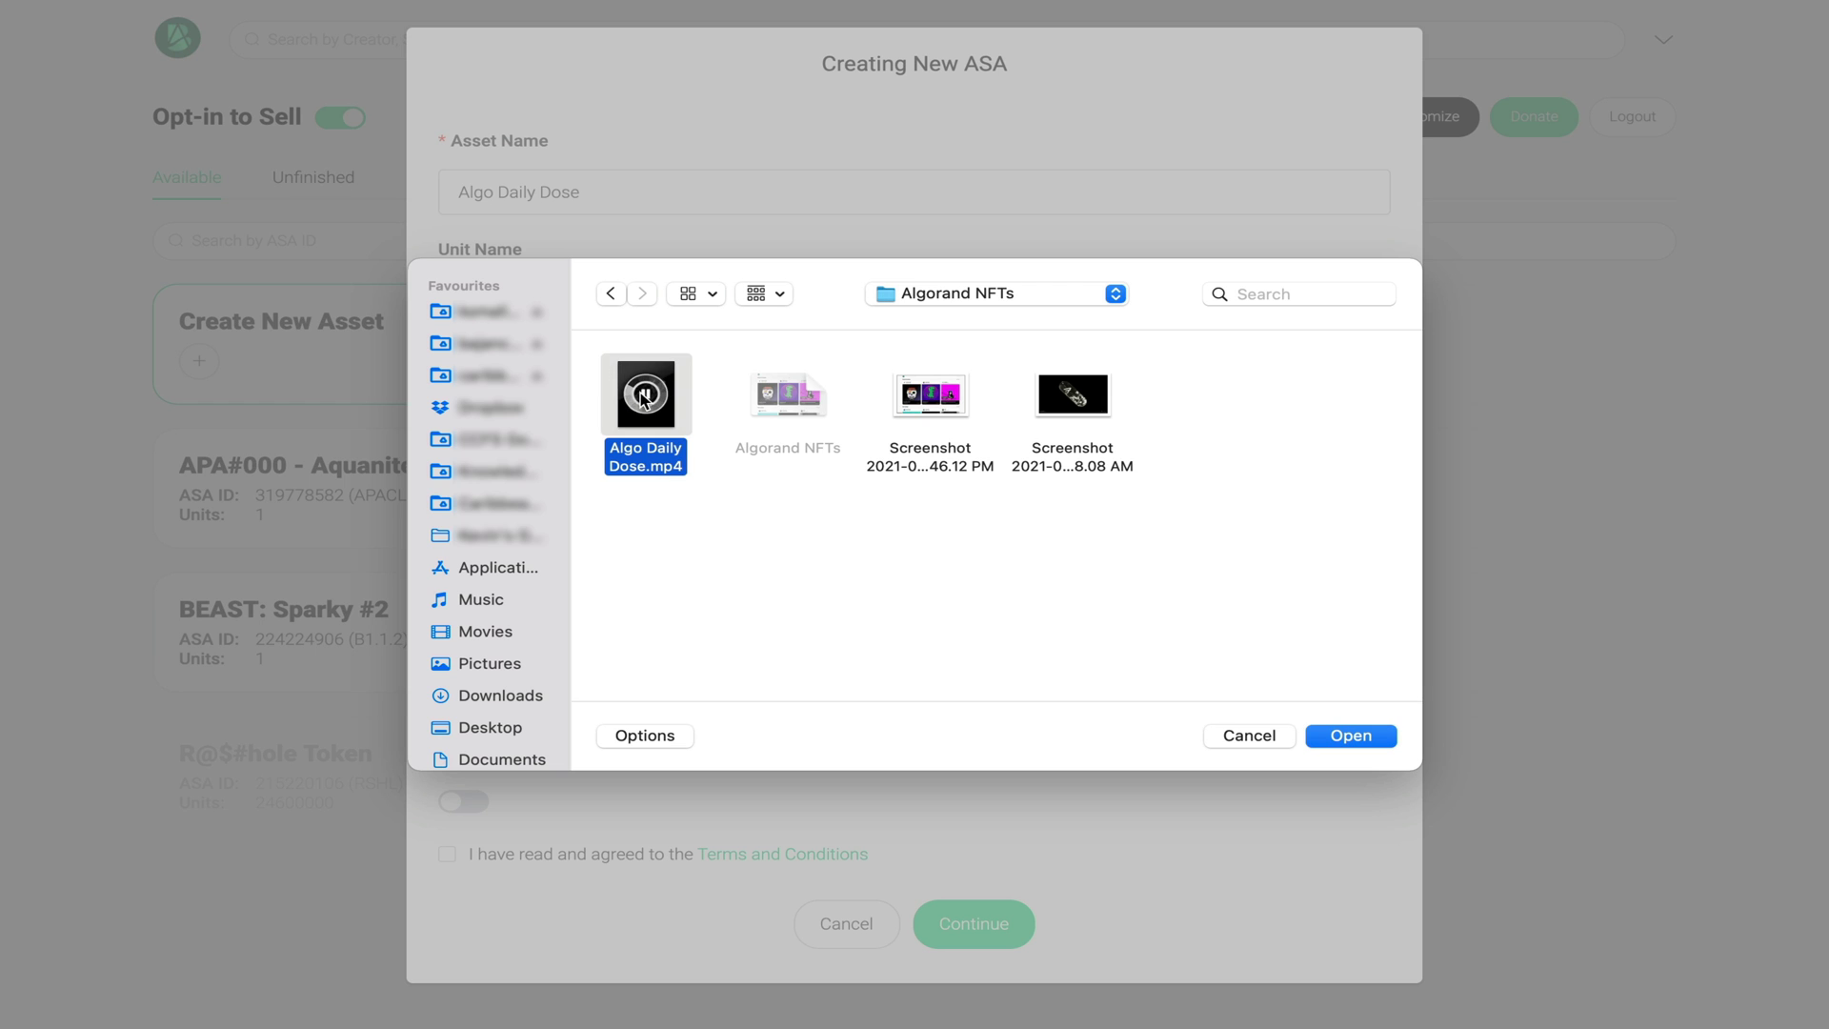
left_click(1364, 742)
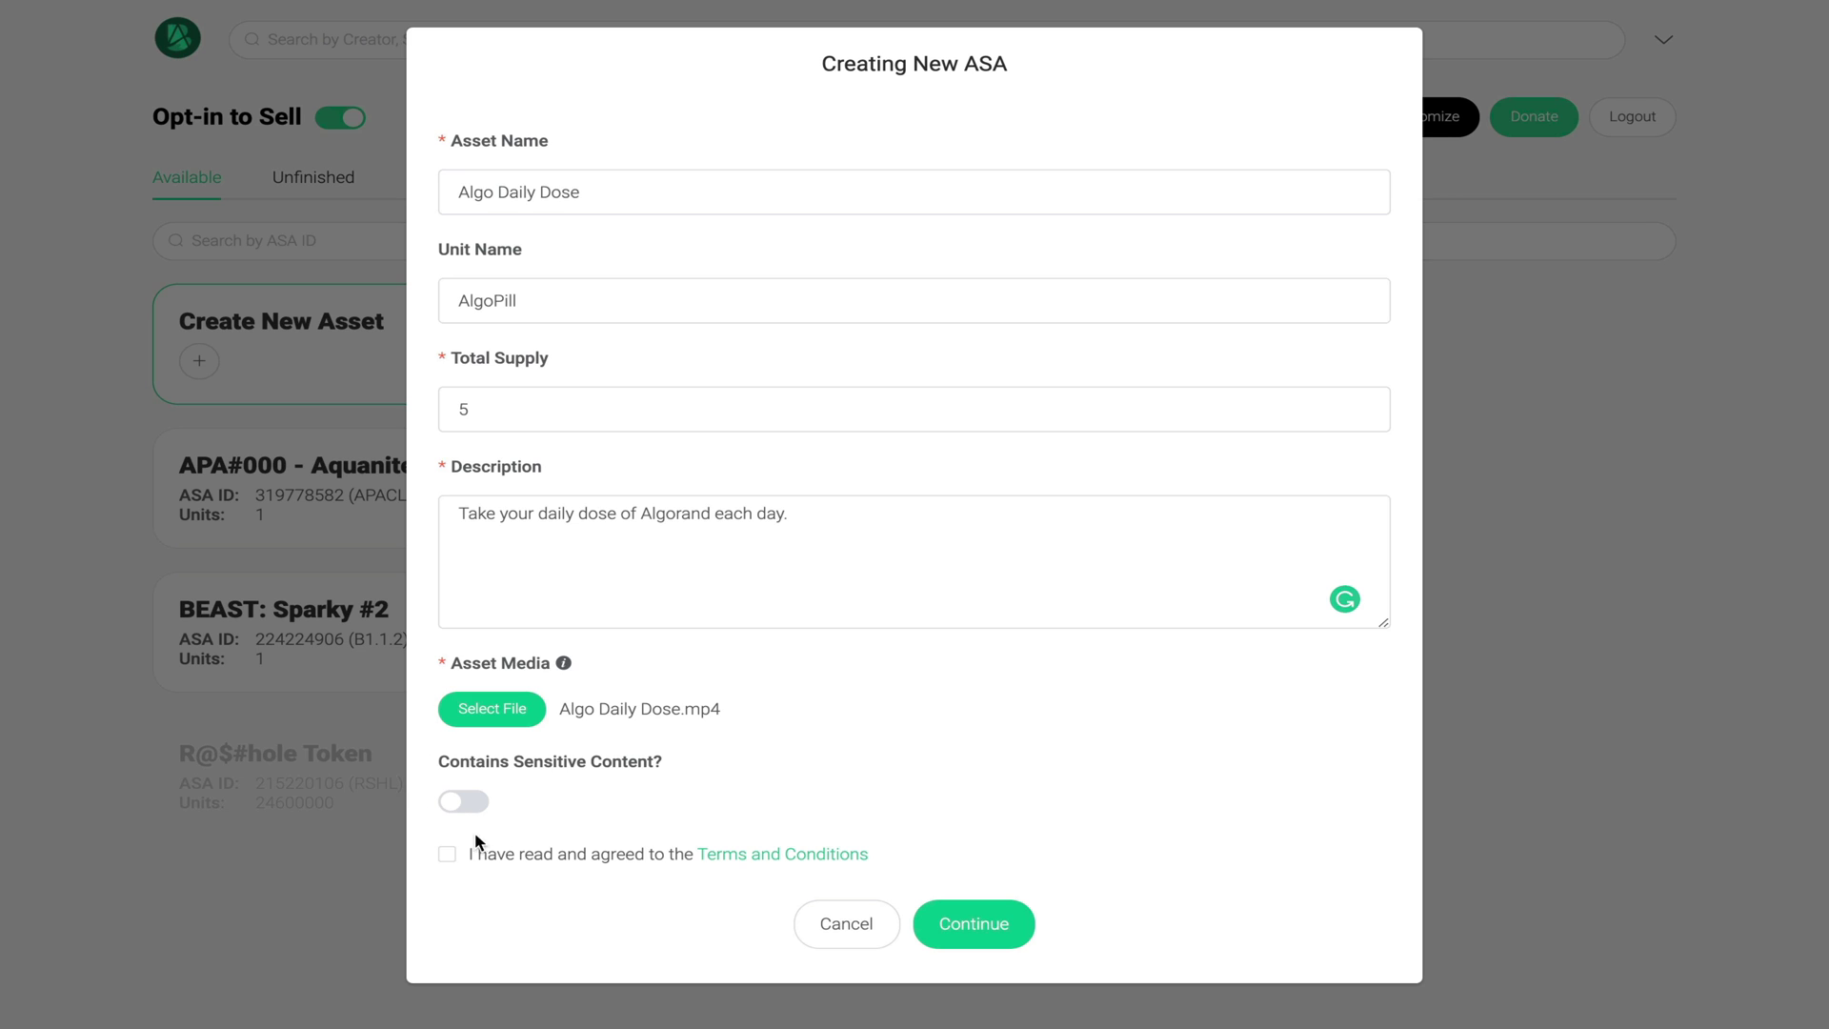
left_click(447, 855)
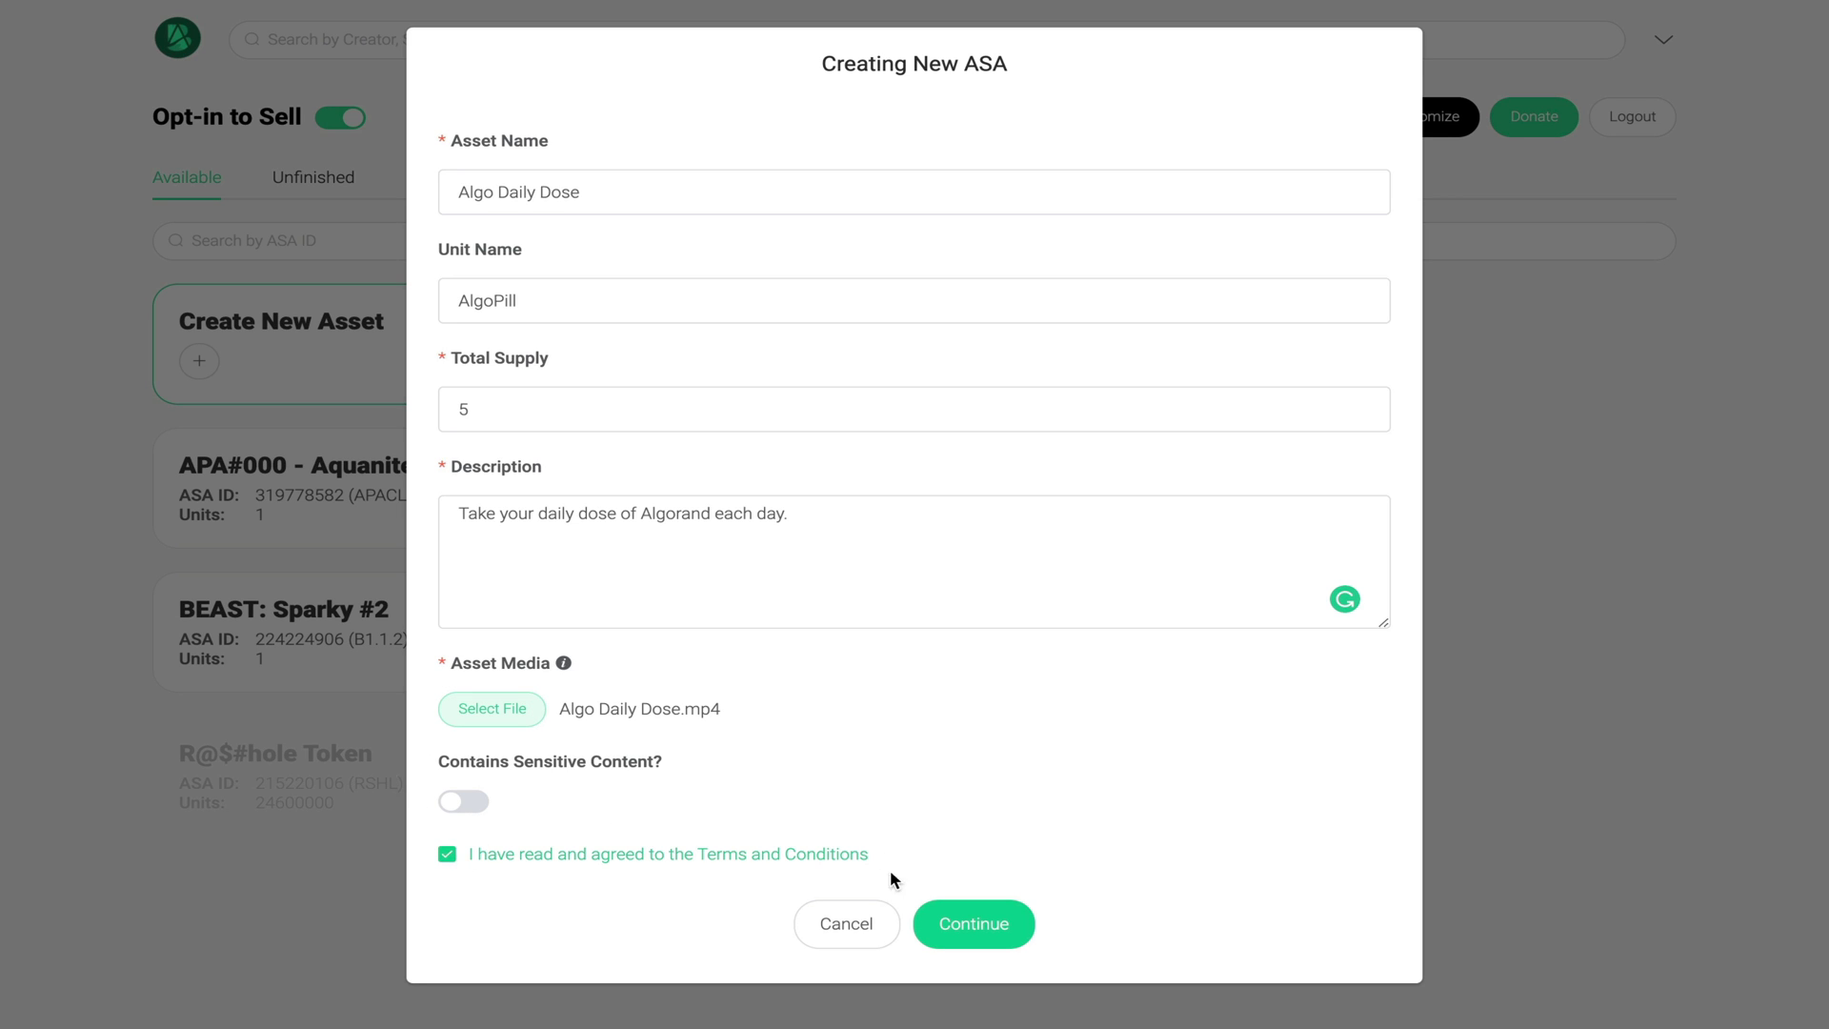
left_click(979, 924)
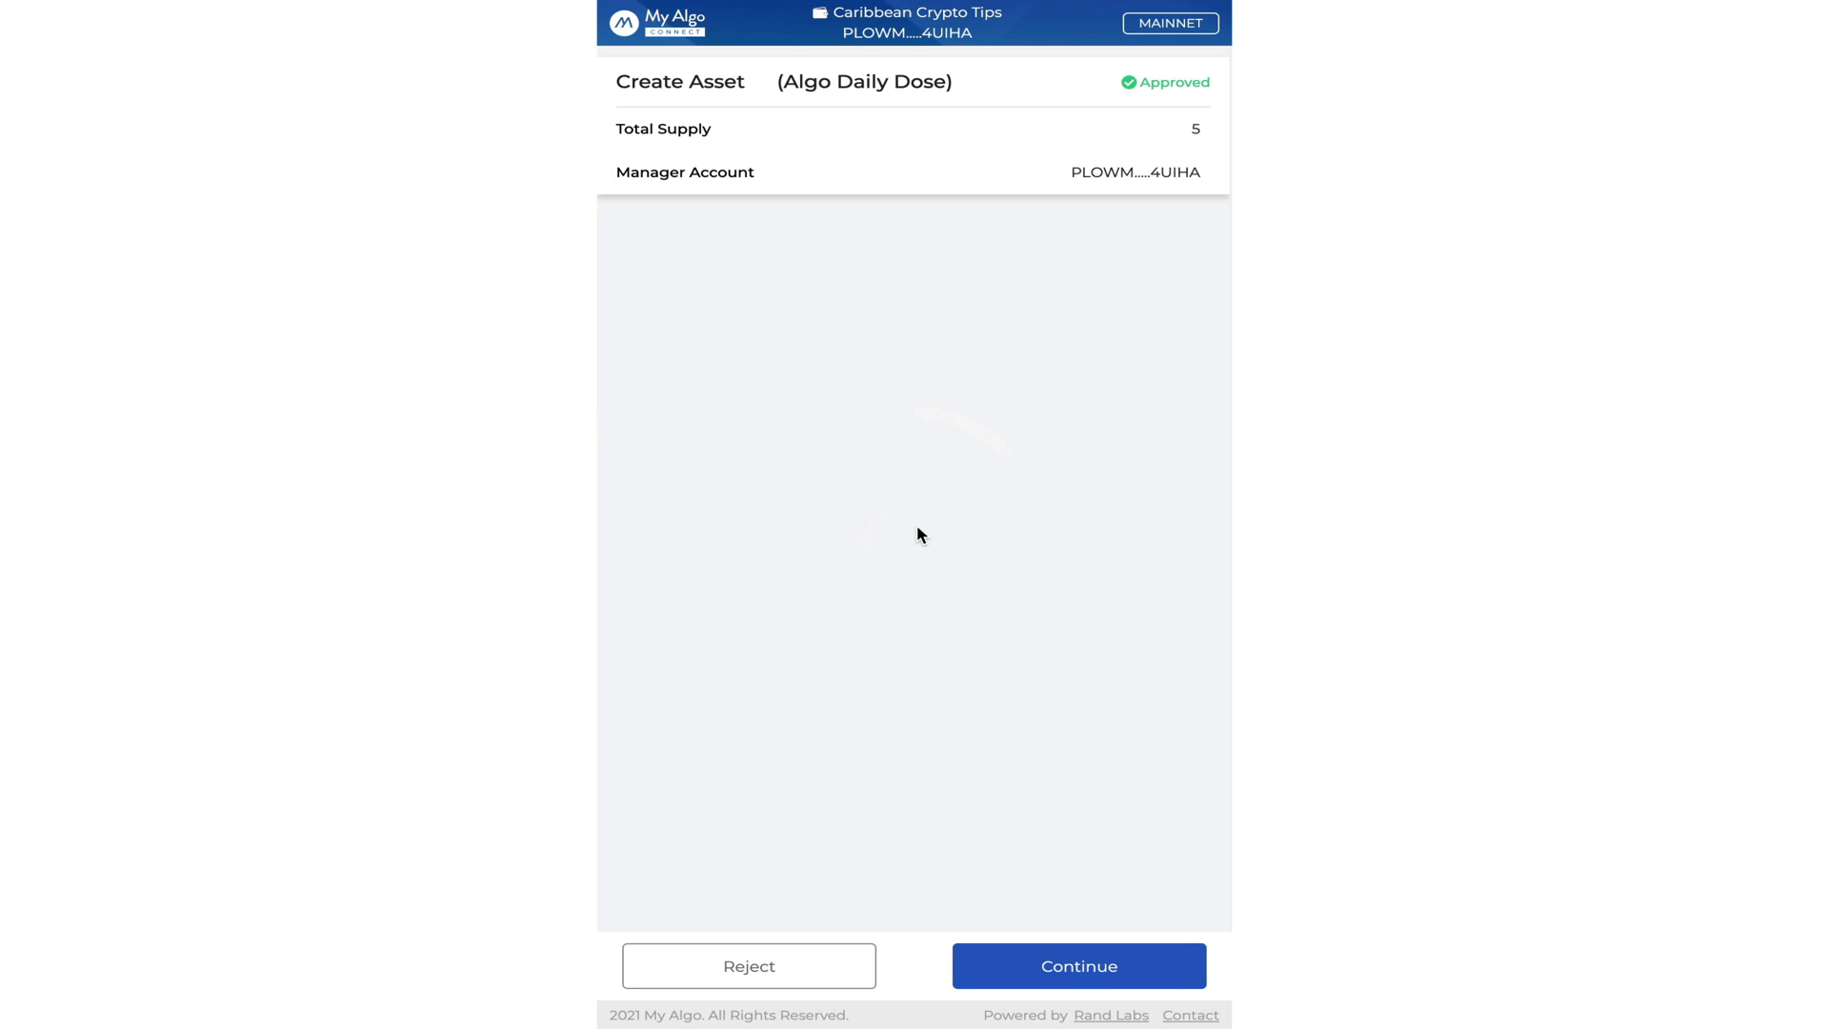
Sign the Algo Daily Dose creation in My Algo with the wallet password.
left_click(1086, 967)
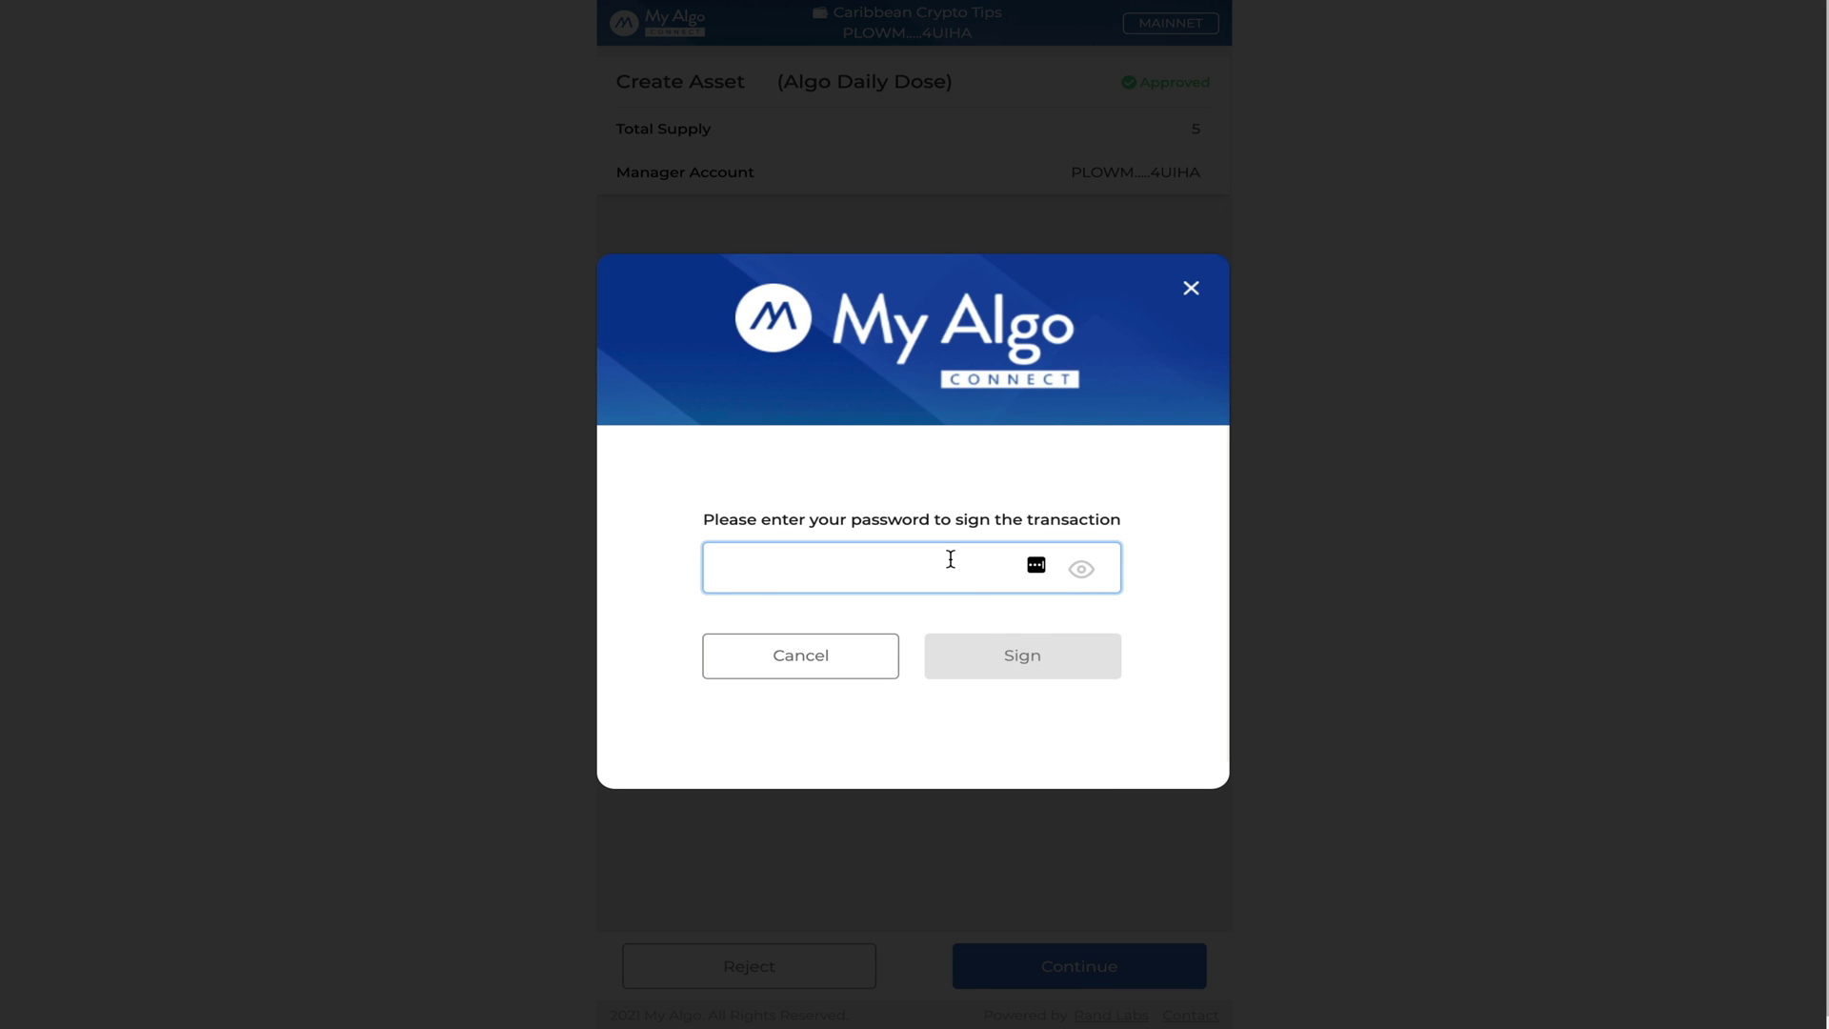
key("ctrl+v")
key("Return")
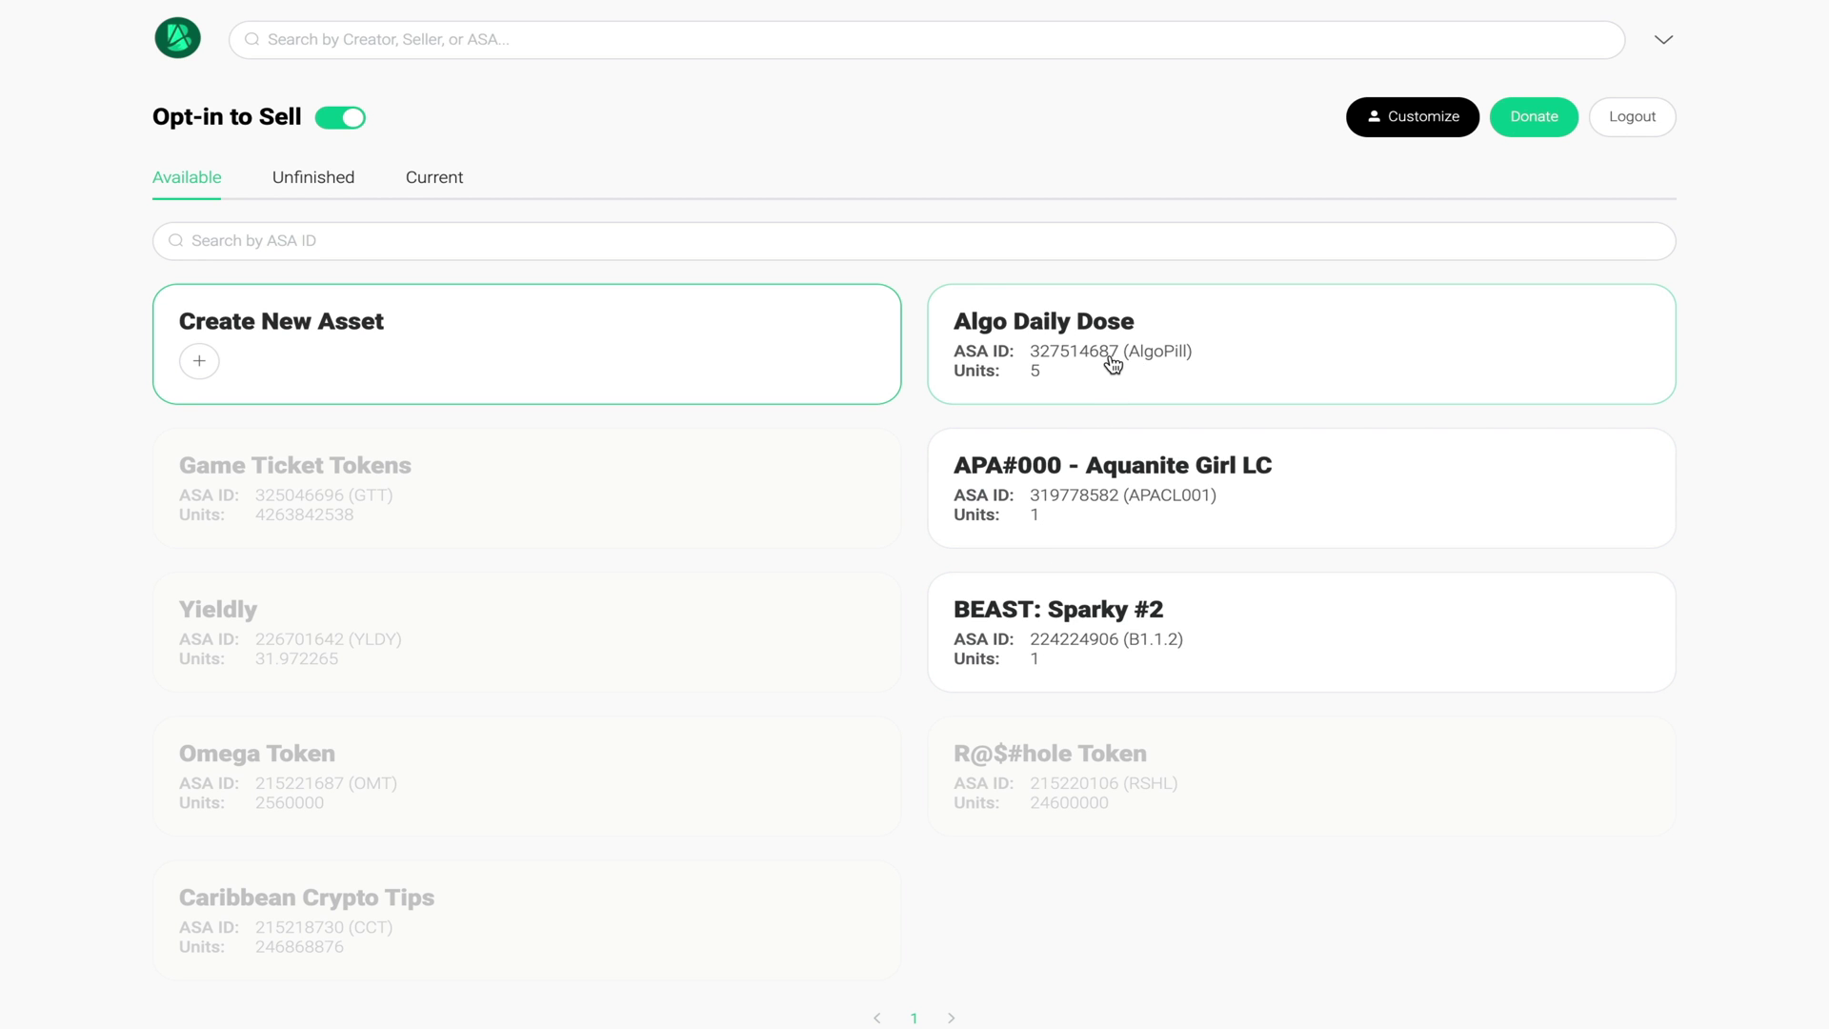
Set up an automatic Algo Daily Dose listing: quantity 3, limit 1 per order, 10 ALGO each.
left_click(1111, 362)
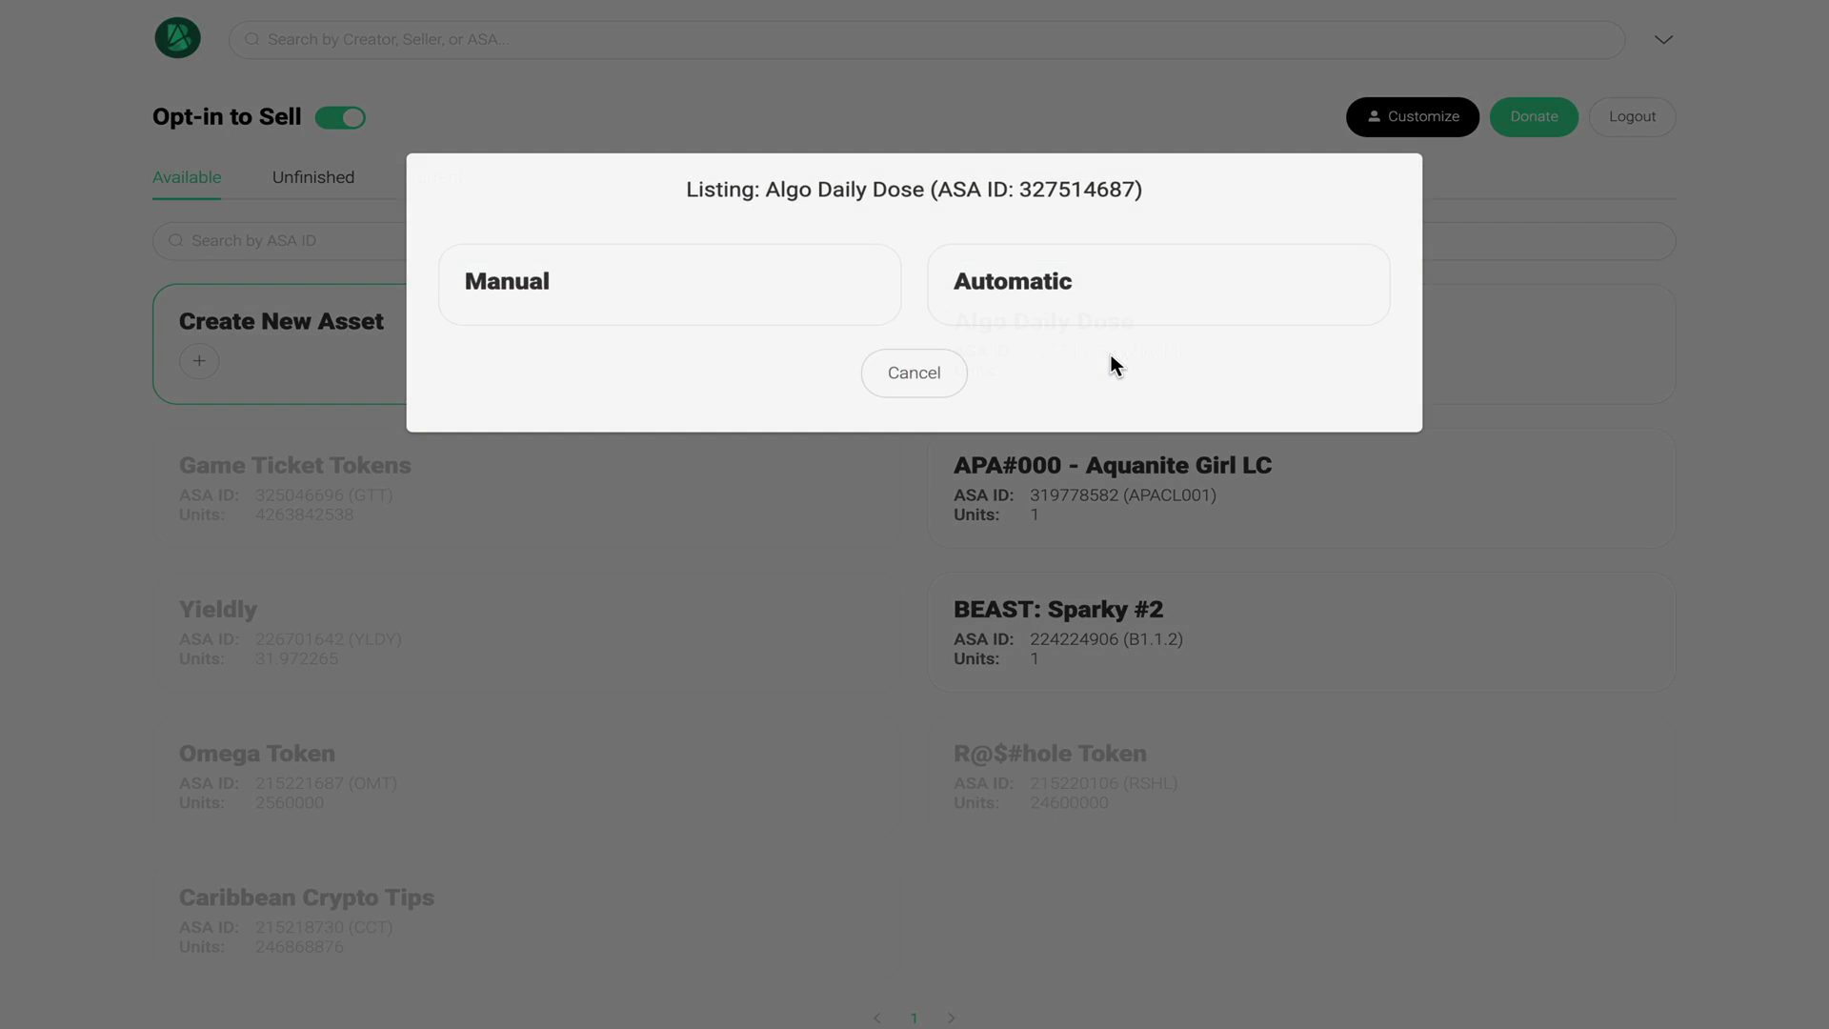
left_click(1059, 310)
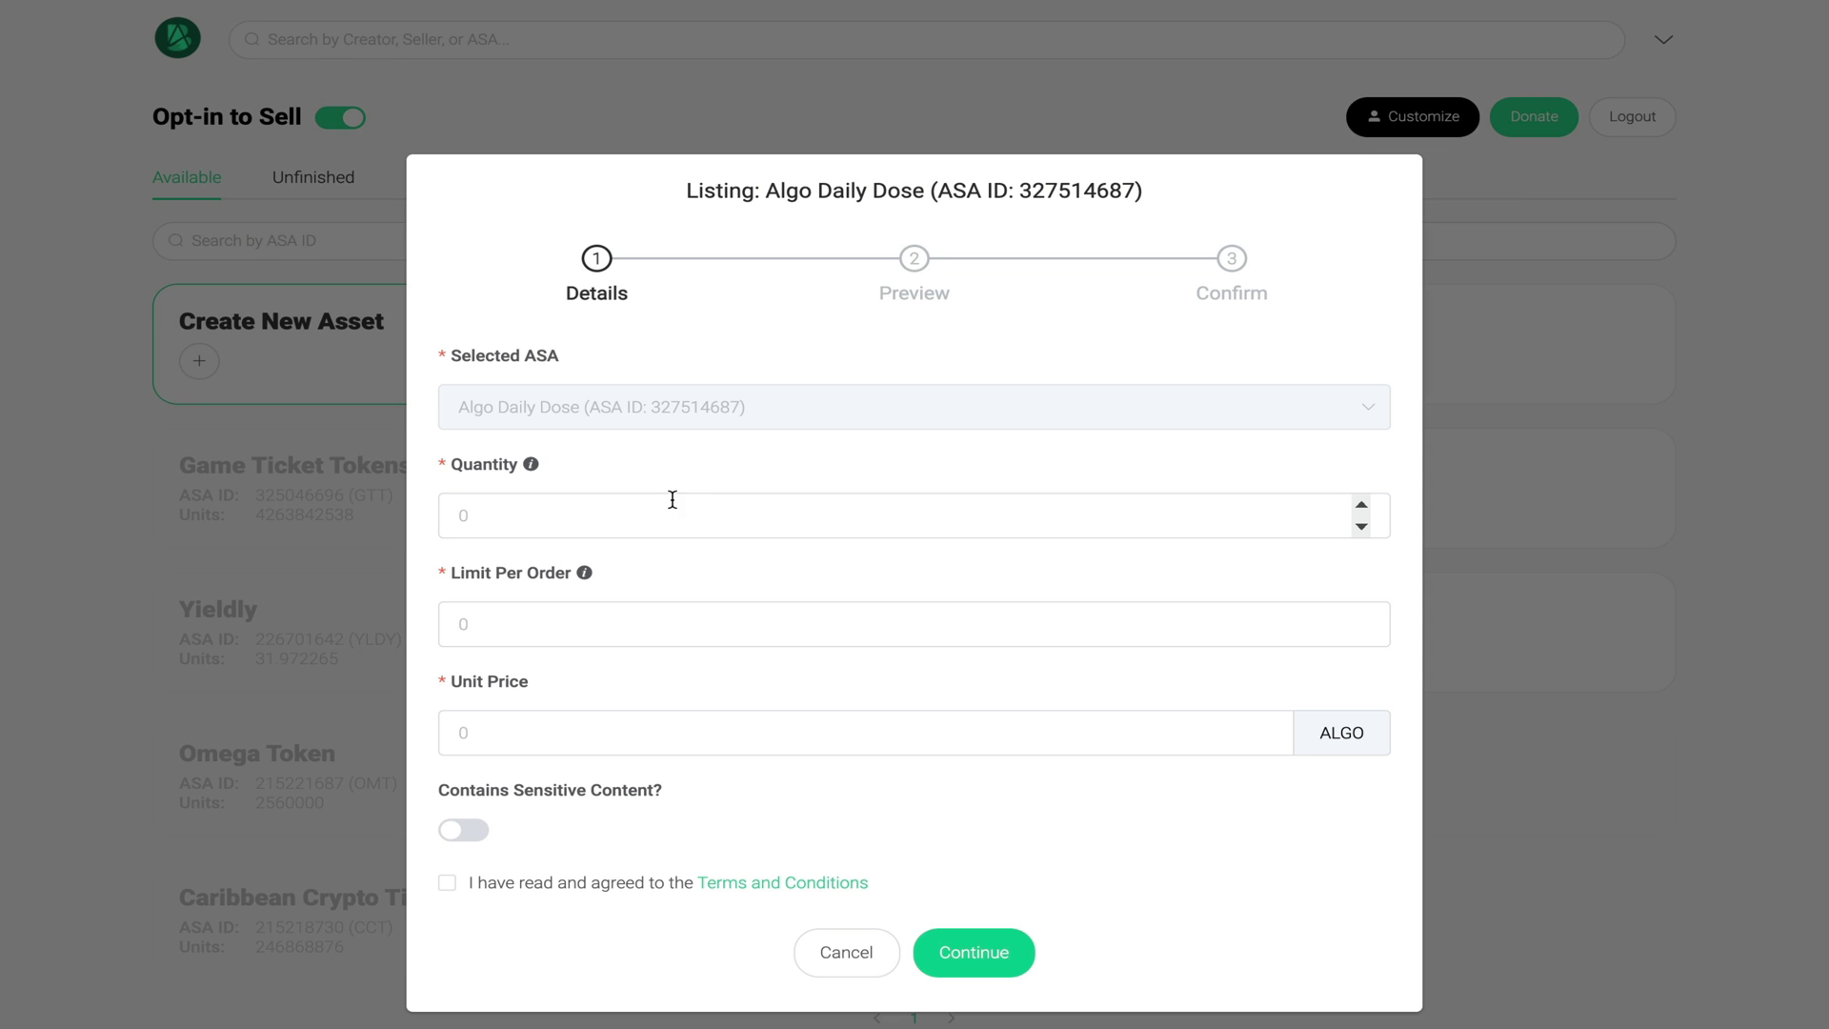
left_click(641, 513)
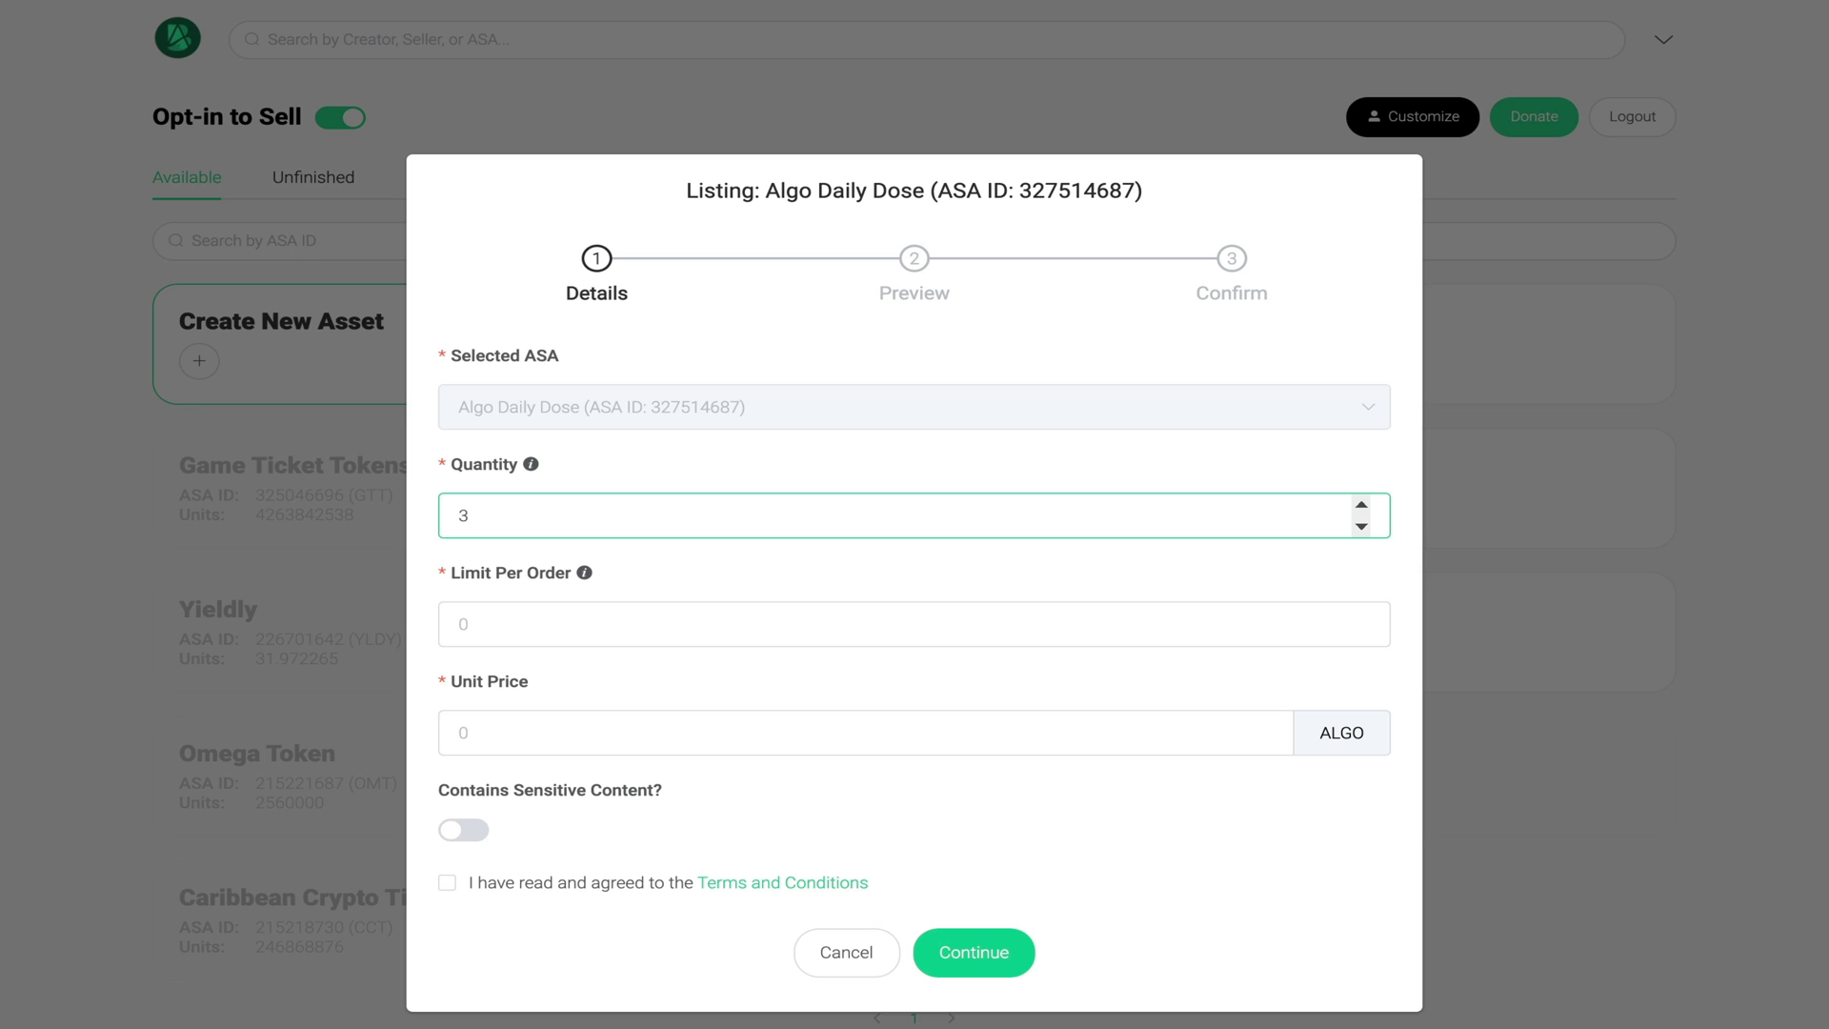
left_click(518, 626)
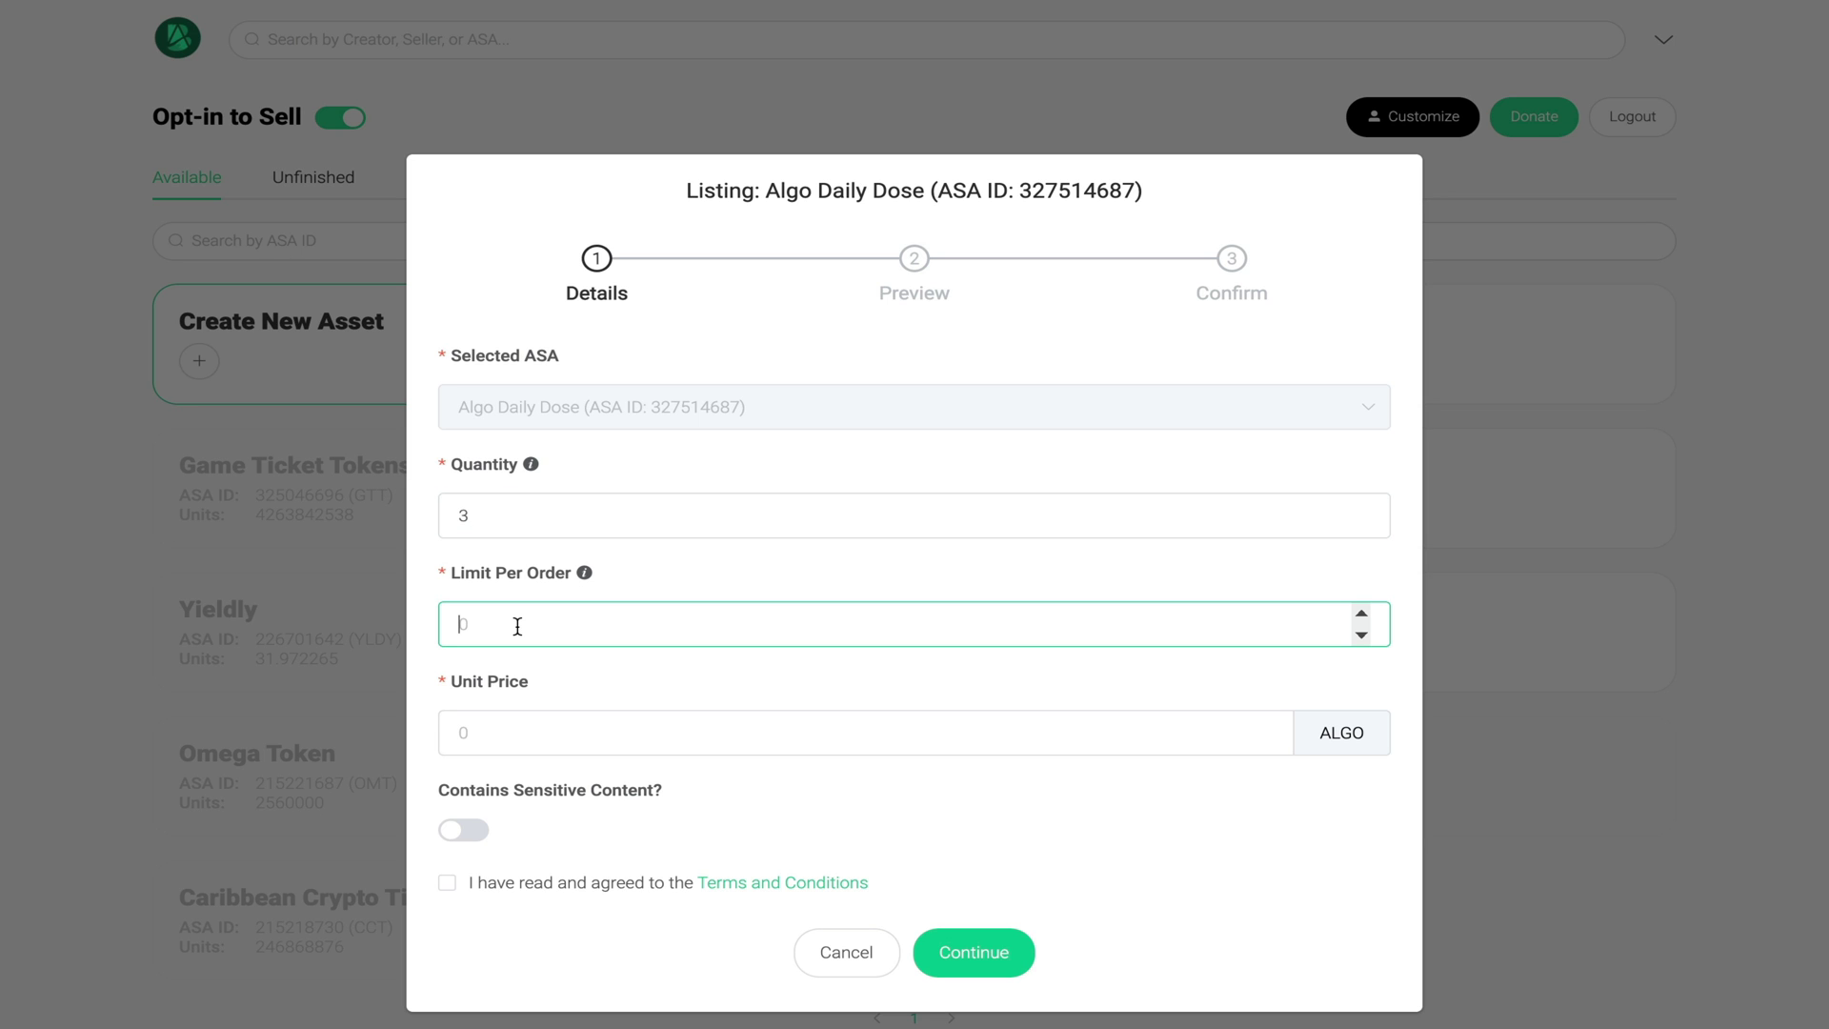
left_click(479, 733)
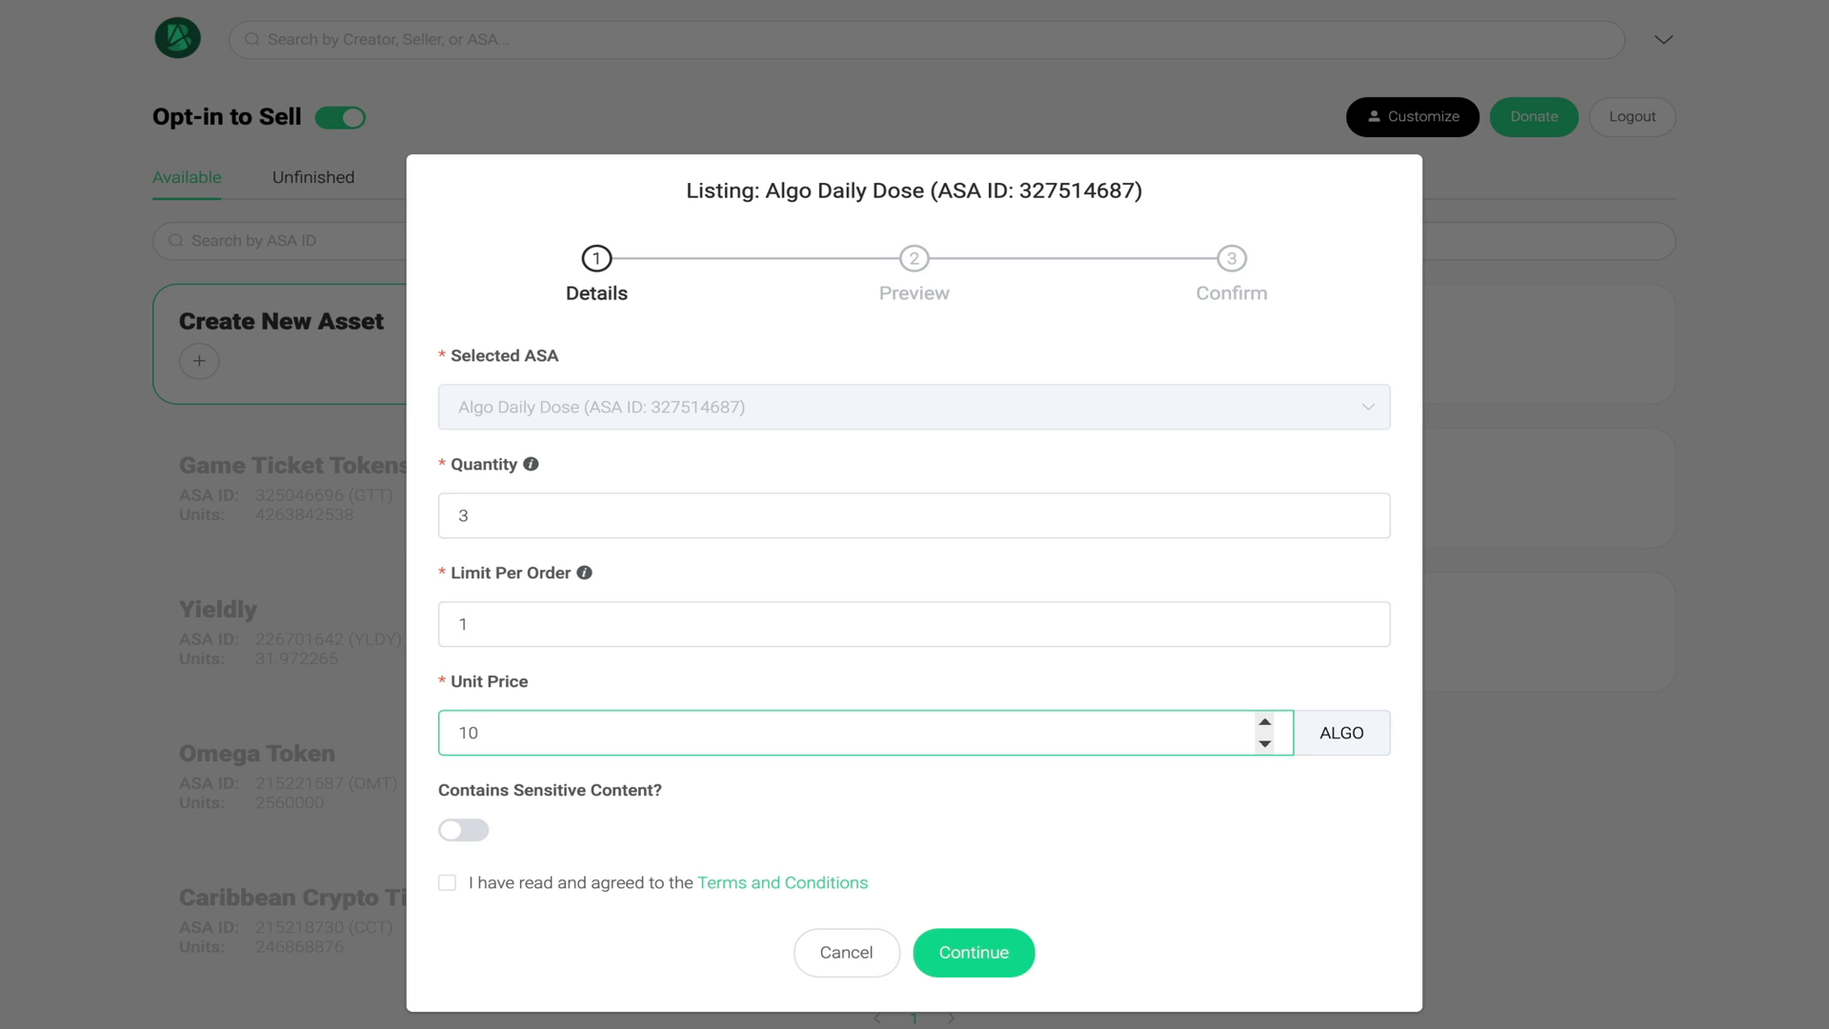
type("10")
Accept the terms and confirm the listing through the preview.
left_click(446, 882)
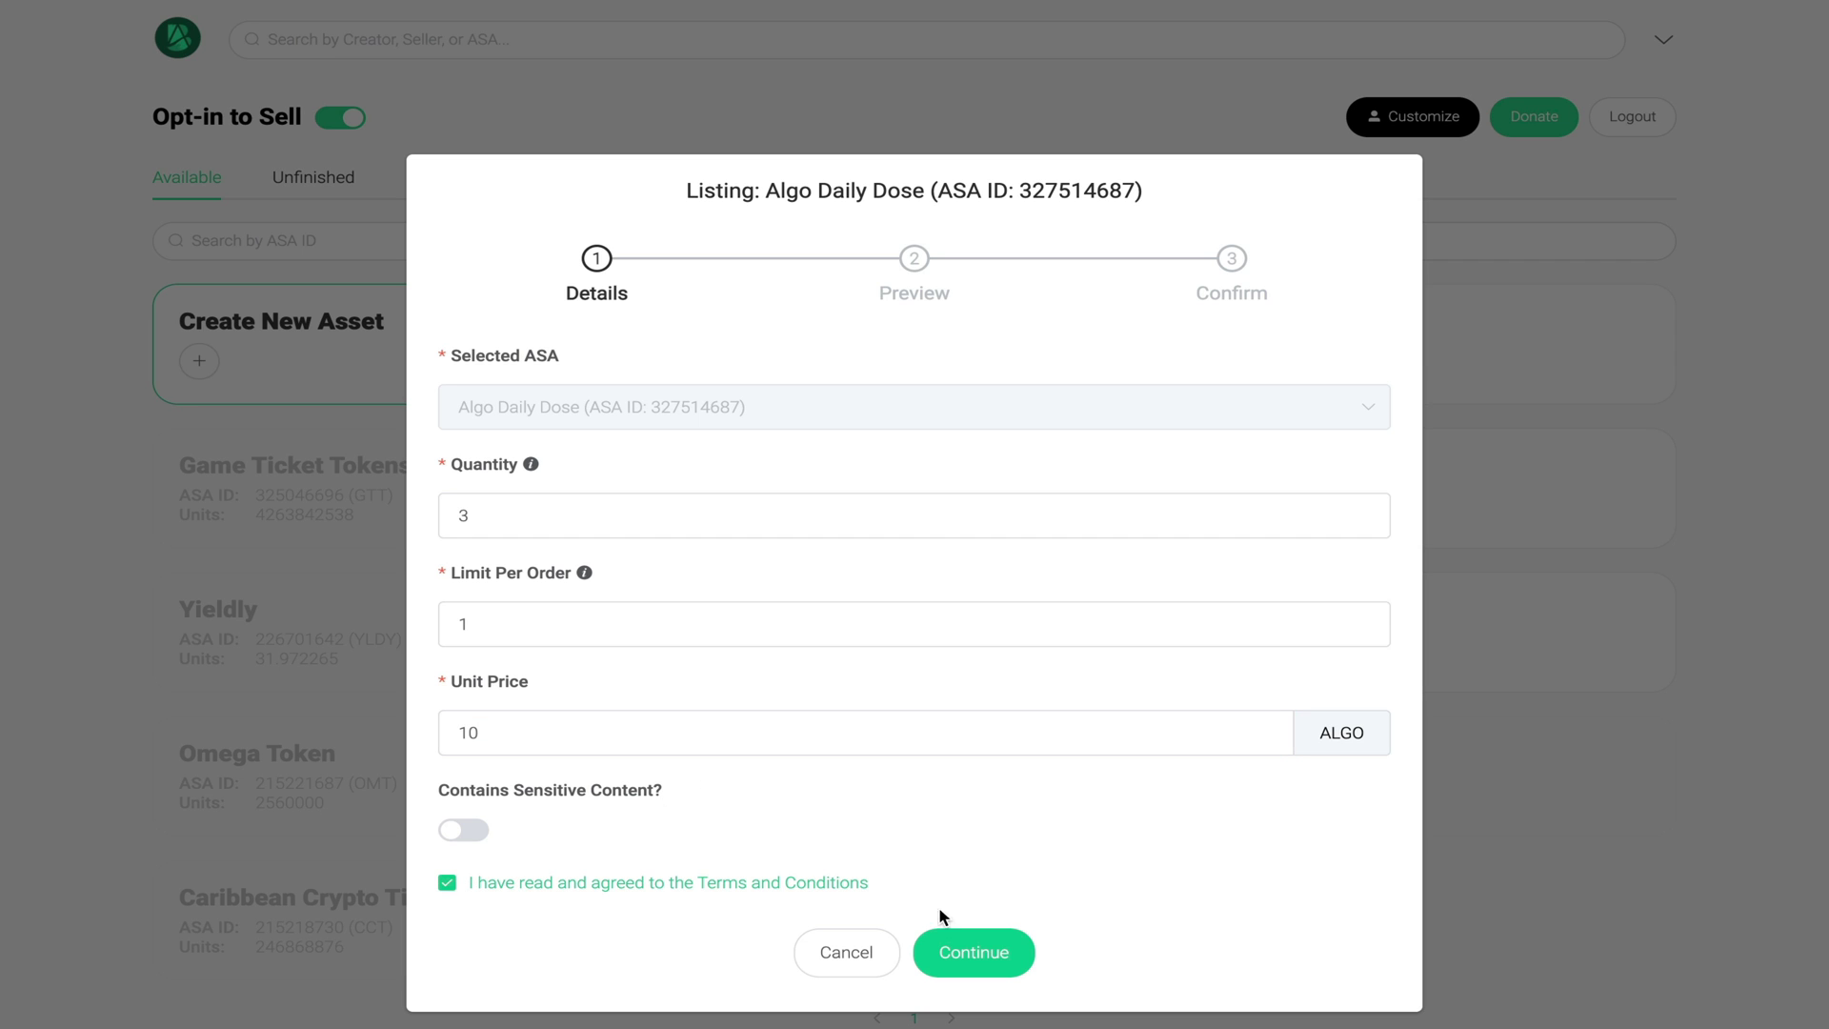
left_click(981, 961)
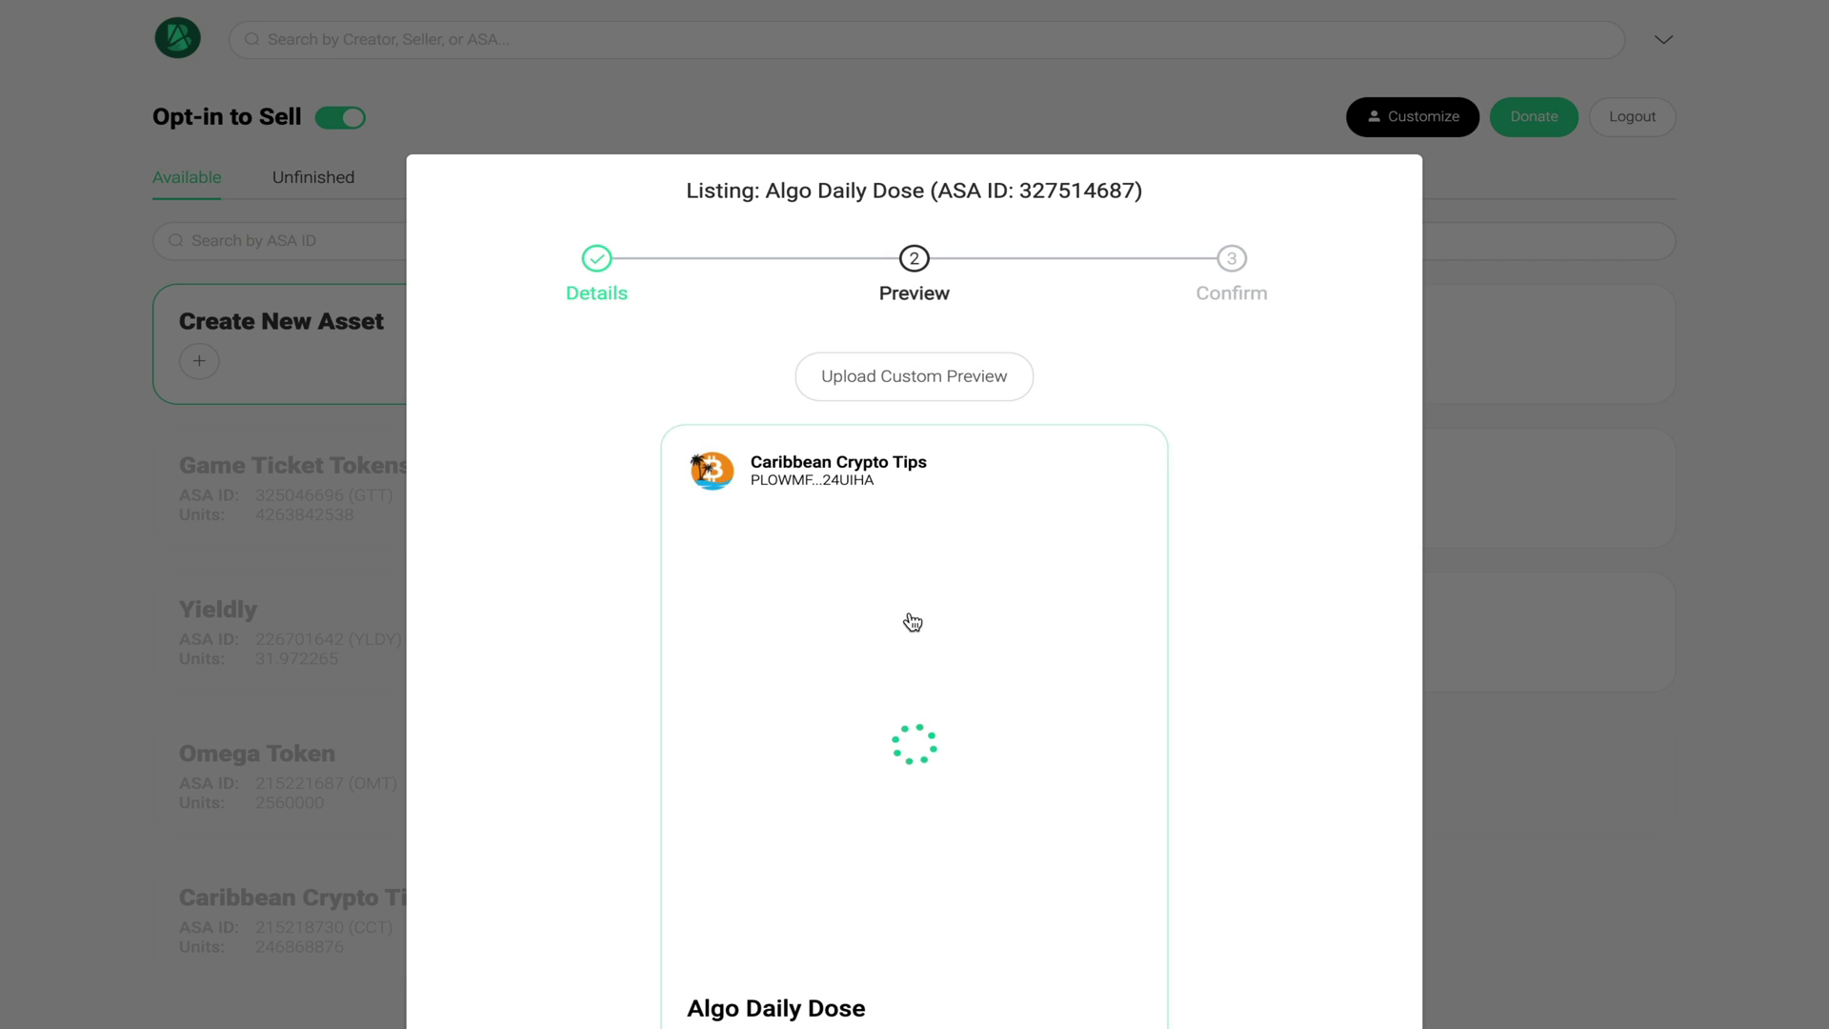
scroll(912, 622, "down", 4)
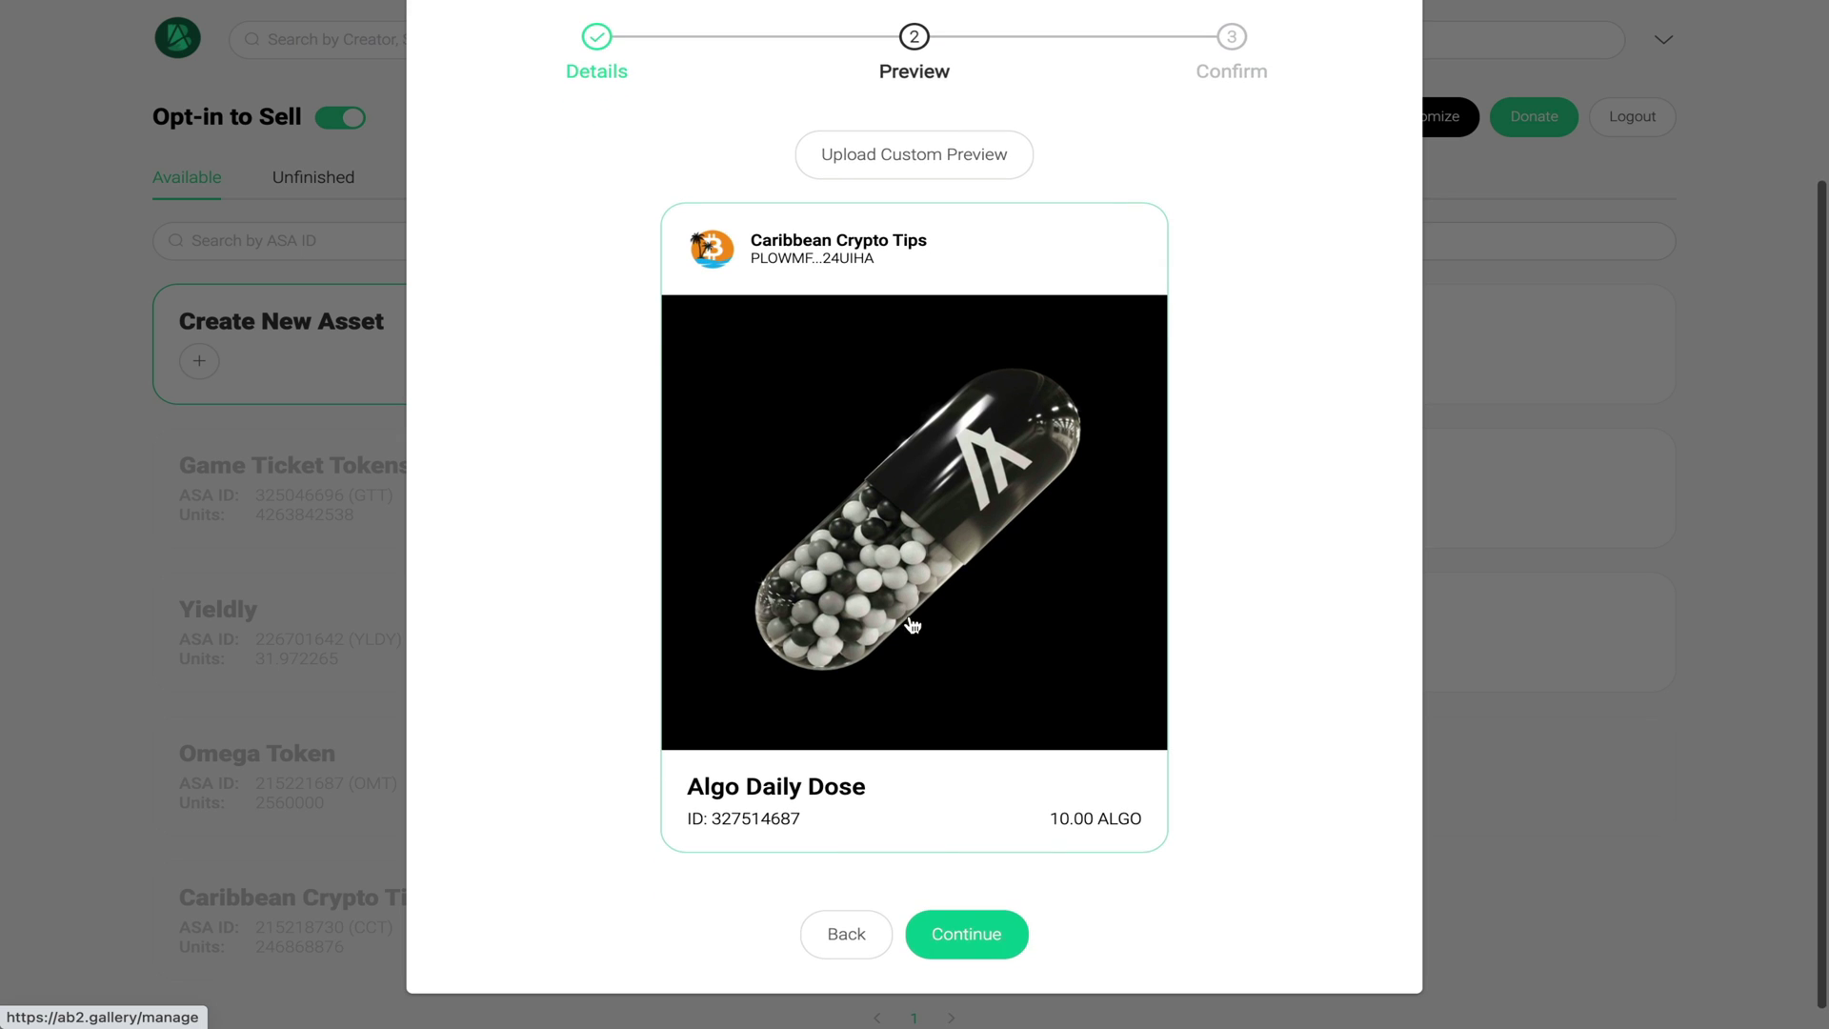
left_click(950, 917)
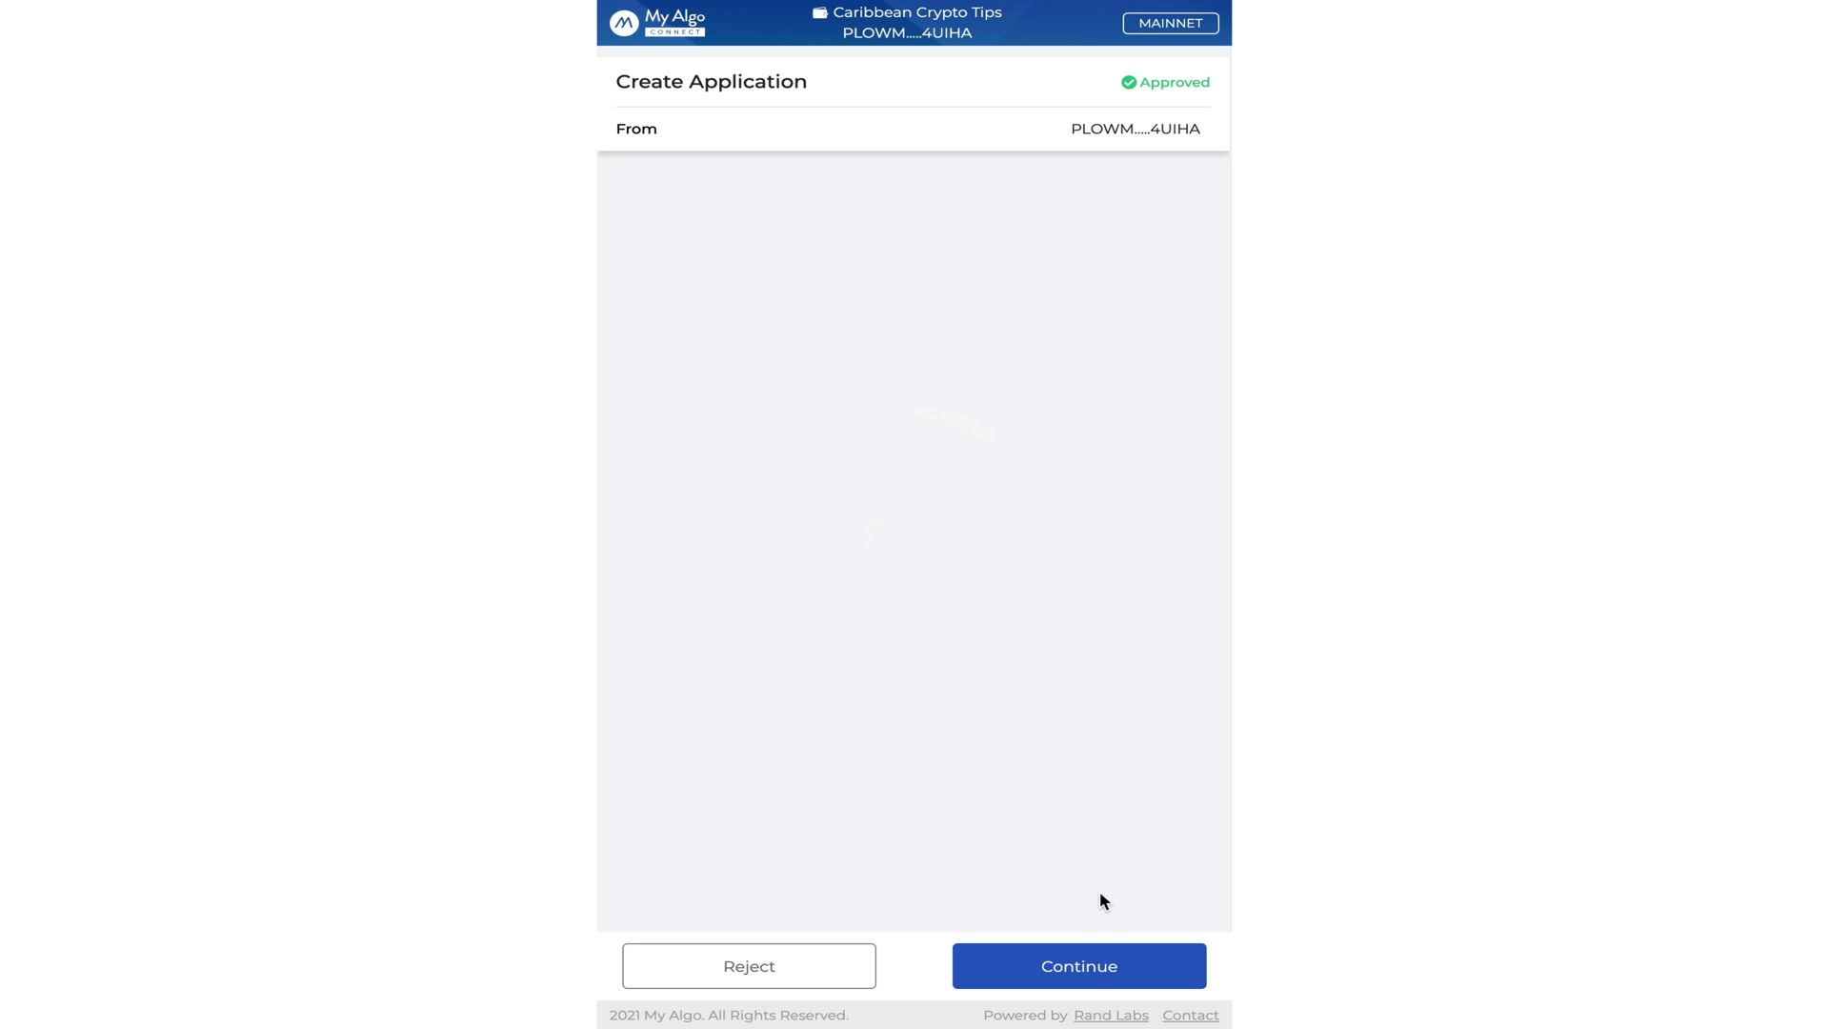
Approve the Create Application transaction for the listing contract in My Algo Connect.
left_click(1091, 965)
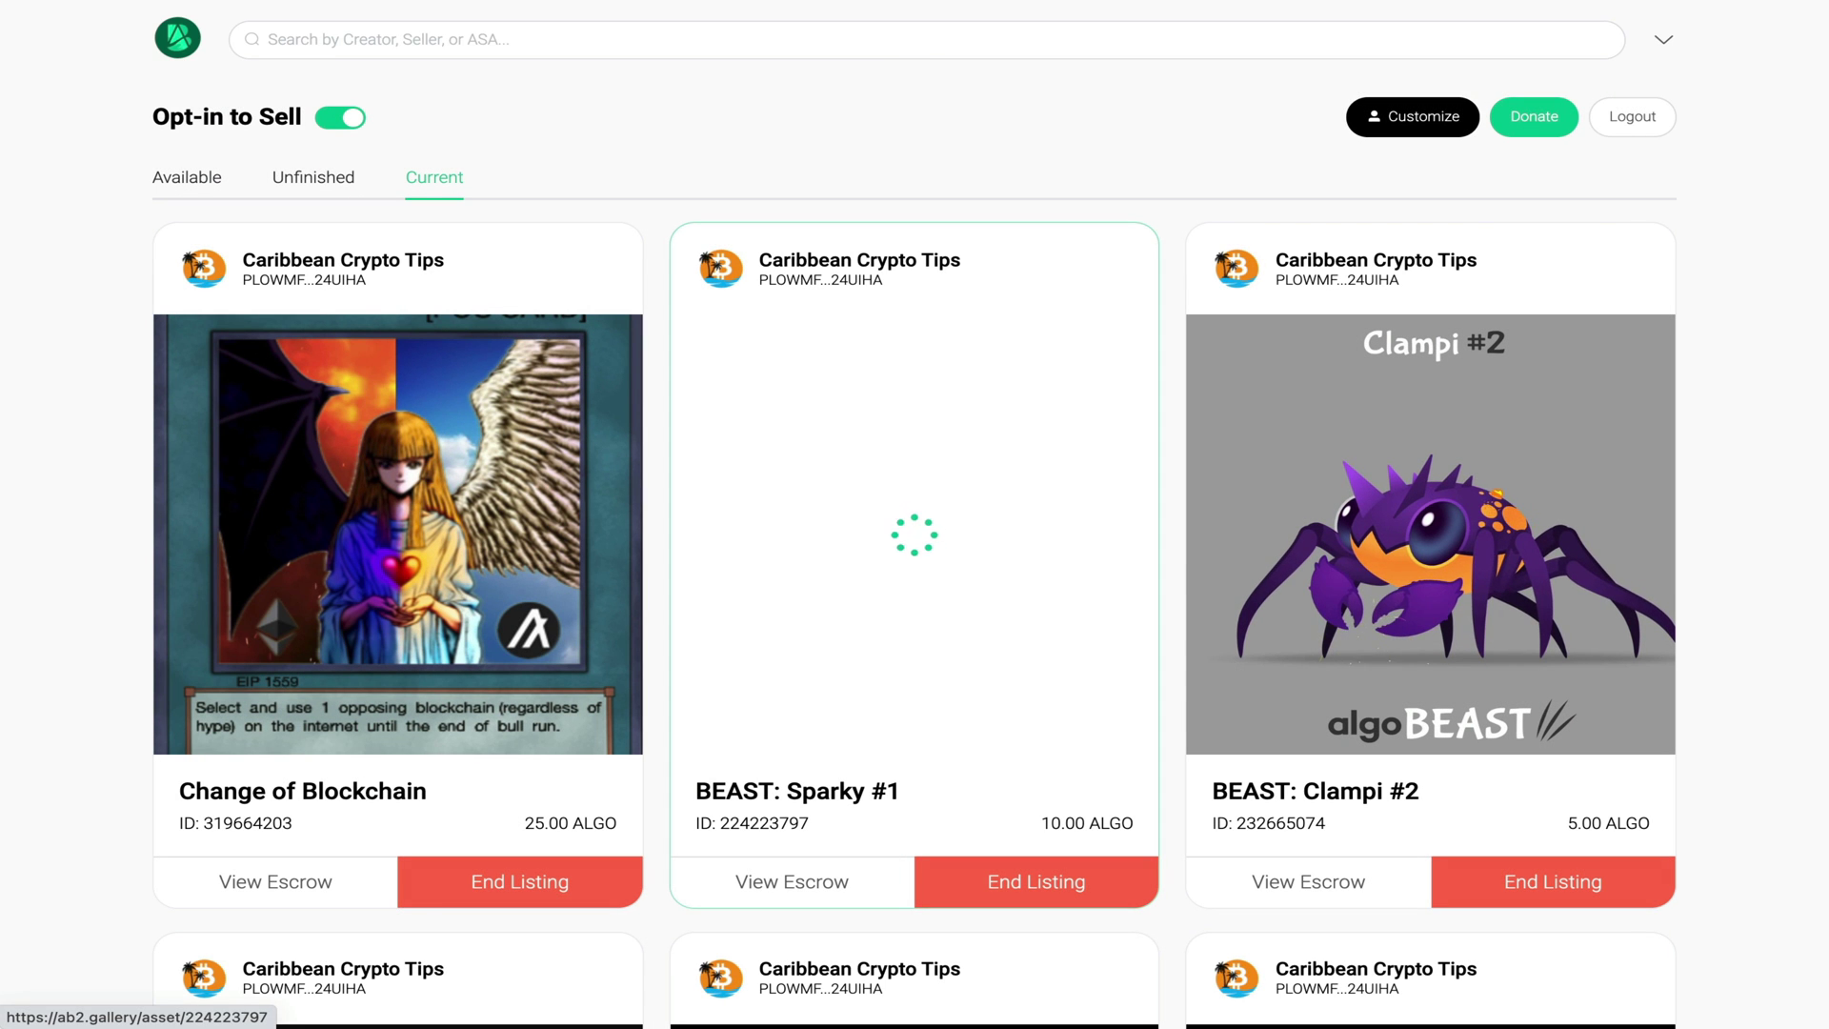
scroll(895, 142, "down", 1)
scroll(895, 142, "down", 4)
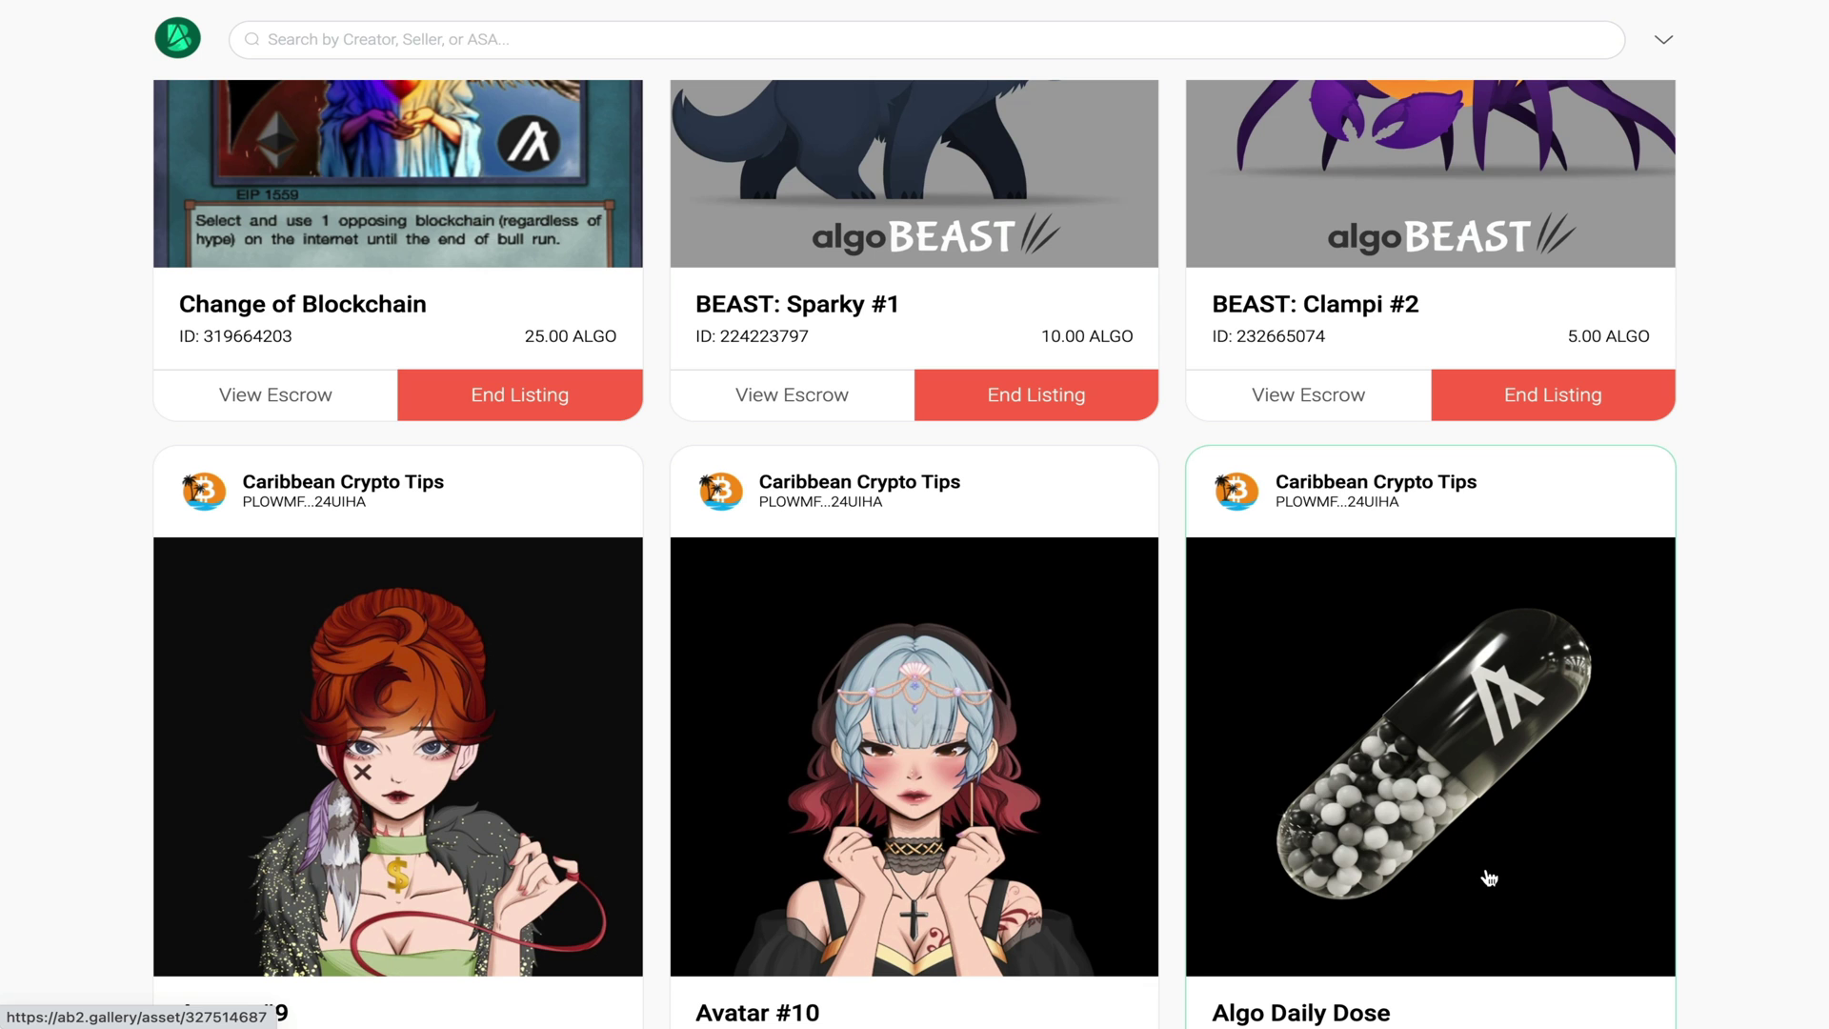
scroll(1489, 878, "up", 5)
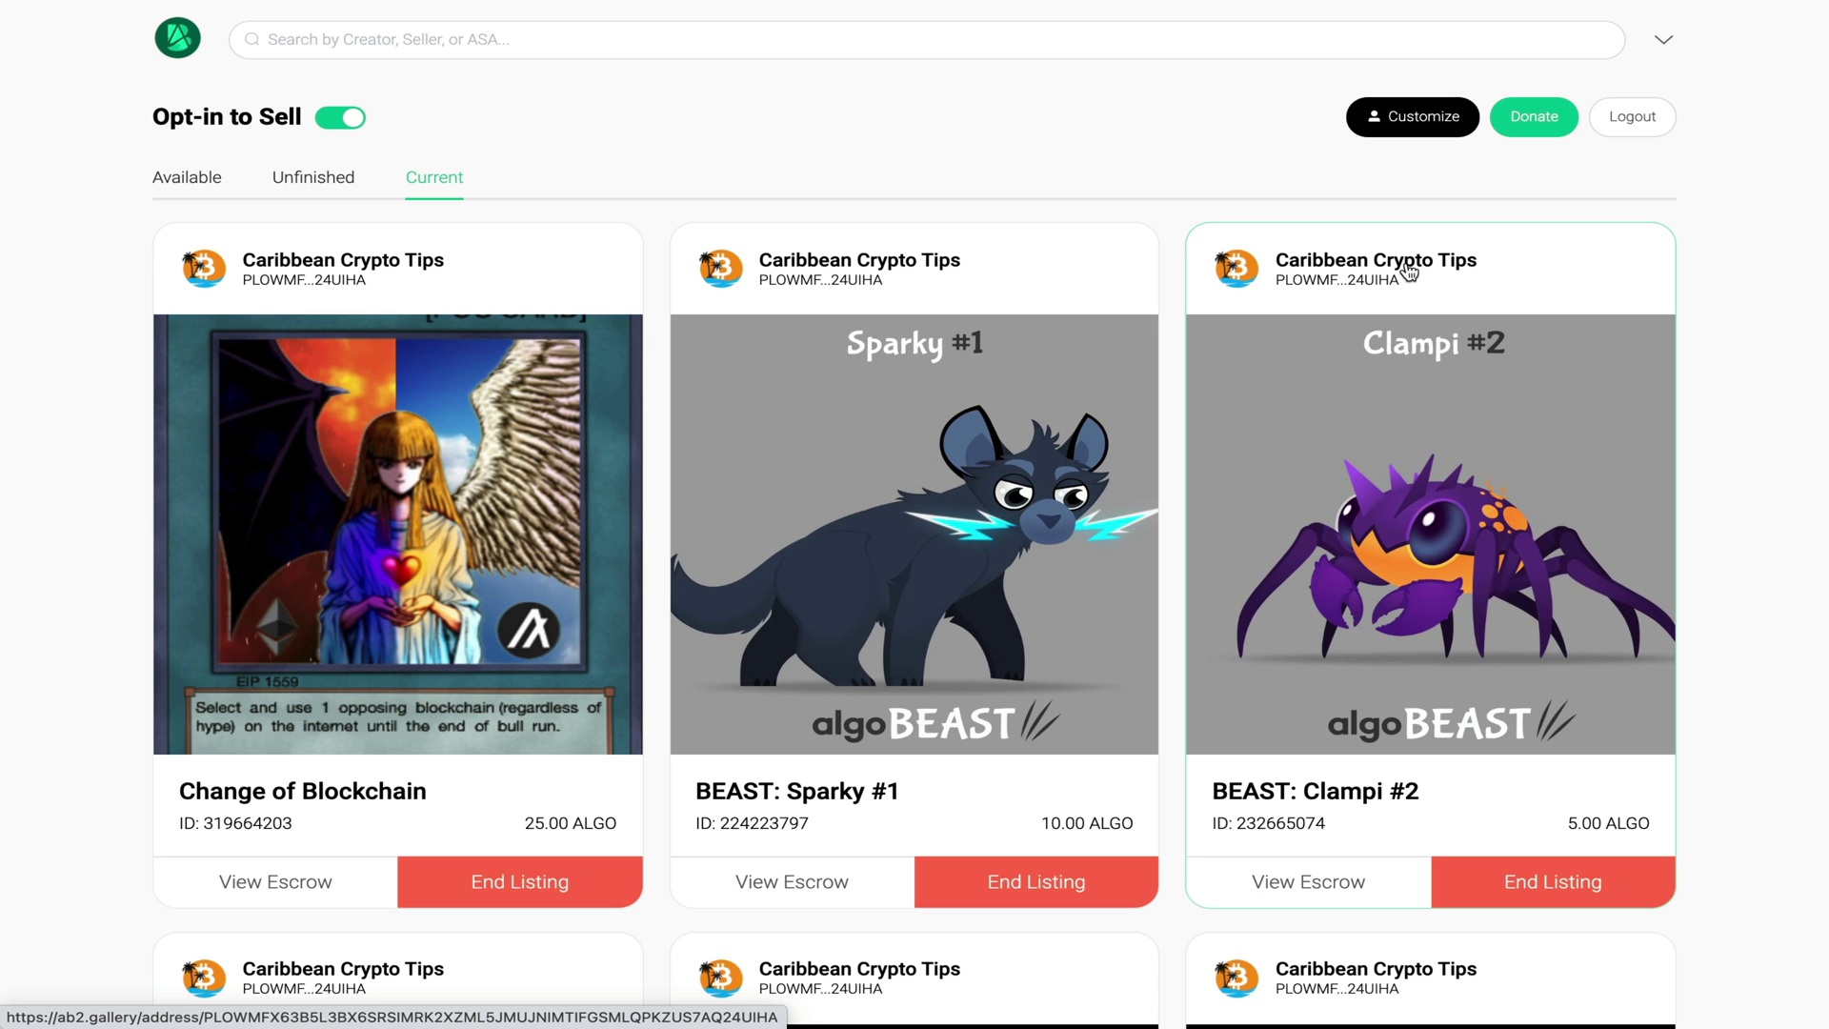
left_click(1420, 133)
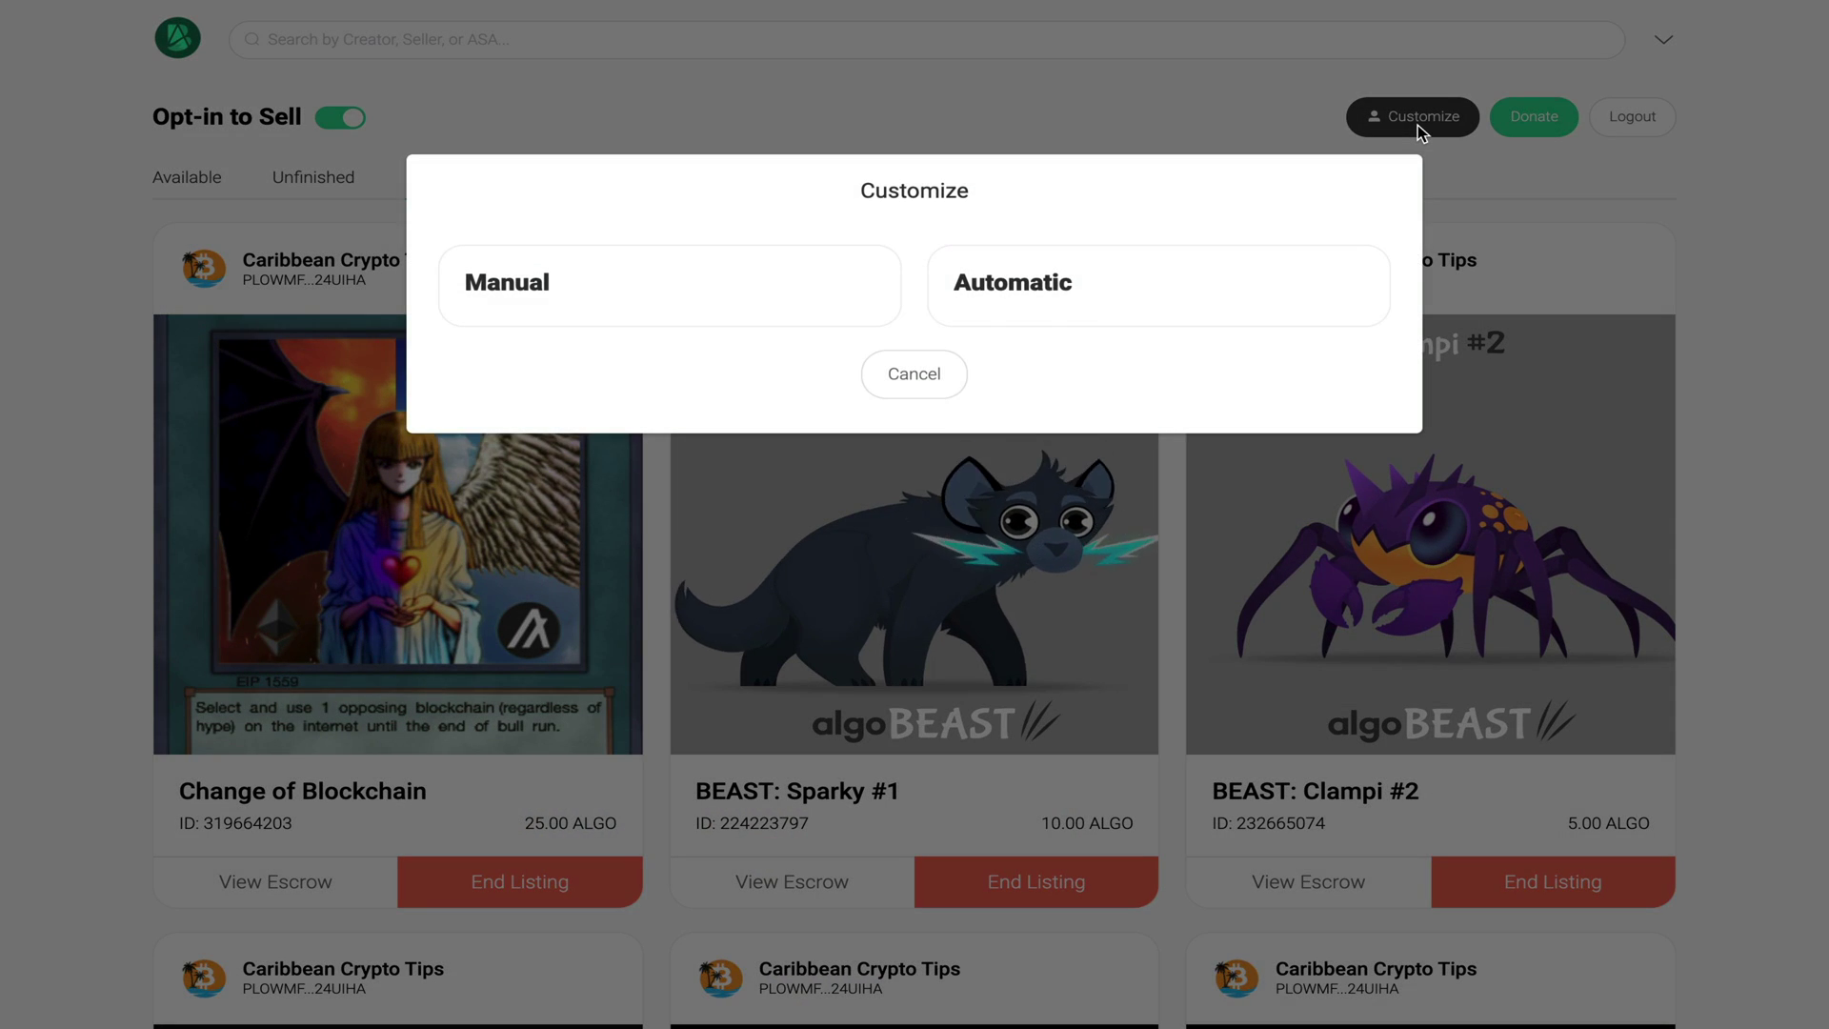
left_click(1103, 301)
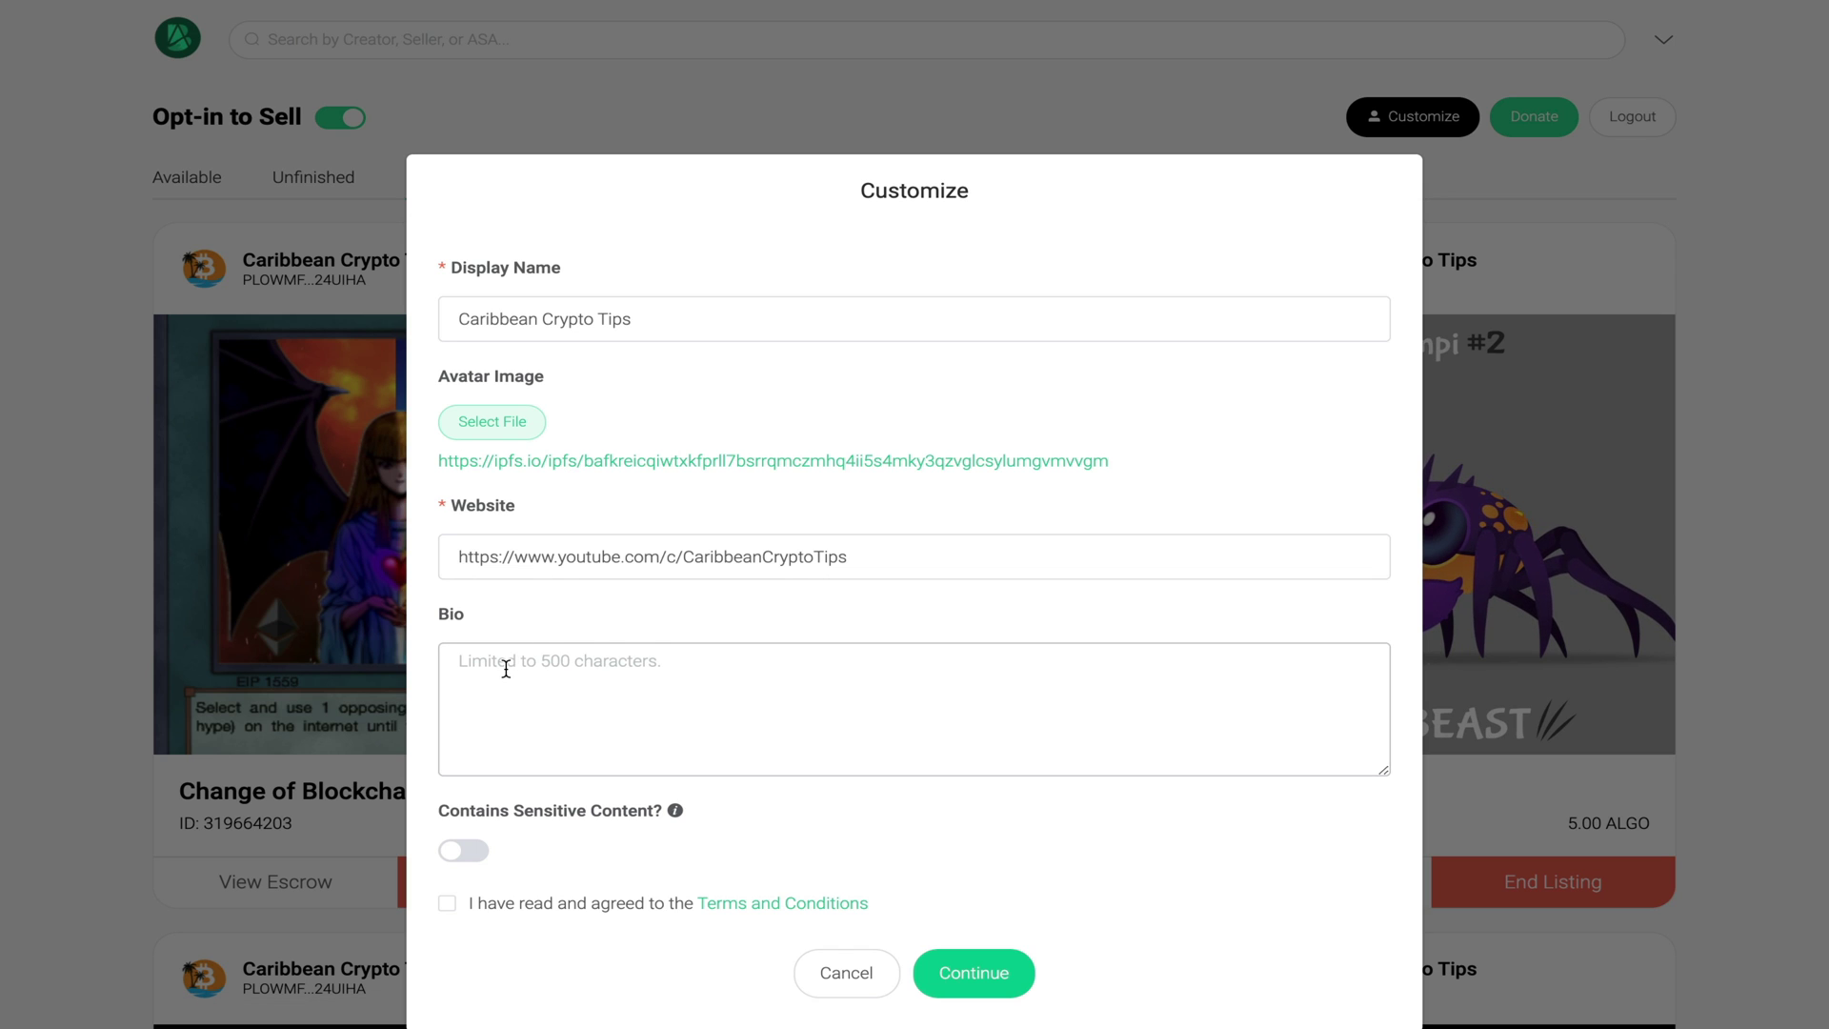
left_click(839, 970)
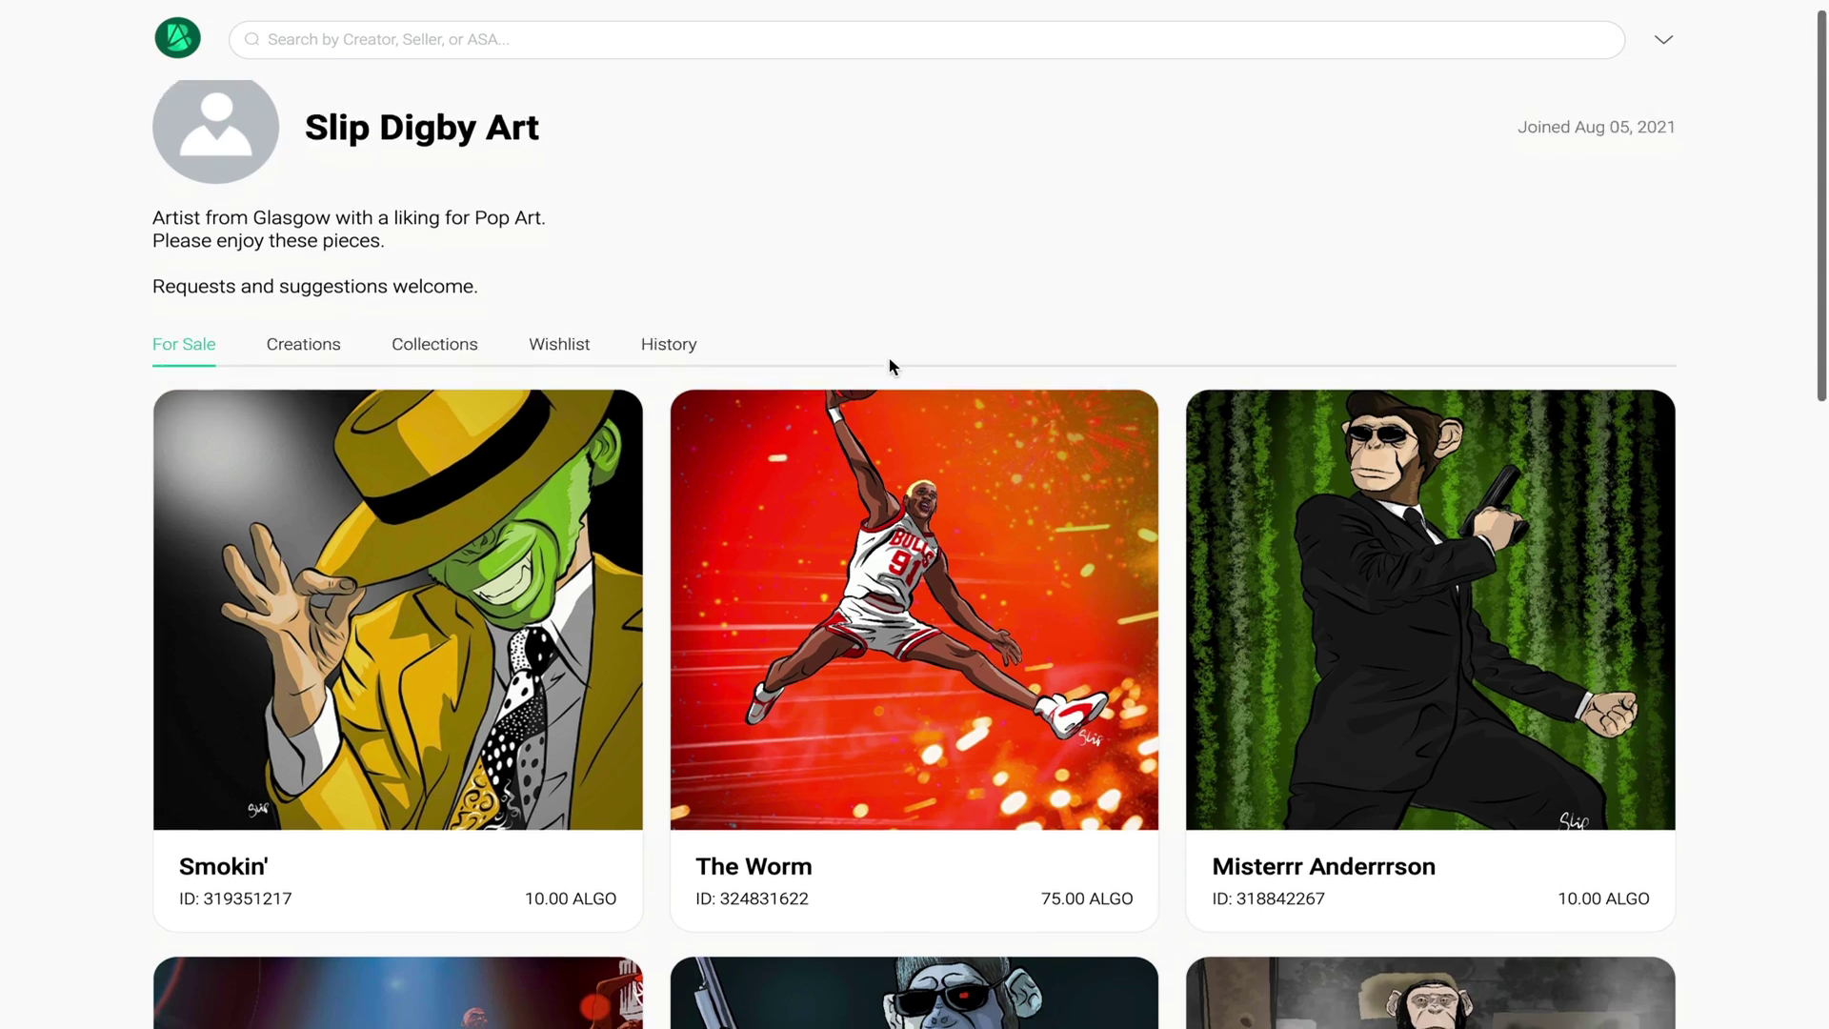
scroll(890, 363, "down", 10)
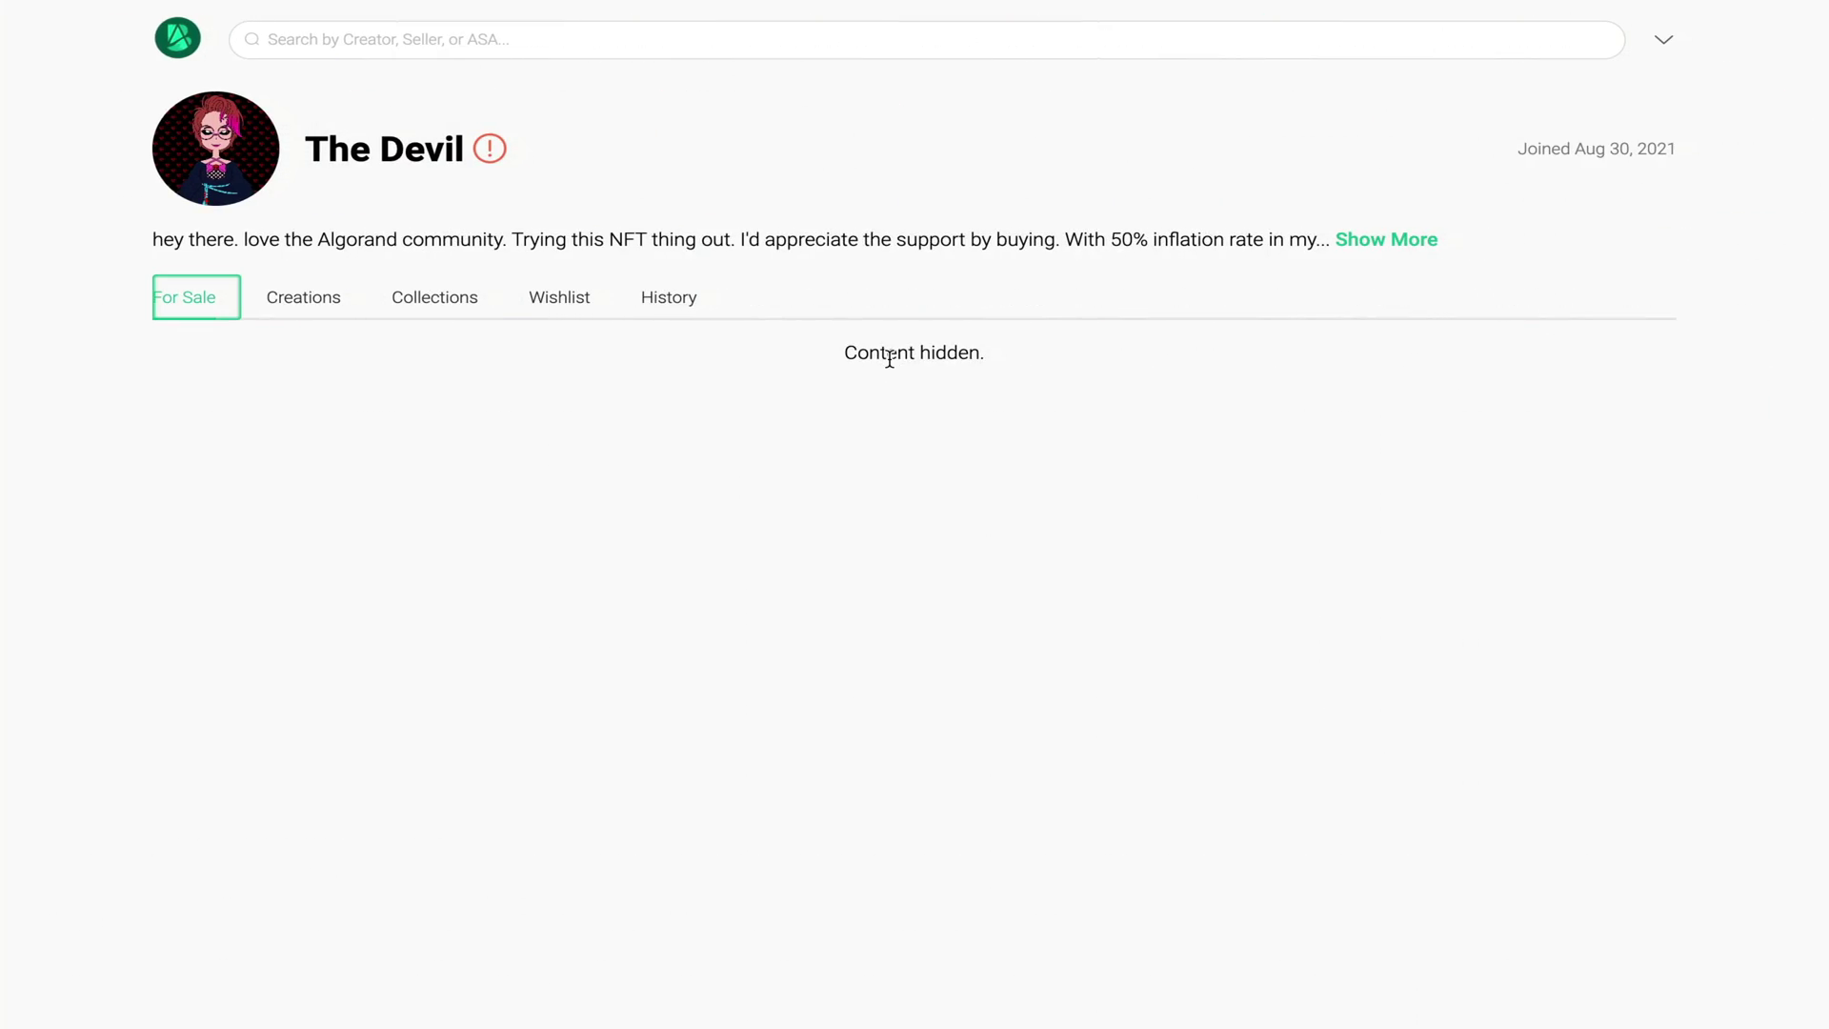
mouse_move(491, 169)
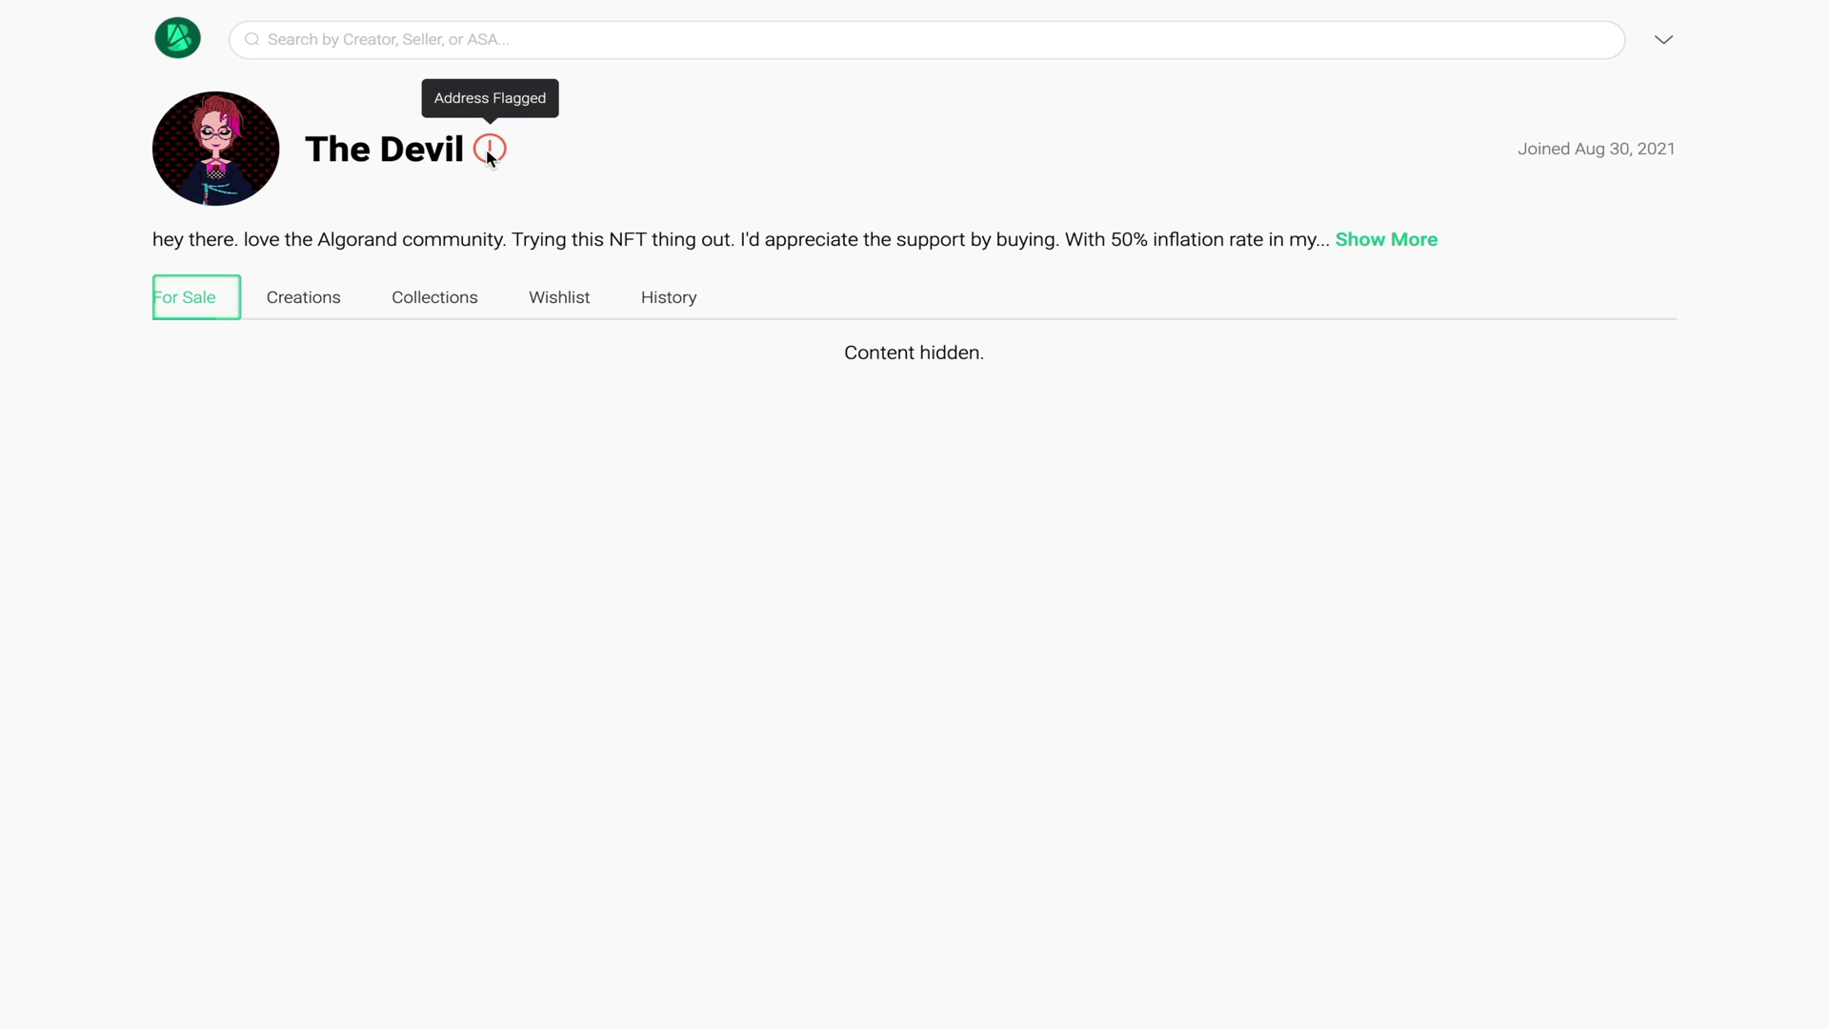
left_click(300, 299)
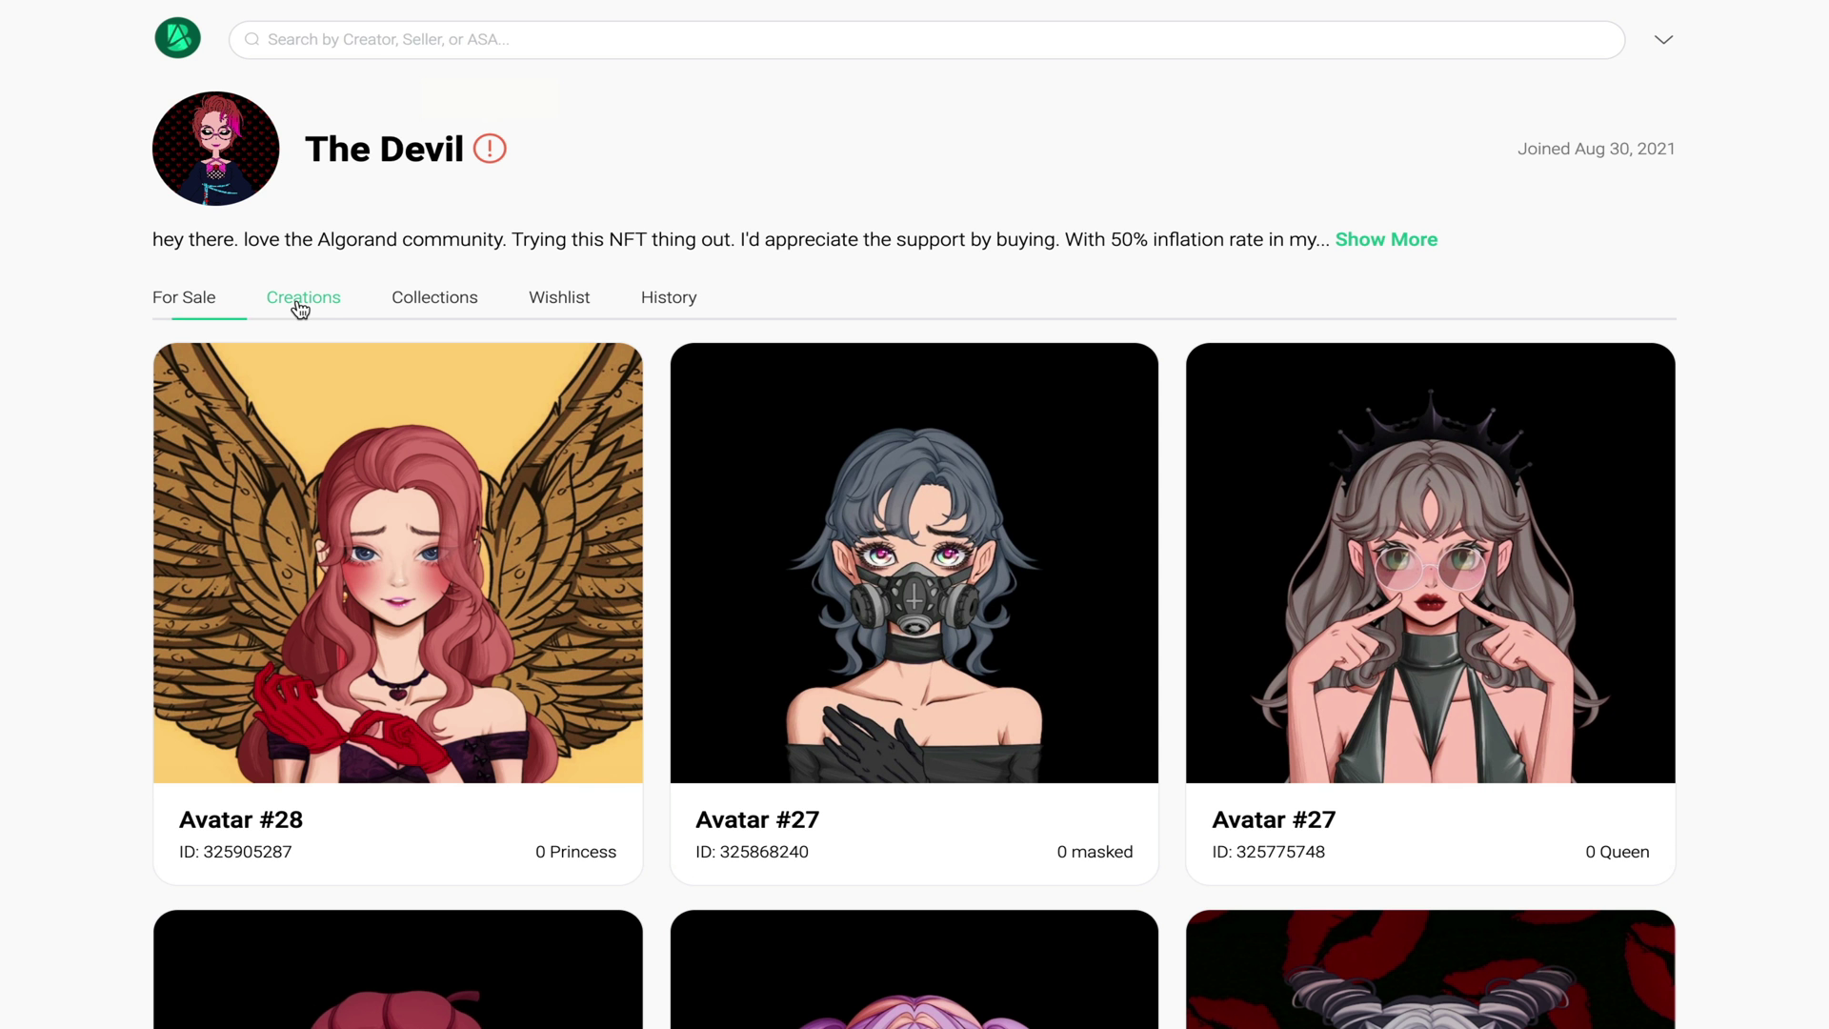
scroll(951, 336, "down", 5)
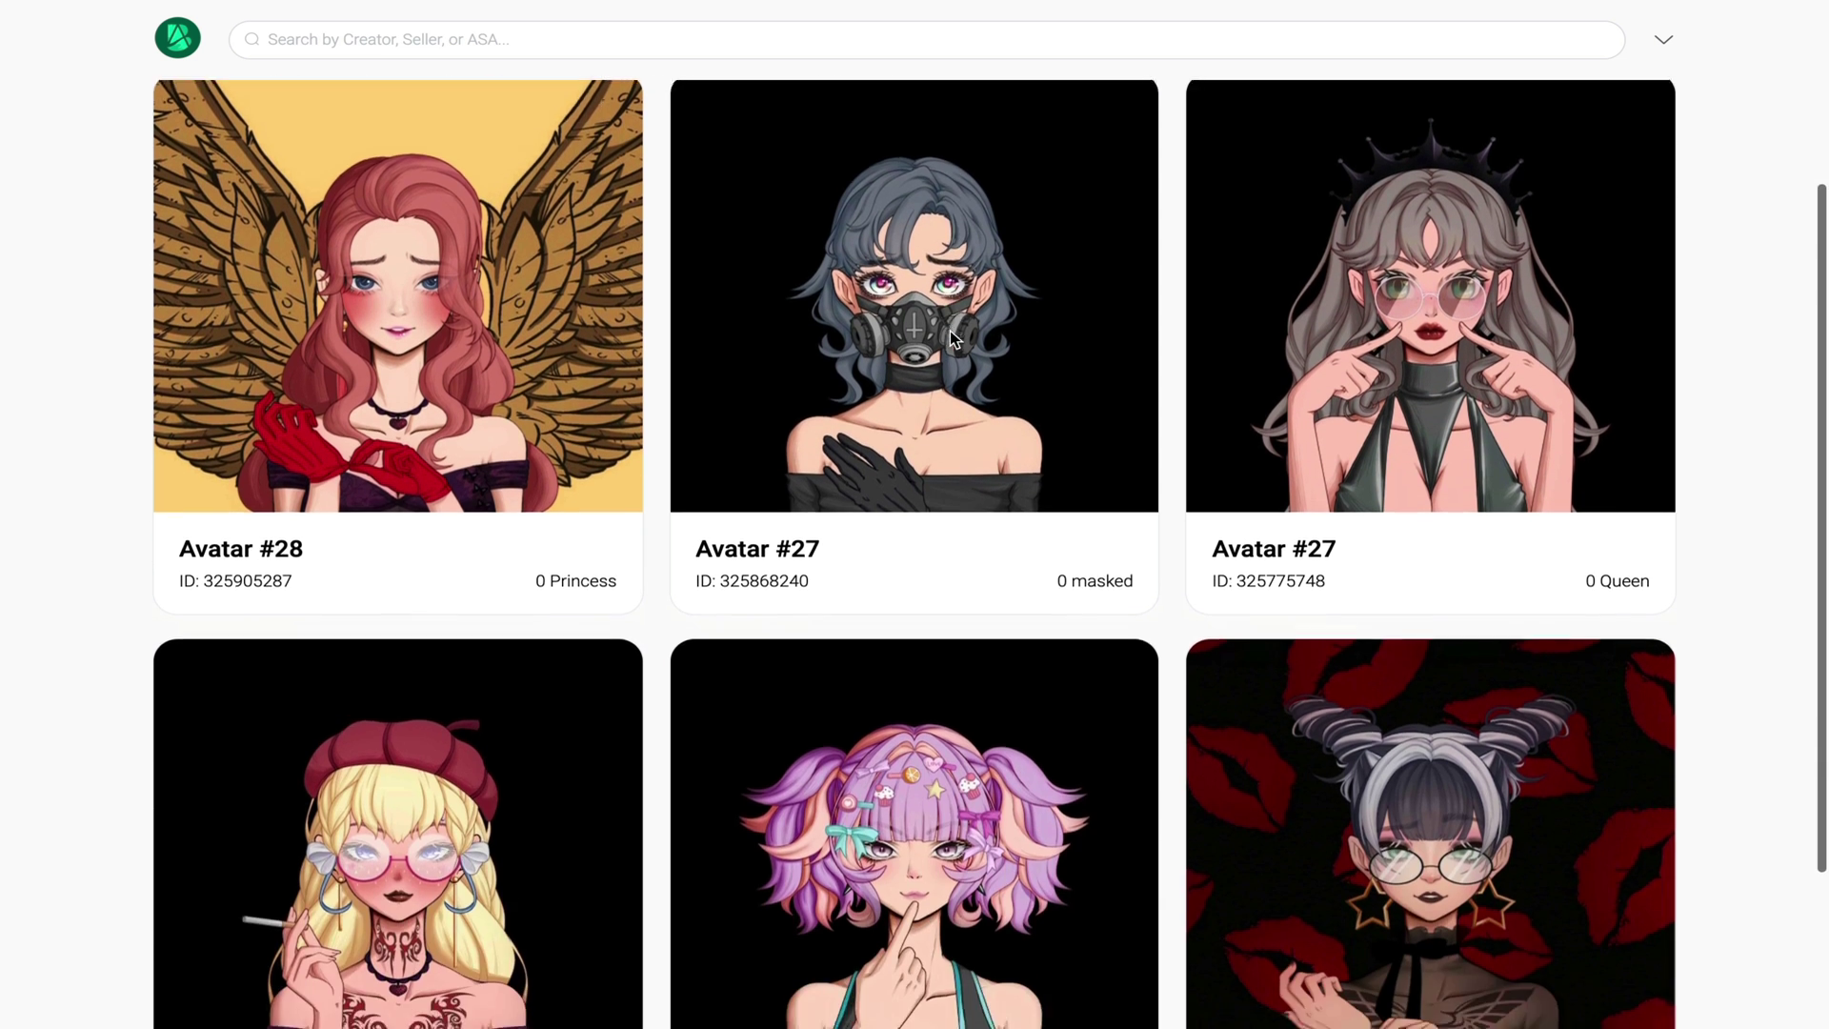
scroll(952, 340, "up", 5)
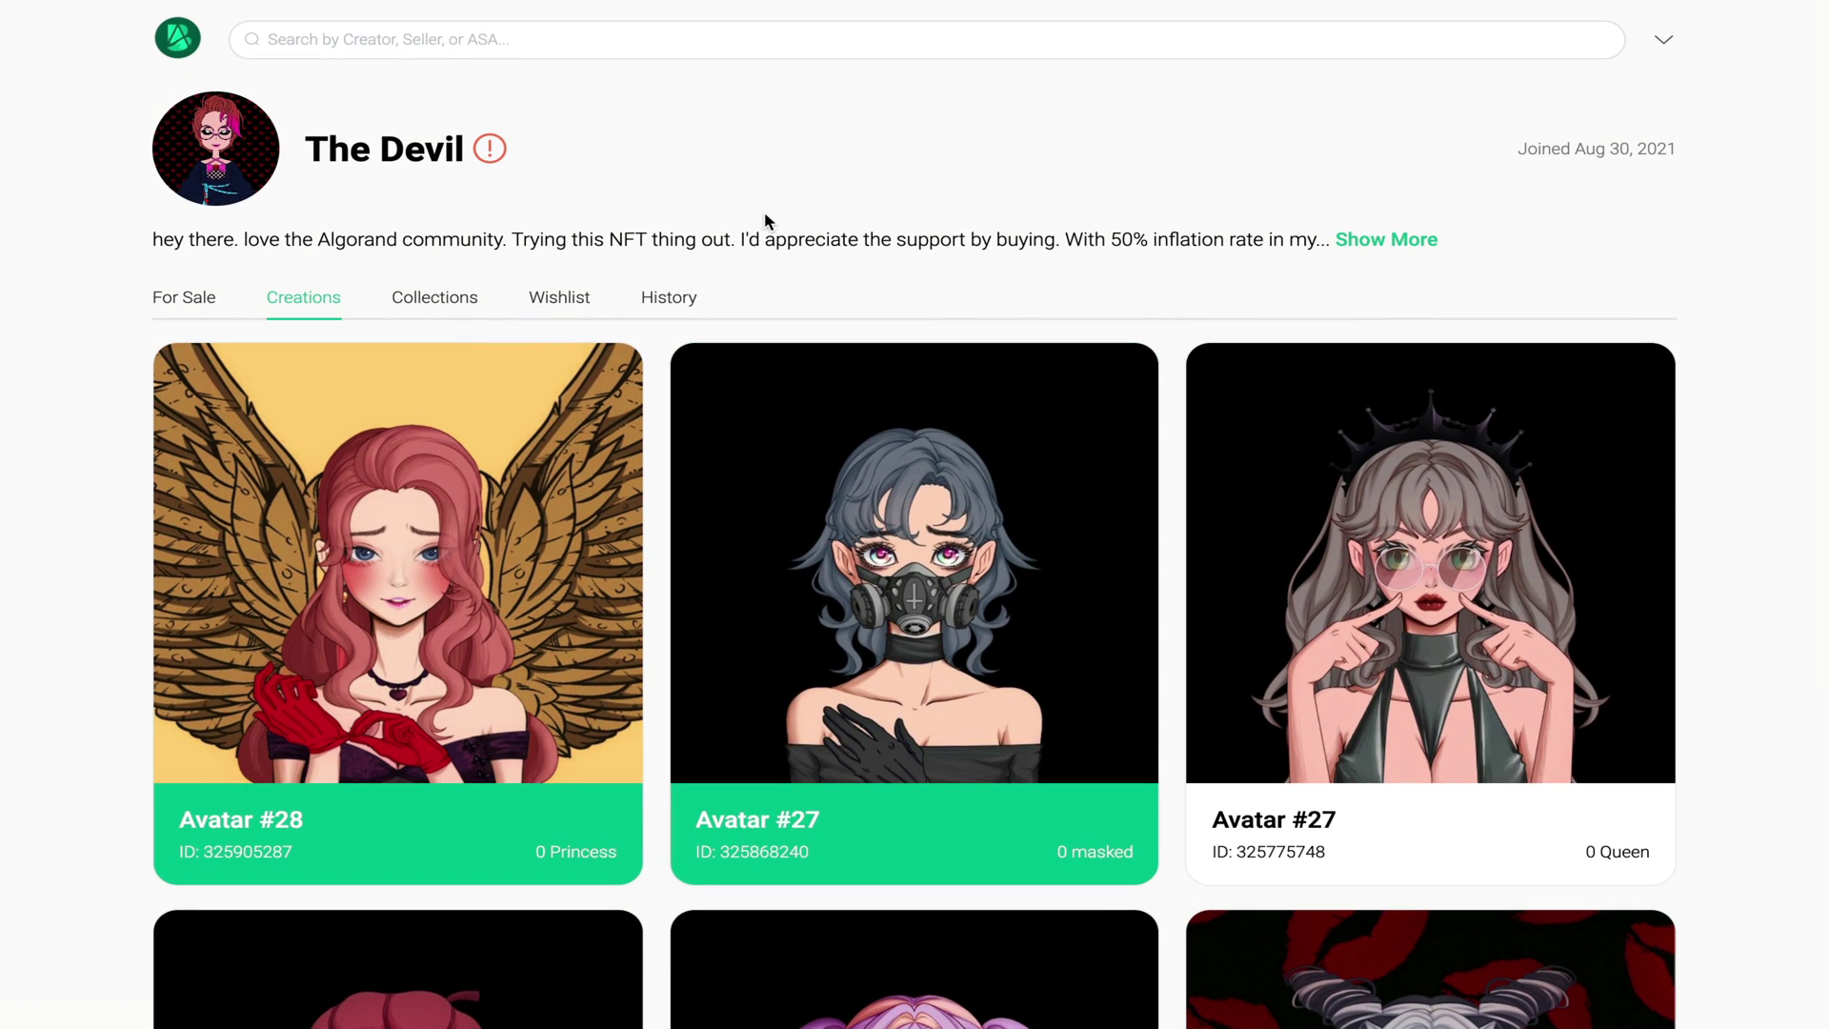
mouse_move(492, 155)
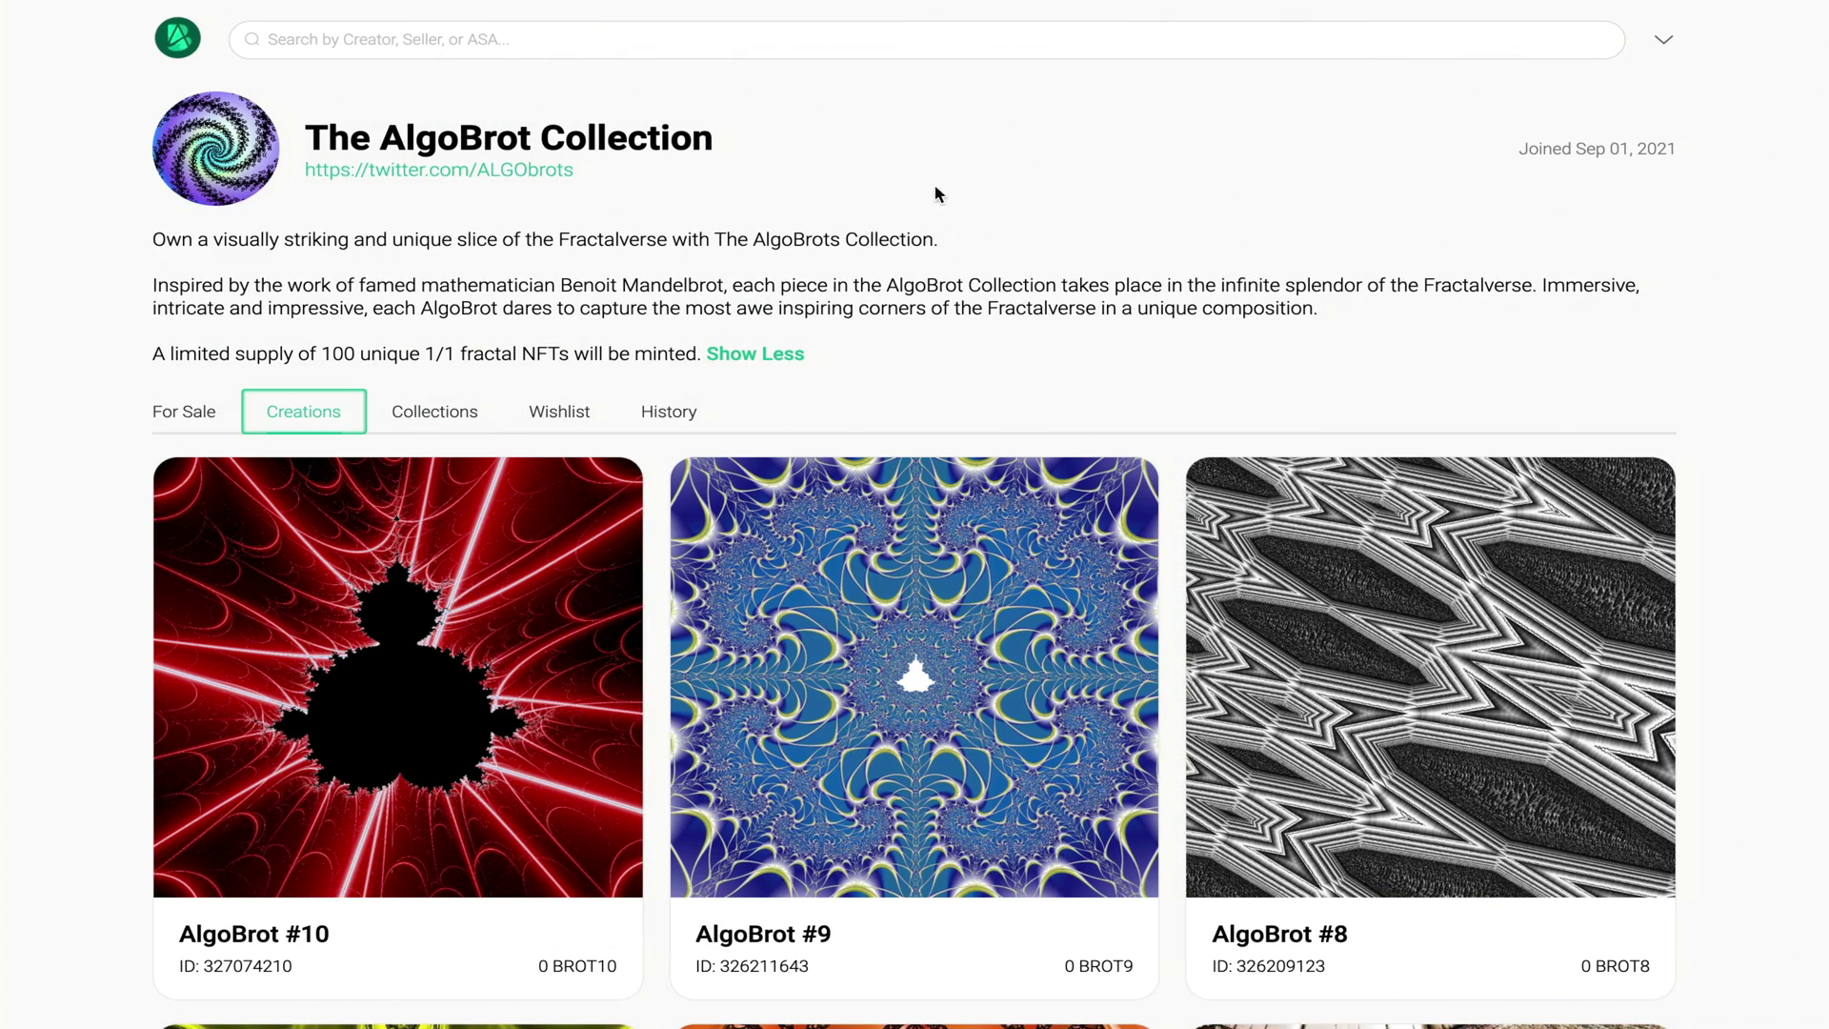
scroll(946, 232, "down", 4)
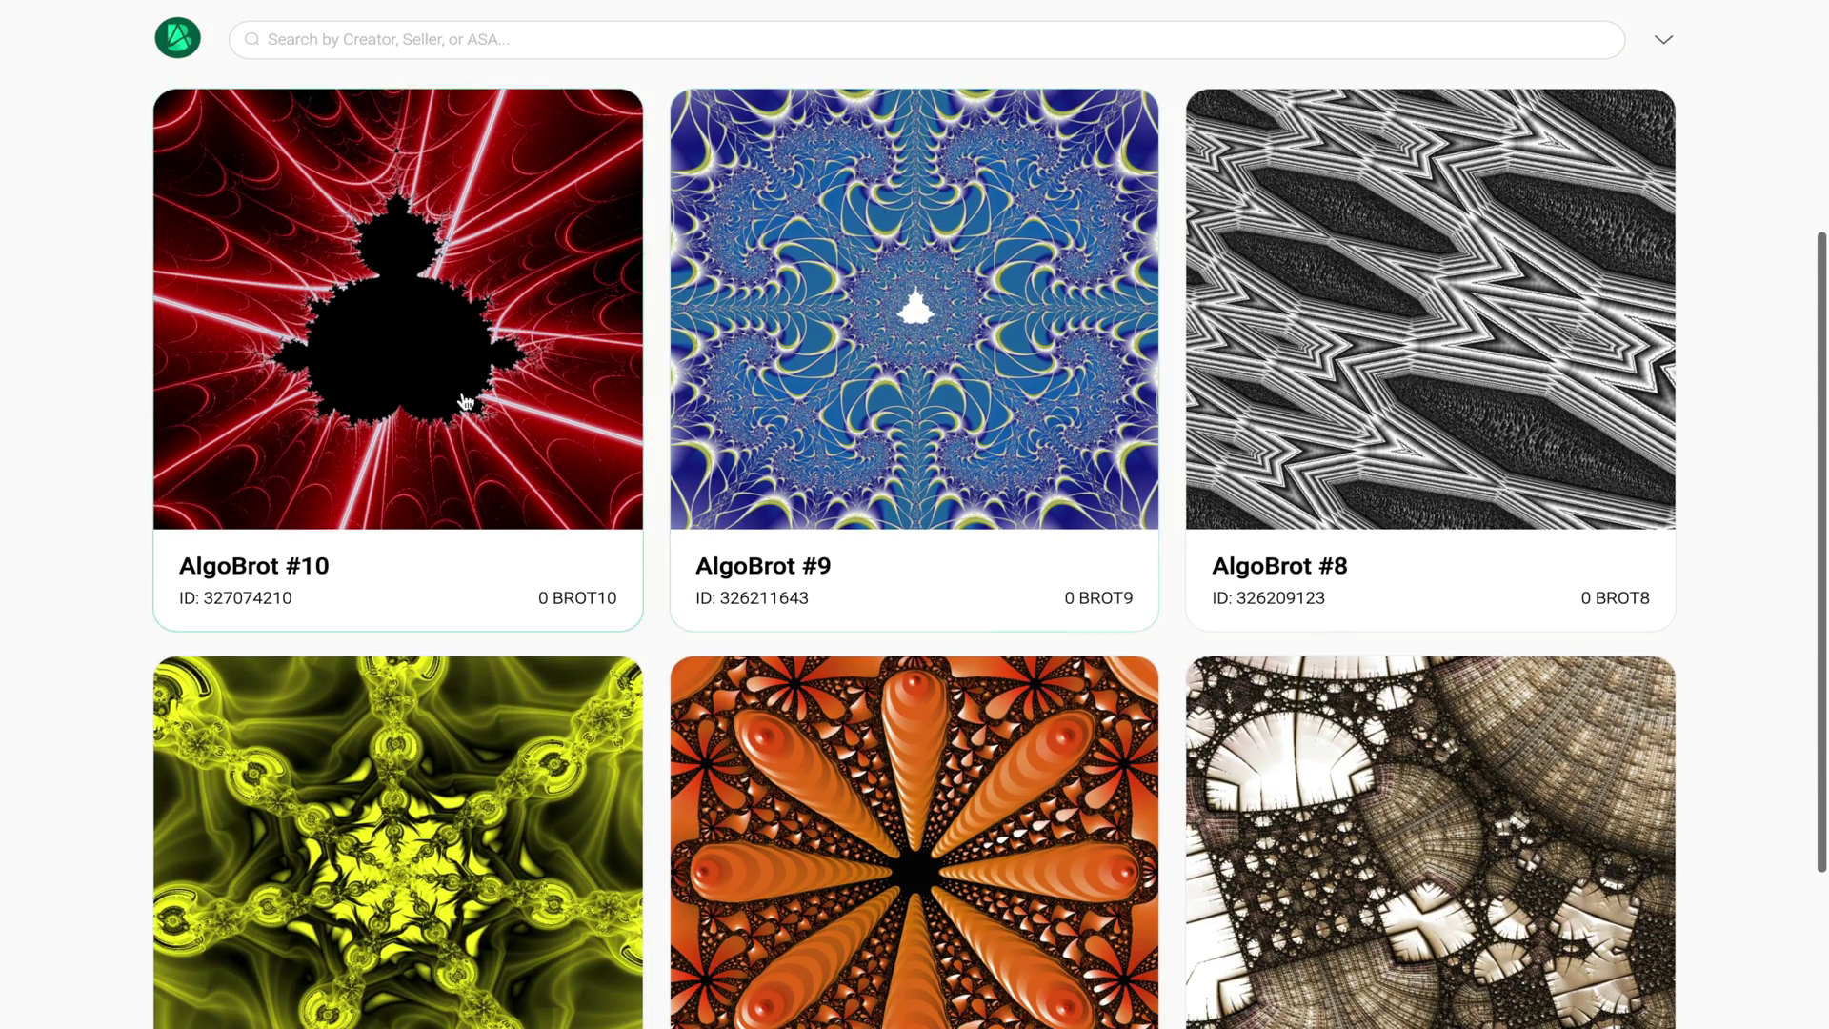
scroll(909, 517, "down", 2)
scroll(908, 518, "up", 4)
scroll(909, 517, "up", 3)
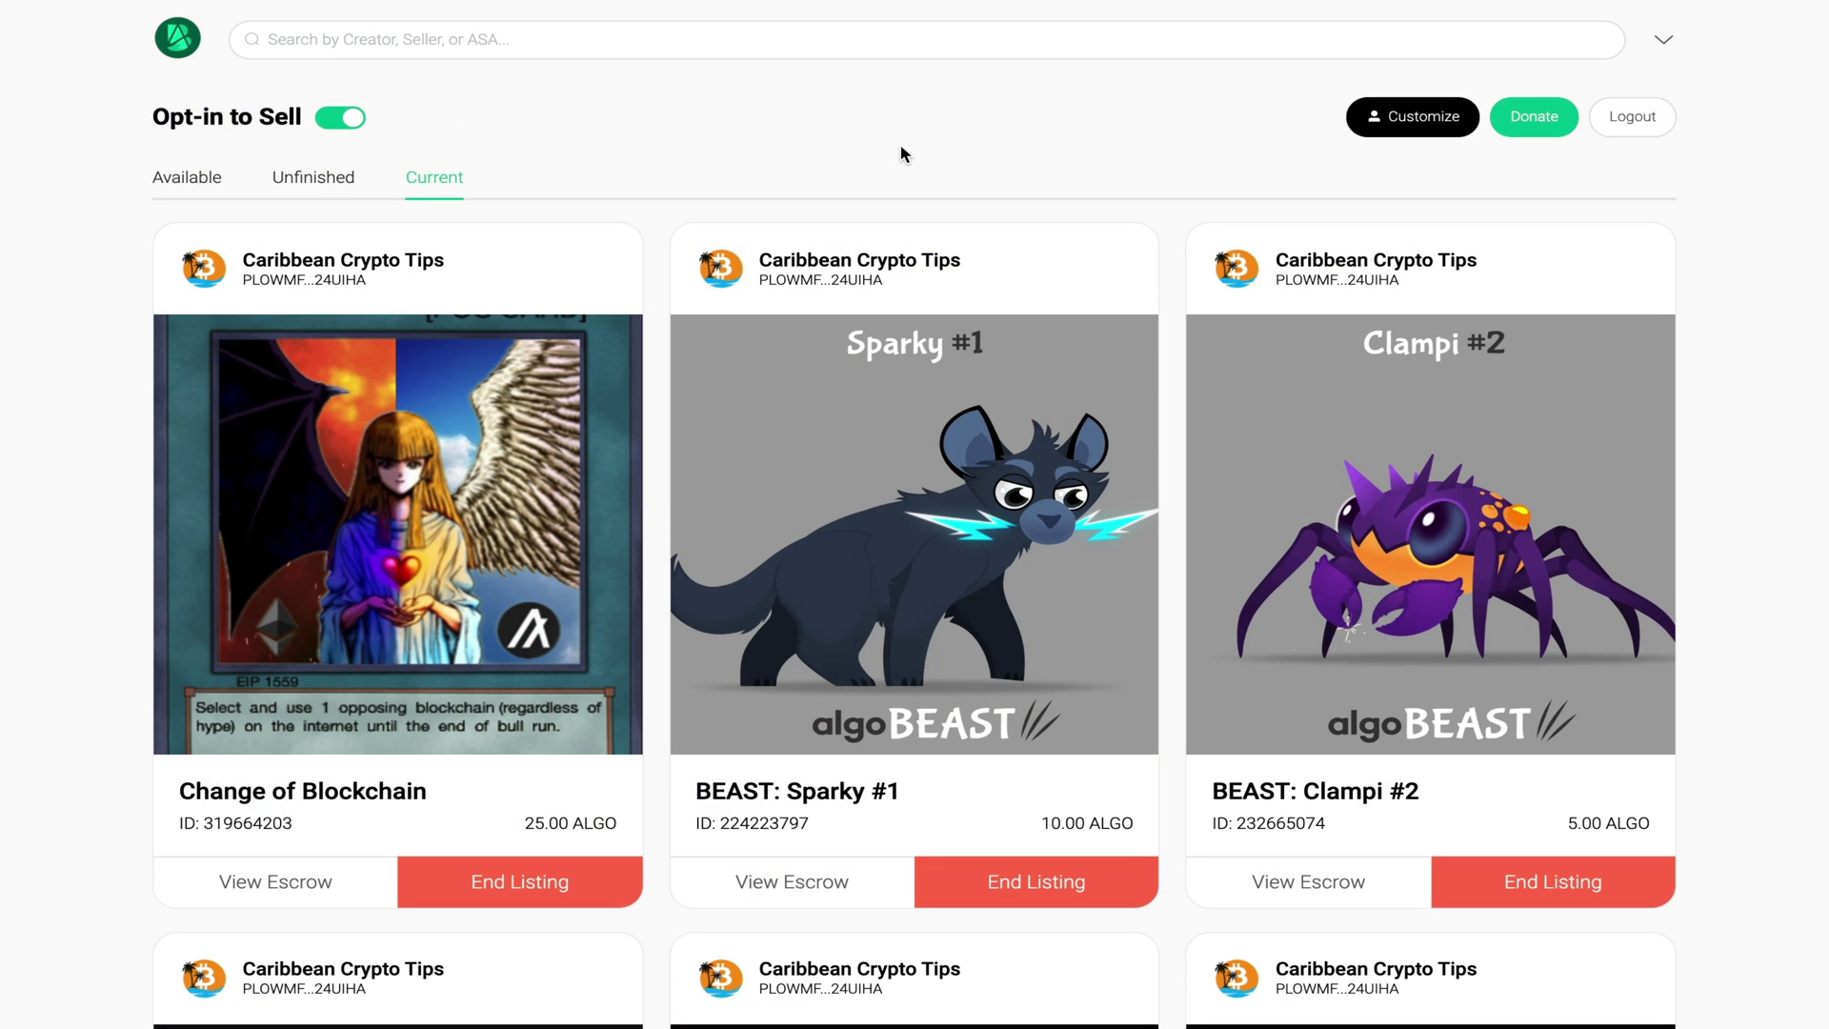
left_click(1659, 36)
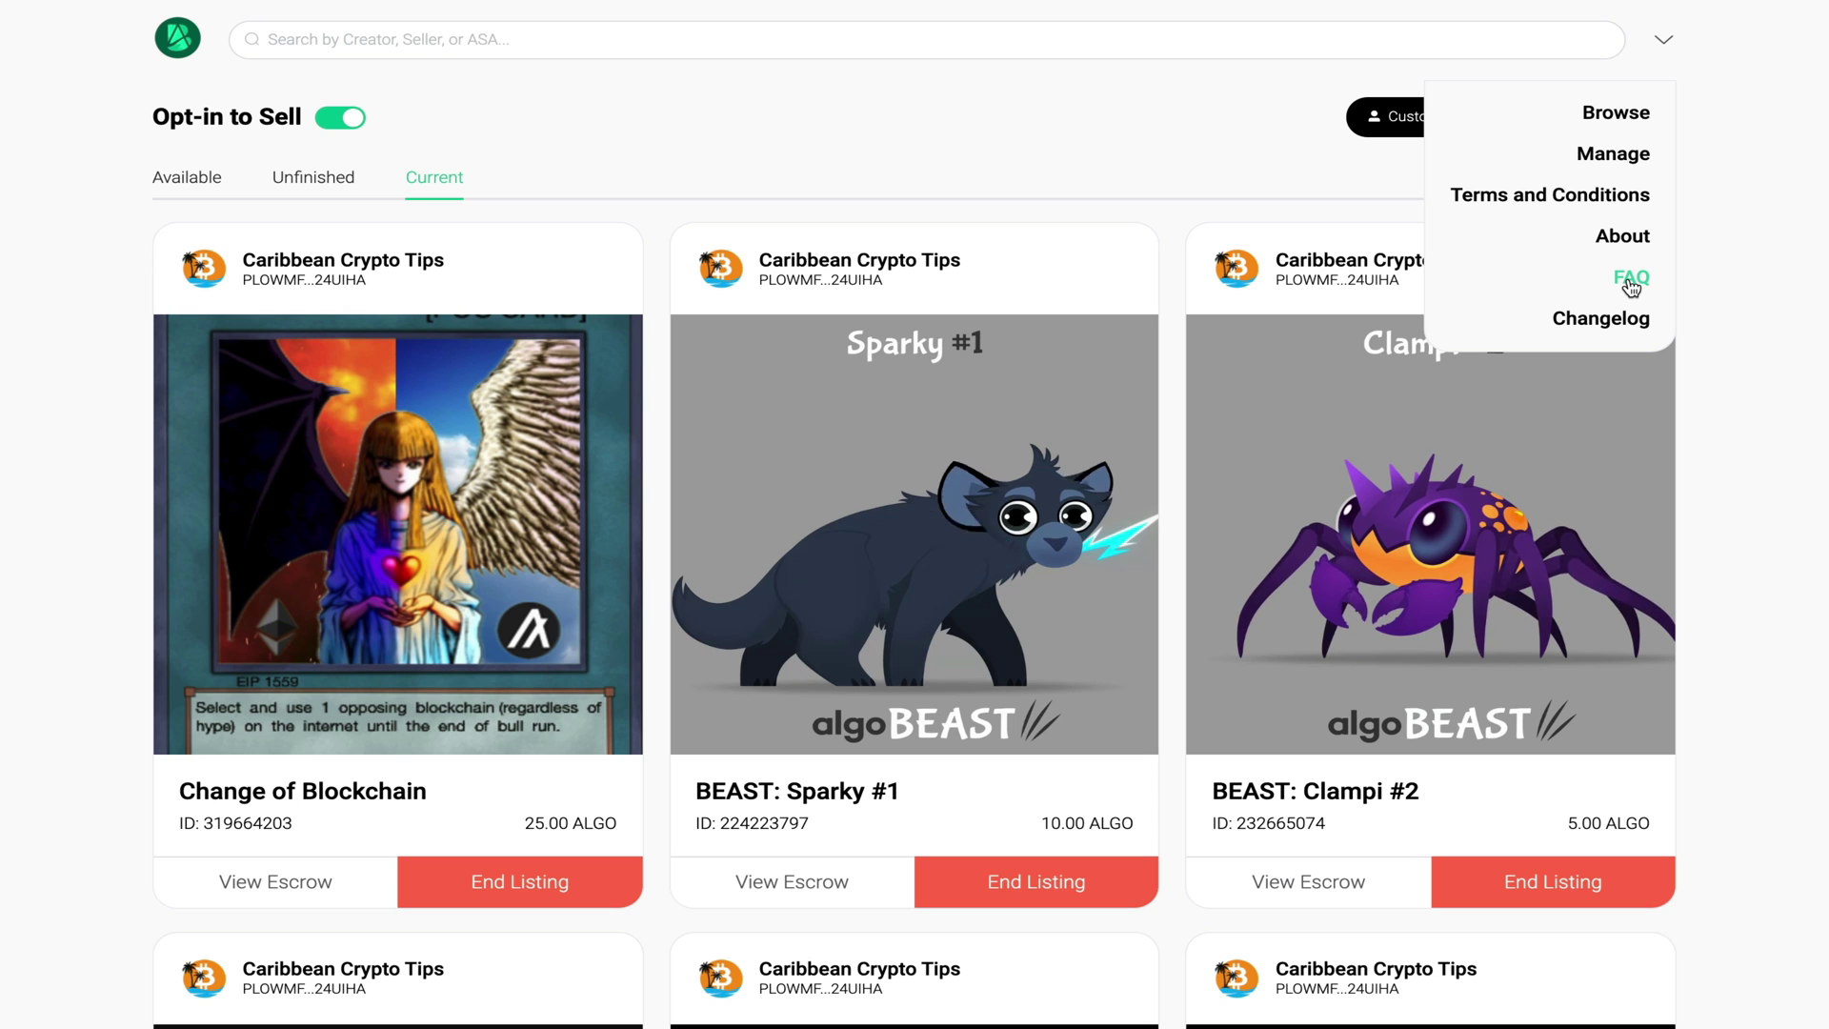
left_click(1025, 167)
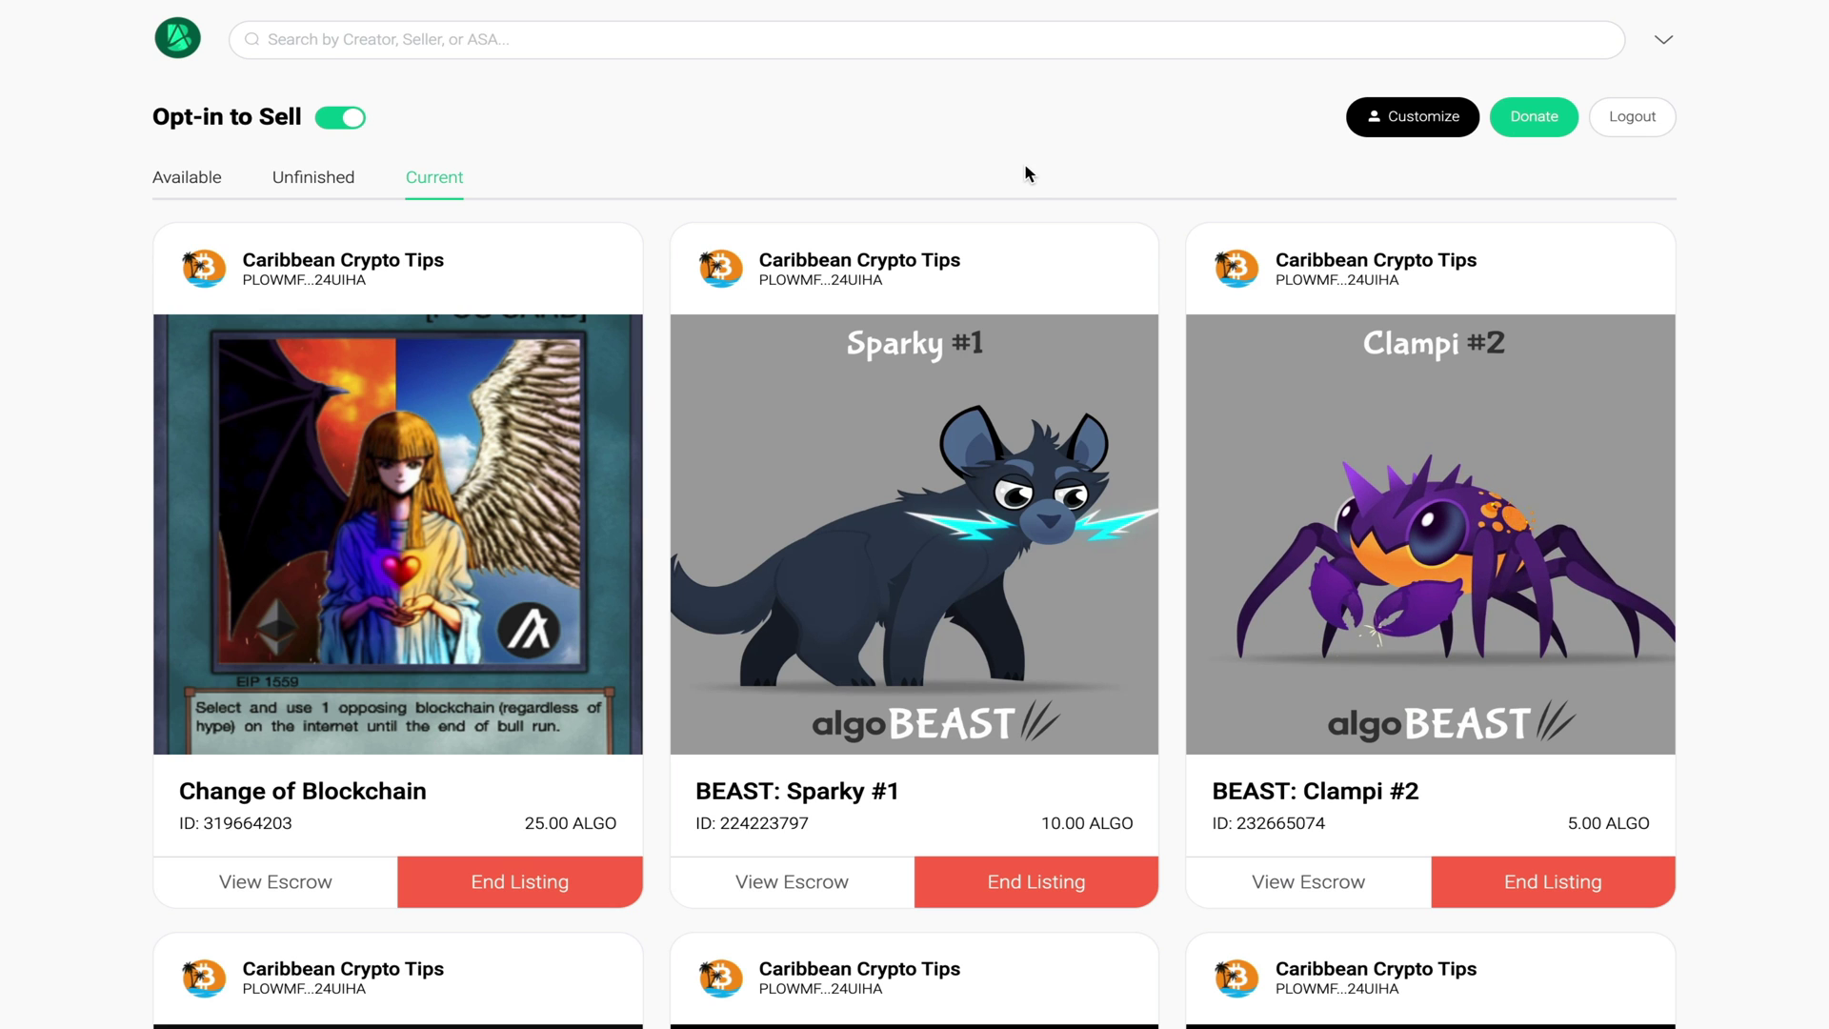
Donate 5 ALGO to AB2 Gallery with the note 'Thank you for the good work'.
left_click(1563, 117)
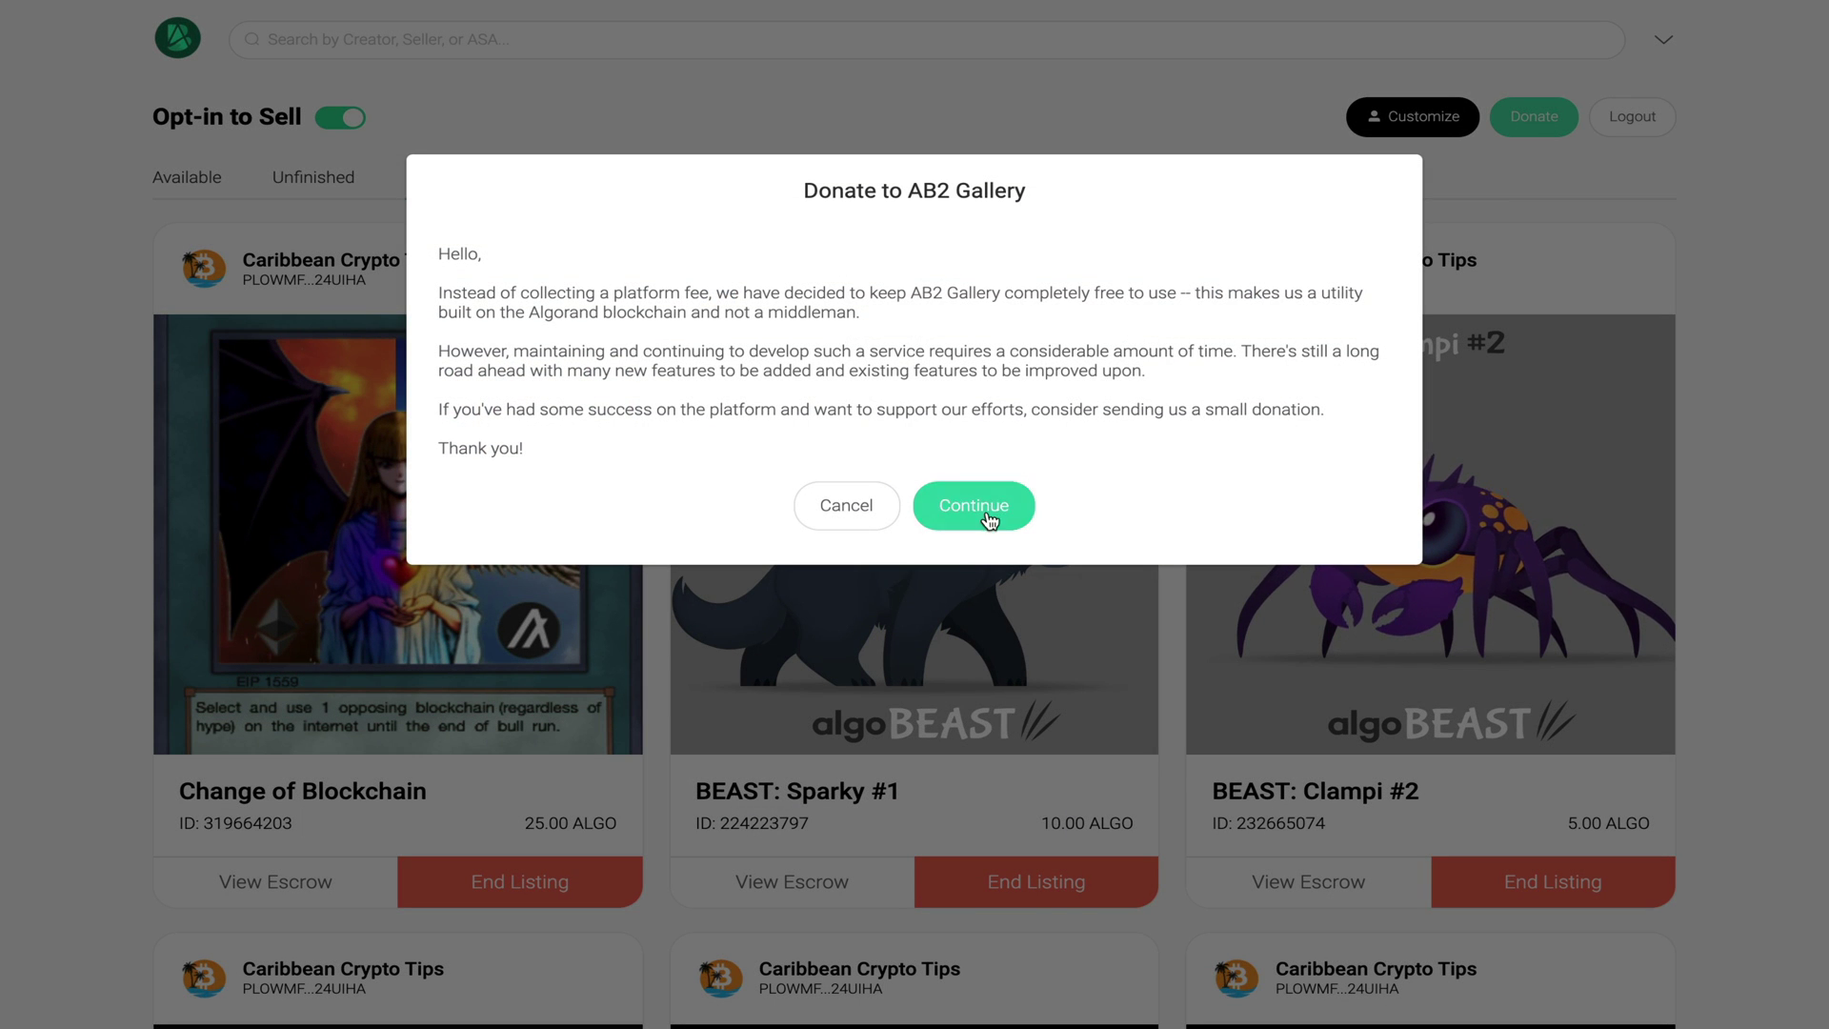
left_click(983, 512)
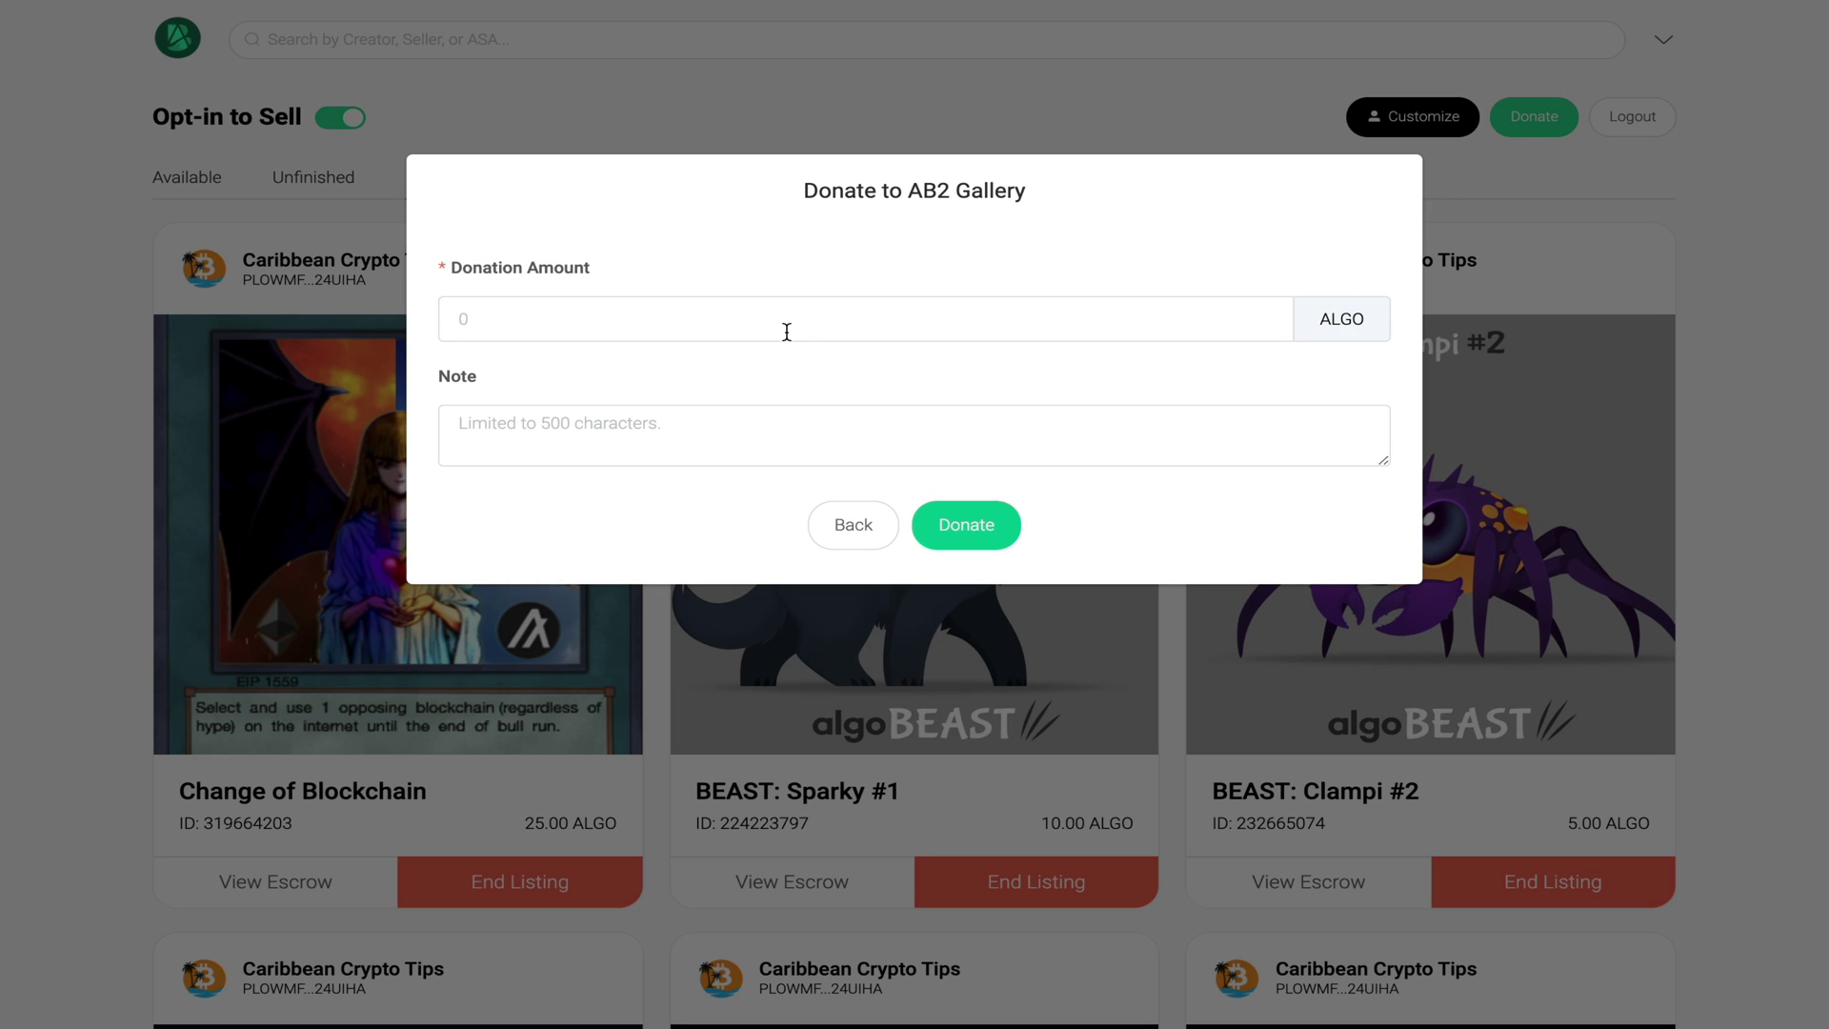
left_click(788, 327)
type("5")
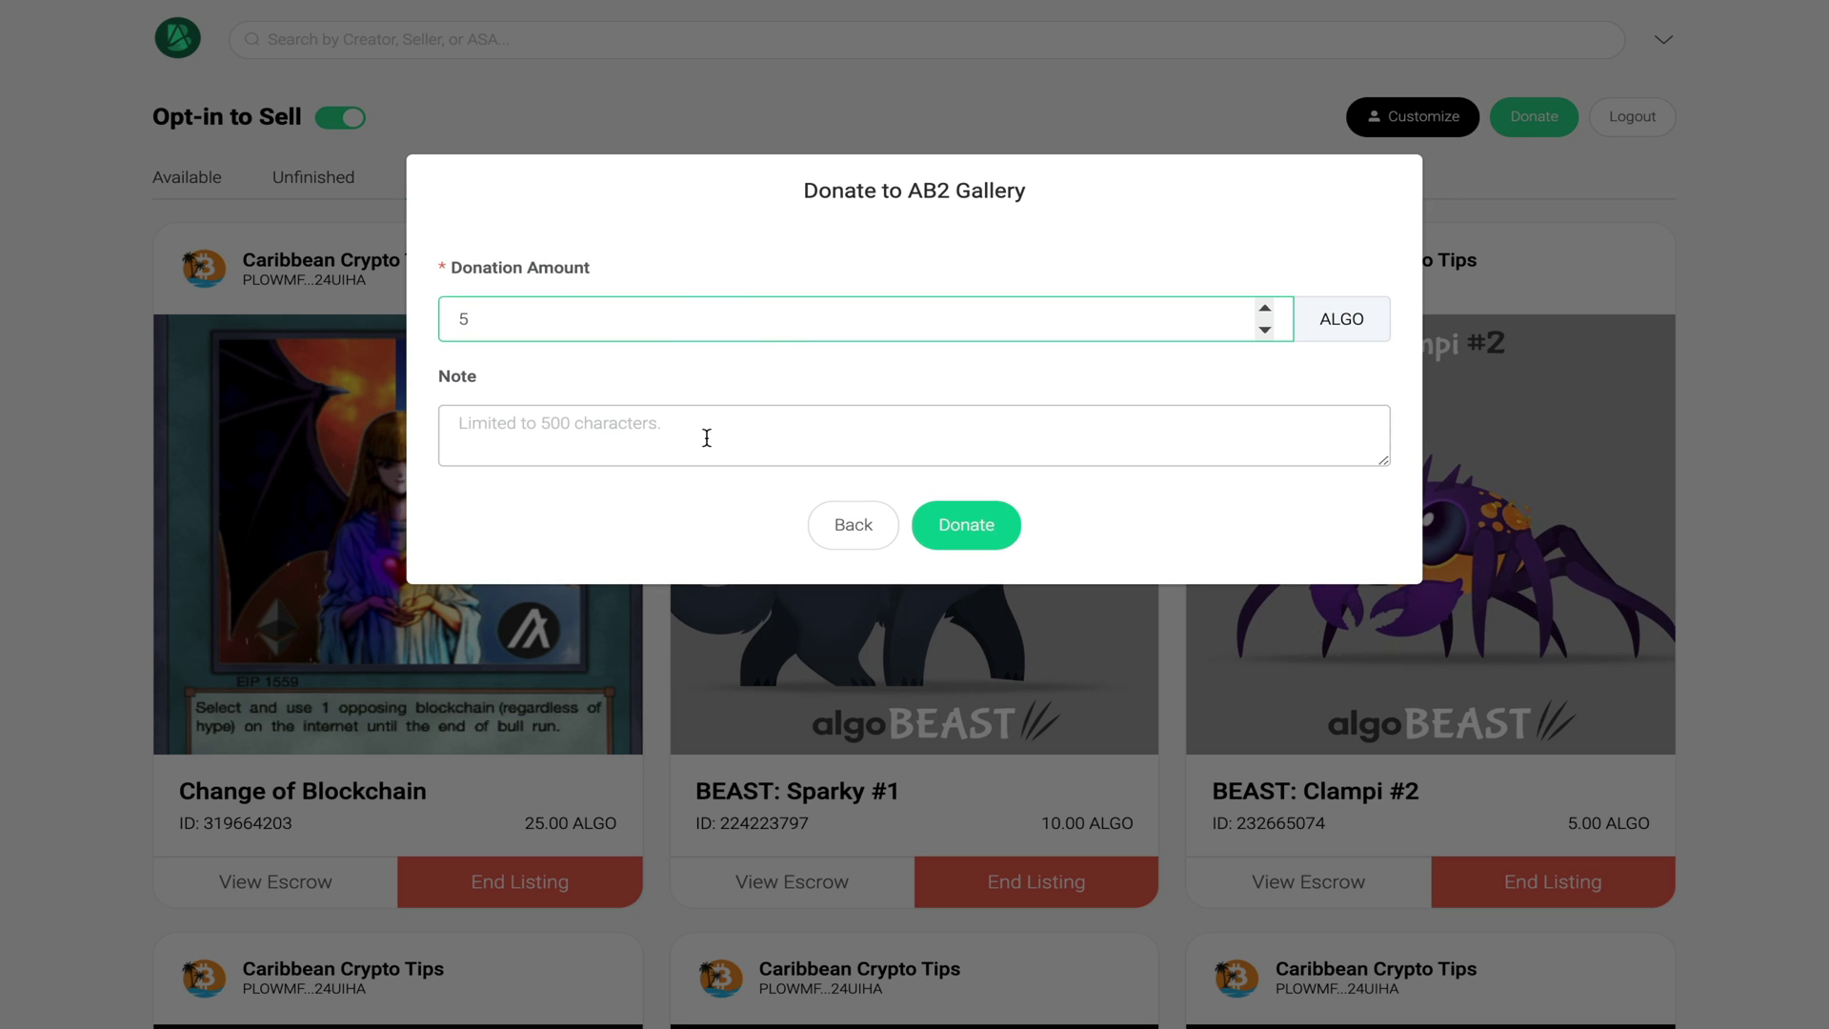
left_click(707, 437)
type("Thank you for the good work !!")
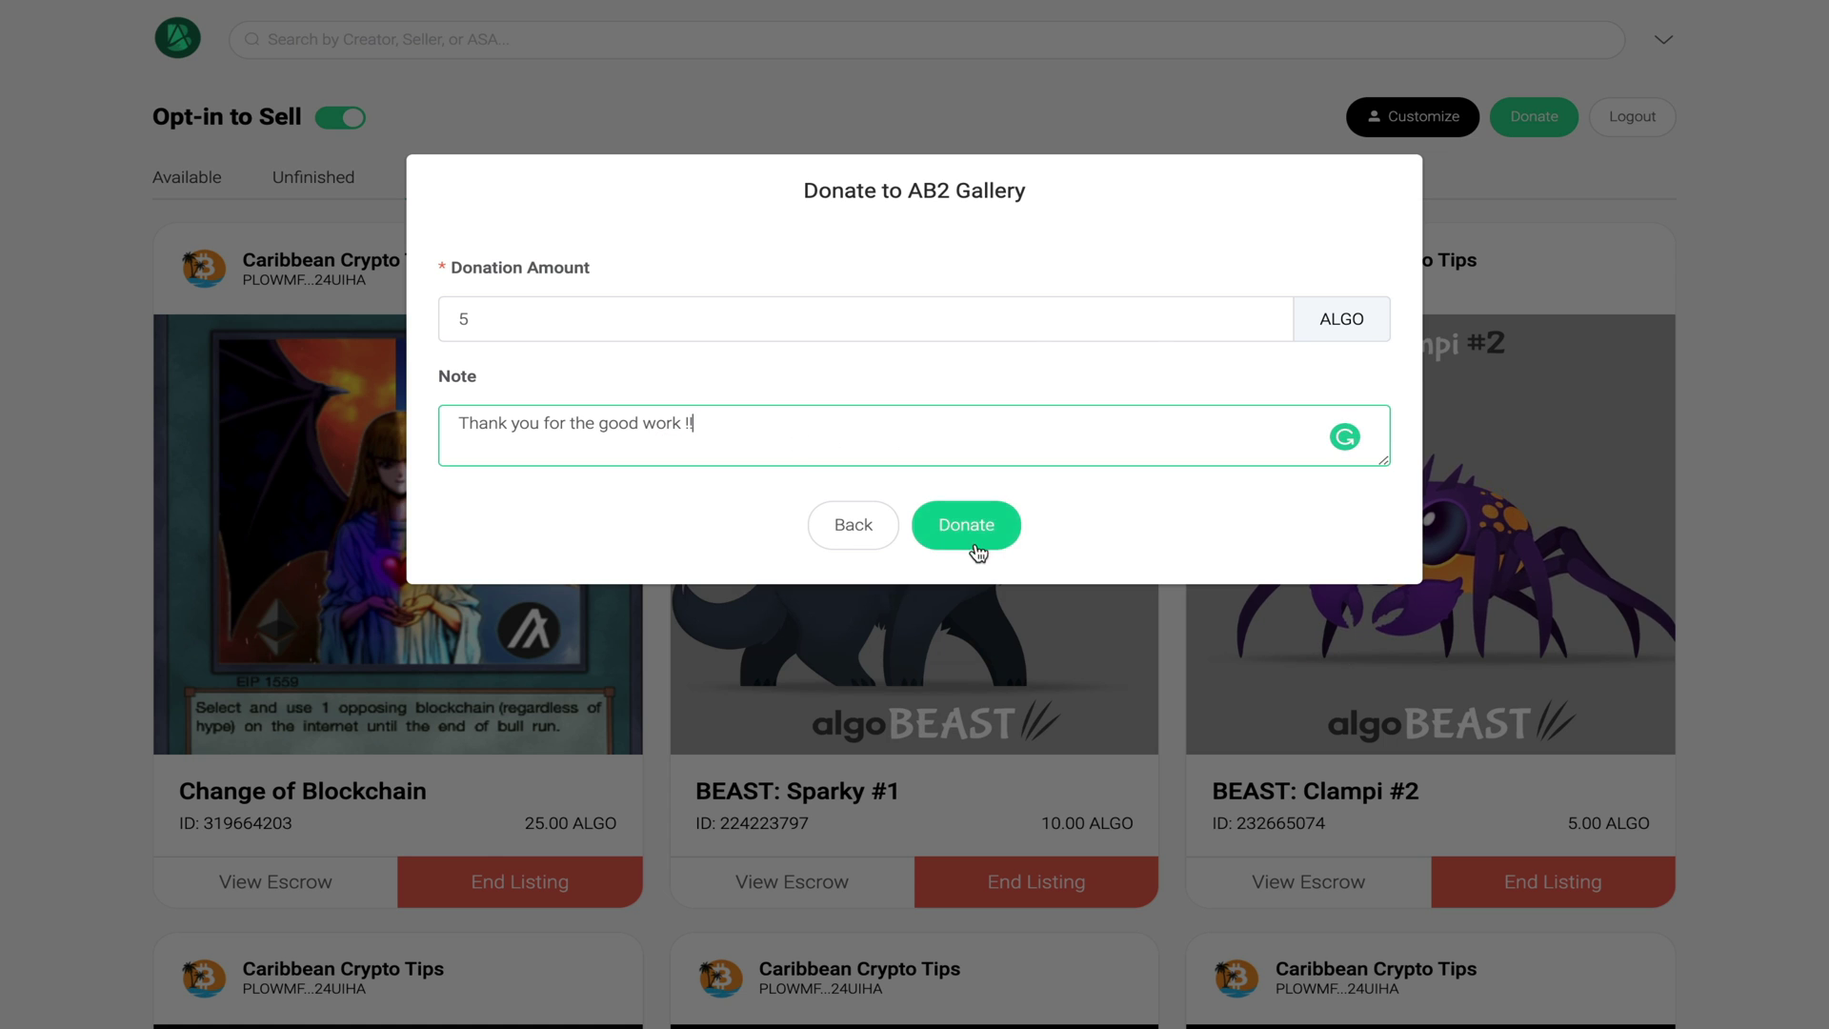
left_click(966, 525)
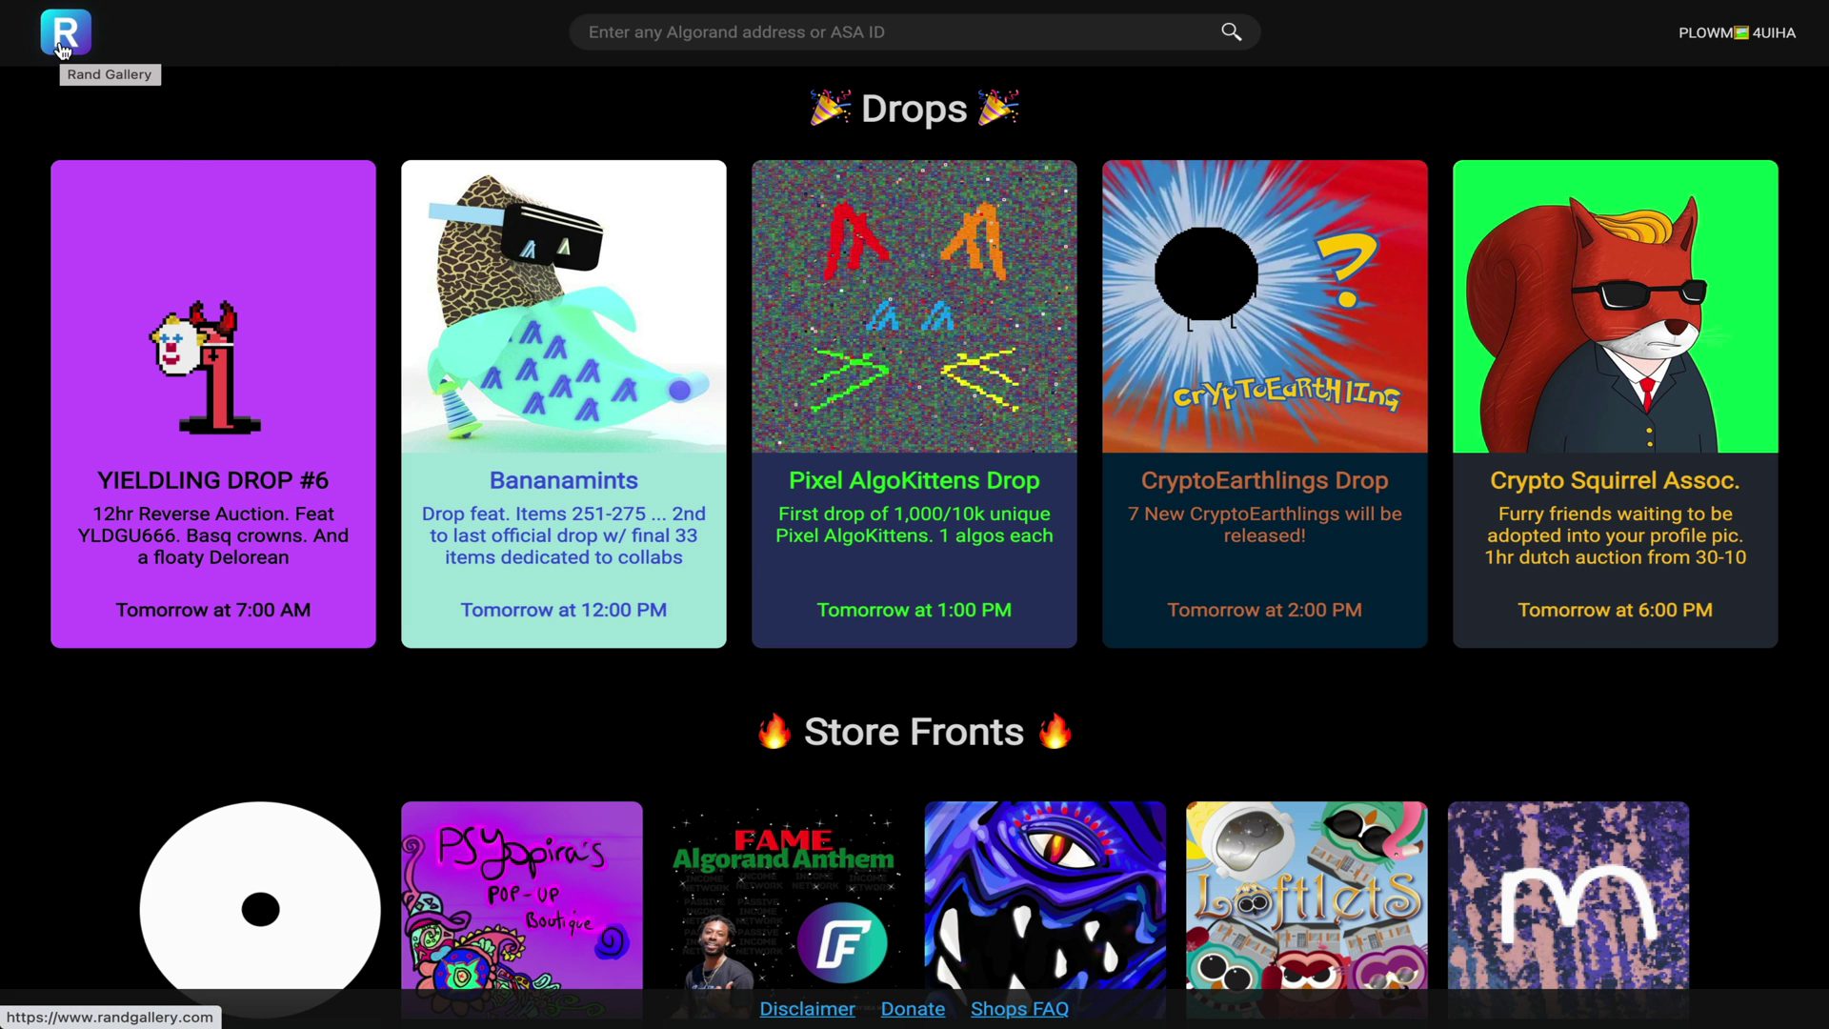
Scroll through Rand Gallery's Store Fronts grid to the bottom and back up.
scroll(396, 120, "down", 6)
scroll(396, 120, "down", 10)
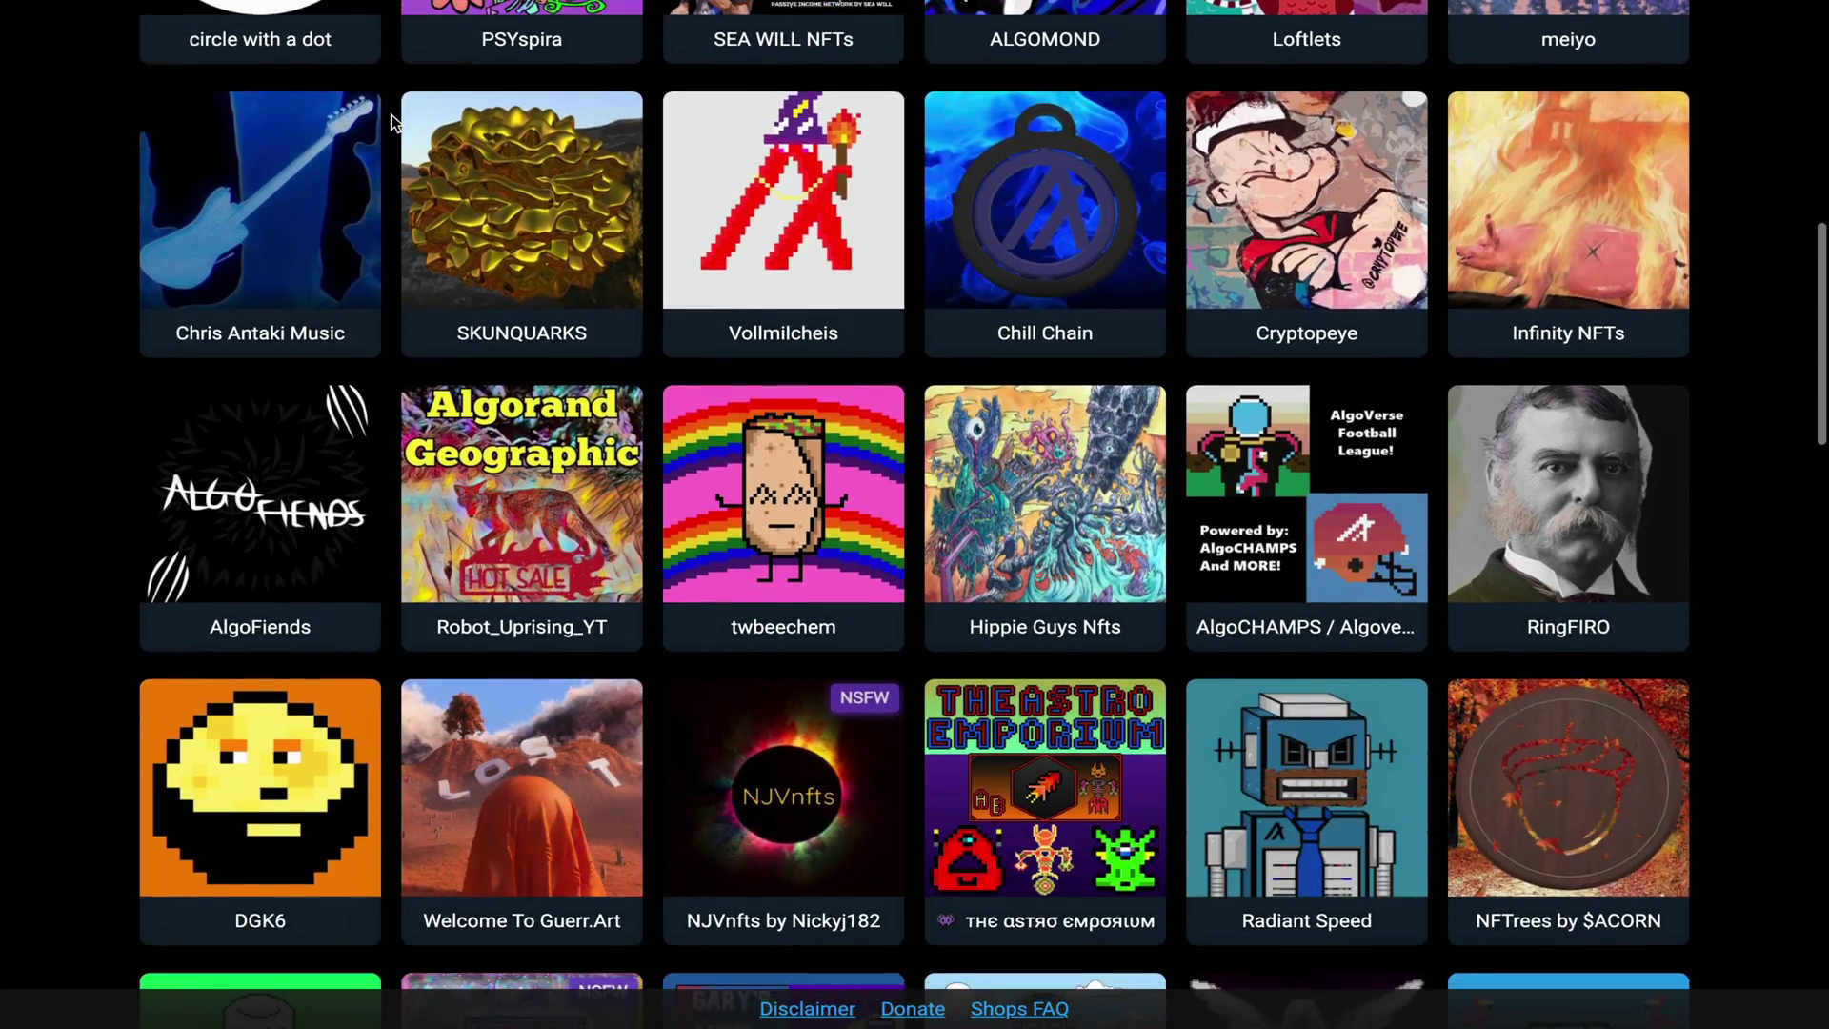
scroll(396, 120, "down", 8)
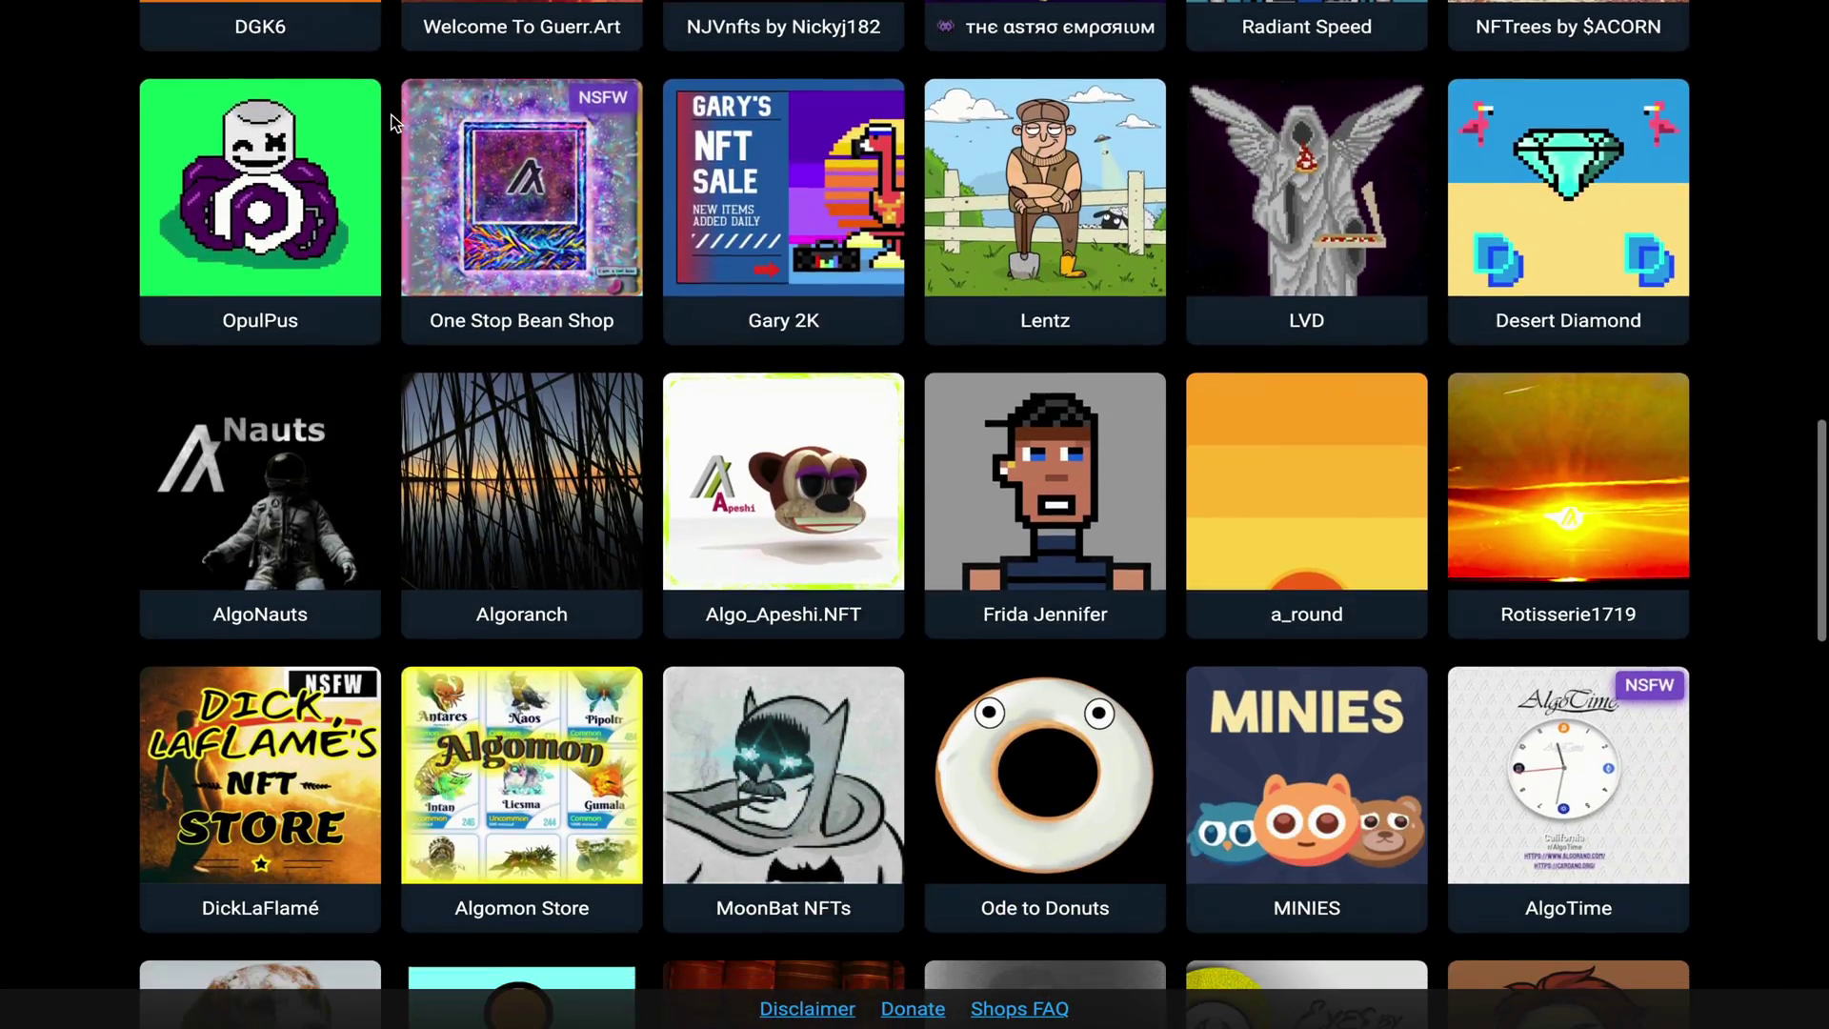
scroll(395, 120, "down", 13)
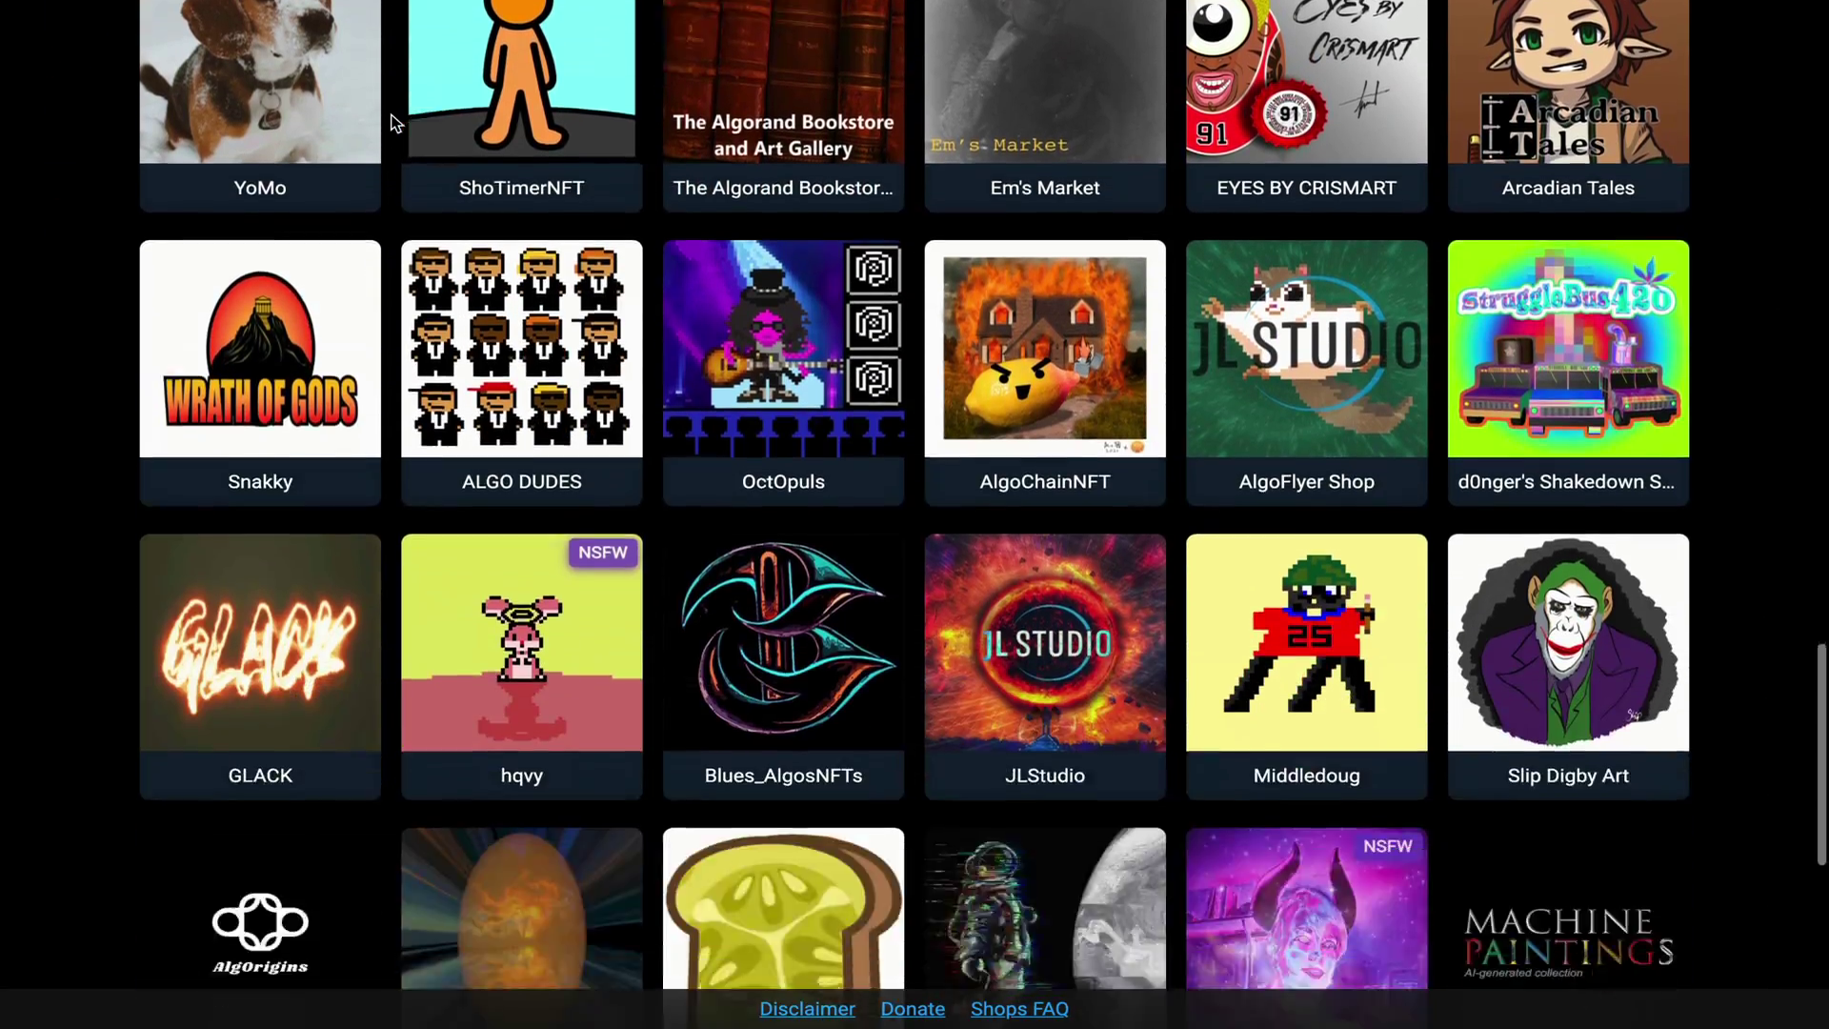
scroll(396, 120, "up", 20)
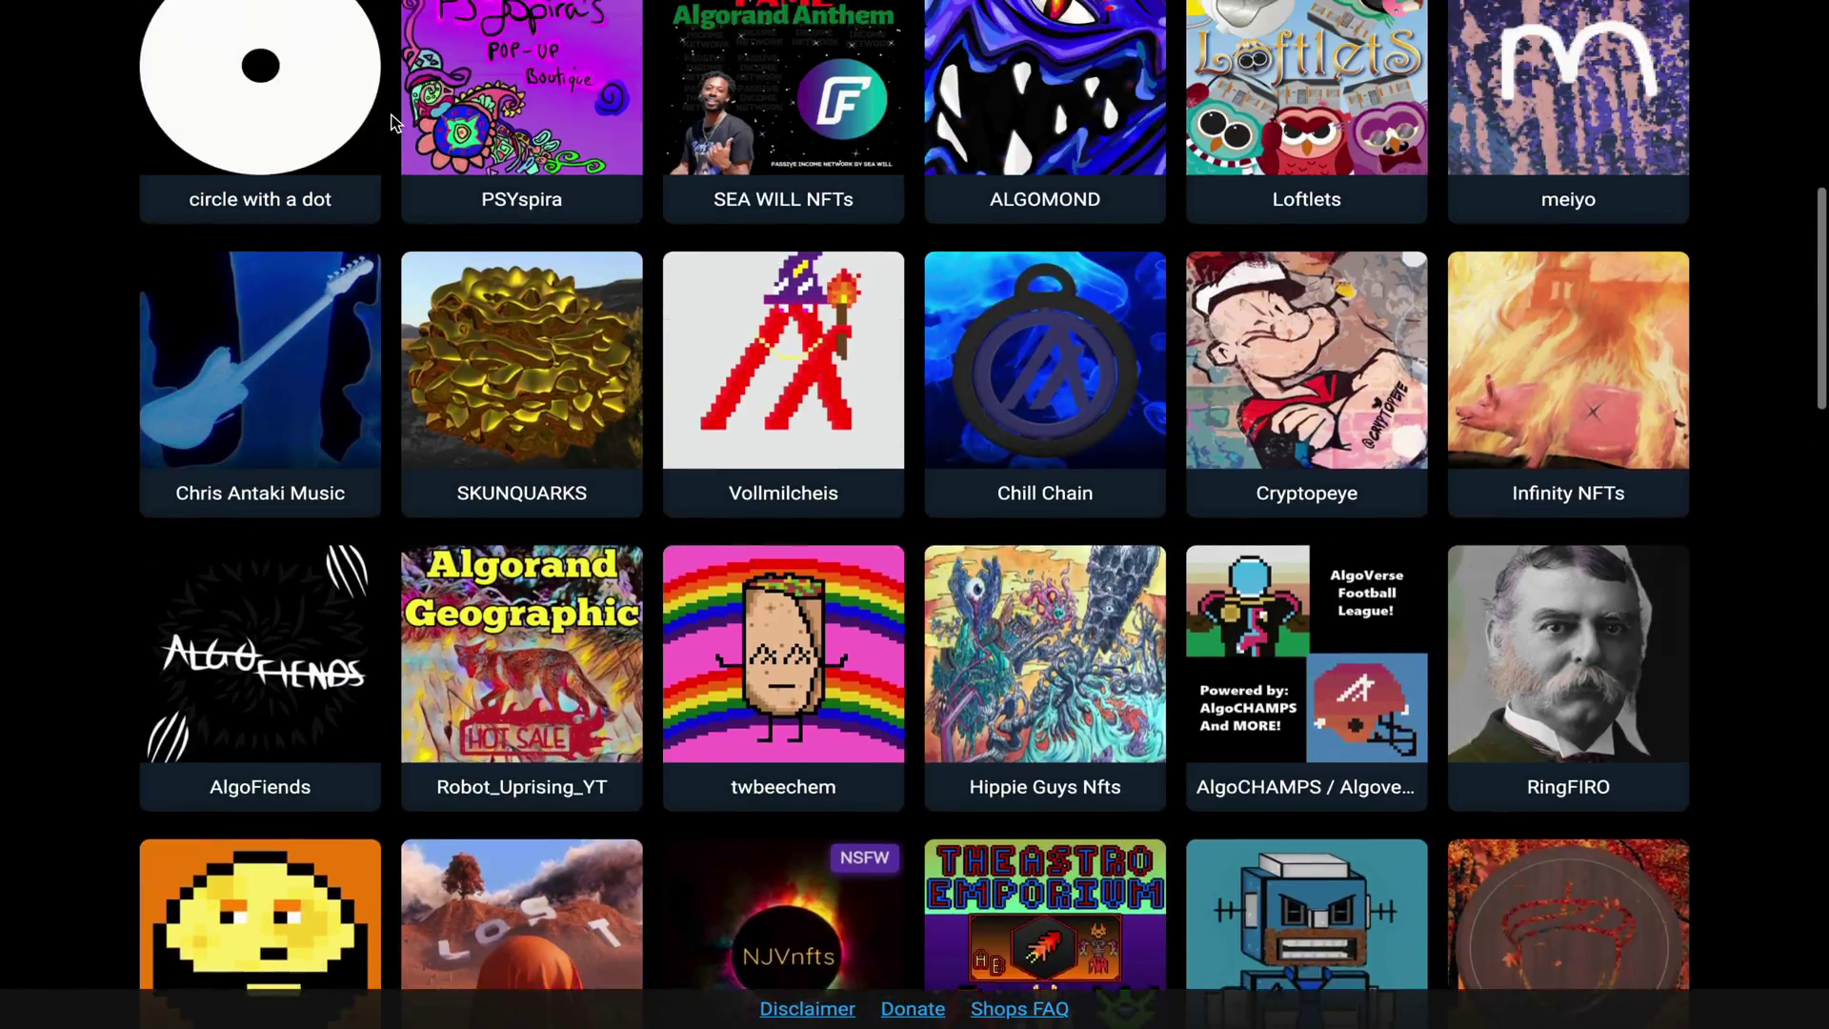